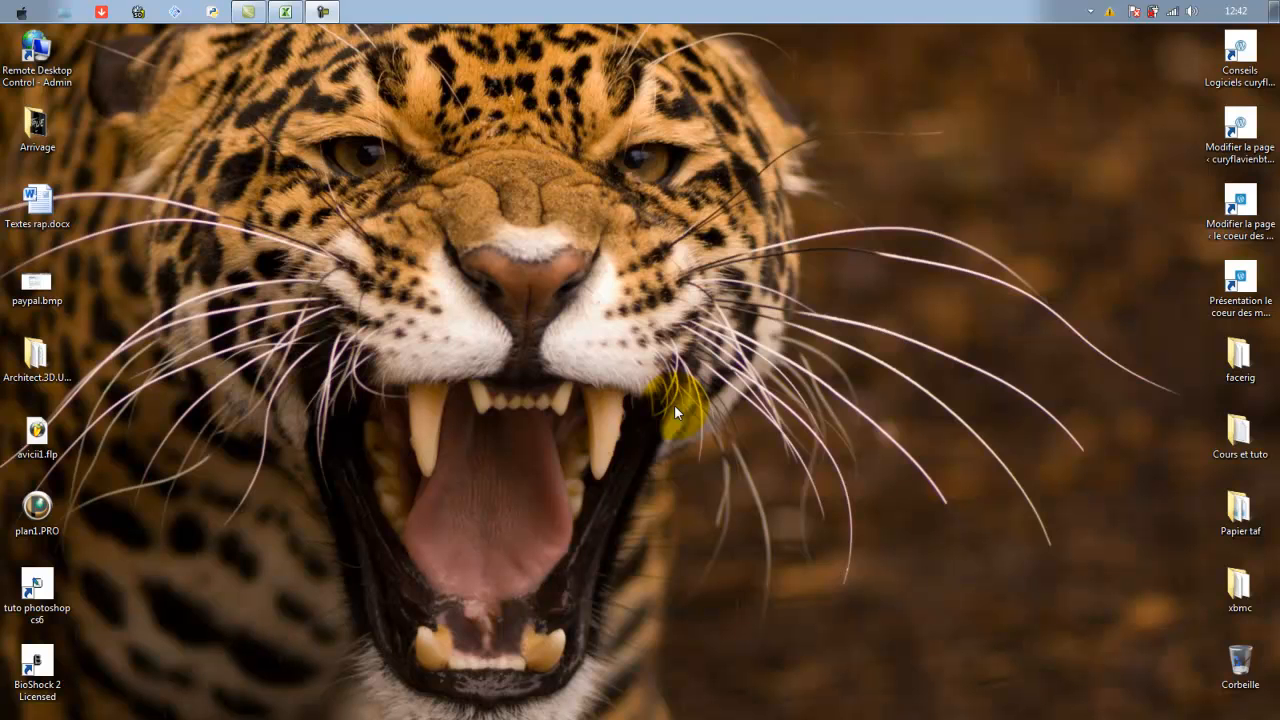
# - Open the TD charges fixes.xlsx workbook and examine its variable charges, the formula for their total, and the results chart
pyautogui.click(310, 10)
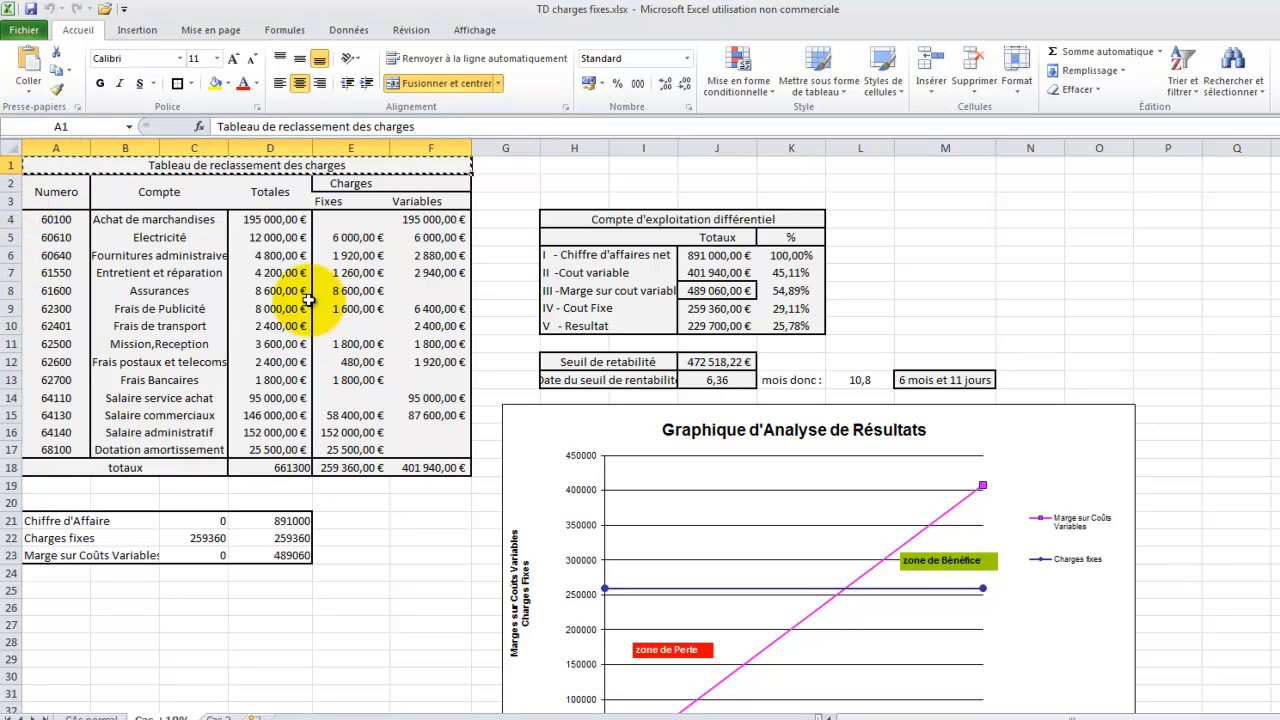
pyautogui.click(993, 270)
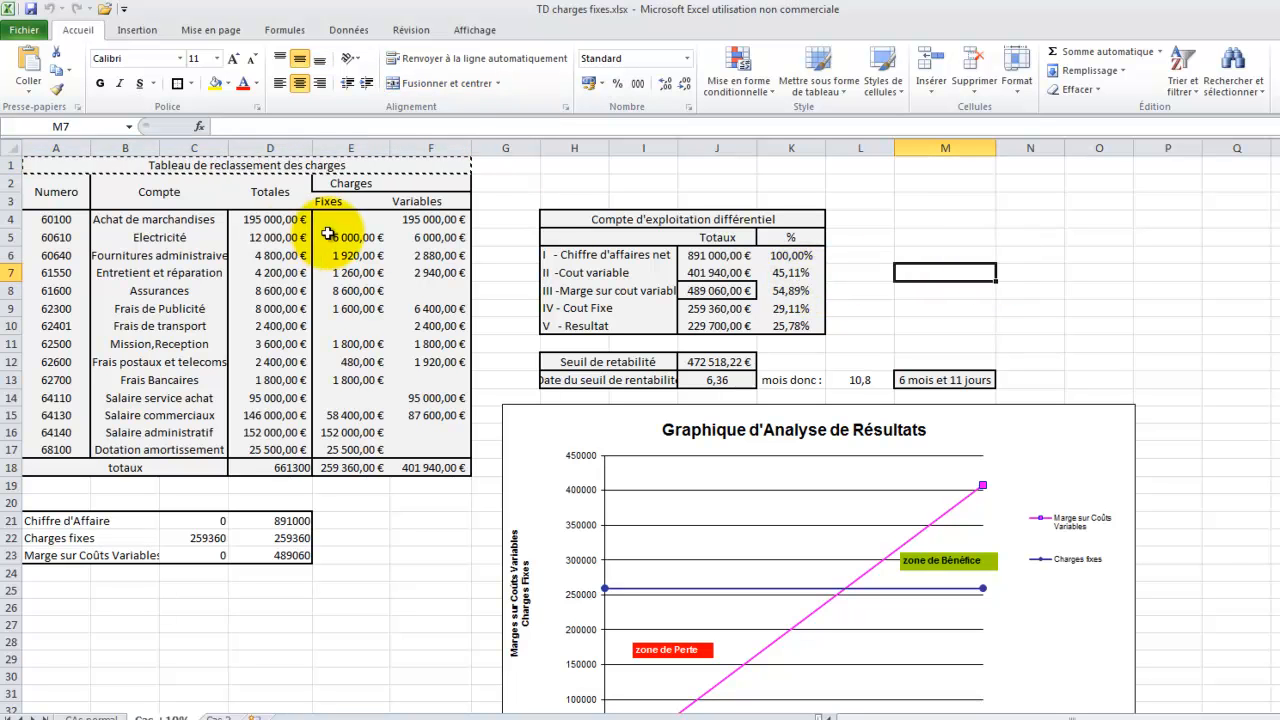
pyautogui.click(437, 219)
pyautogui.click(437, 241)
pyautogui.click(435, 255)
pyautogui.click(430, 290)
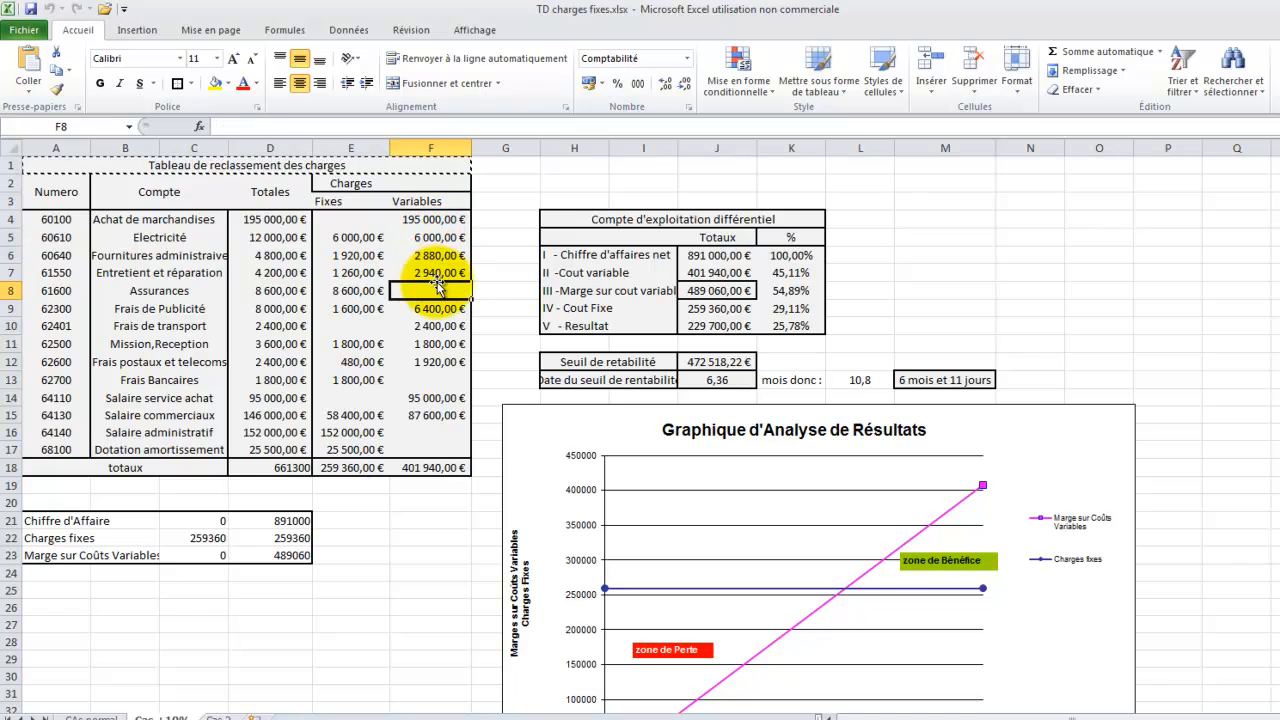
pyautogui.click(425, 464)
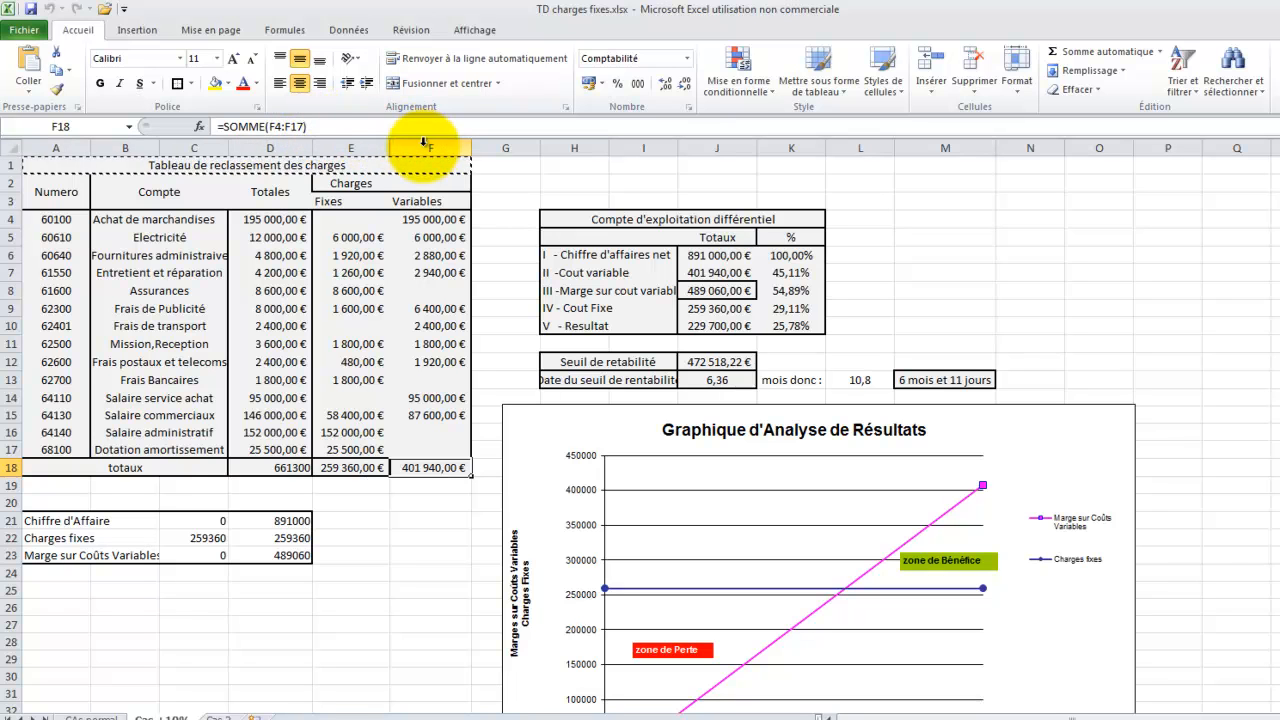
pyautogui.click(427, 219)
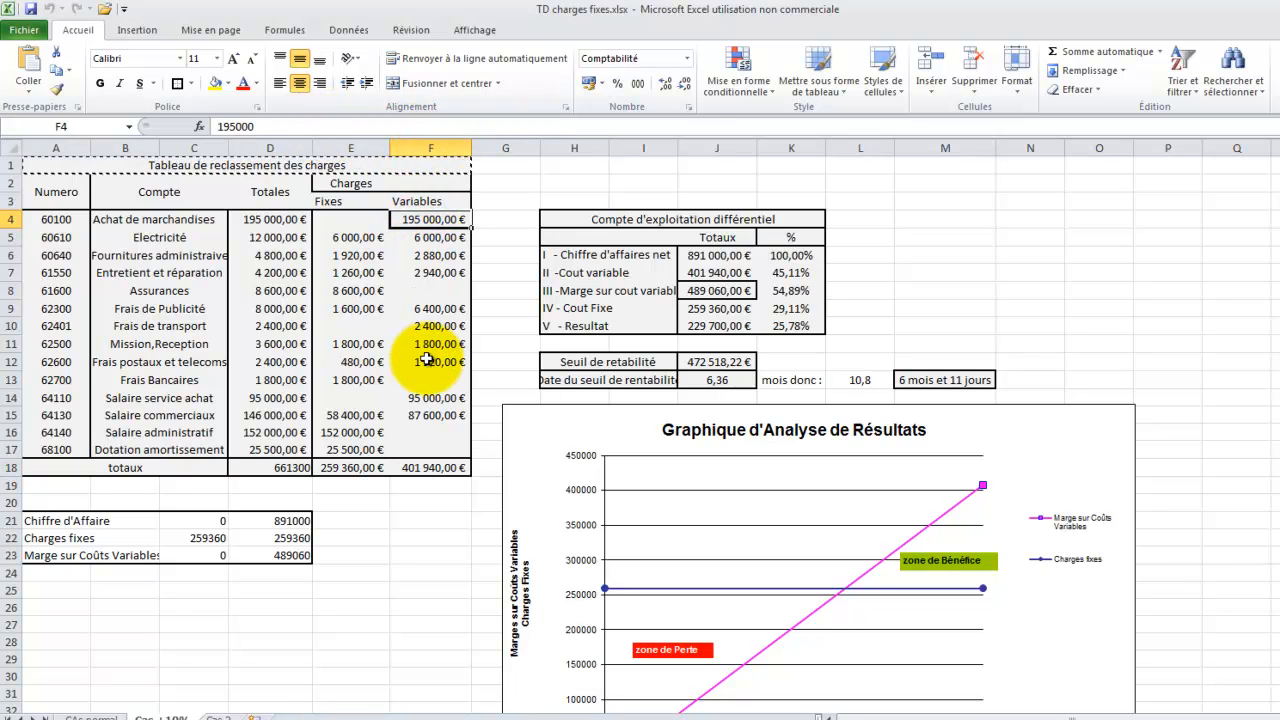
pyautogui.click(430, 468)
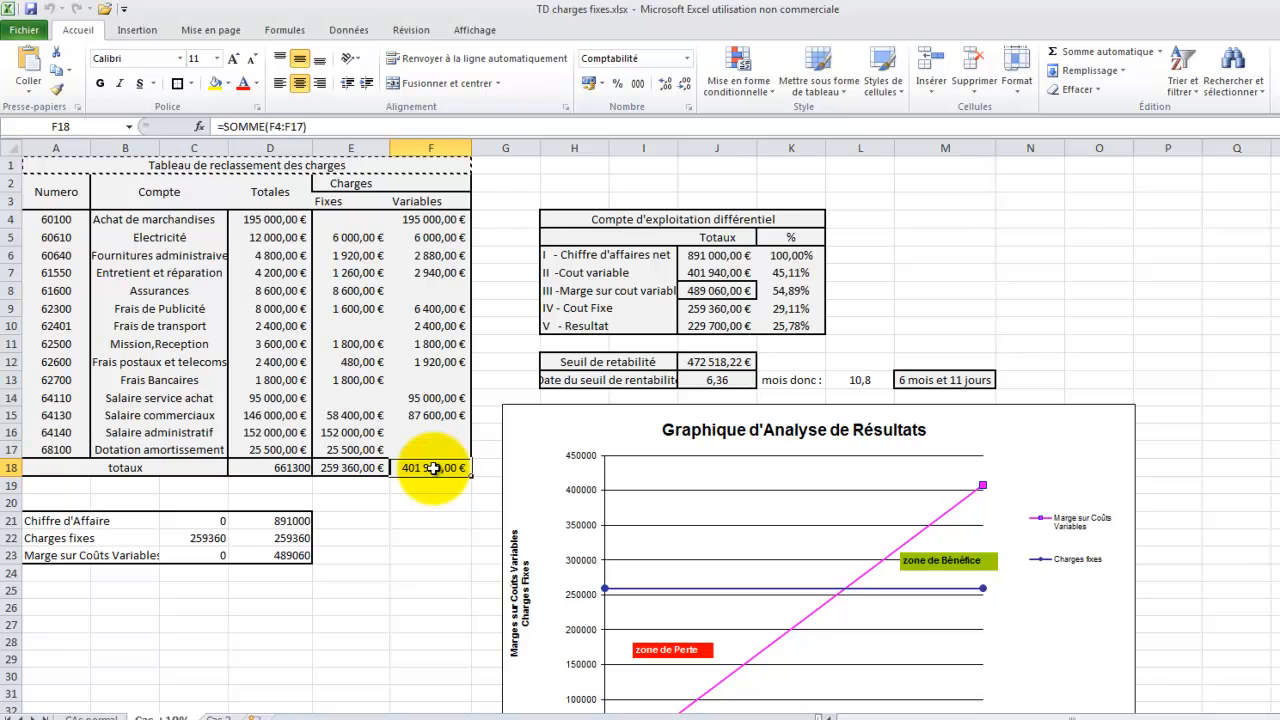
pyautogui.click(443, 537)
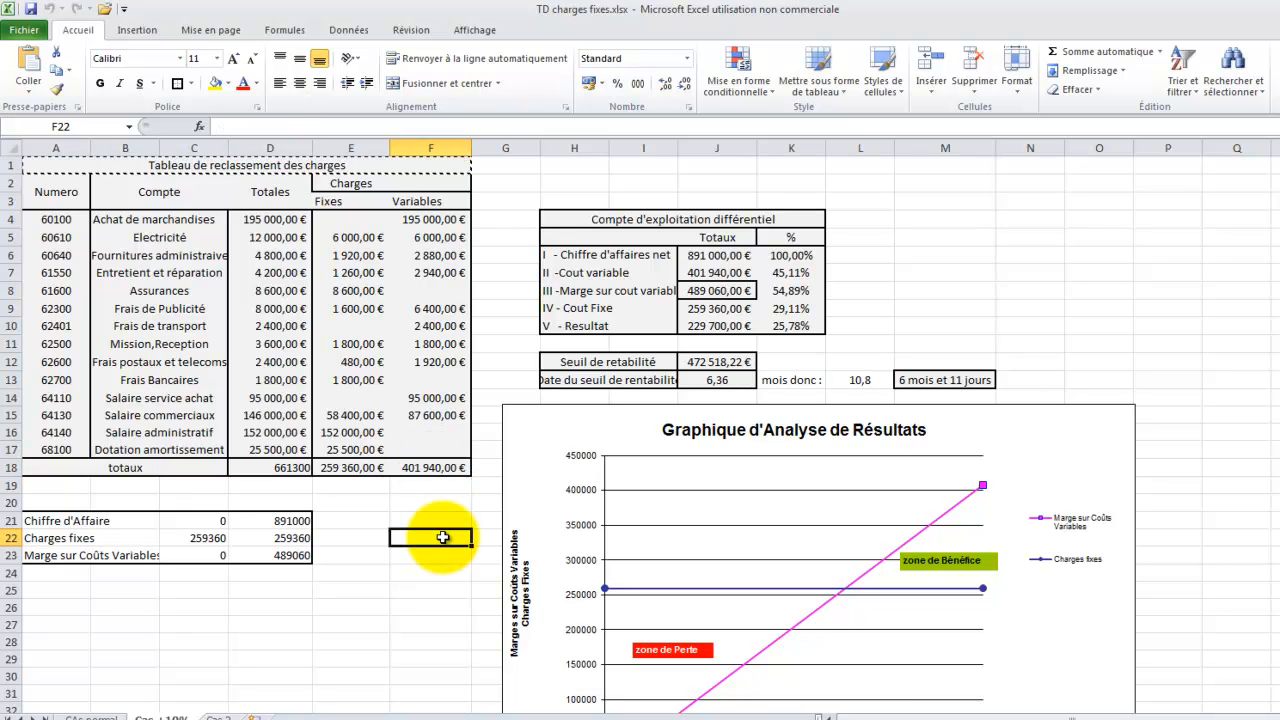
pyautogui.scroll(-1, 1277, 289)
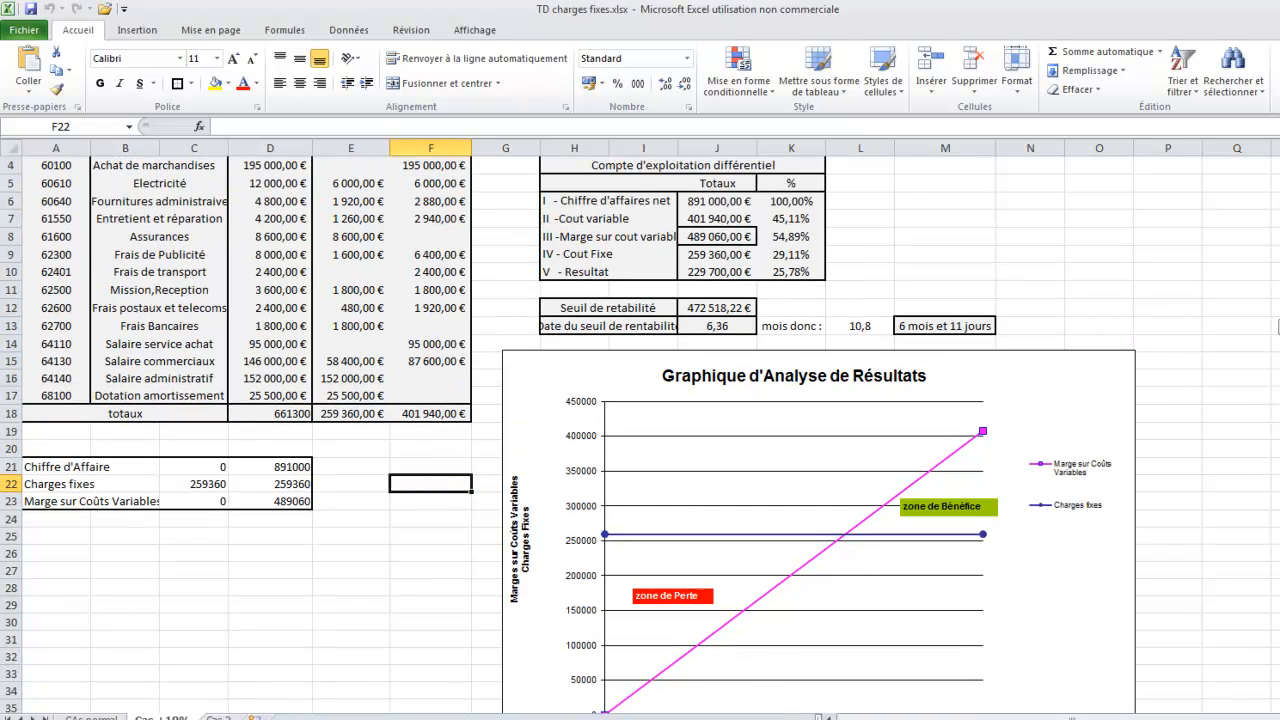
pyautogui.scroll(1, 1278, 325)
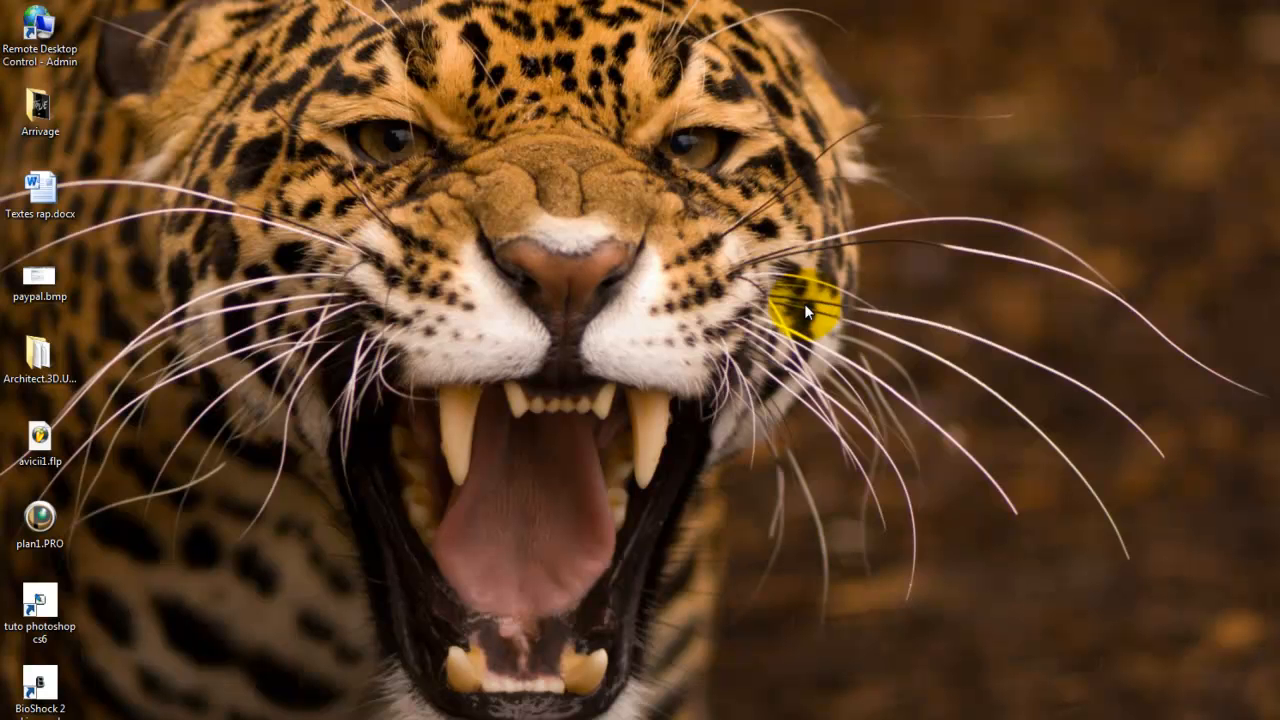
# - Create a new Excel workbook named tuto.xlsx on the desktop and open it
pyautogui.rightClick(805, 306)
pyautogui.moveTo(860, 448)
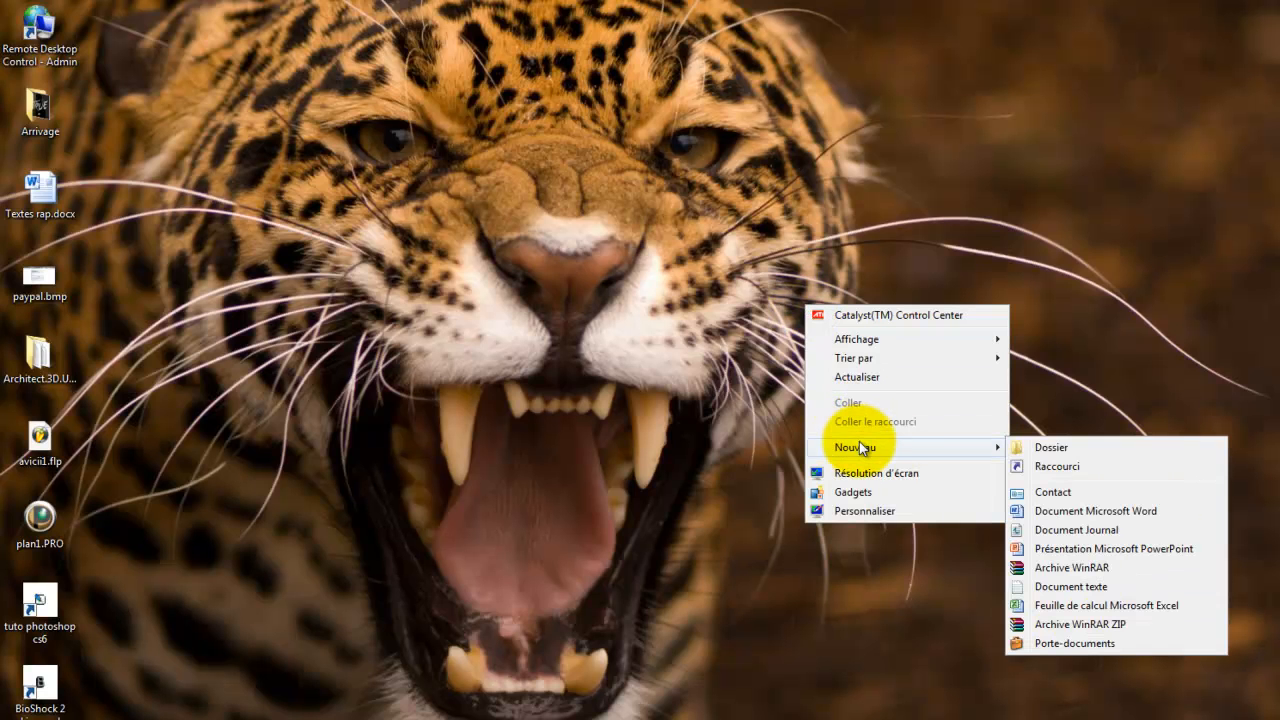
pyautogui.click(1060, 607)
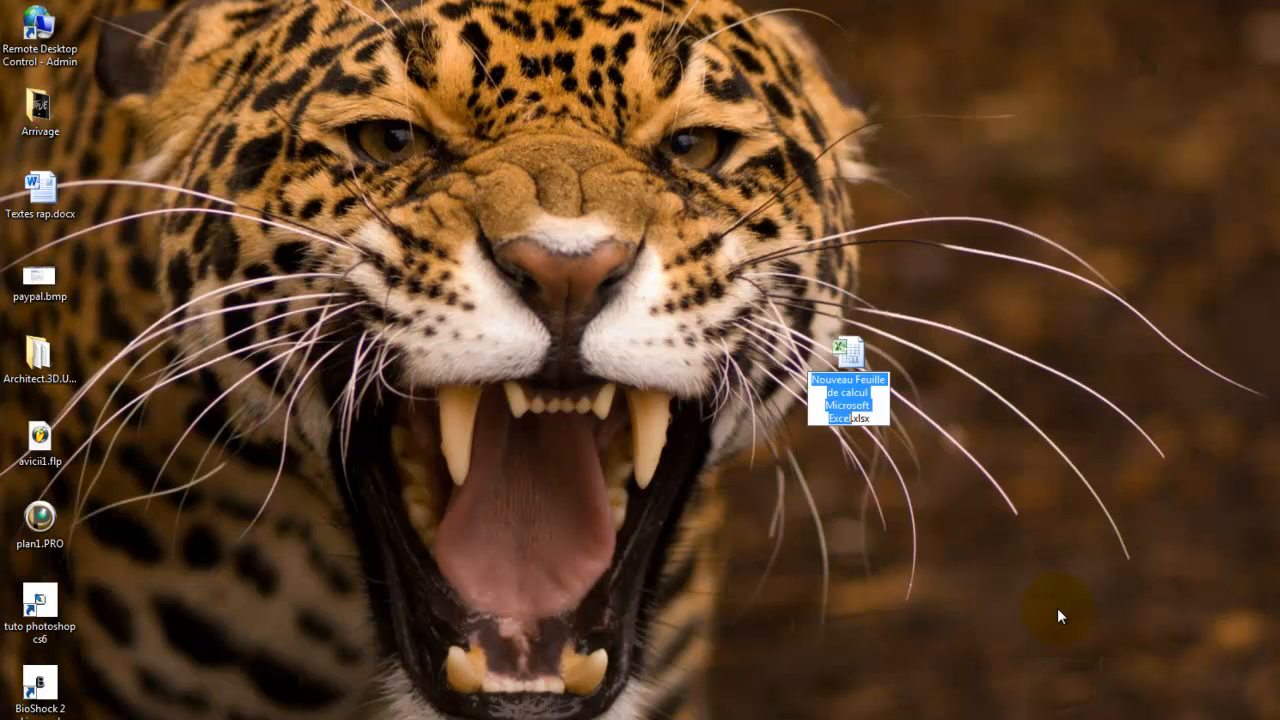
pyautogui.write('tuto')
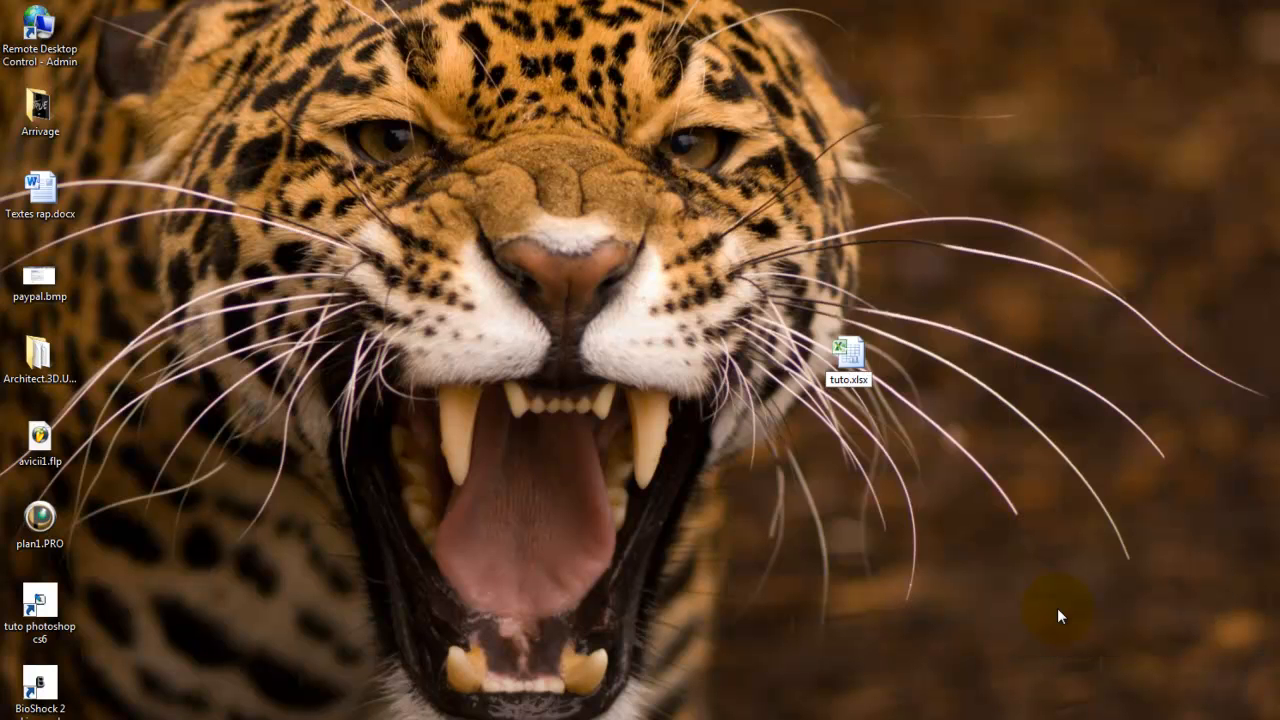
pyautogui.press('Return')
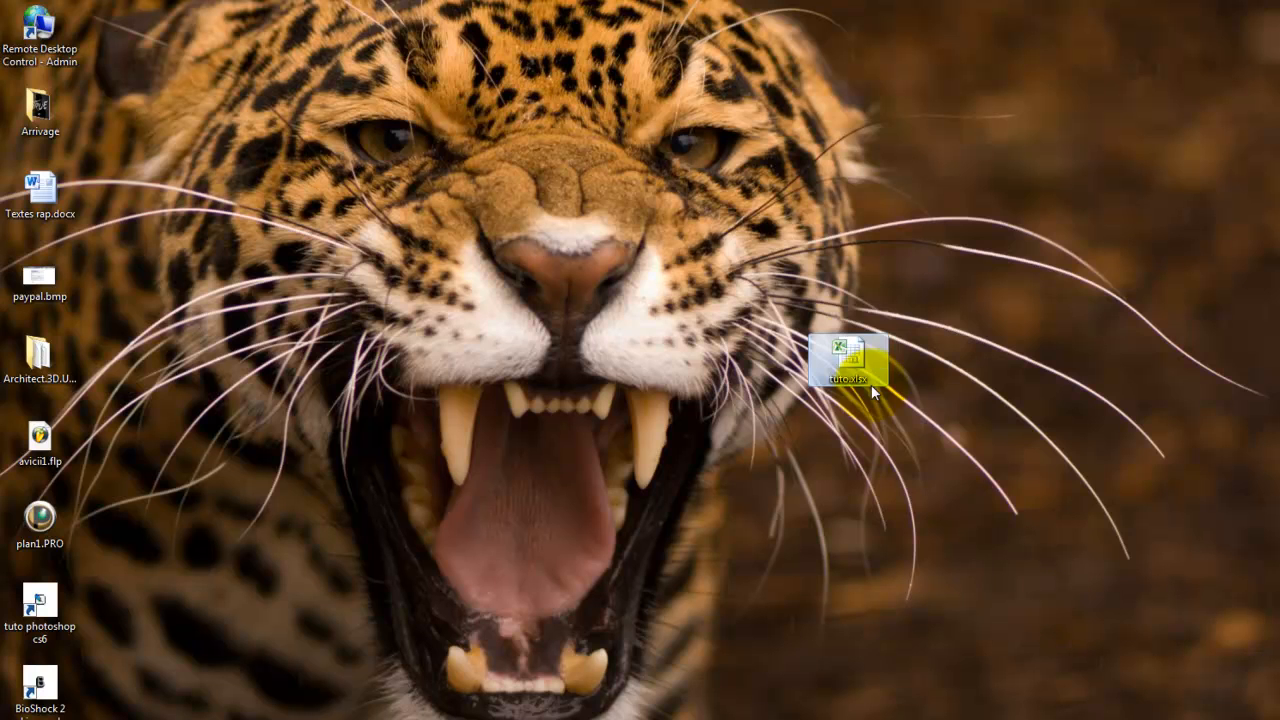
pyautogui.doubleClick(855, 346)
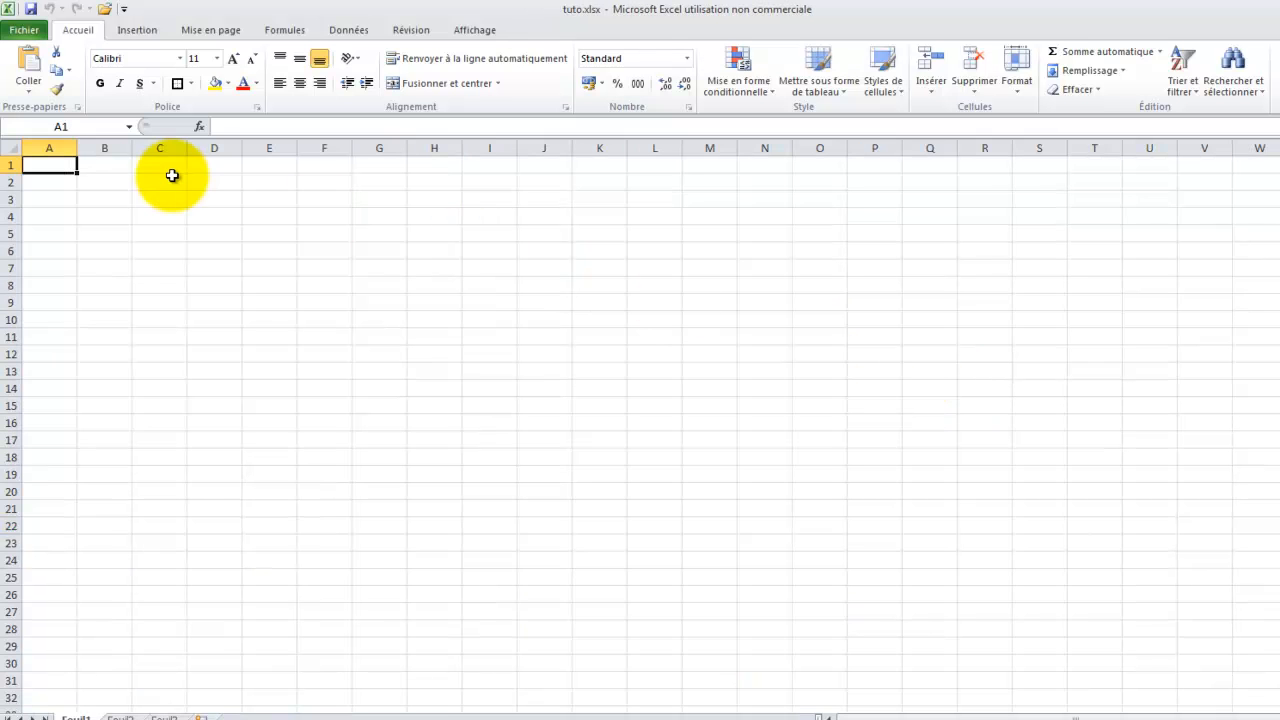
# - Survey the insertion, page layout, formula, data, review and view commands, including the logical and the maths and trigonometry functions
pyautogui.click(98, 265)
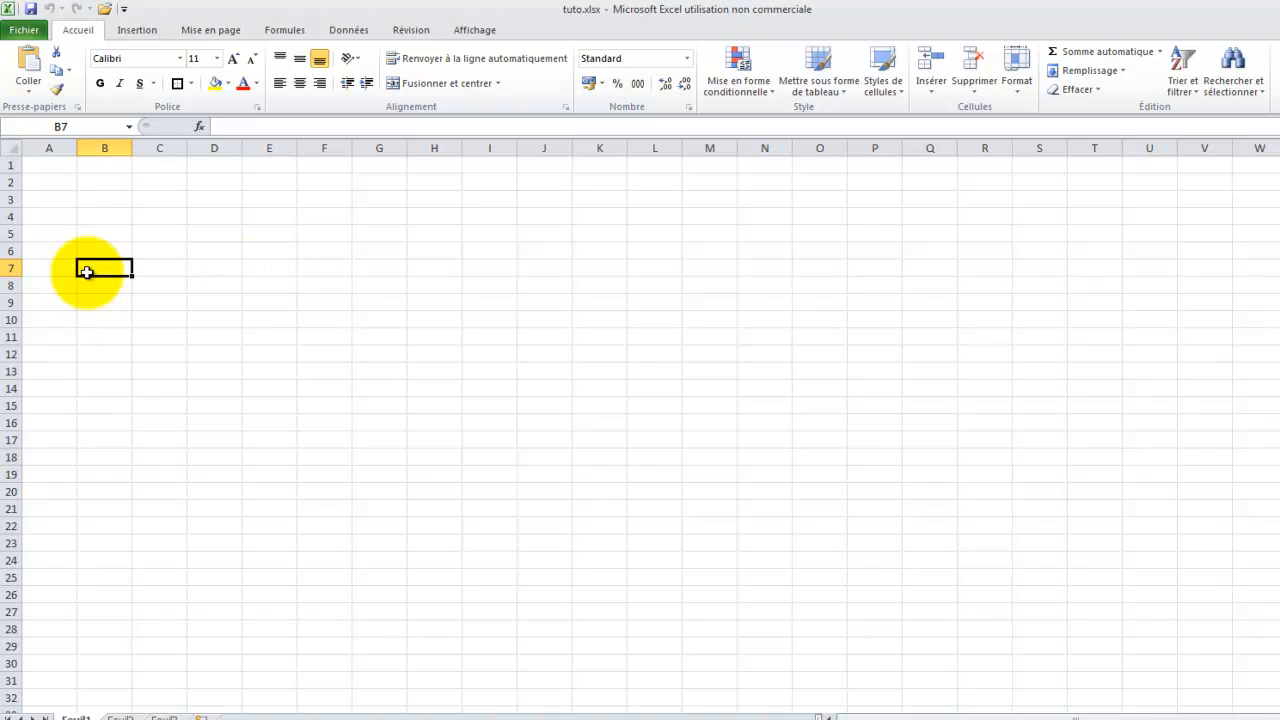
pyautogui.click(137, 31)
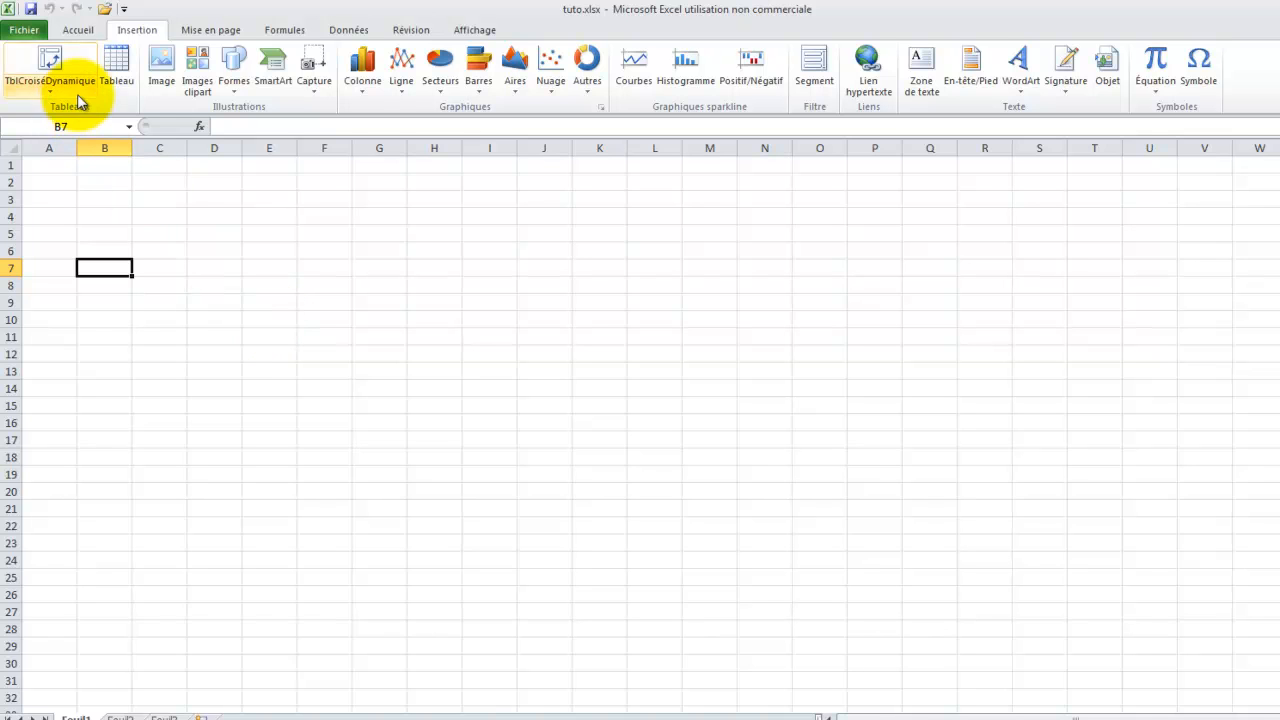
pyautogui.click(230, 34)
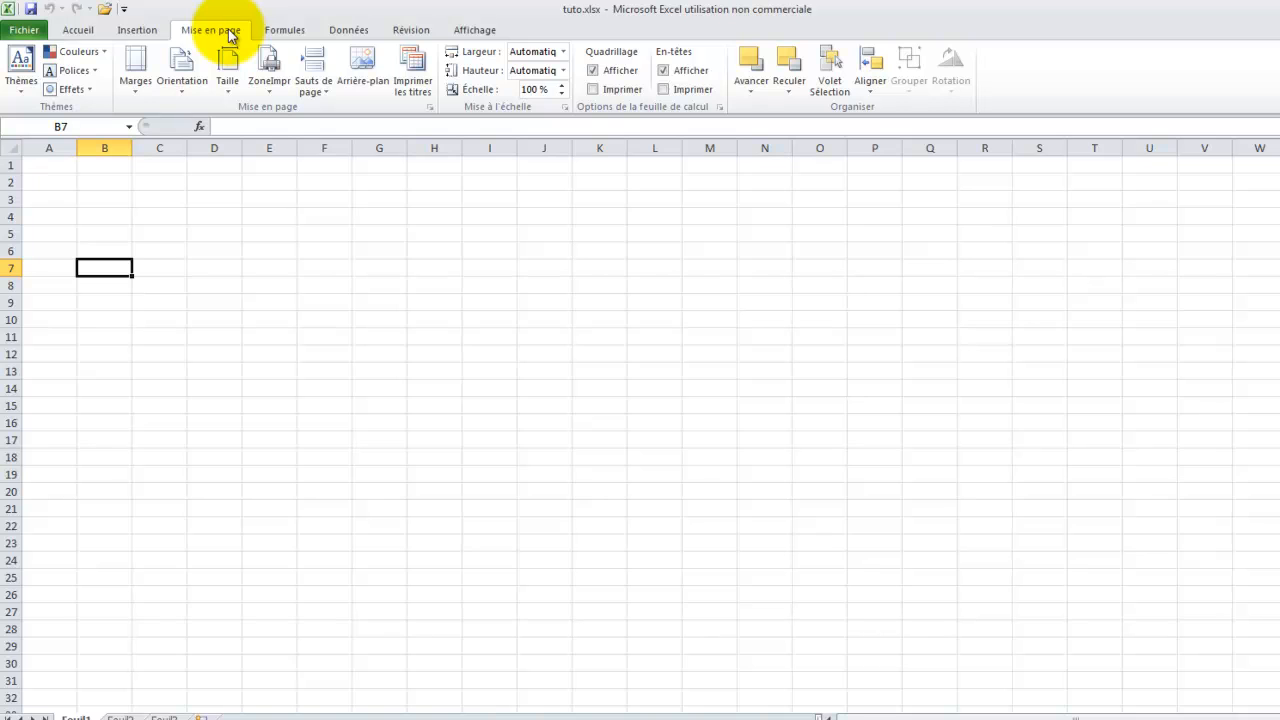
pyautogui.click(281, 34)
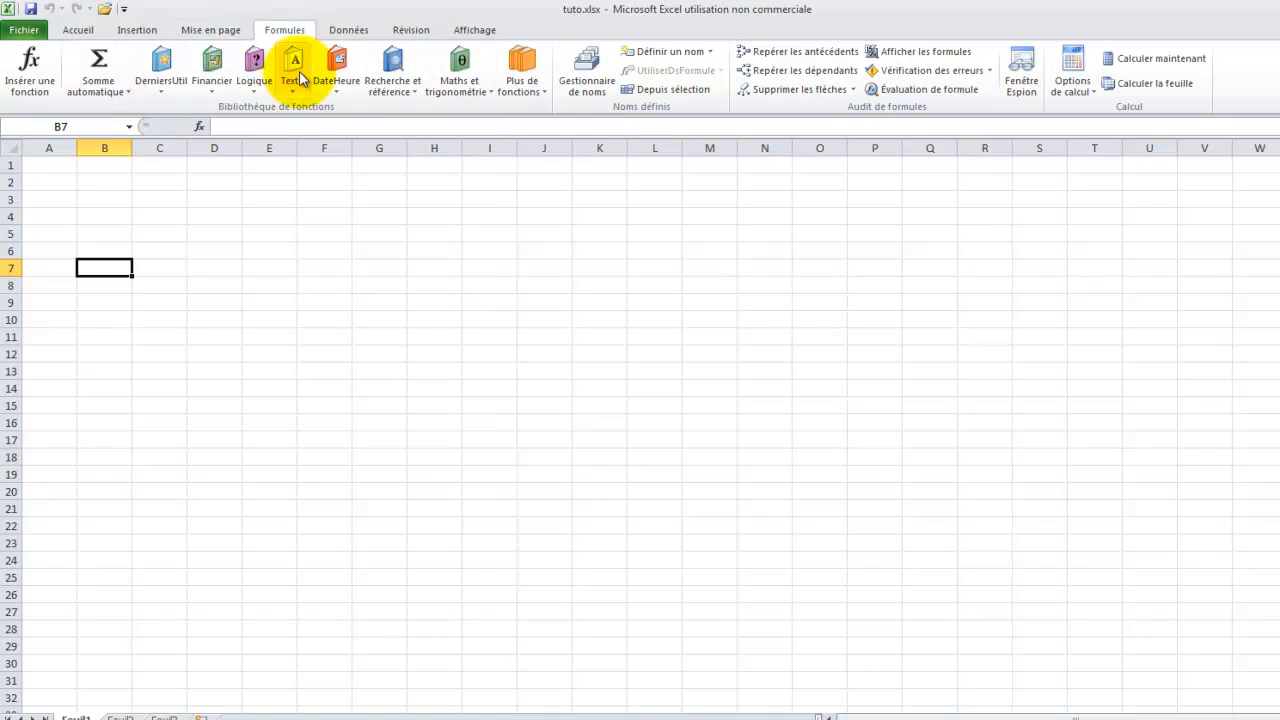
pyautogui.click(480, 88)
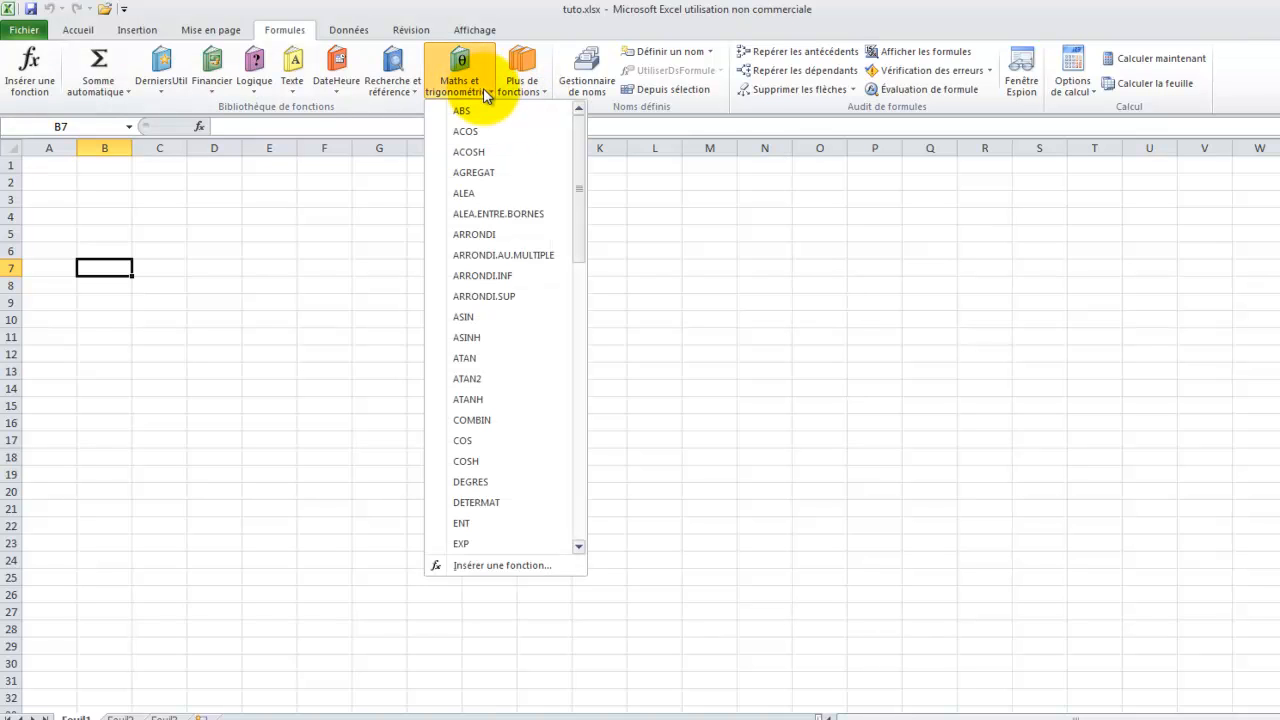
pyautogui.click(291, 406)
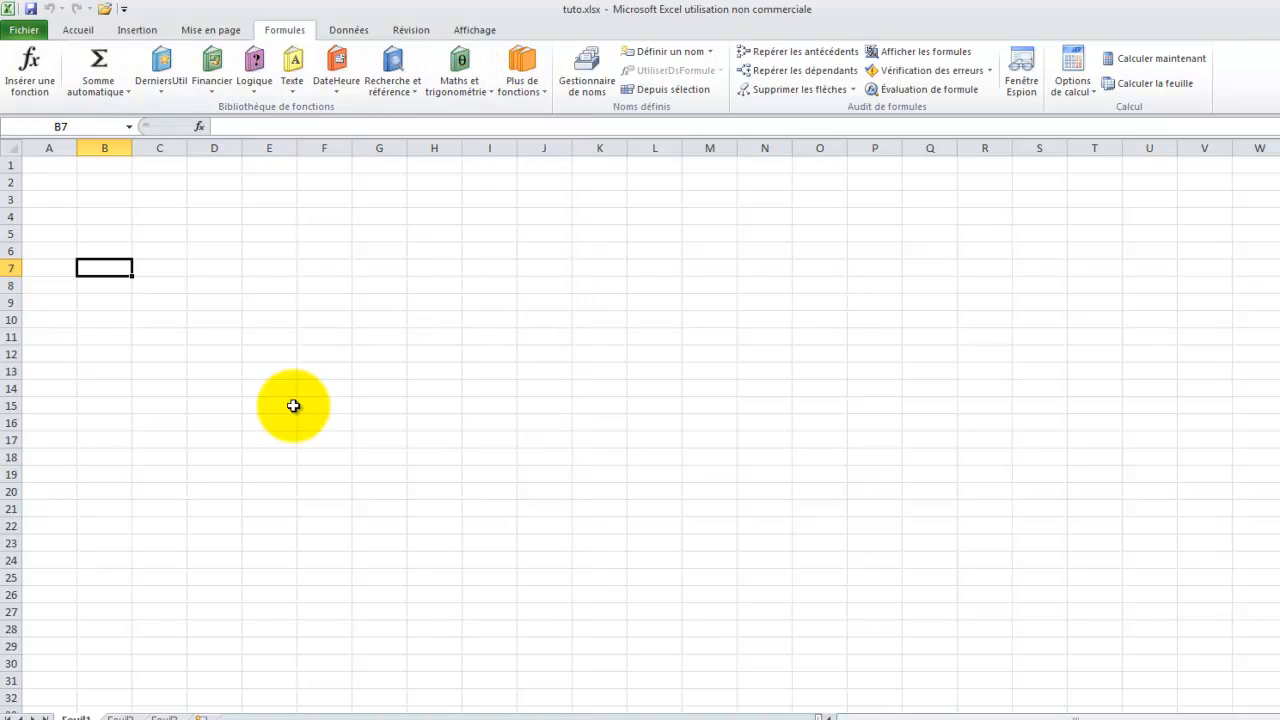
pyautogui.click(337, 80)
pyautogui.click(300, 88)
pyautogui.click(254, 80)
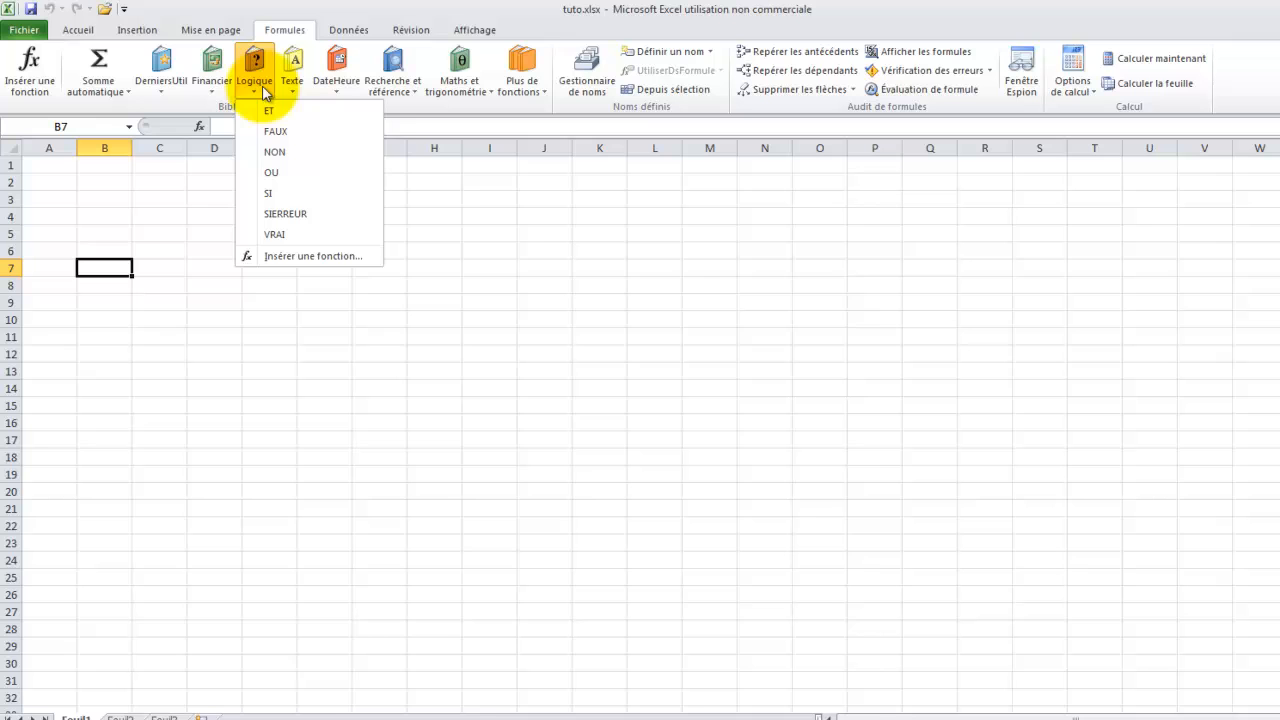
pyautogui.click(475, 266)
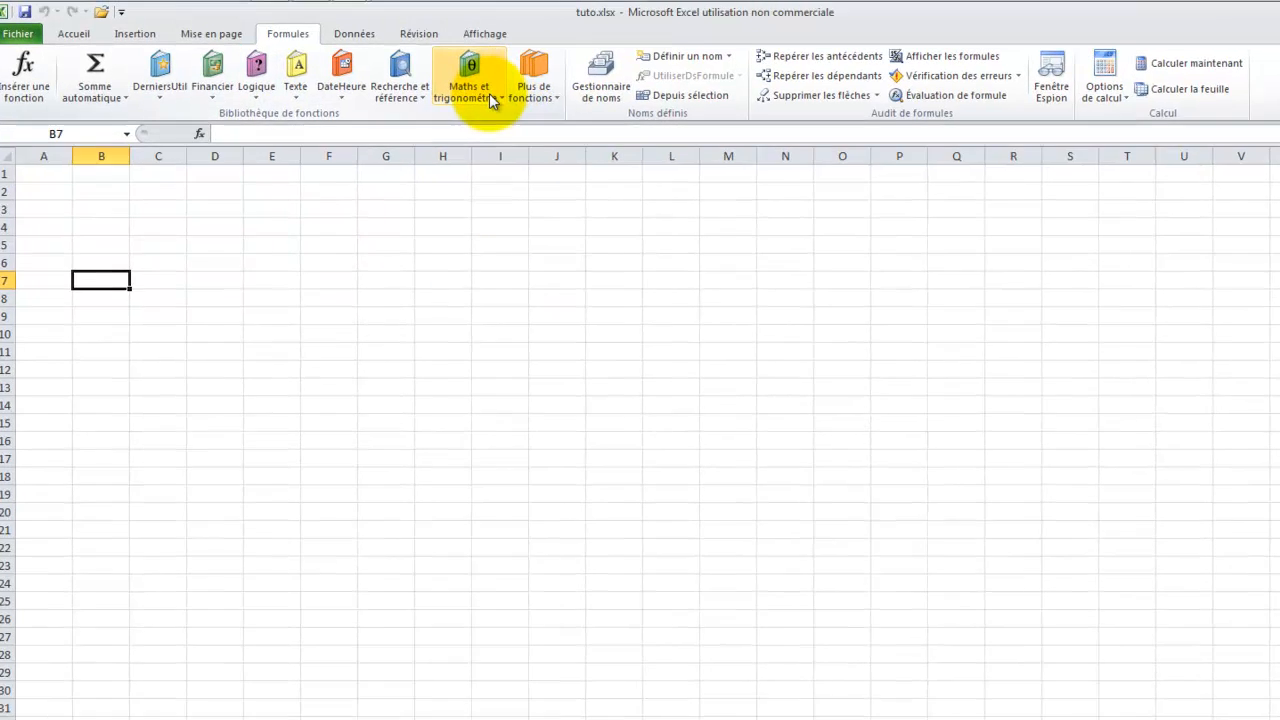
pyautogui.click(462, 88)
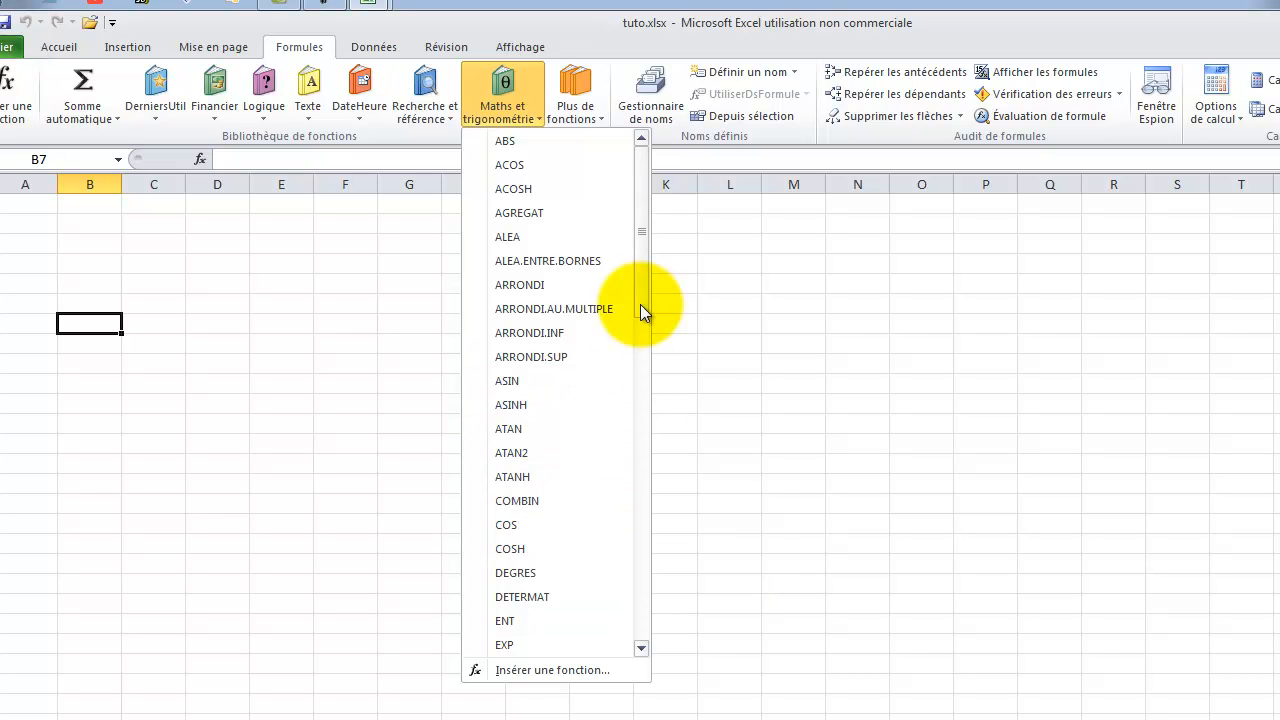
pyautogui.moveTo(647, 206); pyautogui.dragTo(650, 527)
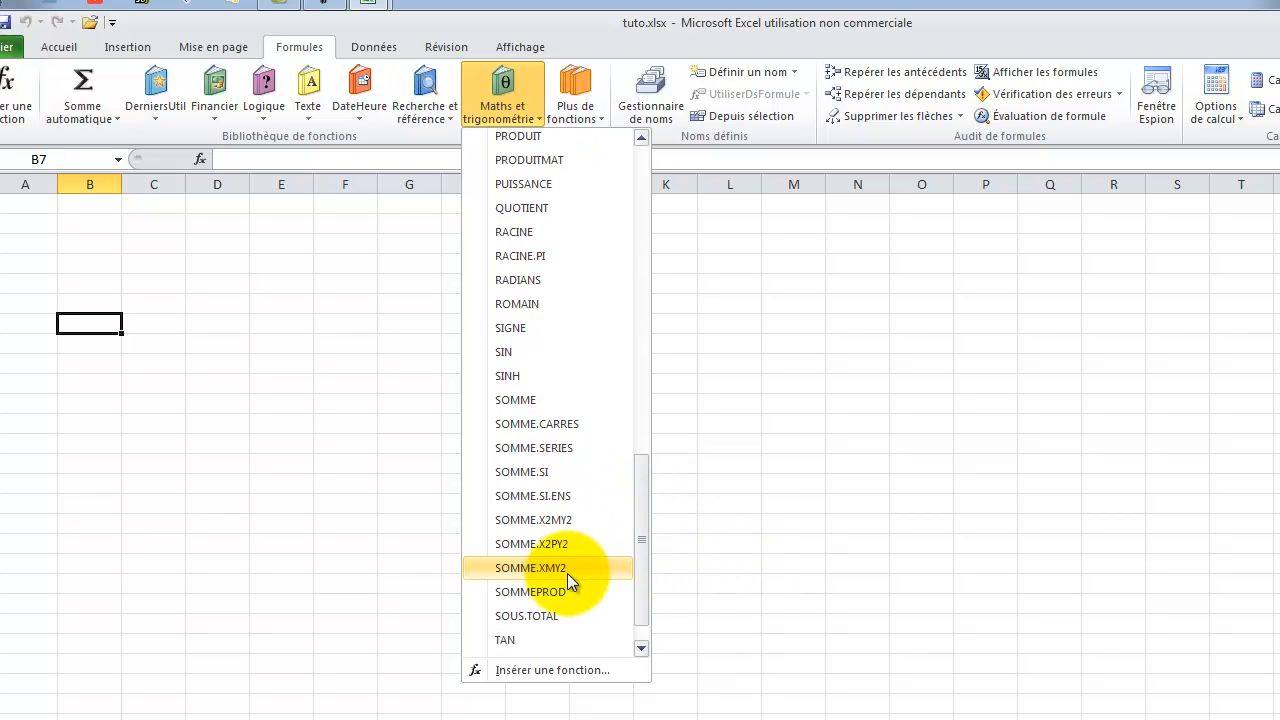
pyautogui.click(744, 544)
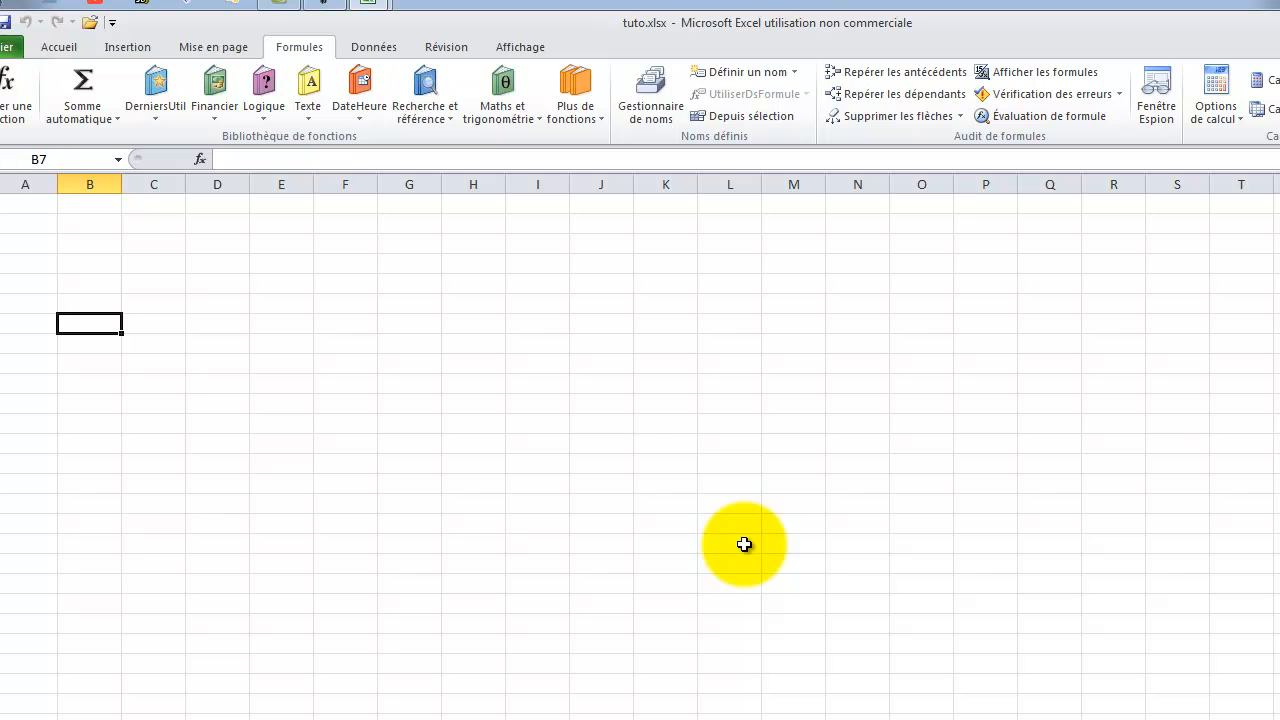
pyautogui.click(380, 47)
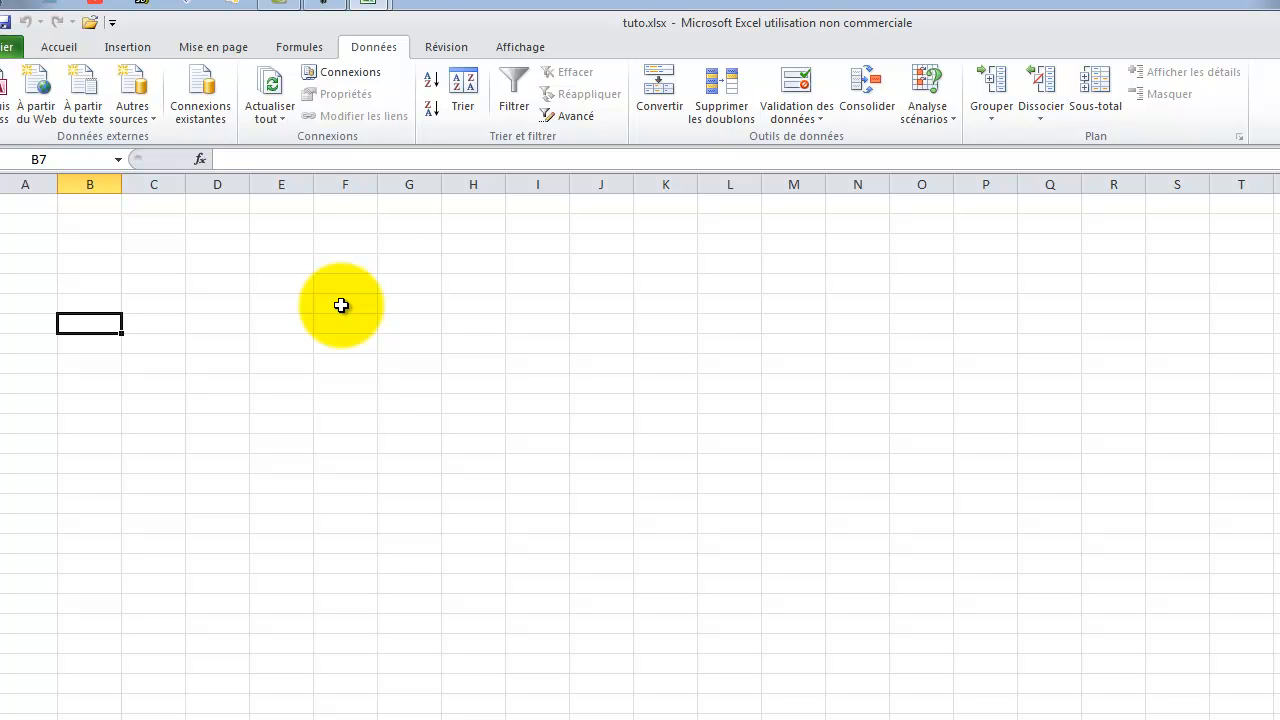
pyautogui.click(466, 46)
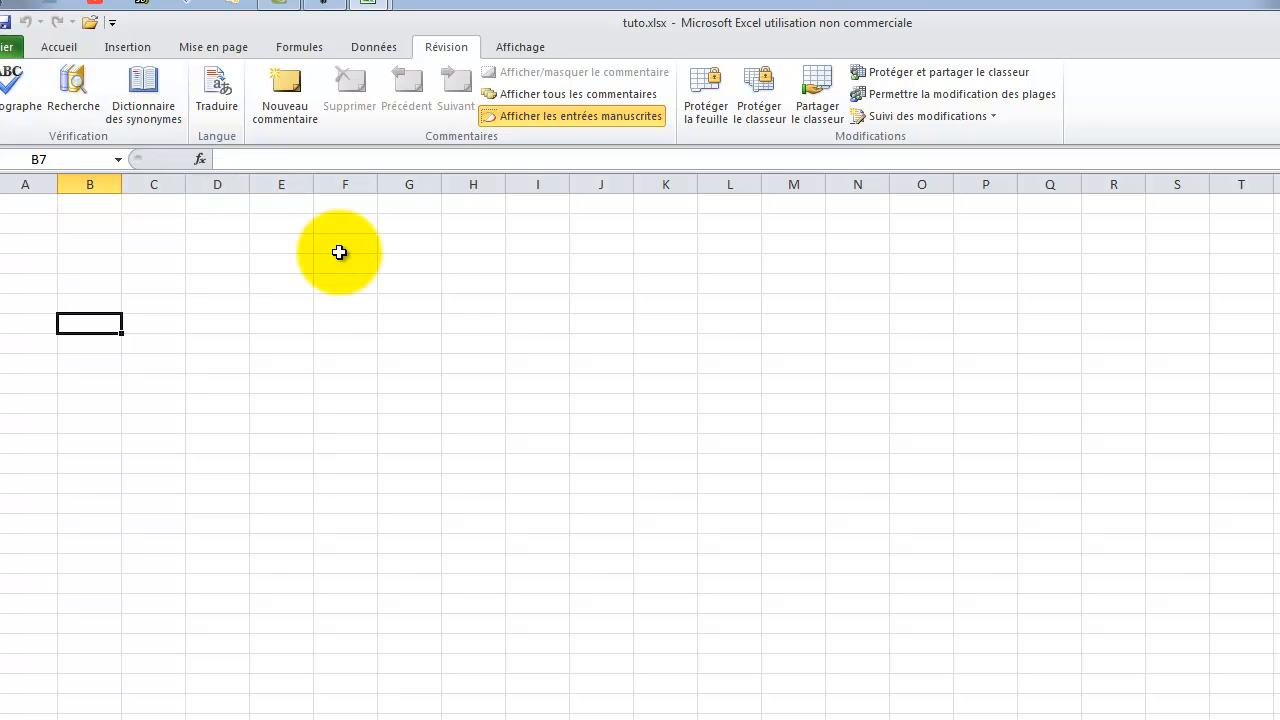
pyautogui.click(529, 47)
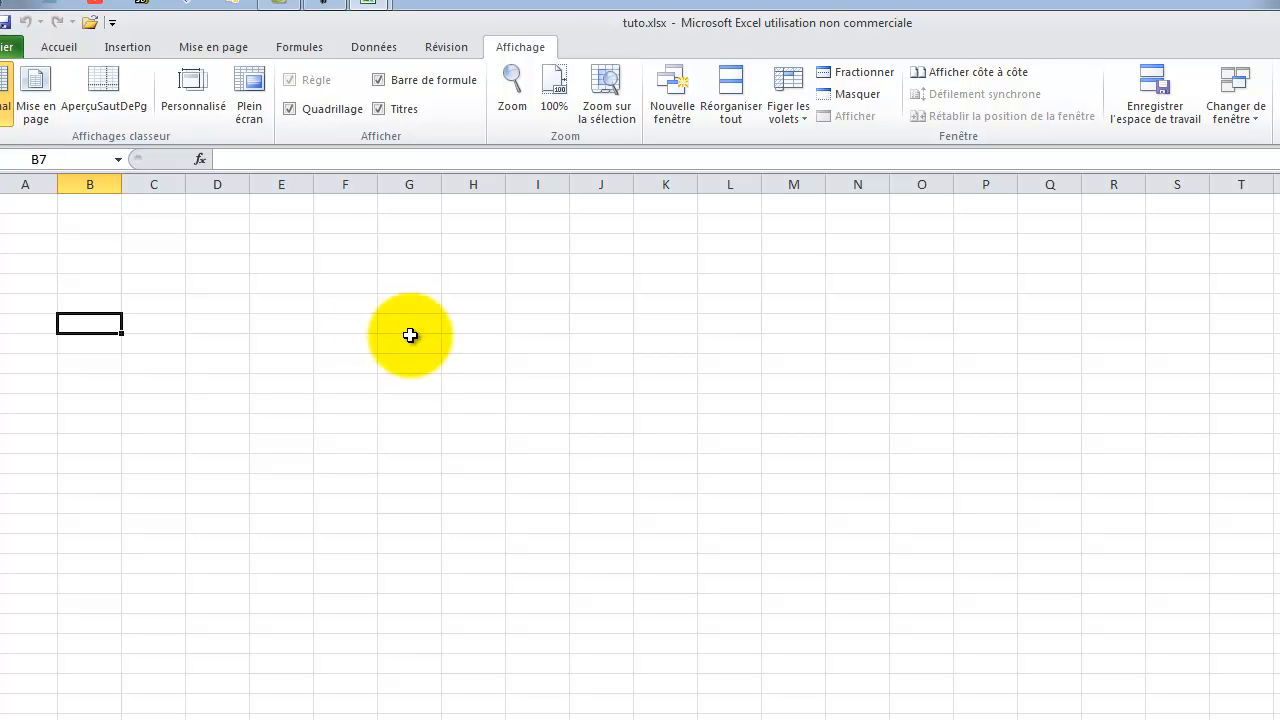
# - Enter the title "tableau de raclassements des charges" in cell A1 of tuto.xlsx, checking the model table in TD charges fixes.xlsx
pyautogui.click(60, 48)
pyautogui.click(226, 380)
pyautogui.click(16, 205)
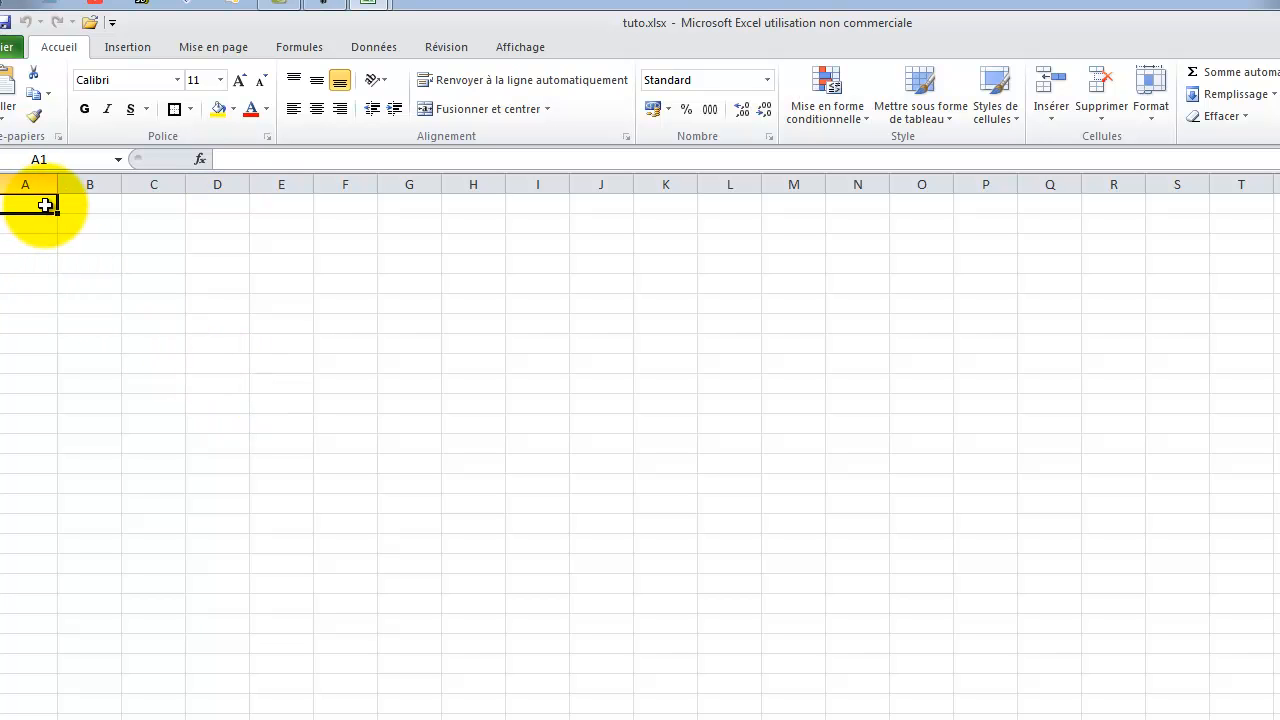
pyautogui.click(372, 6)
pyautogui.click(370, 43)
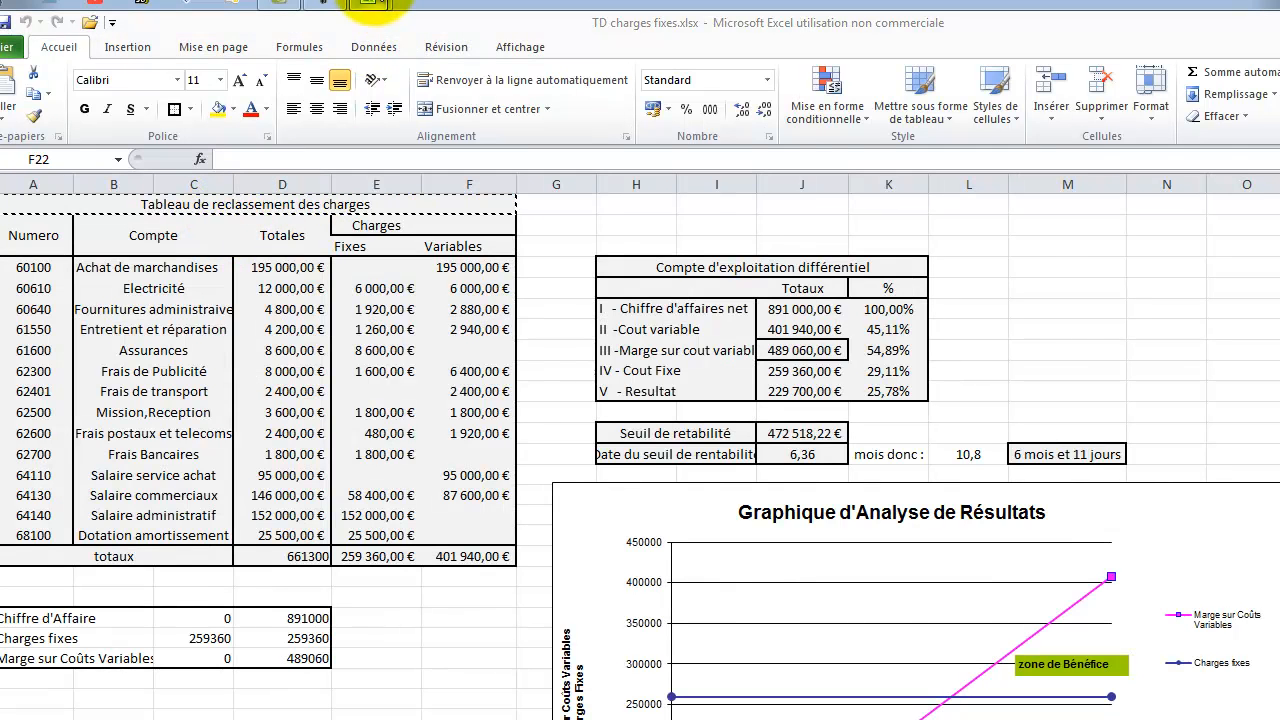
pyautogui.click(378, 80)
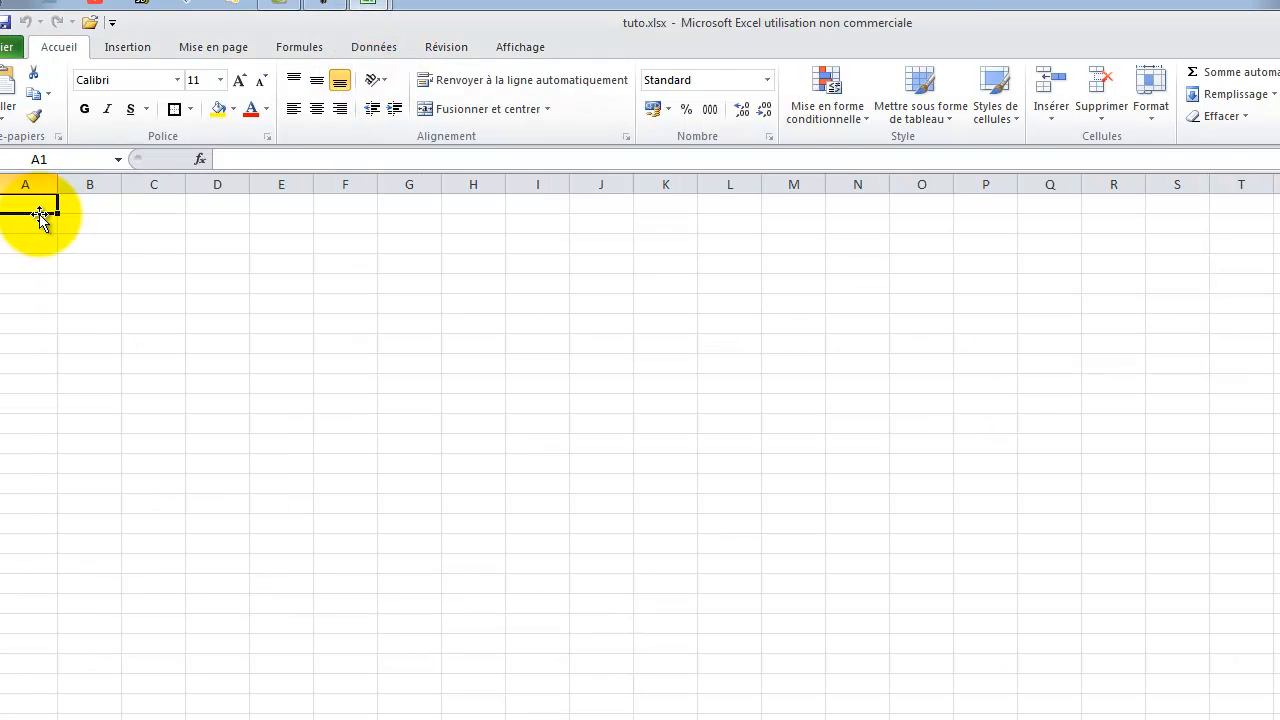
pyautogui.write('tablea')
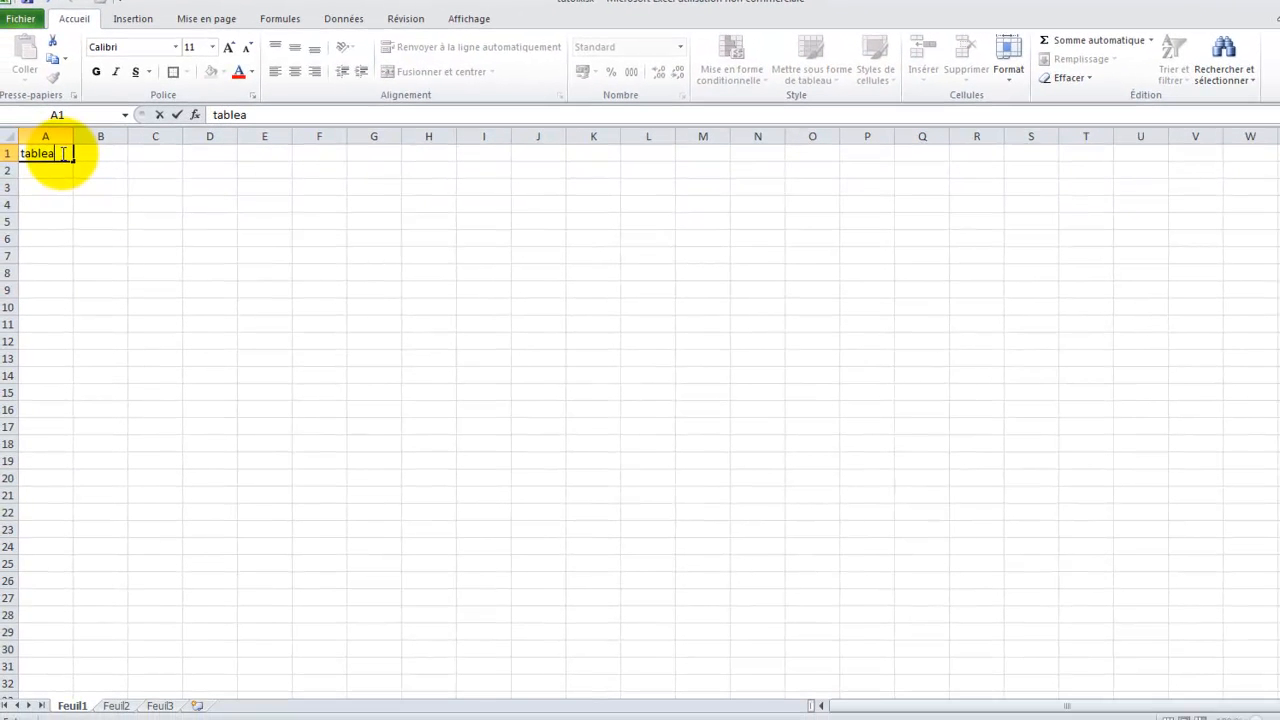
pyautogui.write('u de raclassement')
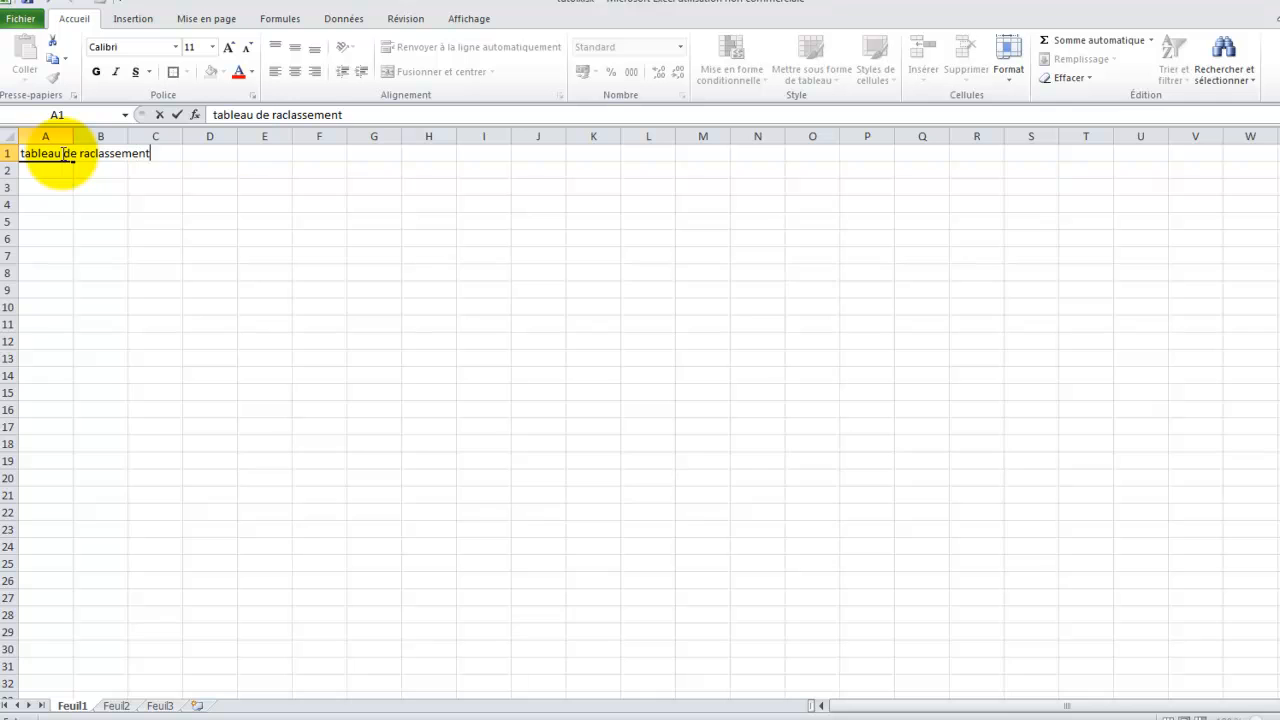
pyautogui.write('s des charges')
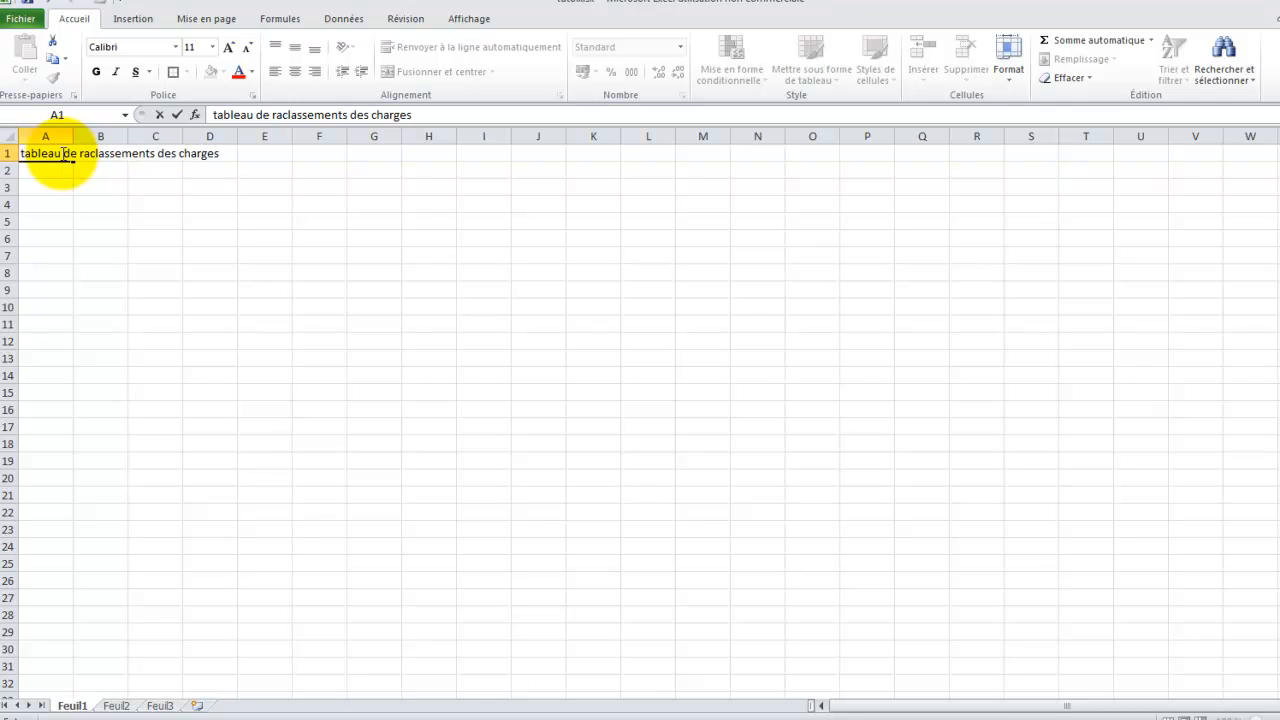
pyautogui.click(137, 220)
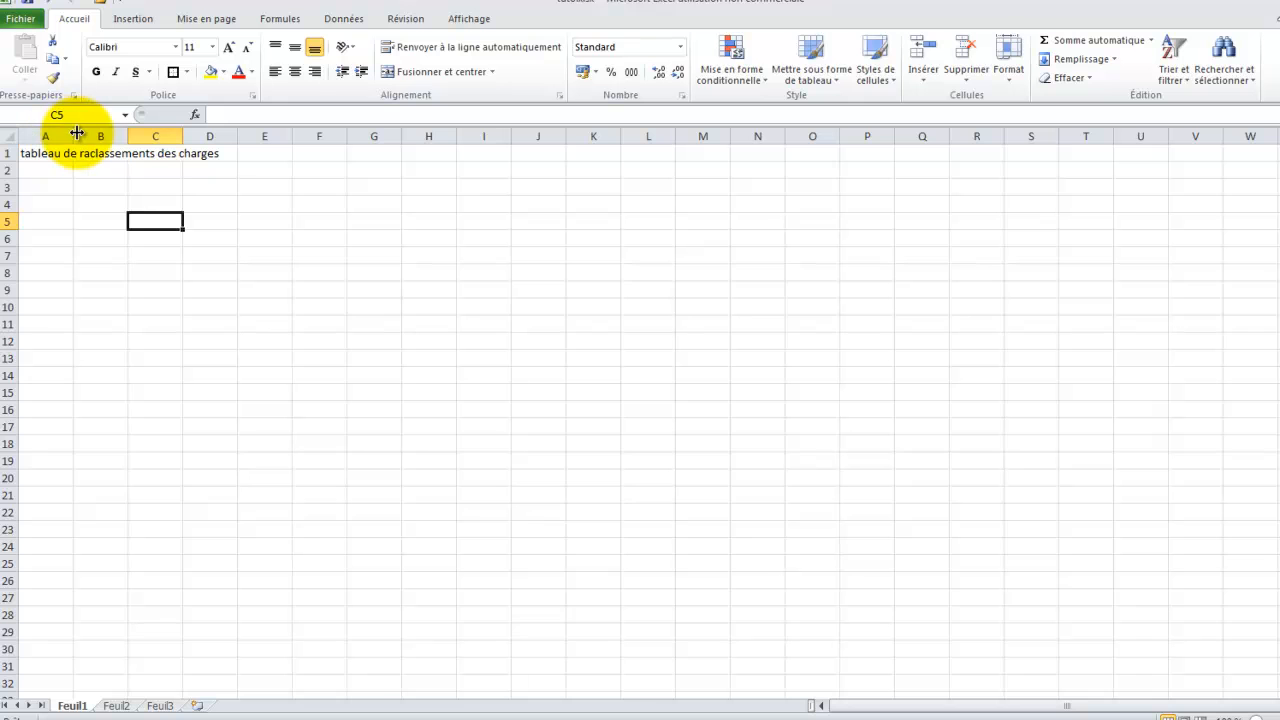
# - Narrow column A slightly and check the title layout of the model table in TD charges fixes.xlsx
pyautogui.moveTo(77, 133)
pyautogui.mouseDown()
pyautogui.moveTo(236, 128)
pyautogui.moveTo(63, 160)
pyautogui.moveTo(70, 145)
pyautogui.mouseUp()
pyautogui.click(183, 215)
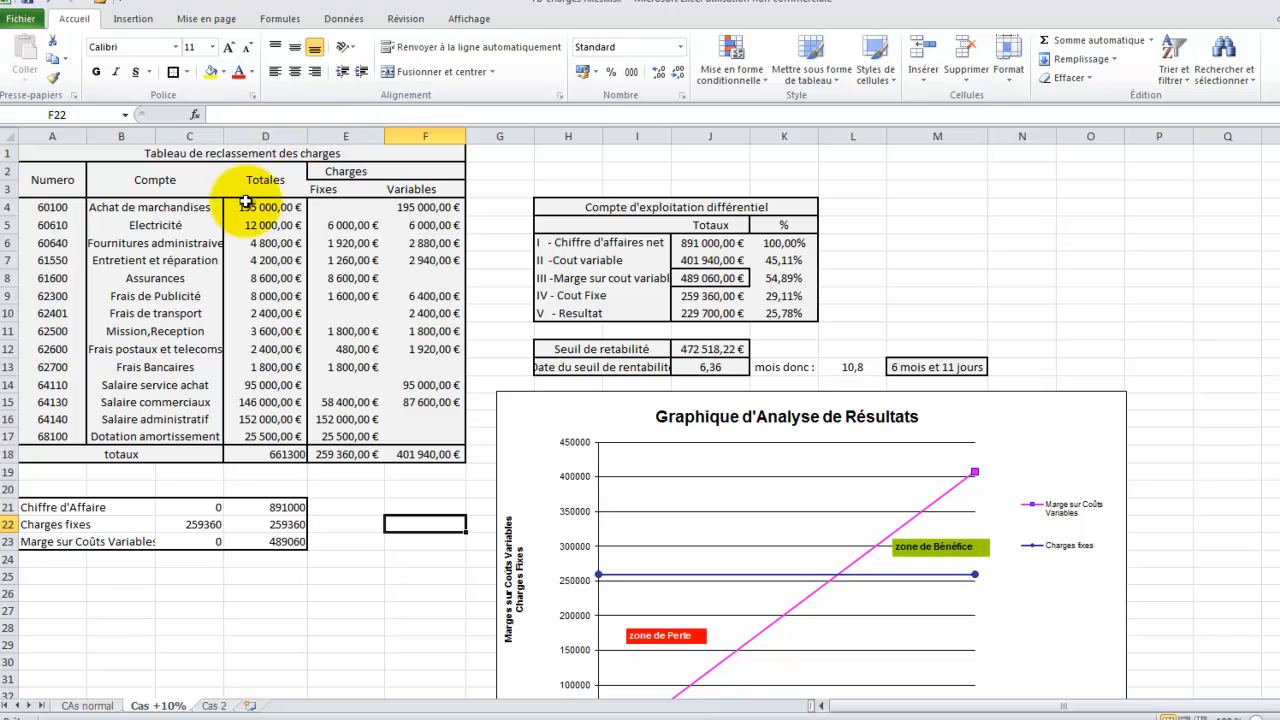
pyautogui.click(69, 153)
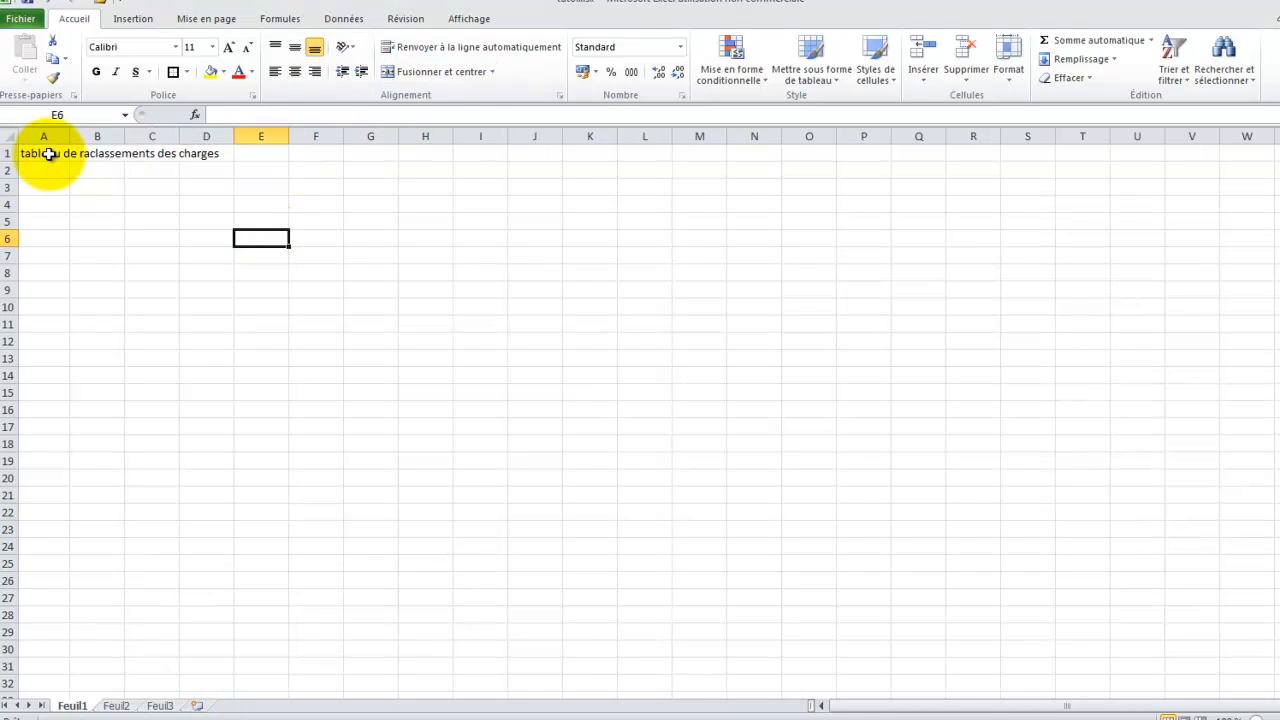
# - Merge and centre the table title across cells A1:D1 of tuto.xlsx
pyautogui.click(71, 153)
pyautogui.moveTo(71, 153); pyautogui.dragTo(195, 157)
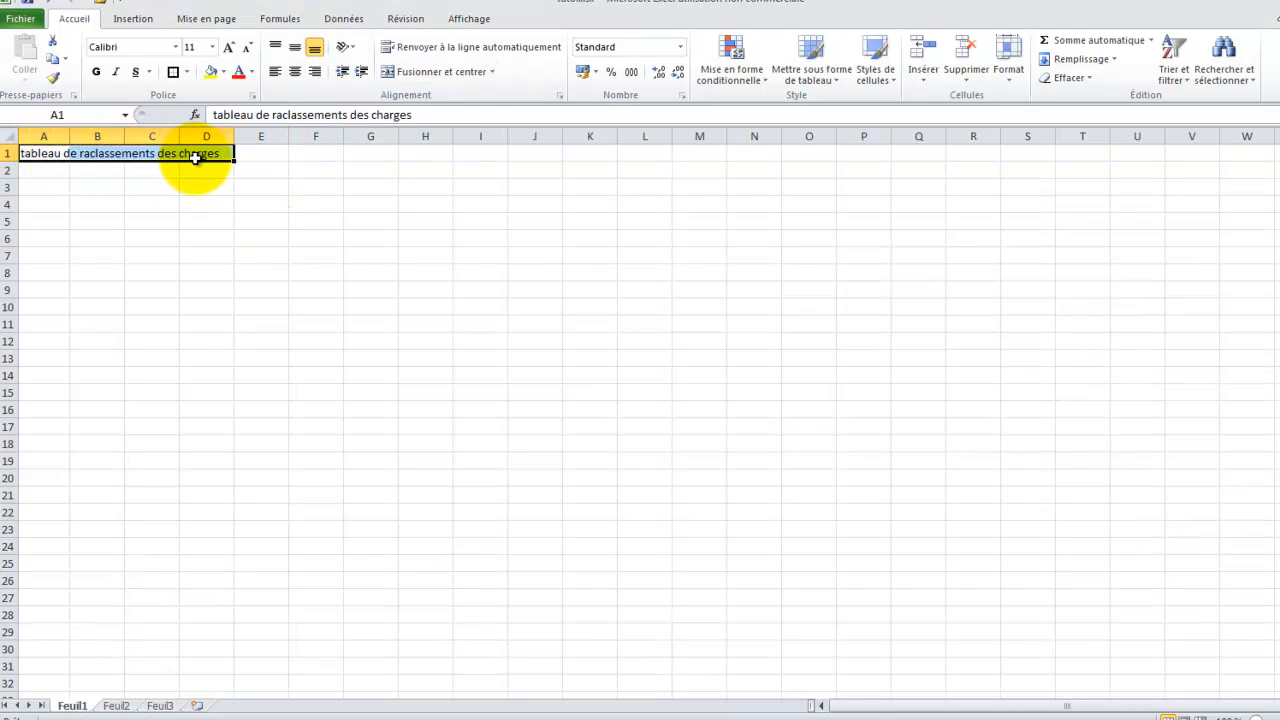
pyautogui.click(493, 73)
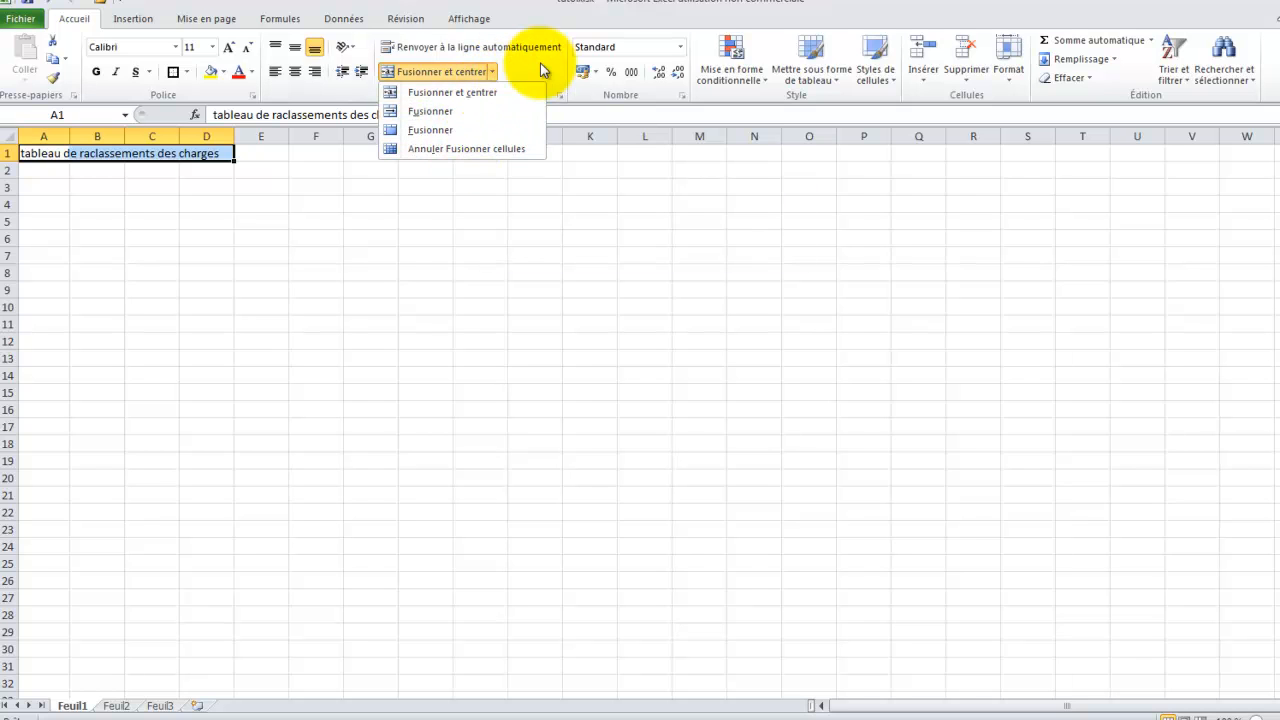
pyautogui.click(428, 72)
pyautogui.click(212, 240)
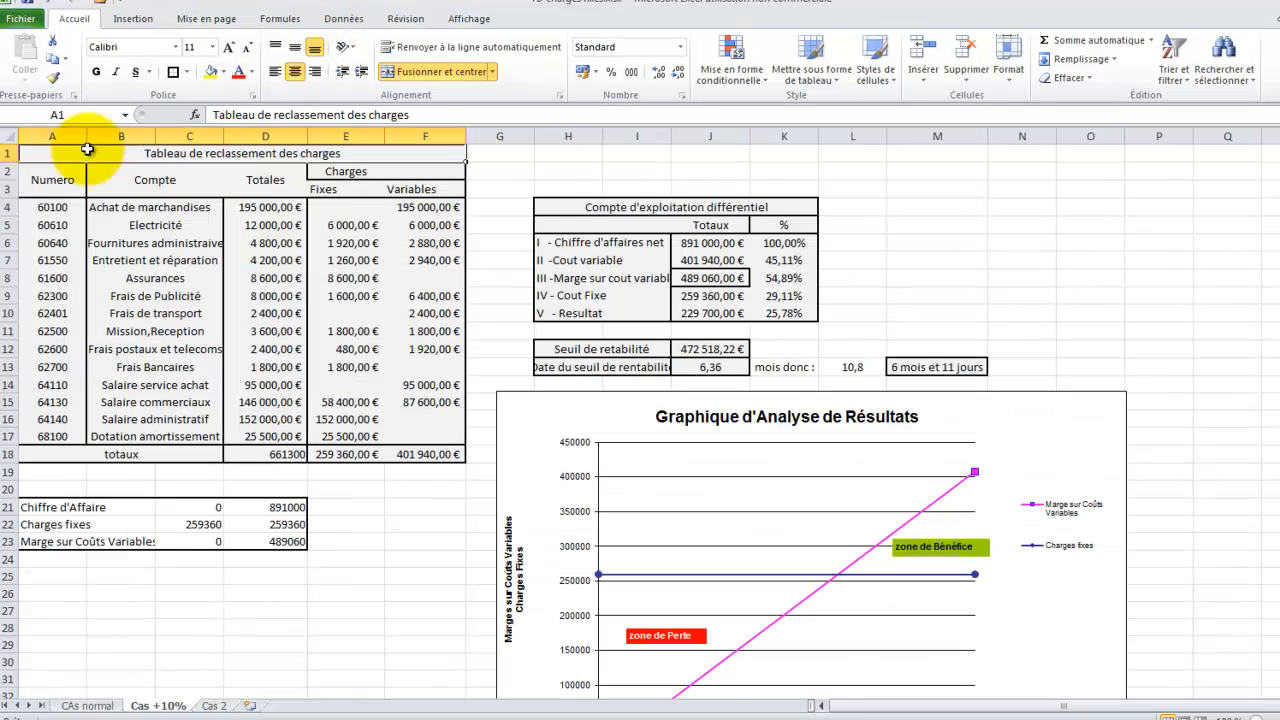
# - Enter the column headers "Numéro", "Compte", "total" and "charge" in cells A2 to D2, following the model table
pyautogui.click(50, 178)
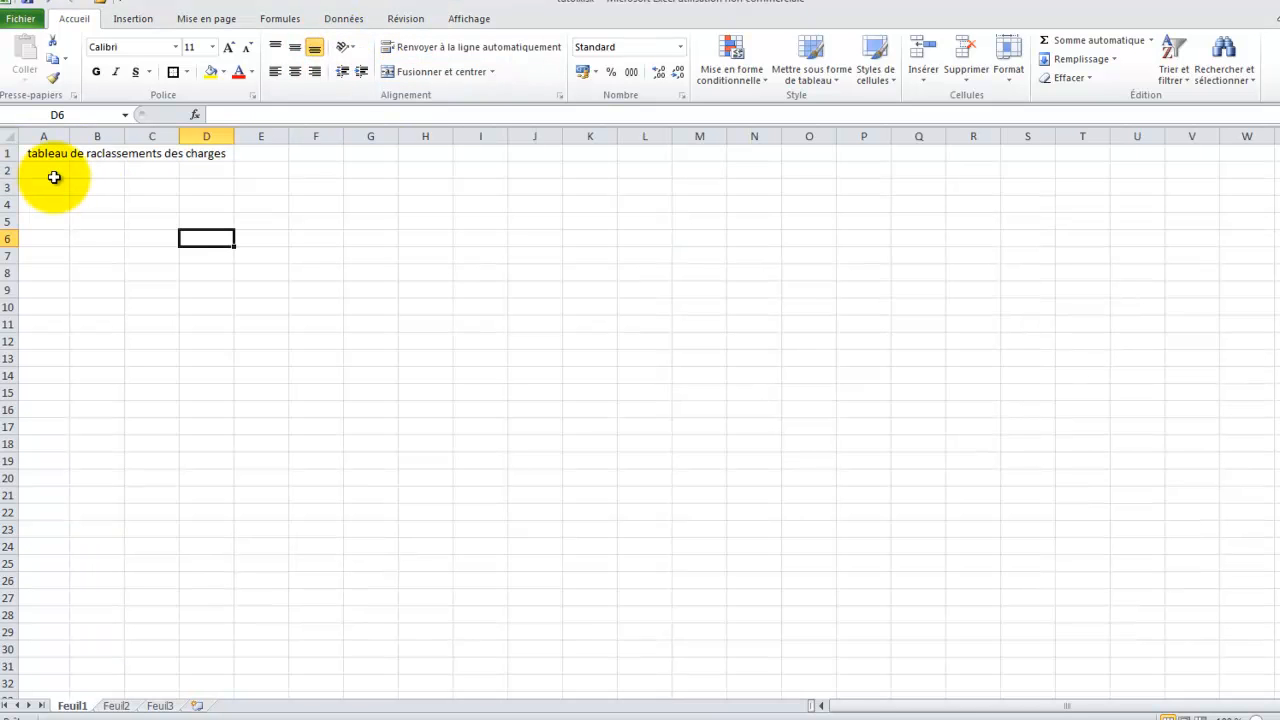
pyautogui.click(54, 177)
pyautogui.write('Ca')
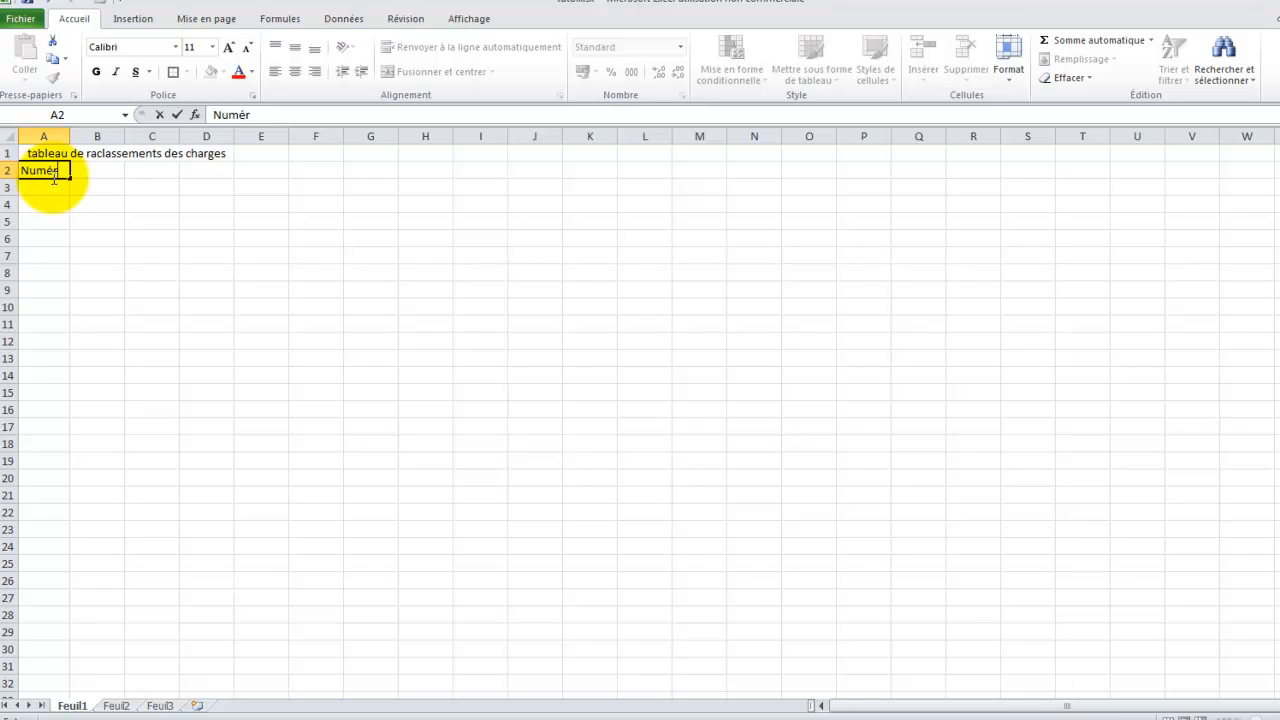
pyautogui.click(89, 170)
pyautogui.write('Compte')
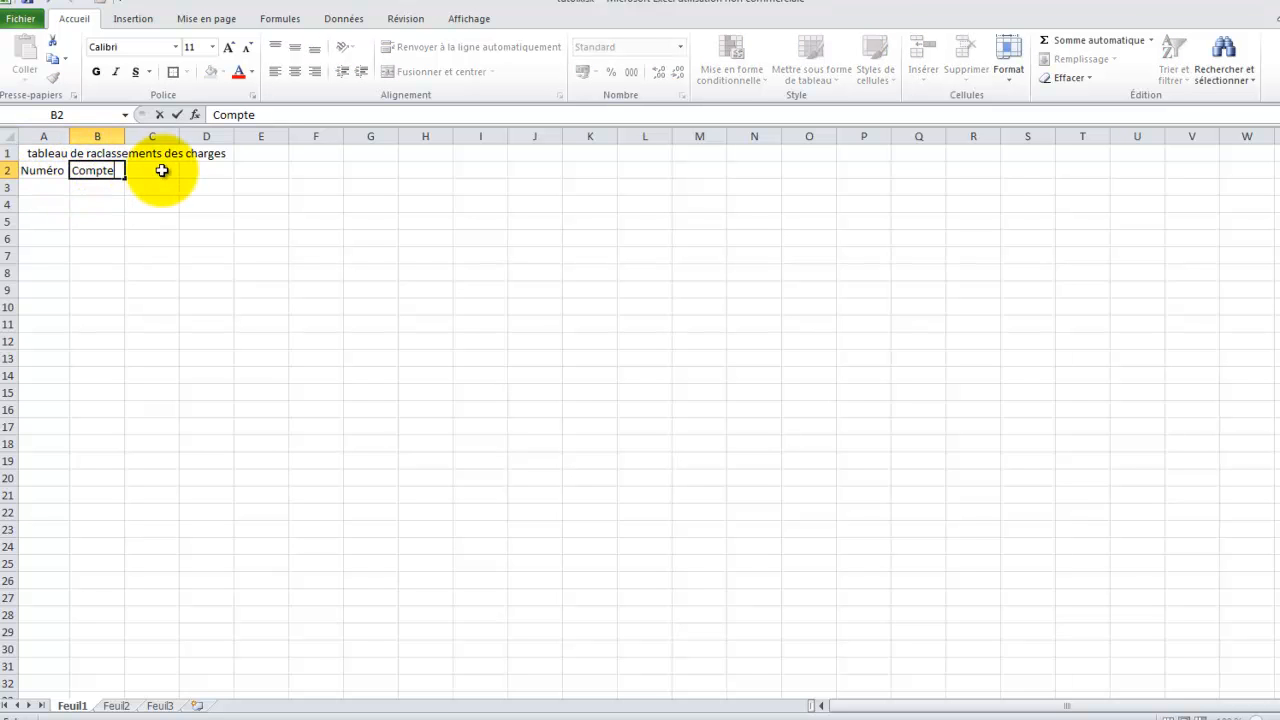
pyautogui.click(157, 177)
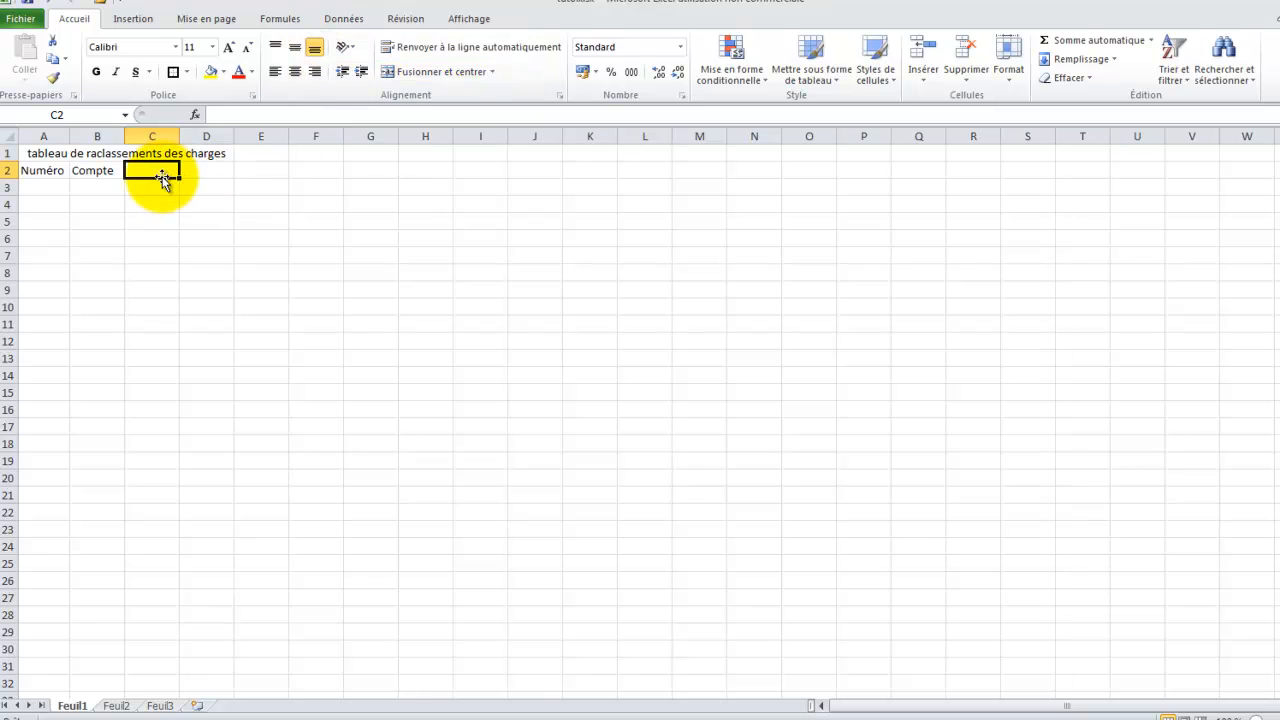
pyautogui.write('total')
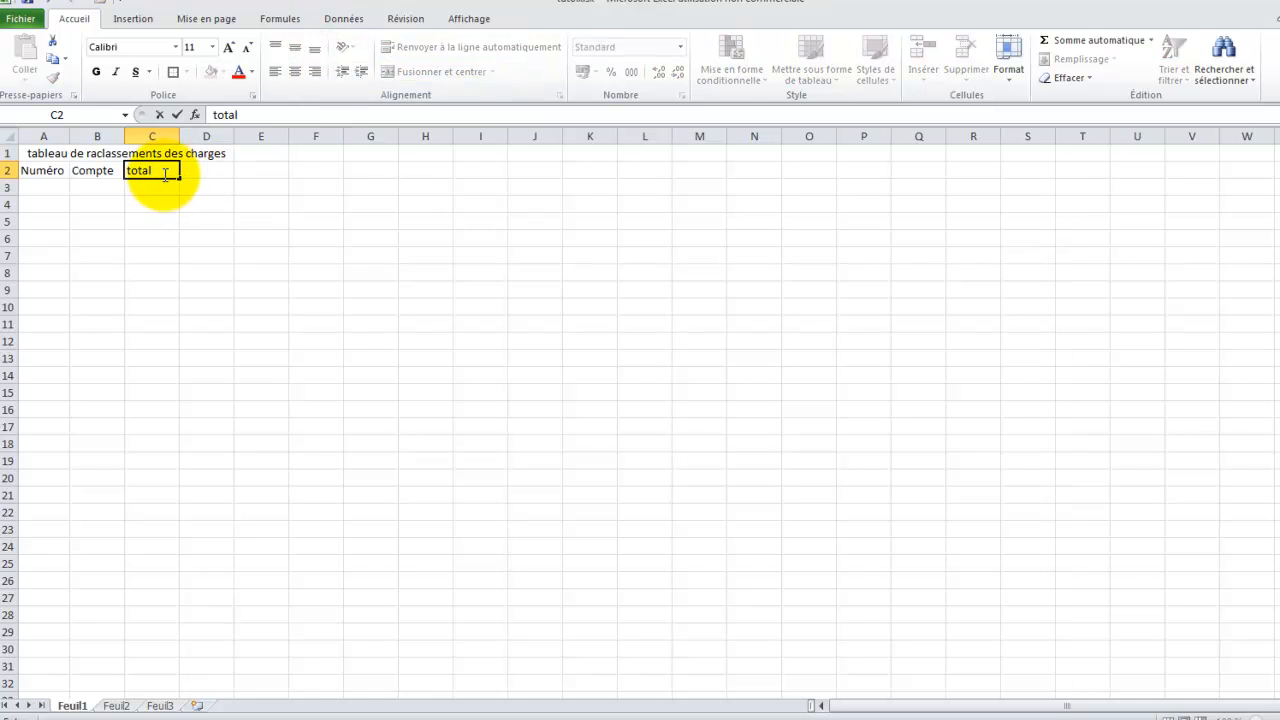
pyautogui.click(206, 172)
pyautogui.write('charge')
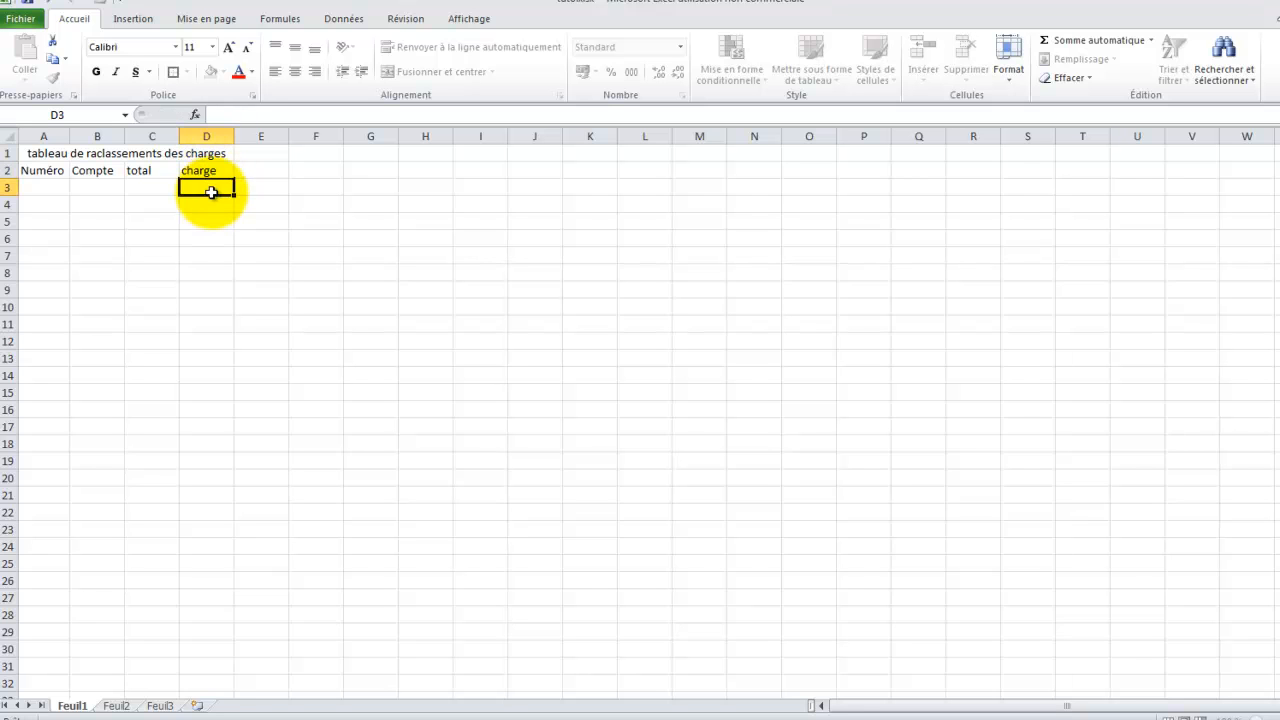
pyautogui.click(226, 186)
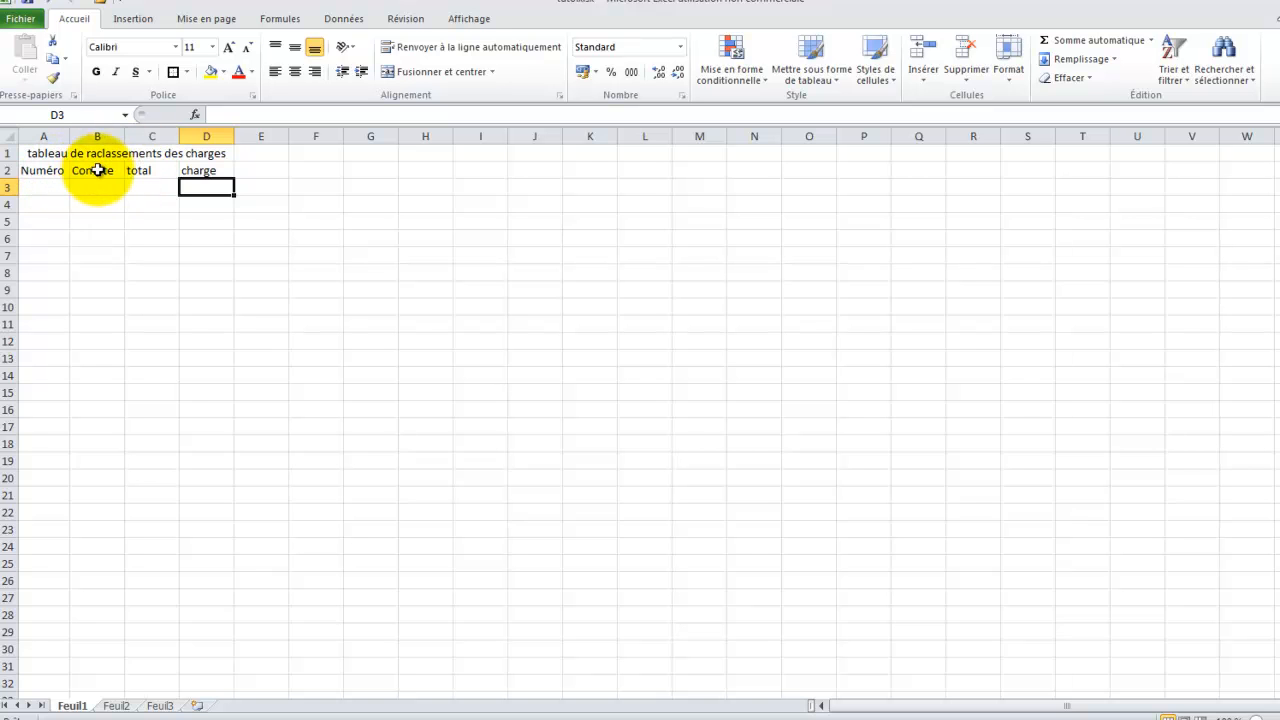
# - Examine the fixed and variable charge sub-headers and the merged header cells of the model table in TD charges fixes.xlsx
pyautogui.click(198, 170)
pyautogui.click(340, 1)
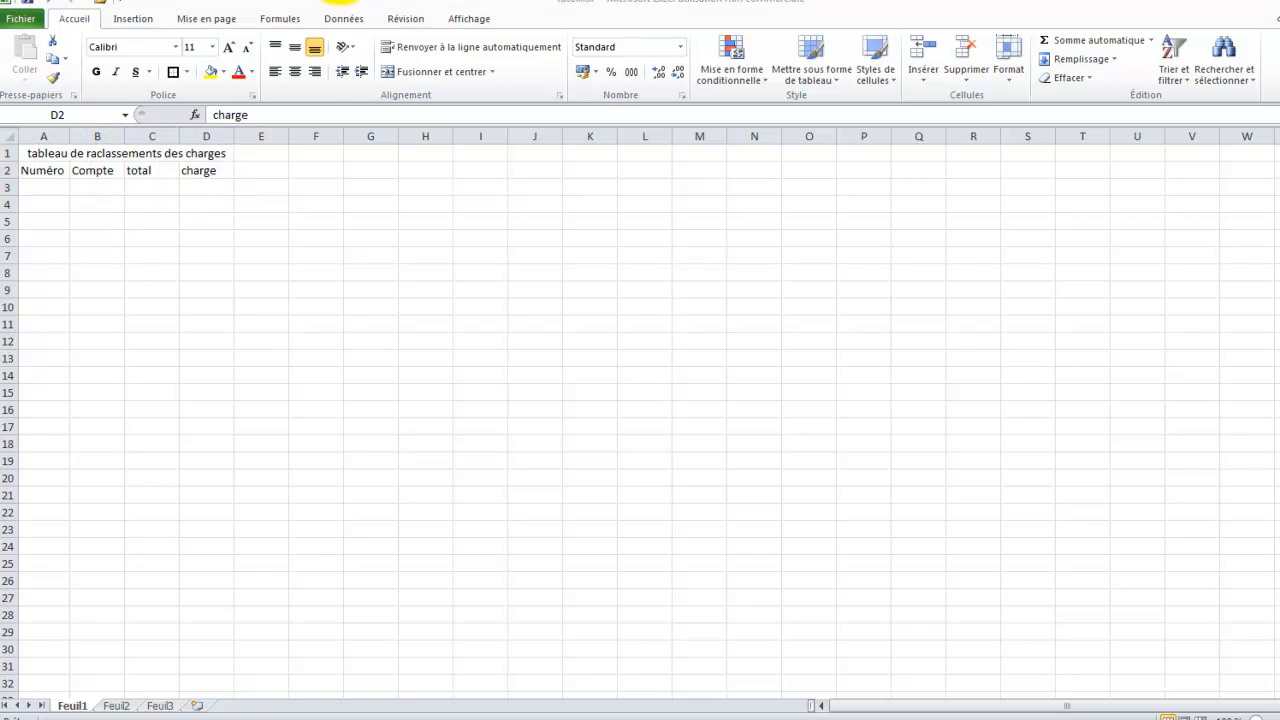
pyautogui.click(326, 20)
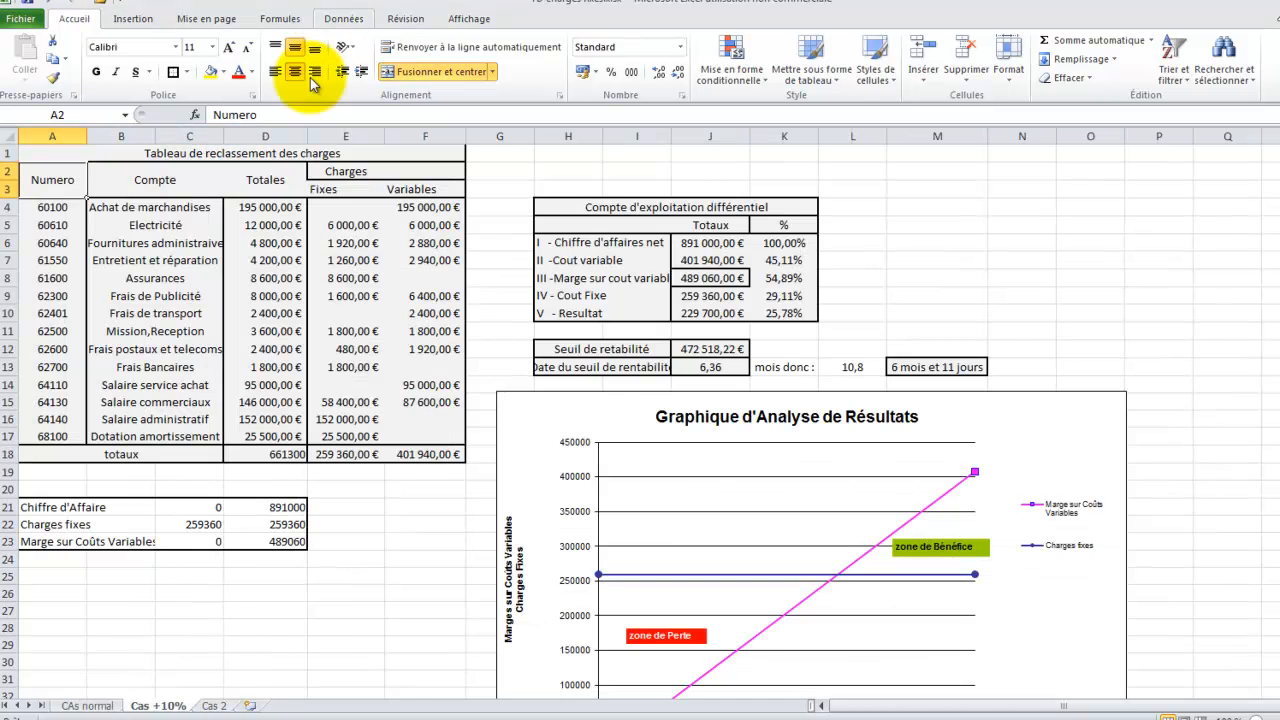
pyautogui.click(363, 192)
pyautogui.click(428, 190)
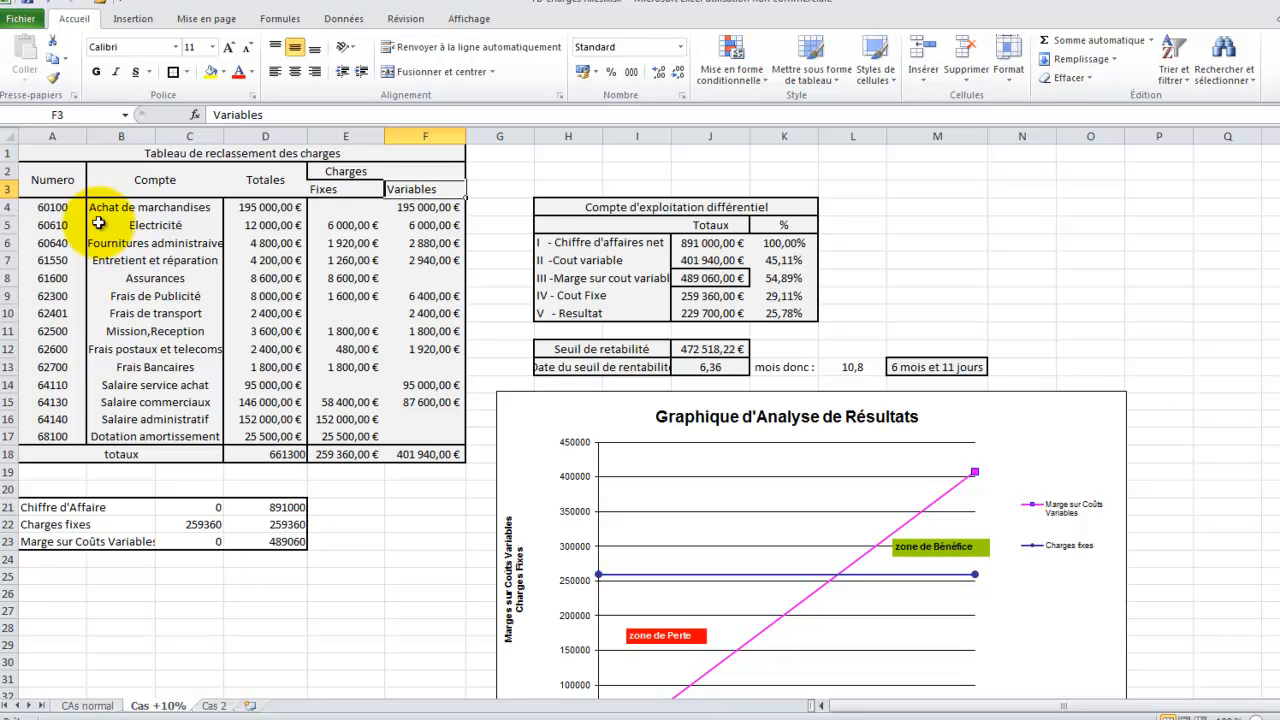
pyautogui.click(250, 208)
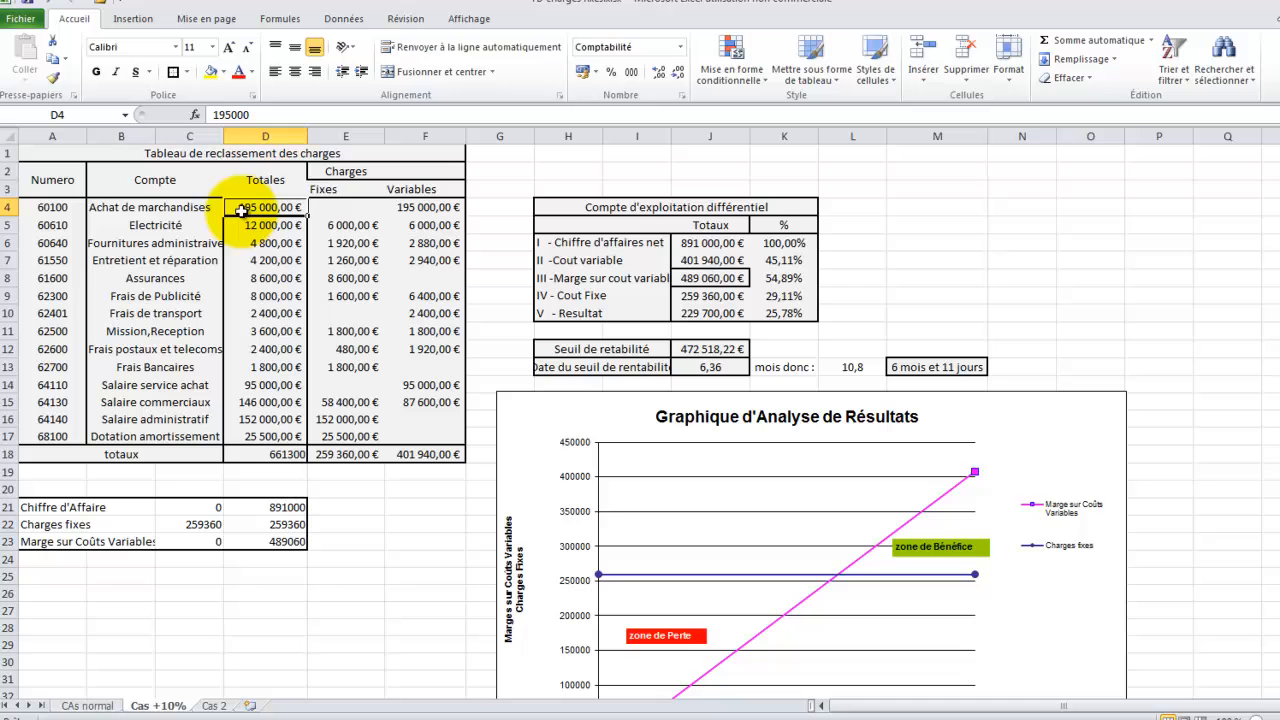
pyautogui.click(25, 175)
pyautogui.click(150, 243)
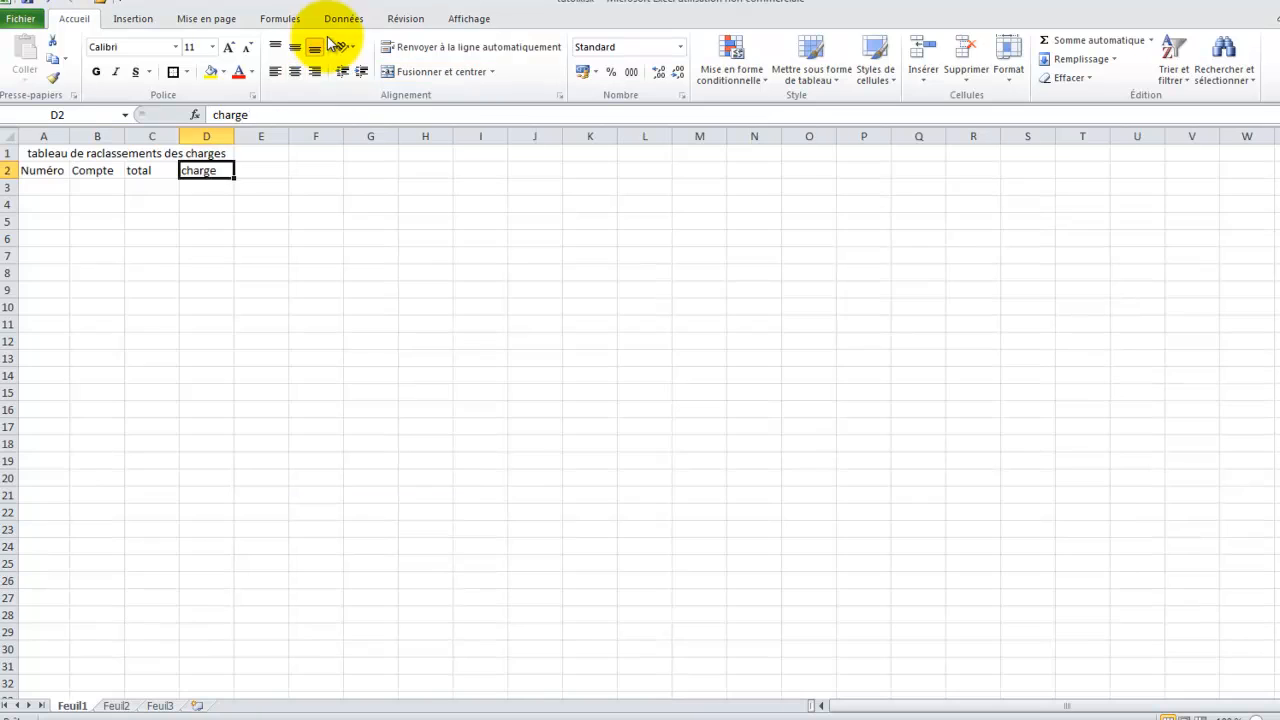
# - Merge and centre the Numéro, Compte and total headers each over rows 2 and 3, and the charge header across D2:E2
pyautogui.click(130, 270)
pyautogui.click(46, 174)
pyautogui.moveTo(46, 174); pyautogui.dragTo(46, 190)
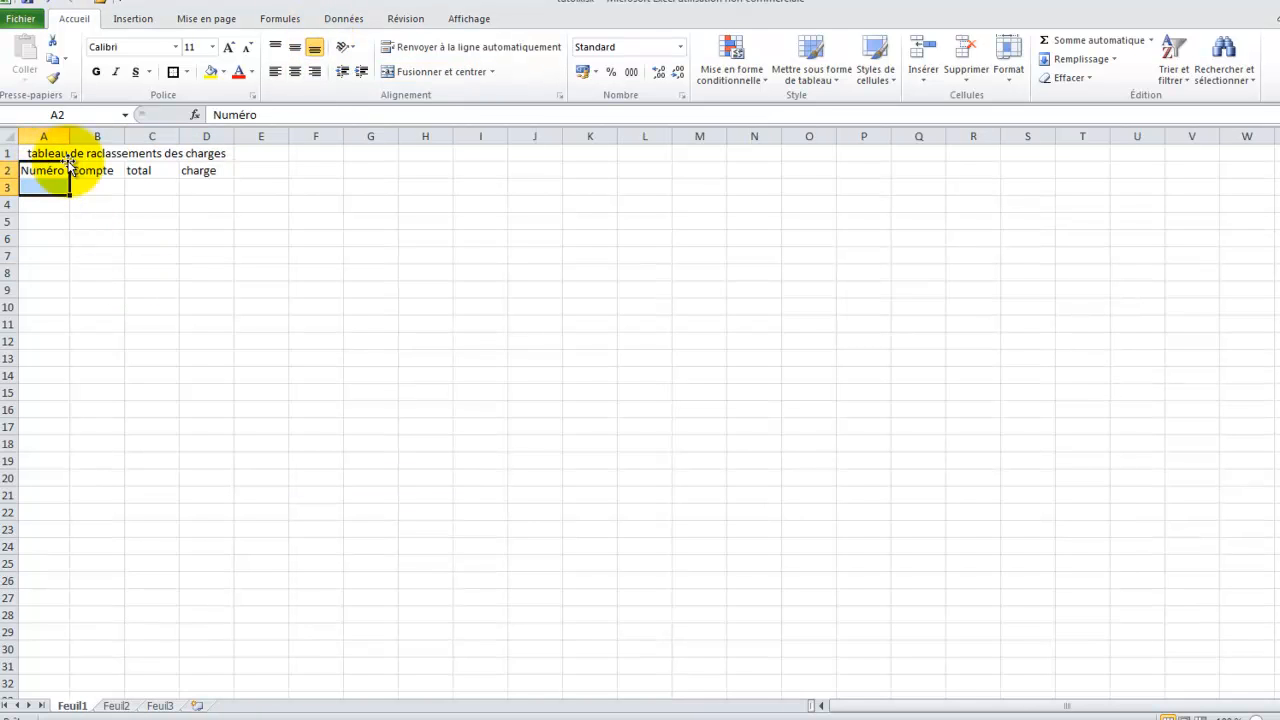
pyautogui.click(406, 71)
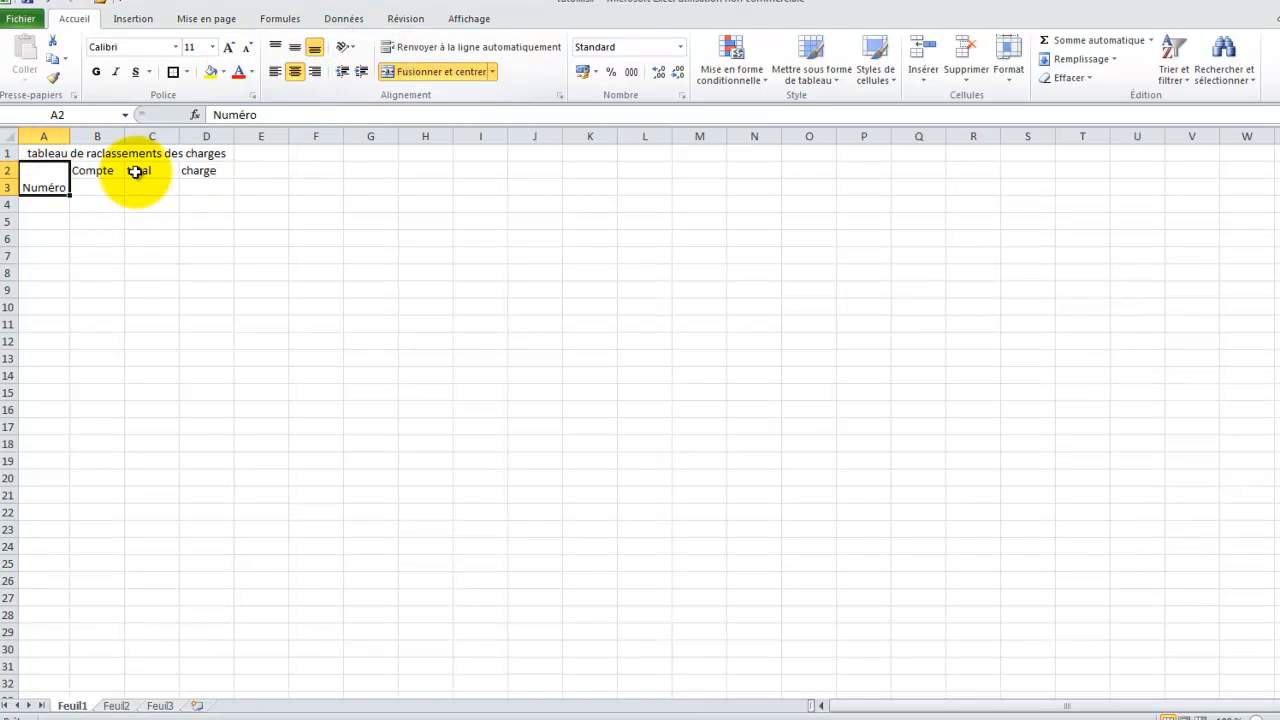
pyautogui.moveTo(102, 174); pyautogui.dragTo(284, 166)
pyautogui.click(468, 75)
pyautogui.click(457, 70)
pyautogui.click(255, 253)
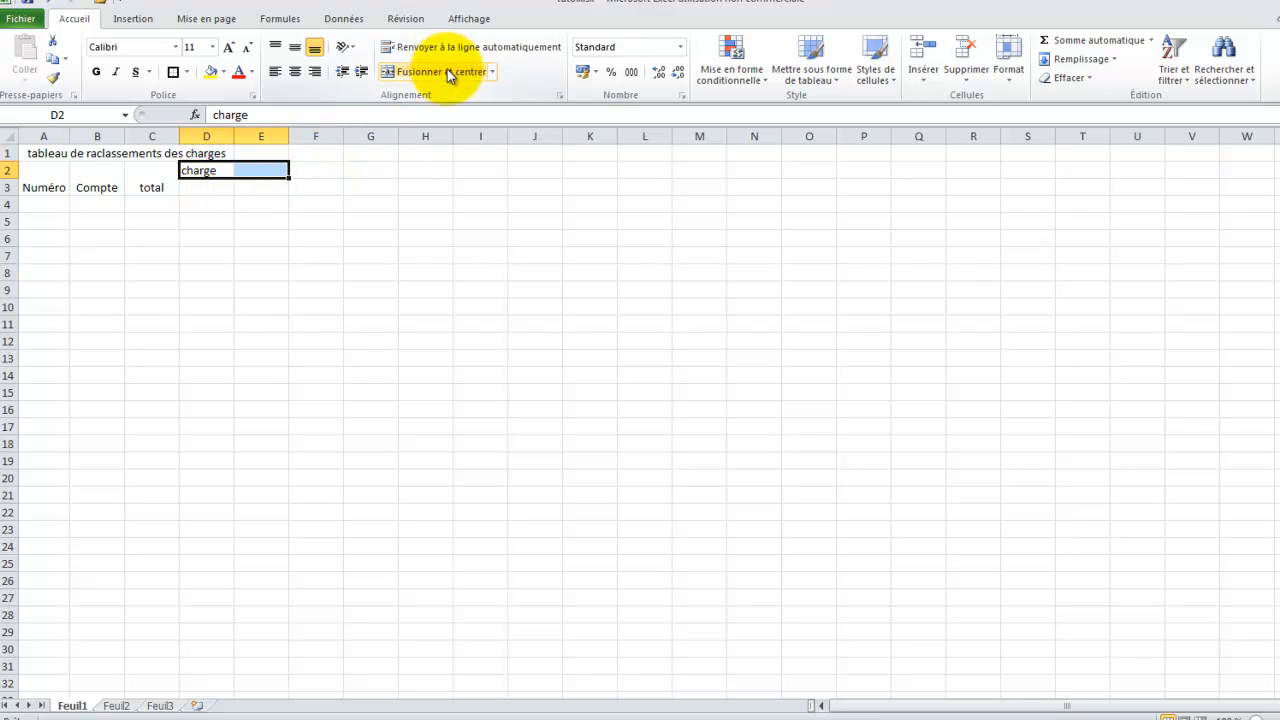
pyautogui.click(445, 72)
pyautogui.click(332, 202)
# - Enter the sub-headers "fixe" in D3 and "variable" in E3 under the charge header
pyautogui.click(222, 192)
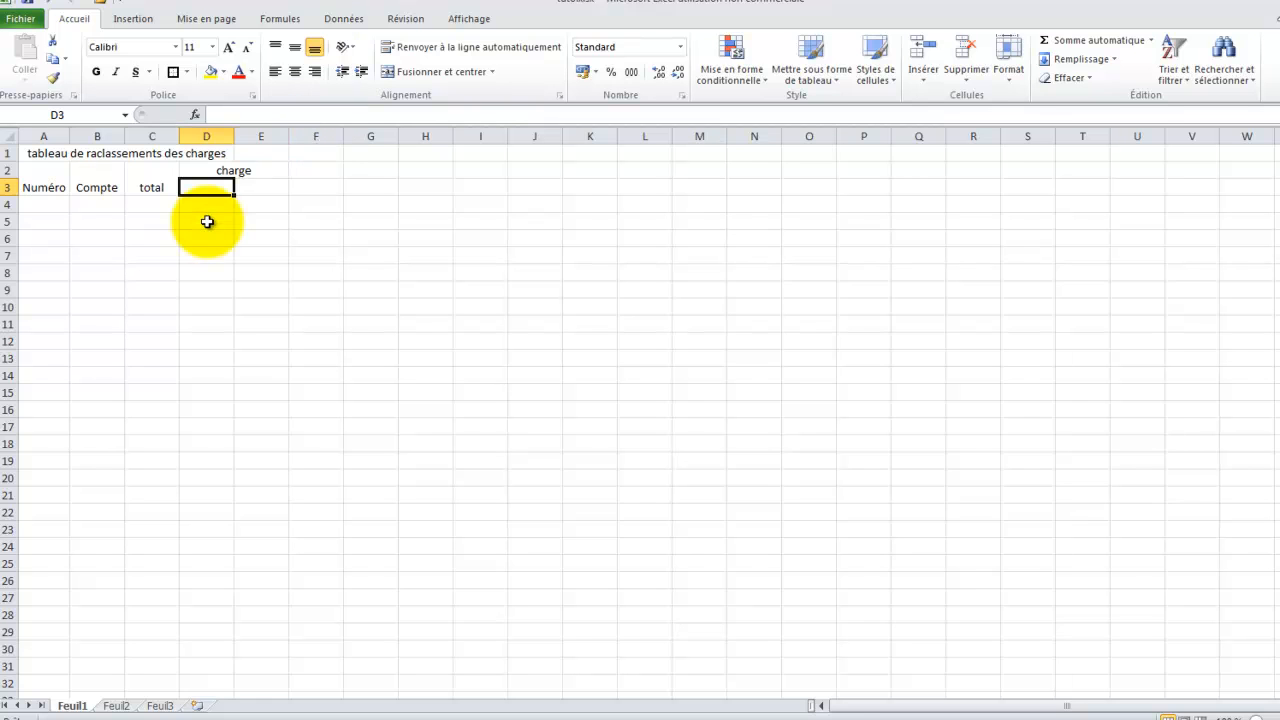
pyautogui.write('fixe')
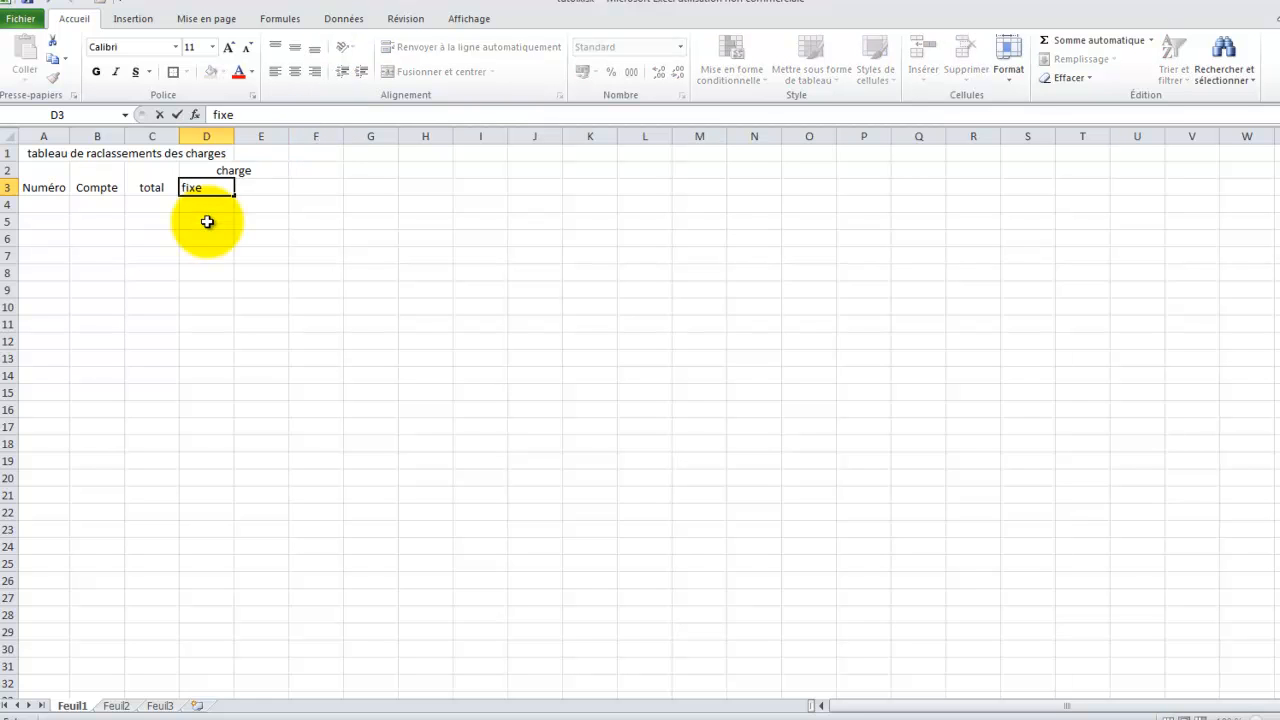
pyautogui.click(257, 191)
pyautogui.write('variable')
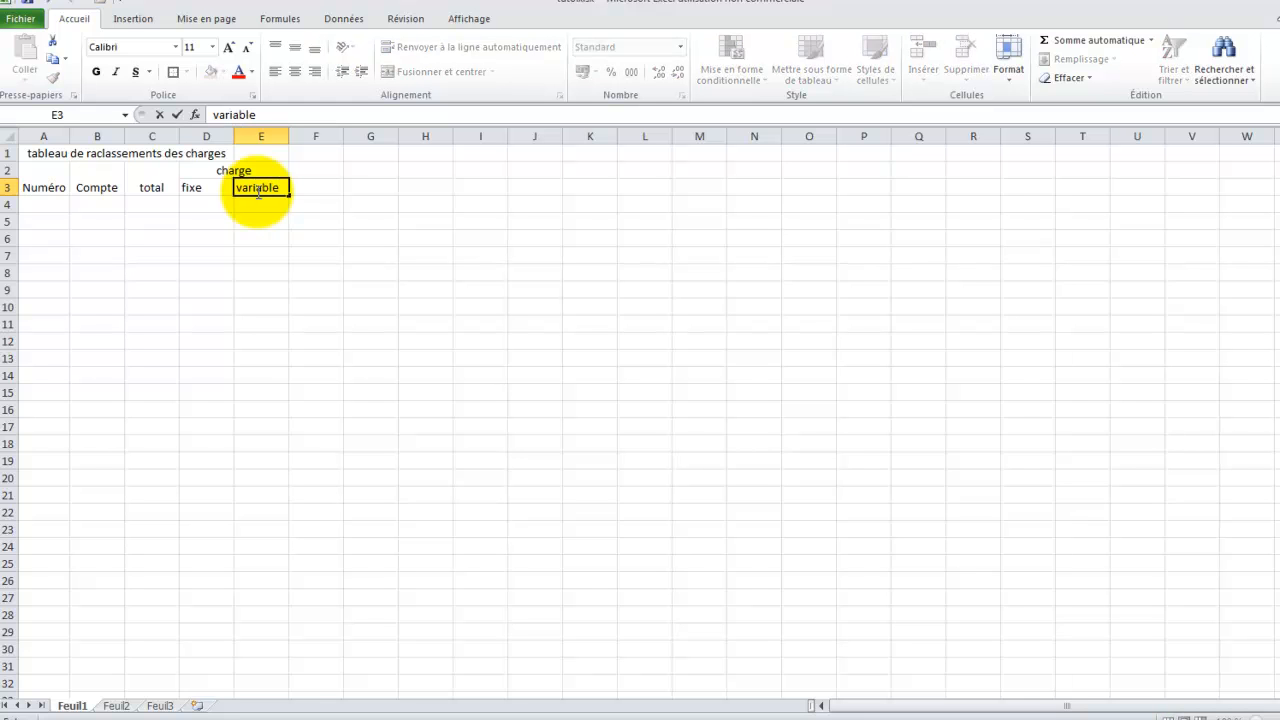
pyautogui.press('Return')
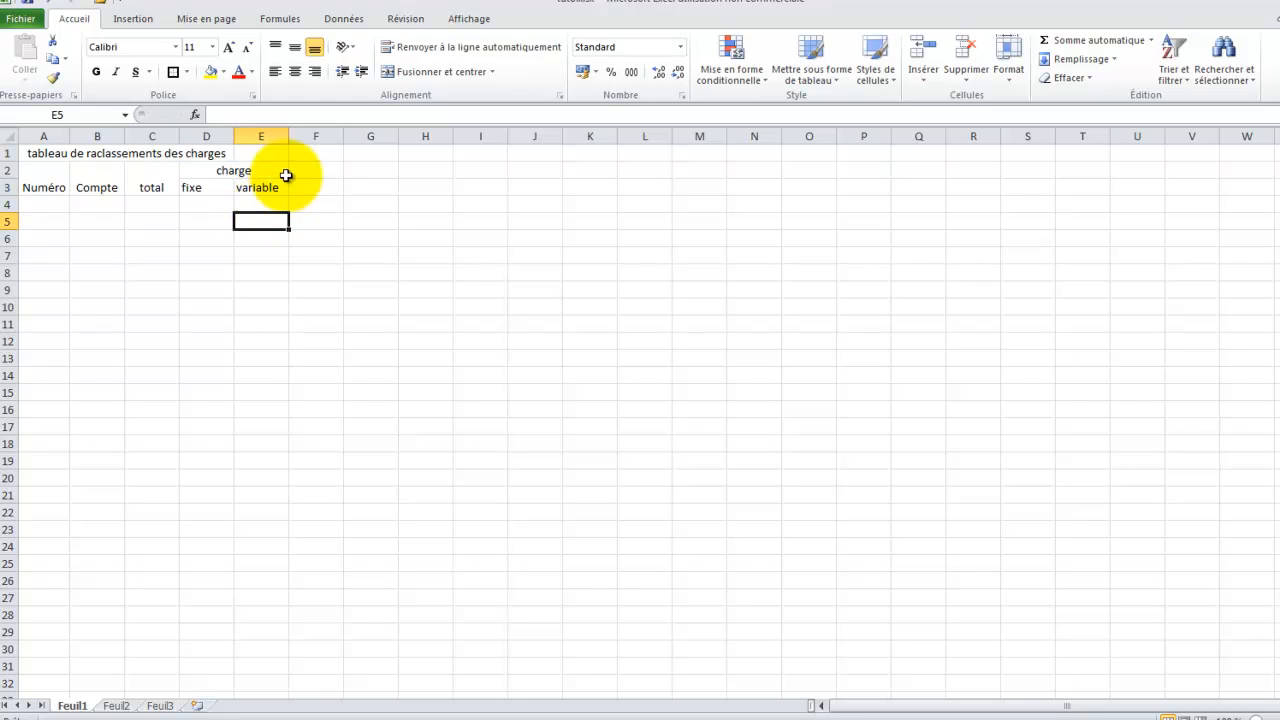
# - Merge and centre the table title across cells A1:E1
pyautogui.moveTo(257, 155); pyautogui.dragTo(113, 157)
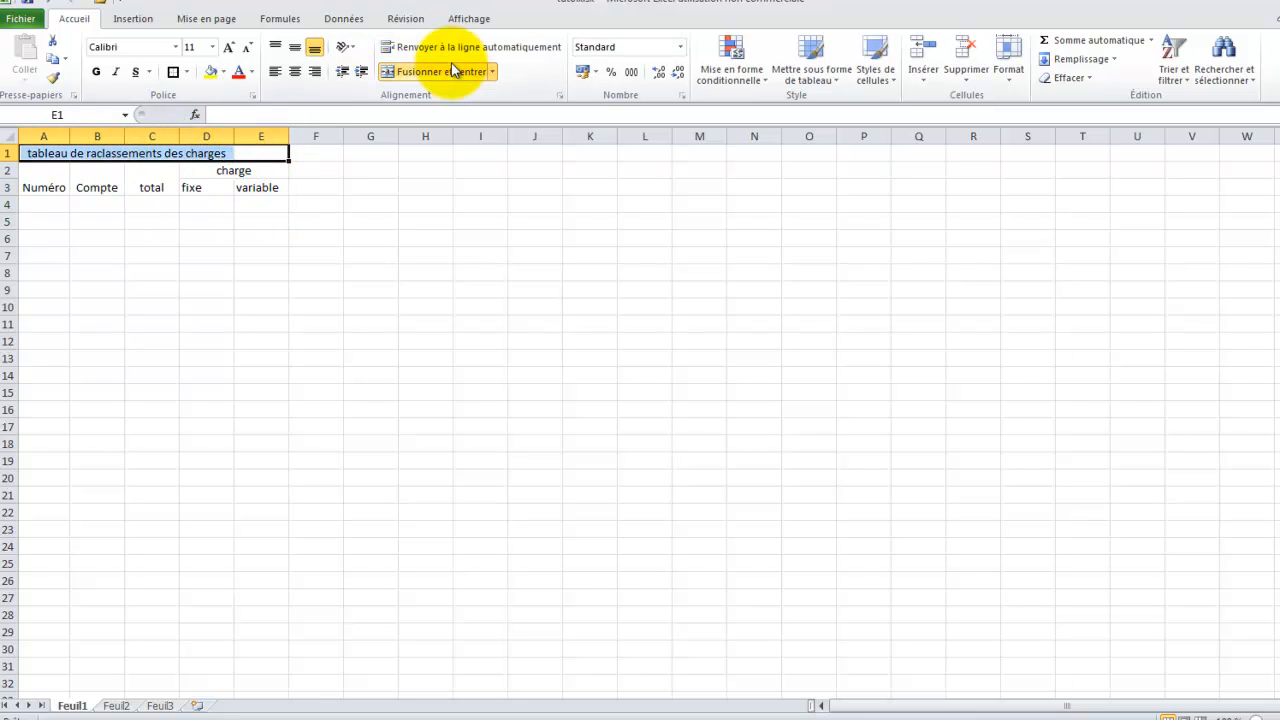
pyautogui.click(450, 70)
pyautogui.click(421, 185)
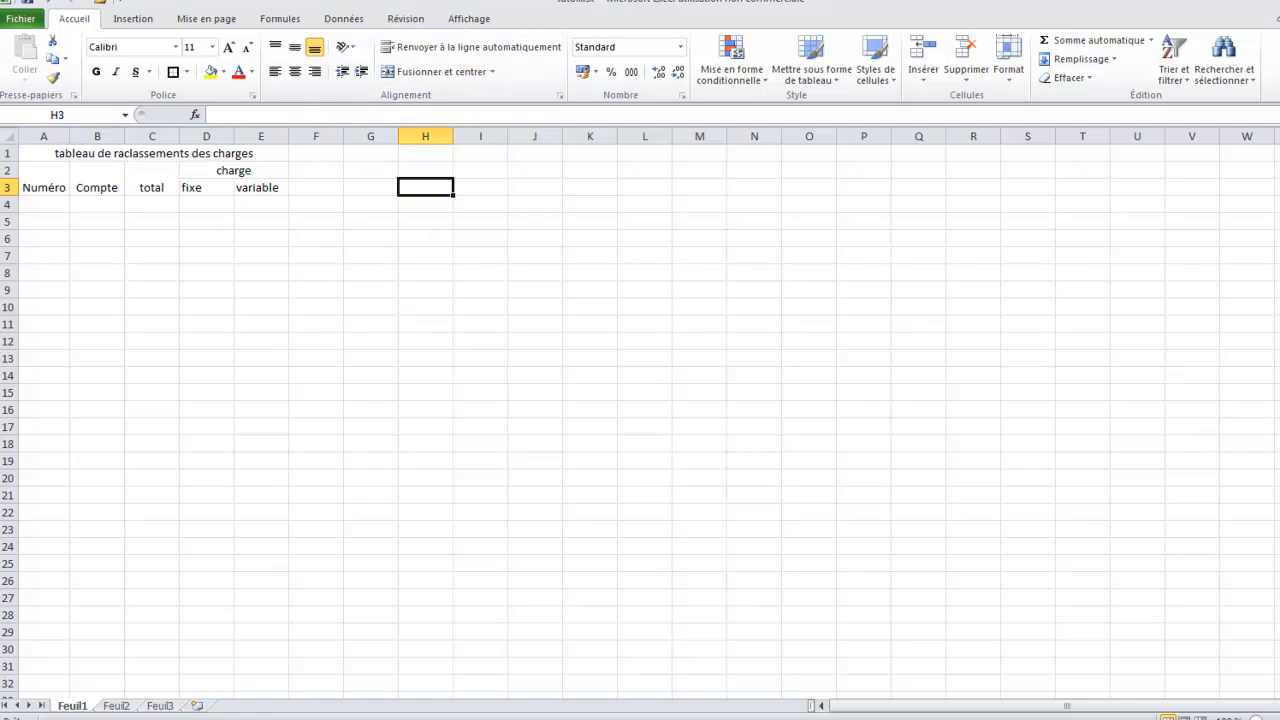
# - Try to bring the account numbers from A4:A17 of TD charges fixes.xlsx into tuto.xlsx, starting at cell A4
pyautogui.click(334, 18)
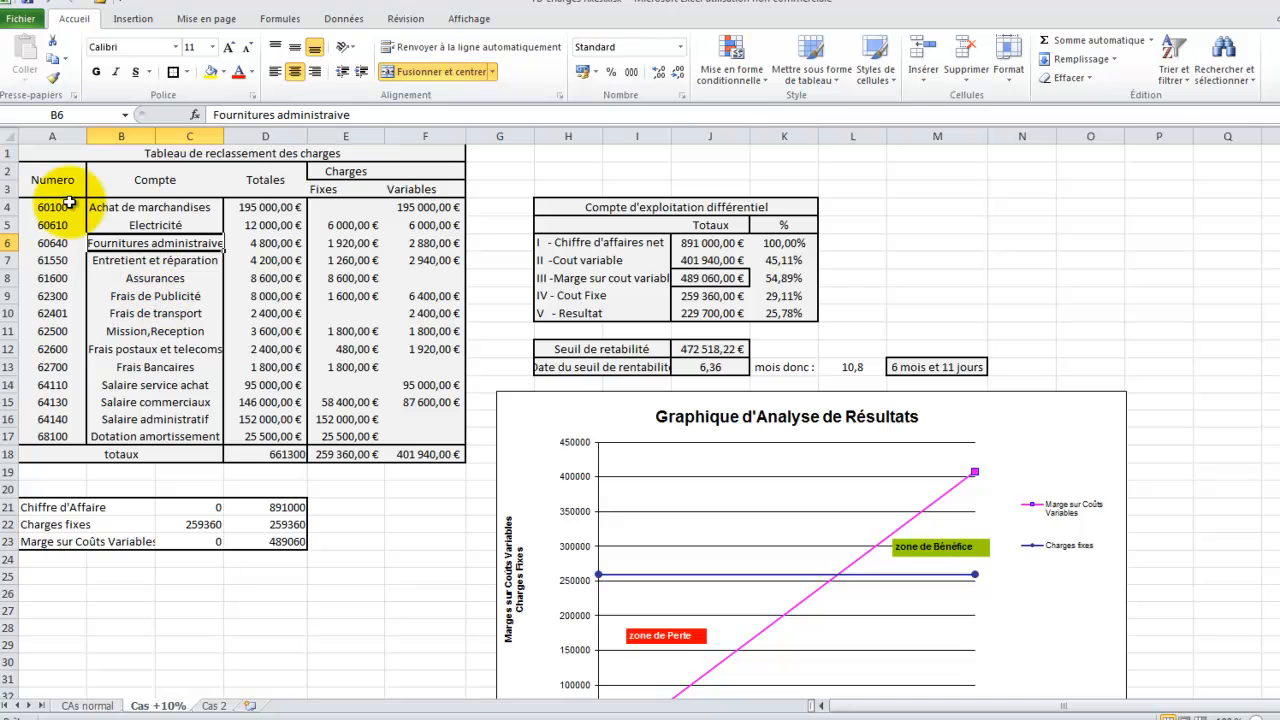
pyautogui.moveTo(68, 206); pyautogui.dragTo(62, 437)
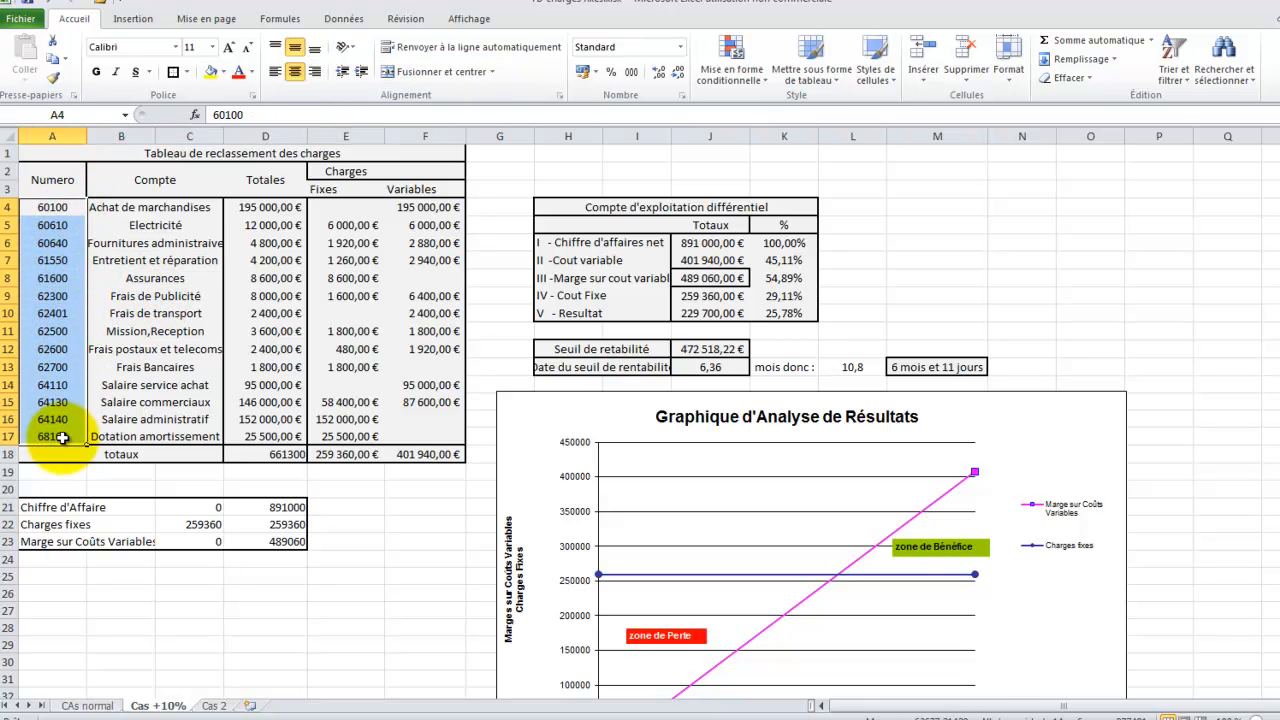
pyautogui.click(325, 1)
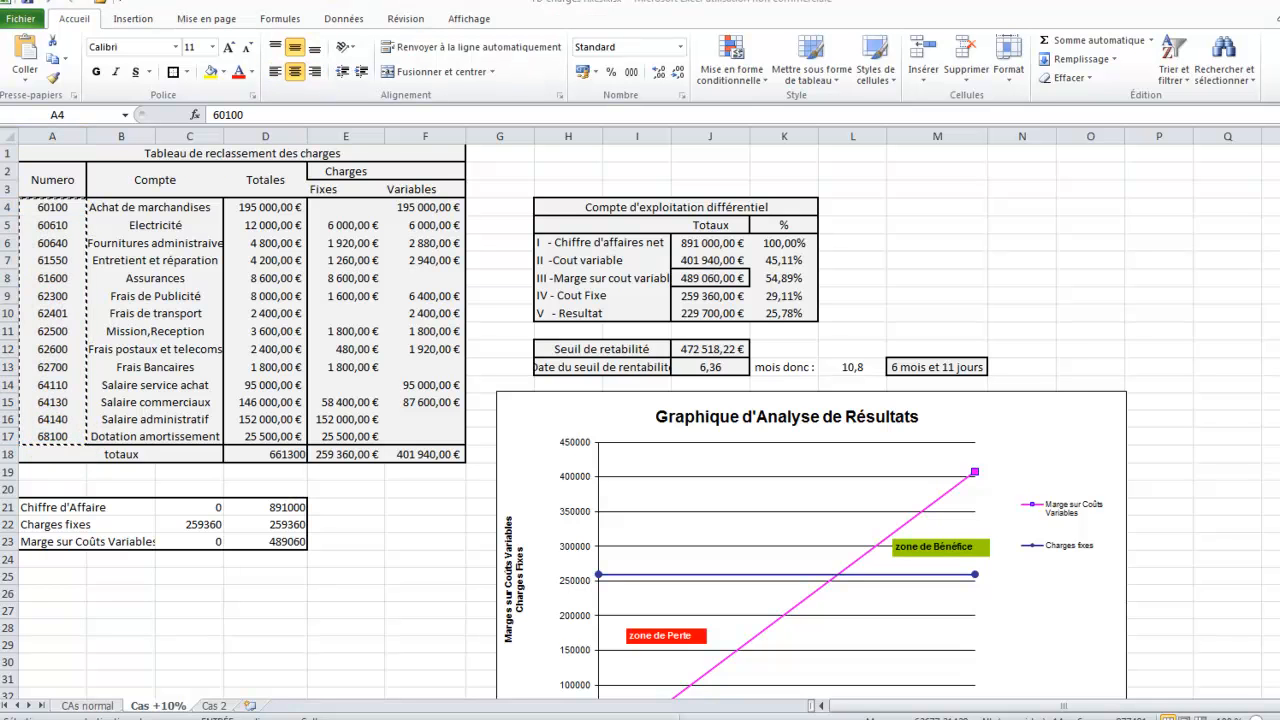
pyautogui.click(331, 45)
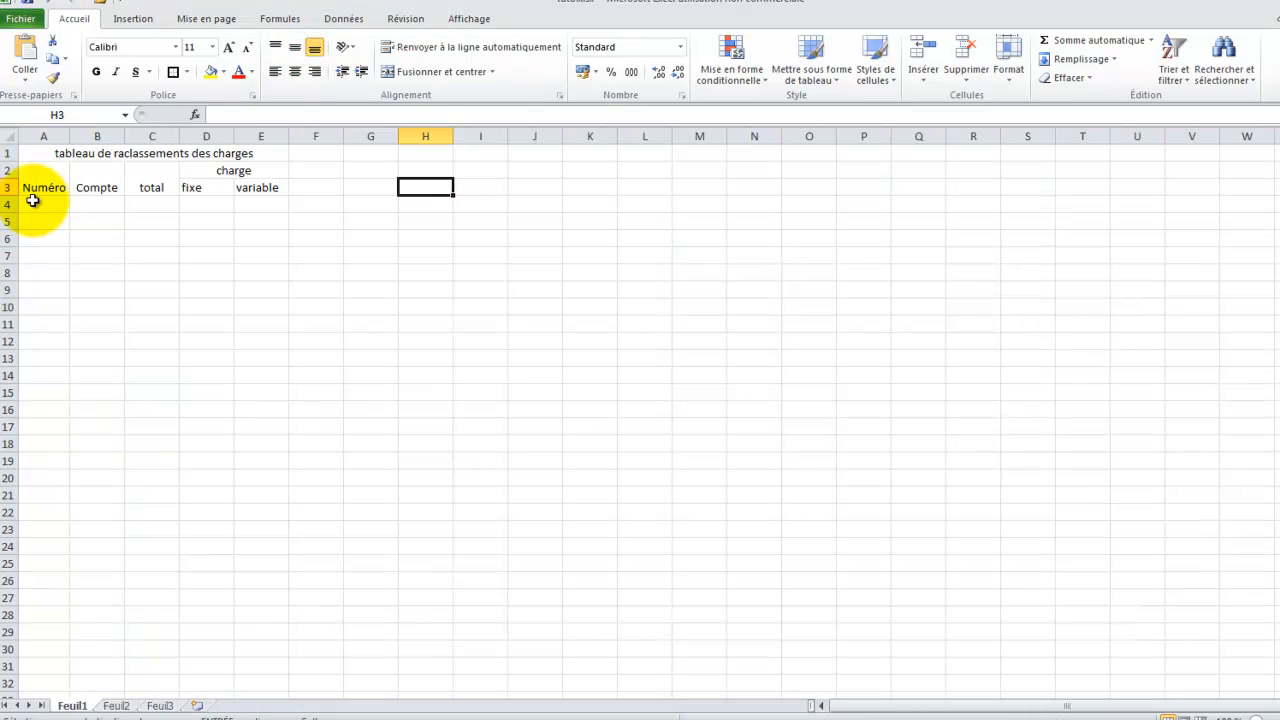
pyautogui.click(33, 203)
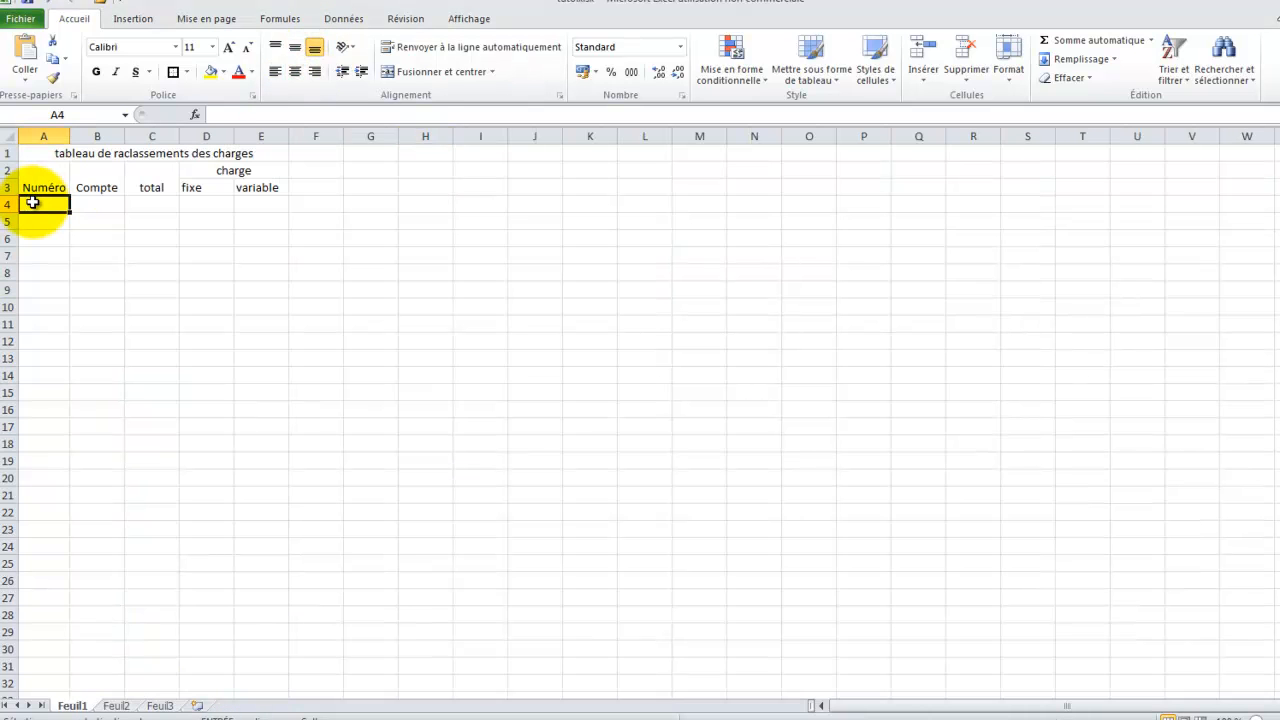
pyautogui.write('4')
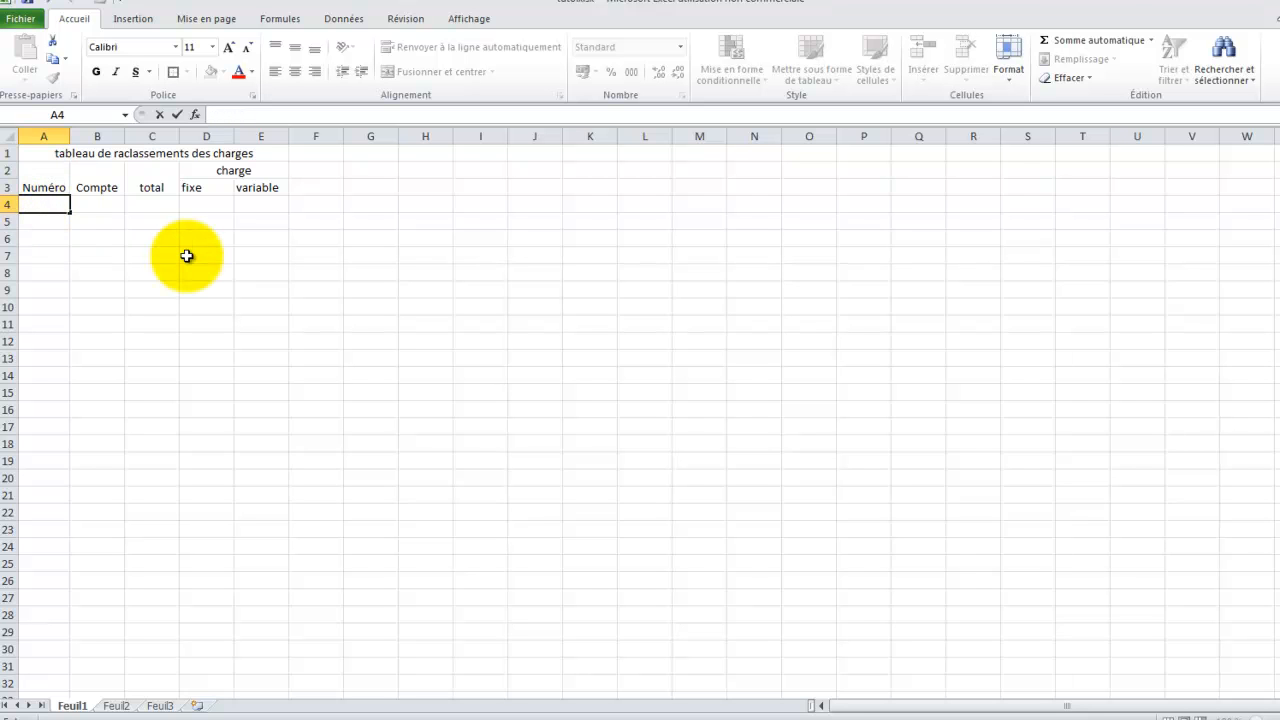
# - Copy the account numbers from A4:A17 of TD charges fixes.xlsx into tuto.xlsx, starting at cell A4
pyautogui.click(56, 215)
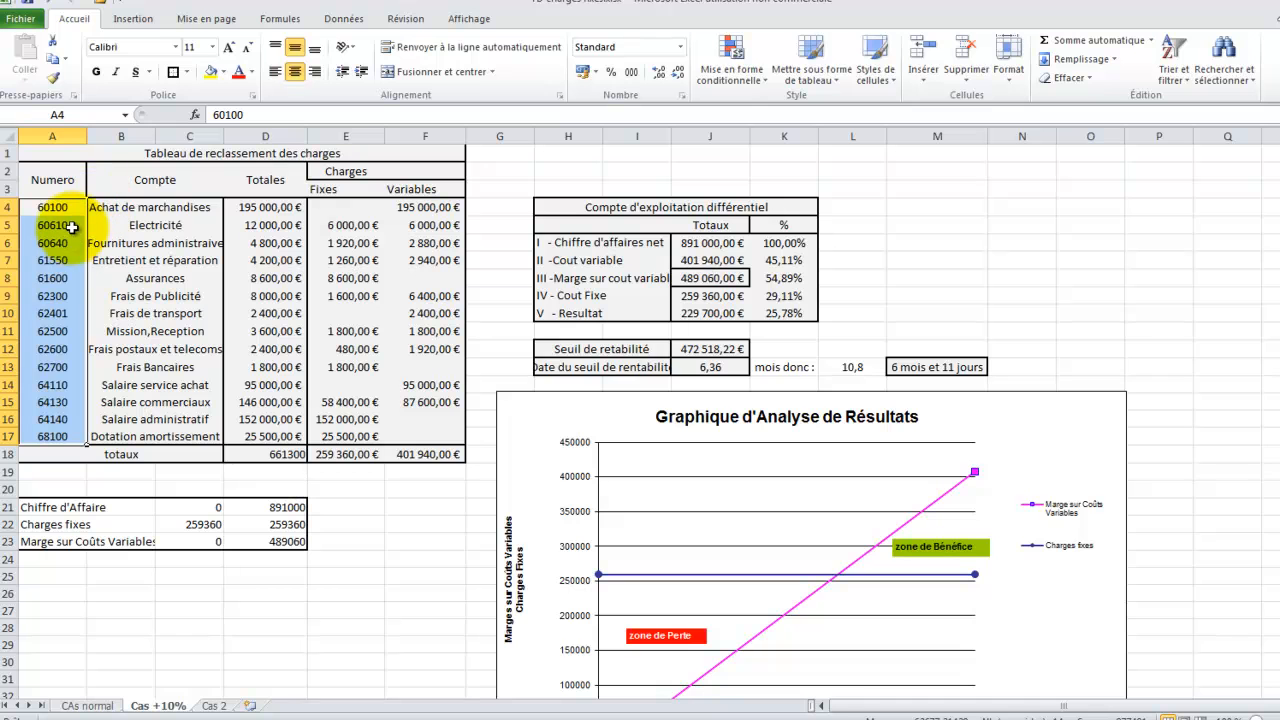
pyautogui.click(72, 206)
pyautogui.moveTo(72, 206); pyautogui.dragTo(68, 437)
pyautogui.hotkey('ctrl', 'c')
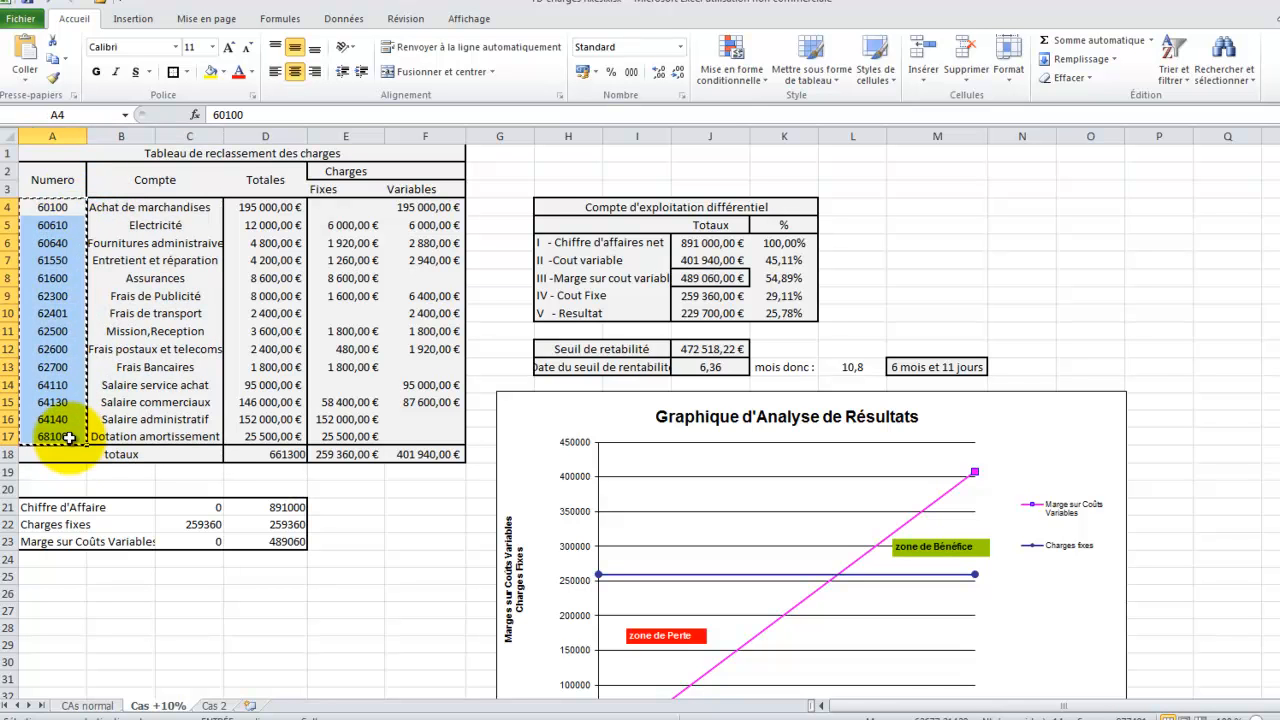
pyautogui.click(334, 1)
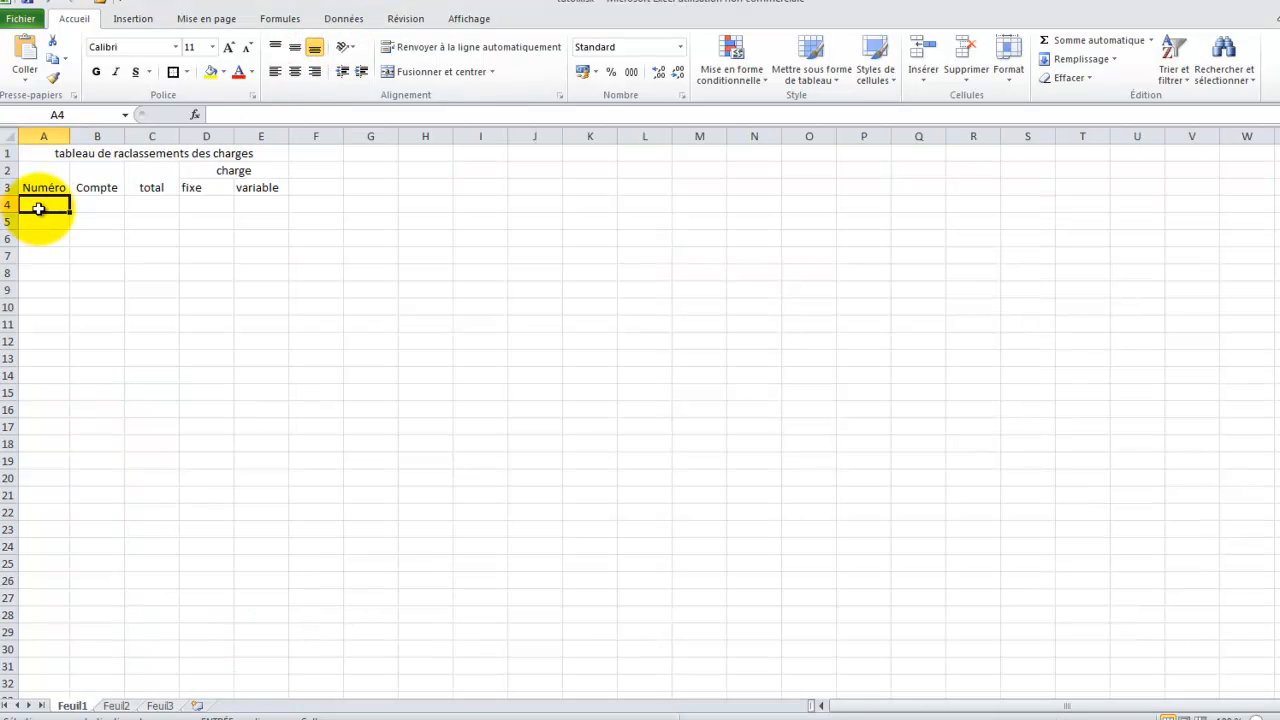
pyautogui.hotkey('ctrl', 'v')
# - Copy the account names from B4:C17 of TD charges fixes.xlsx into tuto.xlsx, starting at cell B4
pyautogui.click(97, 205)
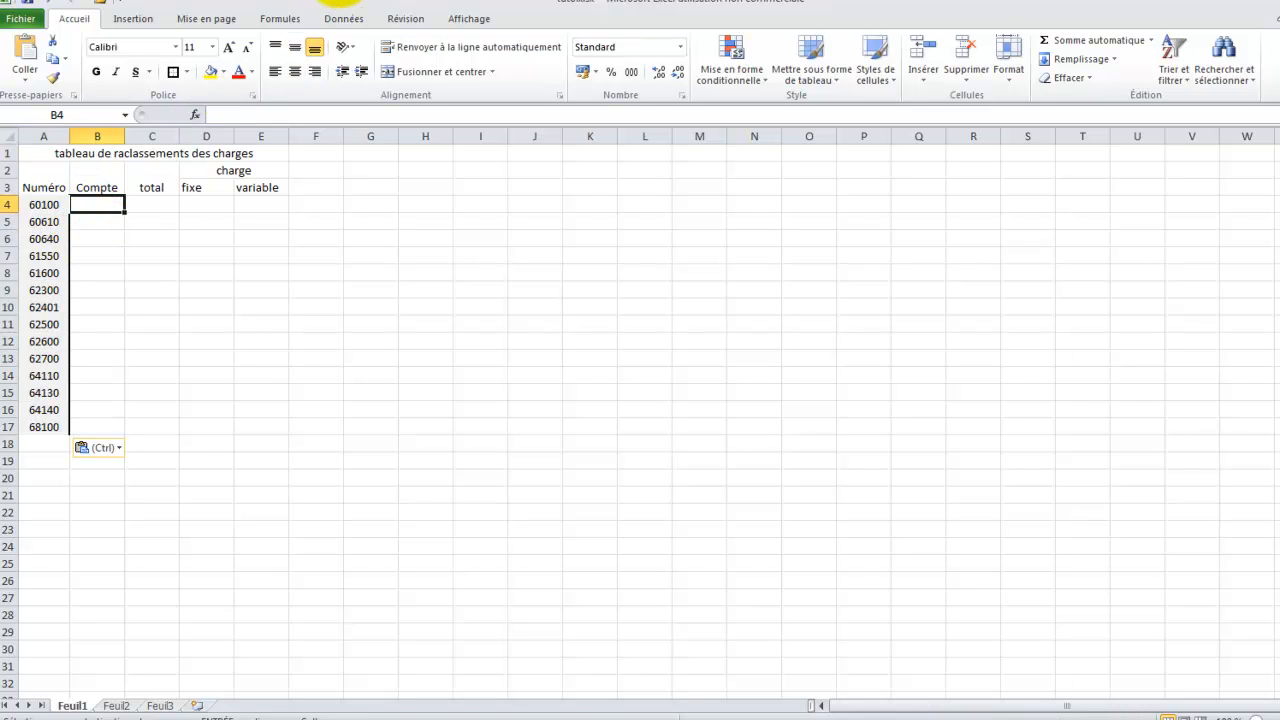
pyautogui.click(335, 0)
pyautogui.click(338, 13)
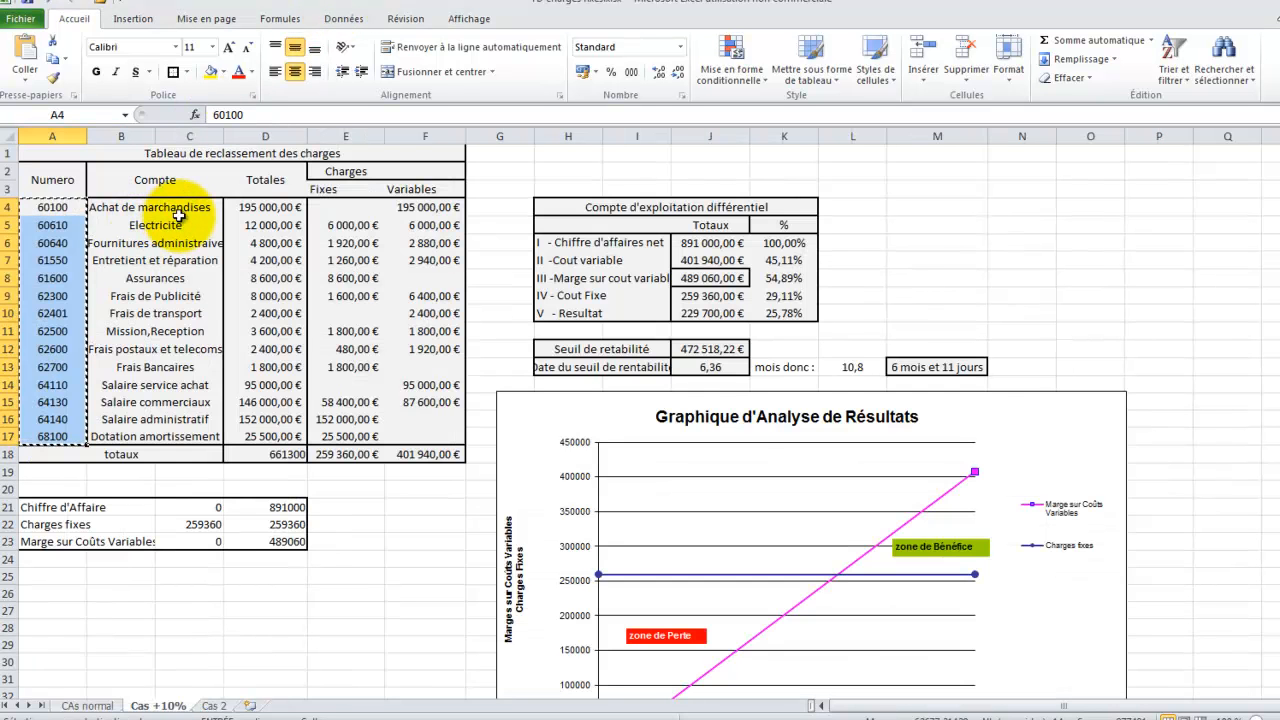
pyautogui.click(182, 213)
pyautogui.click(135, 208)
pyautogui.press('Escape')
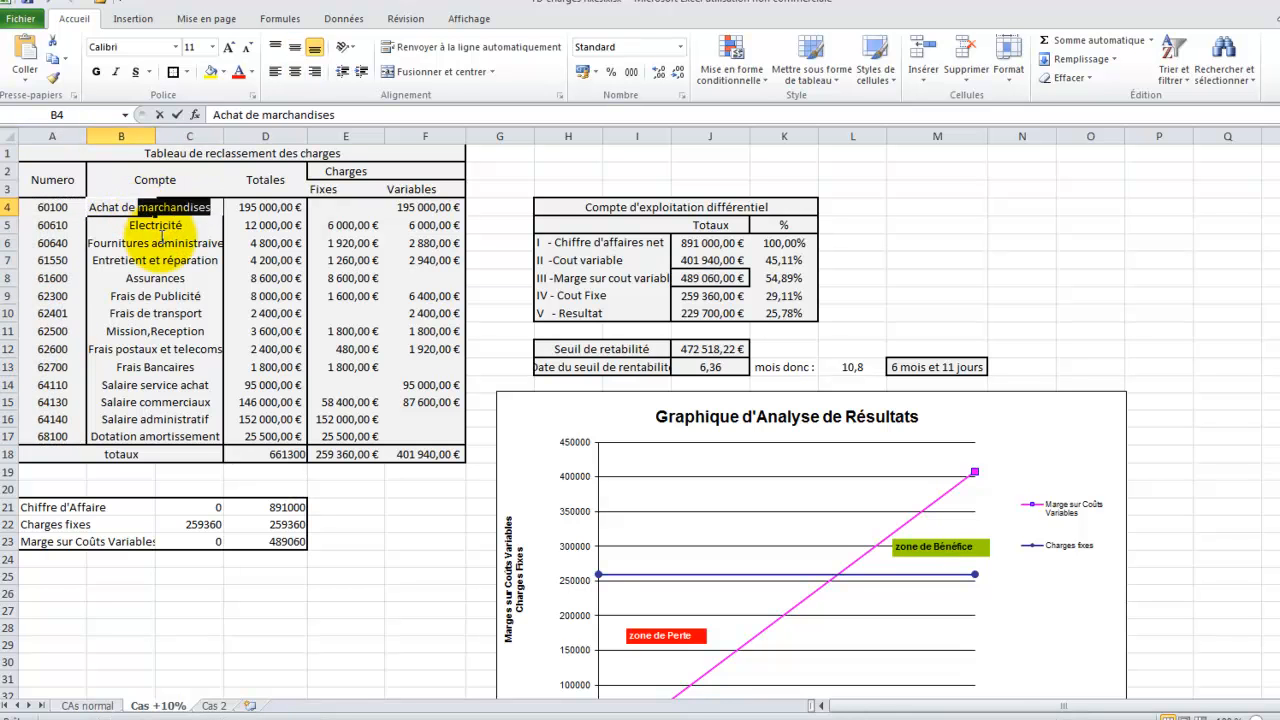
pyautogui.click(168, 296)
pyautogui.moveTo(112, 207); pyautogui.dragTo(163, 431)
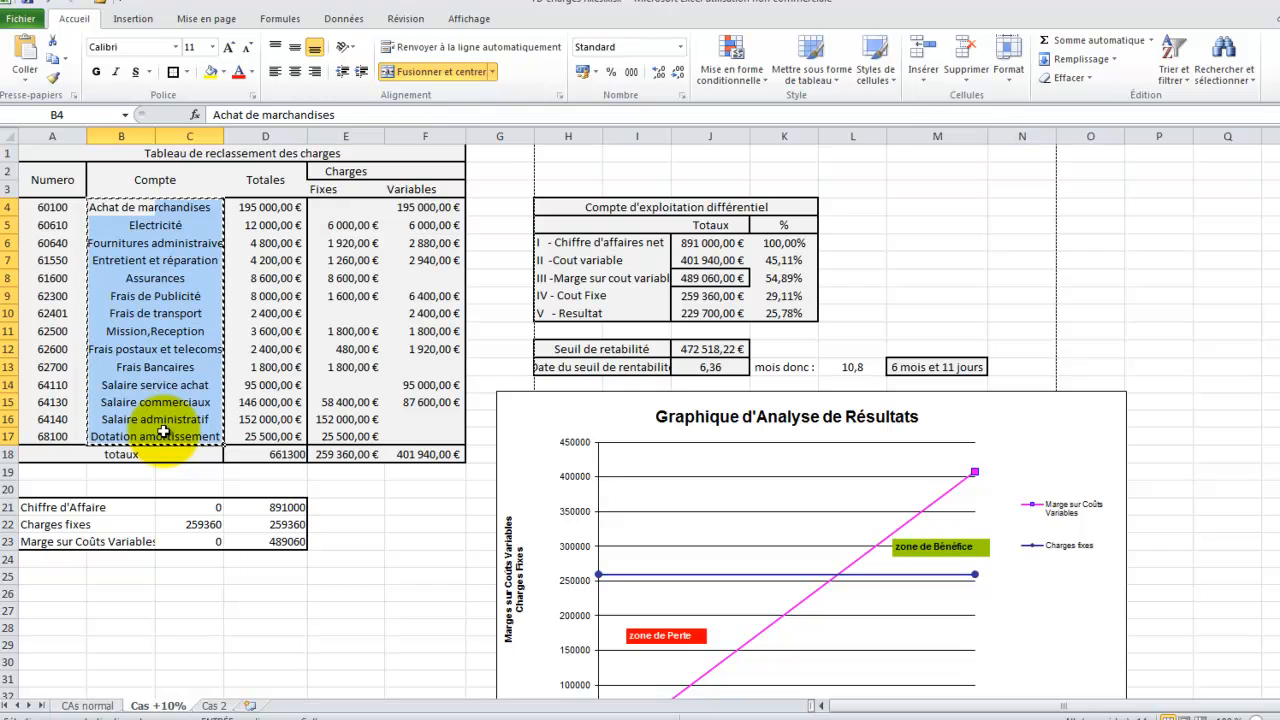
pyautogui.click(337, 1)
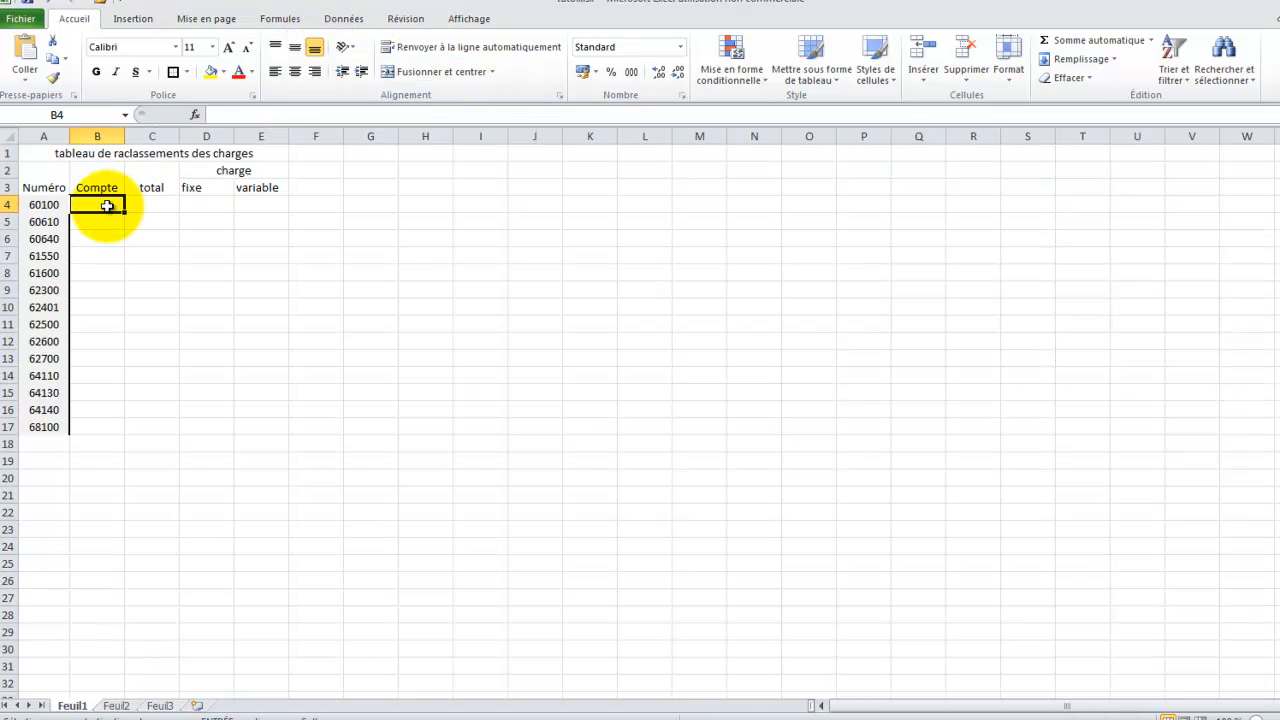
pyautogui.hotkey('ctrl', 'v')
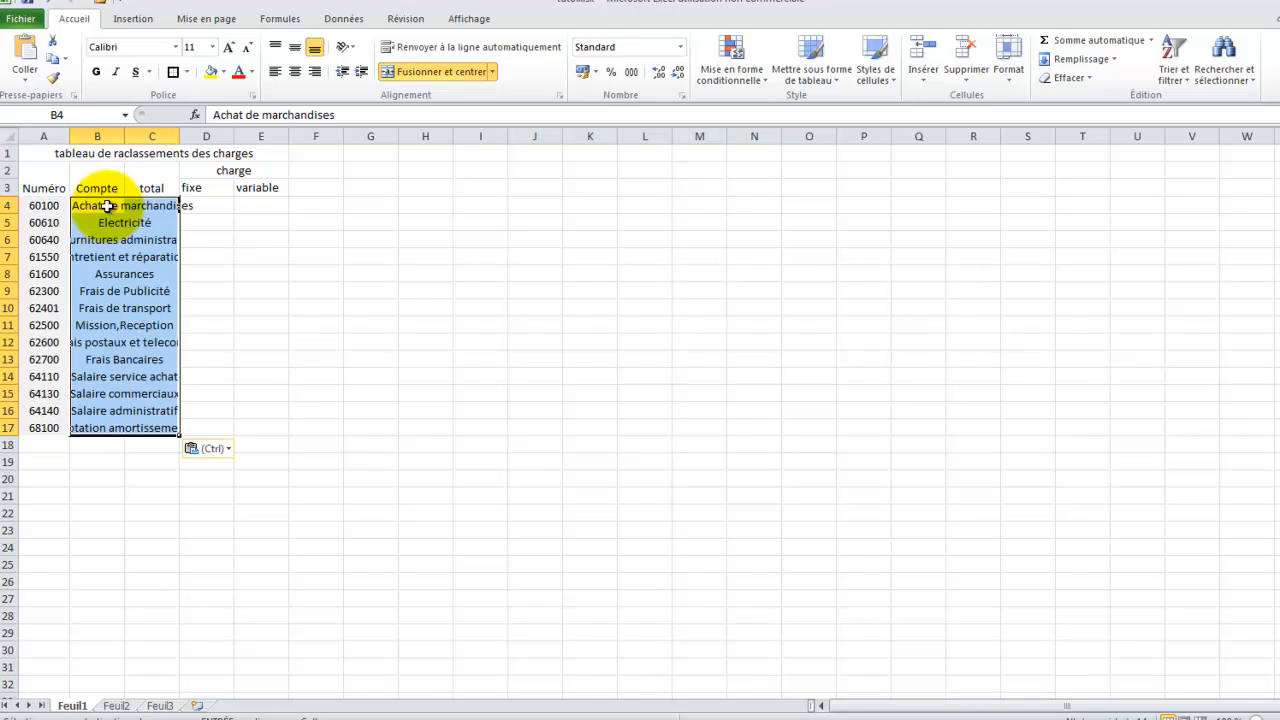
# - Widen column B so the copied account names fit within their merged cells
pyautogui.click(122, 168)
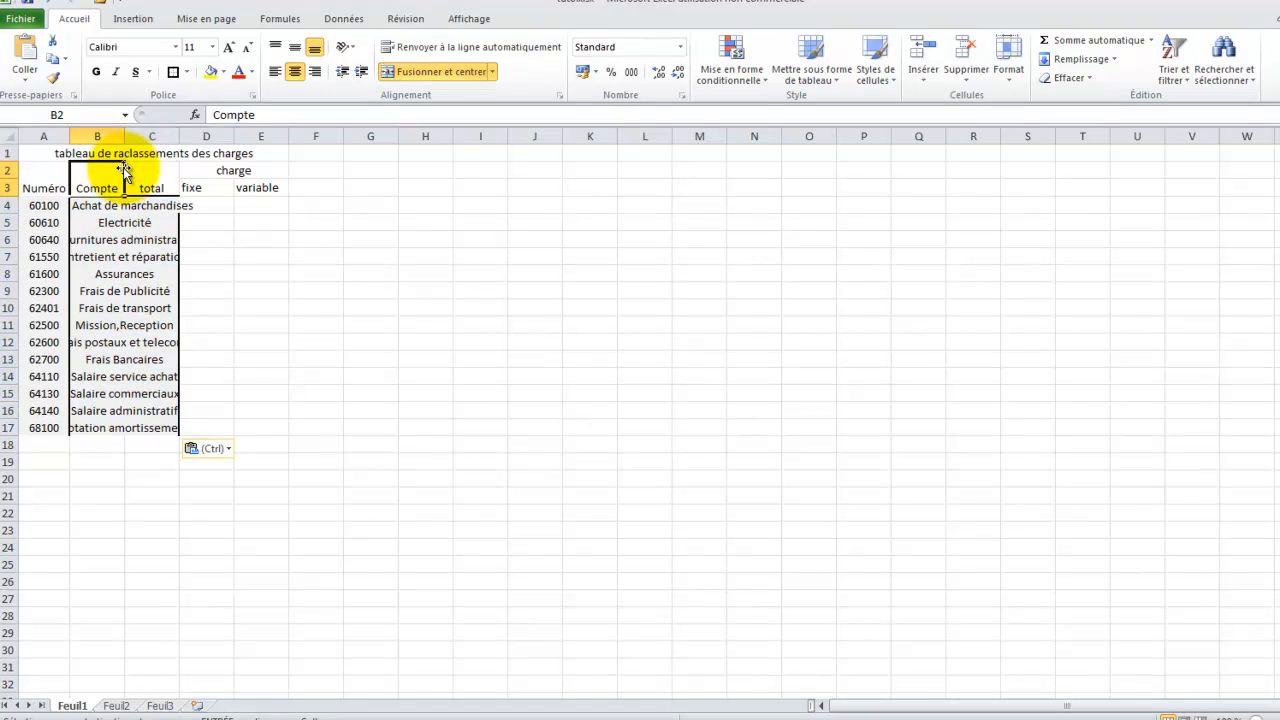
pyautogui.click(243, 240)
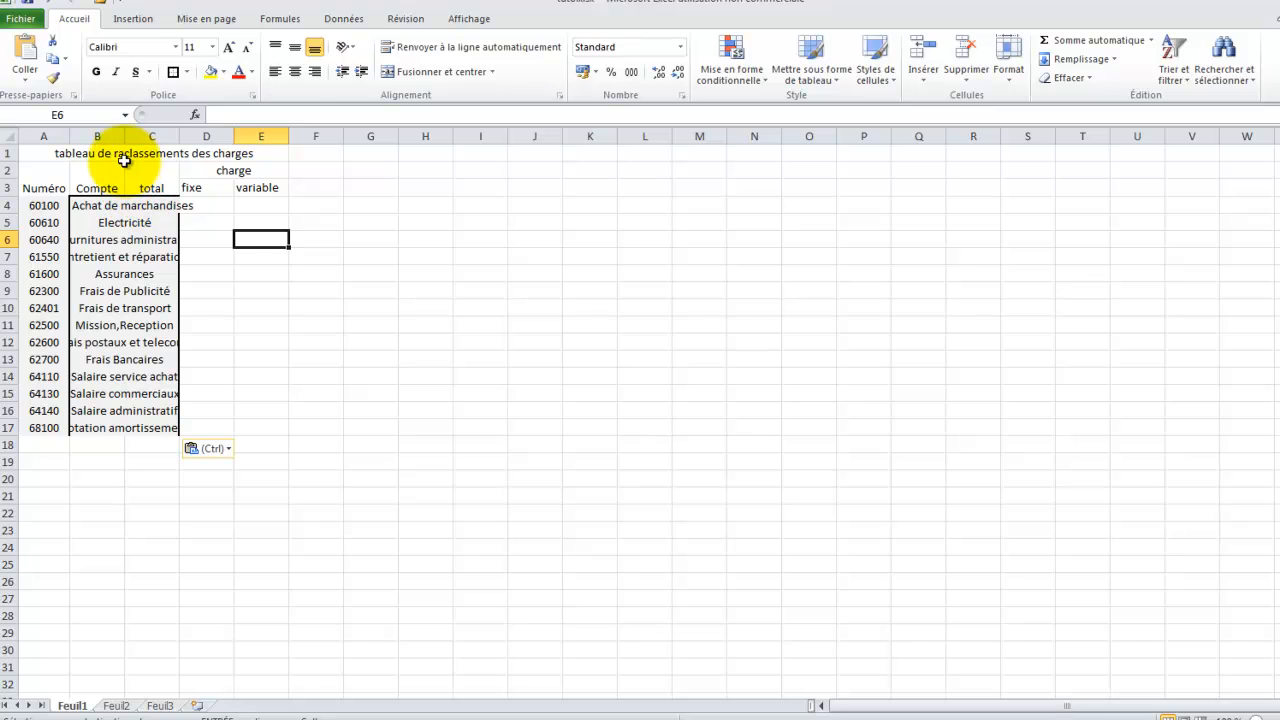
pyautogui.moveTo(124, 135); pyautogui.dragTo(126, 135)
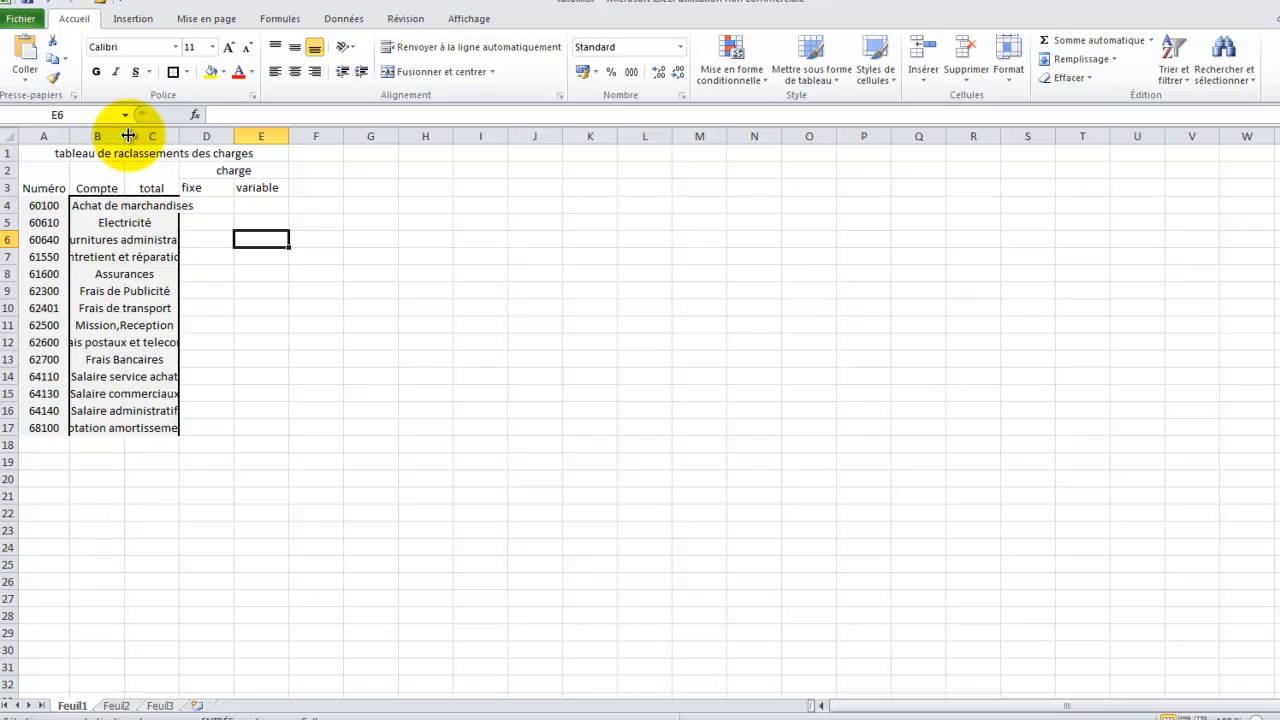
pyautogui.moveTo(126, 132); pyautogui.dragTo(181, 132)
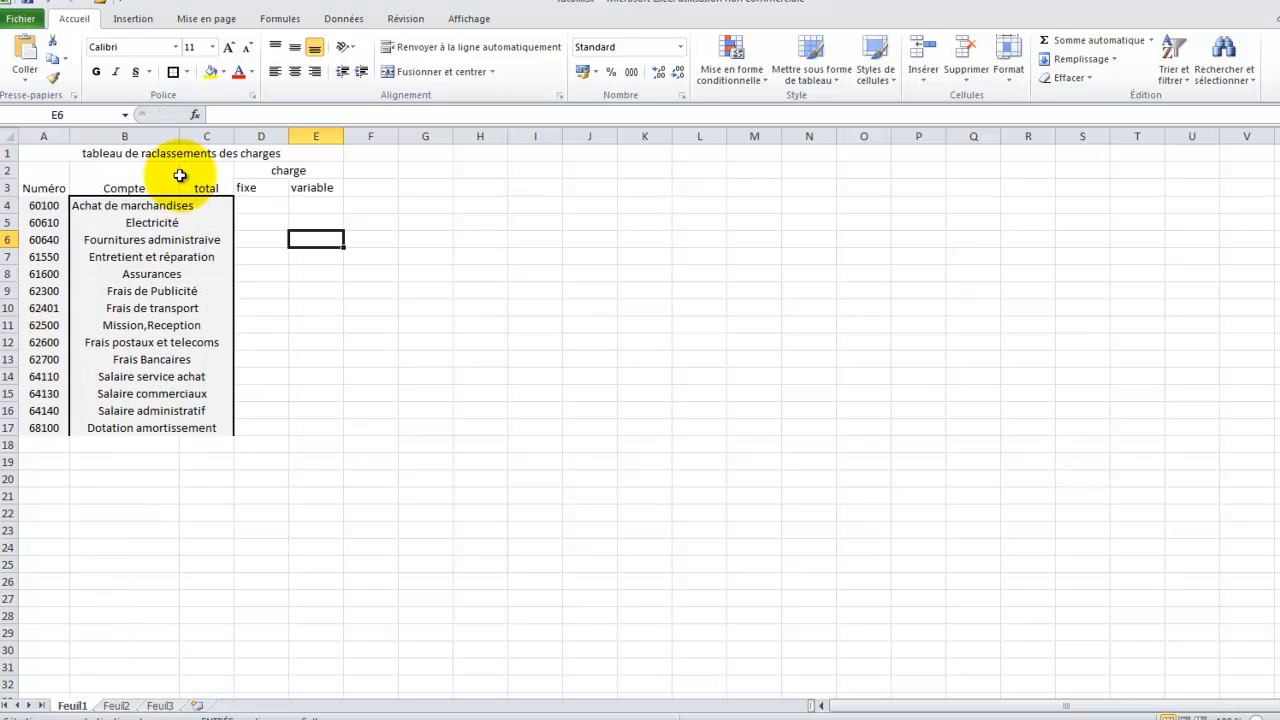
pyautogui.click(262, 303)
pyautogui.click(318, 384)
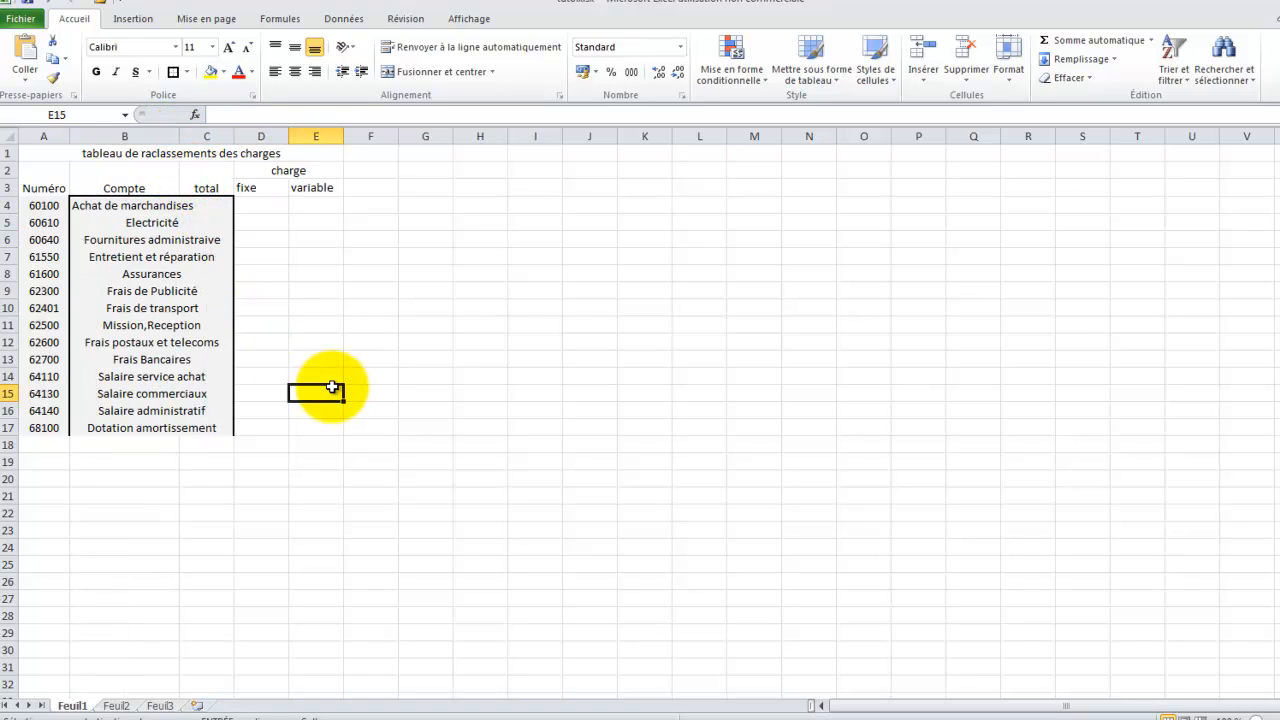
# - Unmerge the account-name cells in B4:C17 so the names sit in column B alone
pyautogui.click(155, 240)
pyautogui.click(172, 205)
pyautogui.click(186, 205)
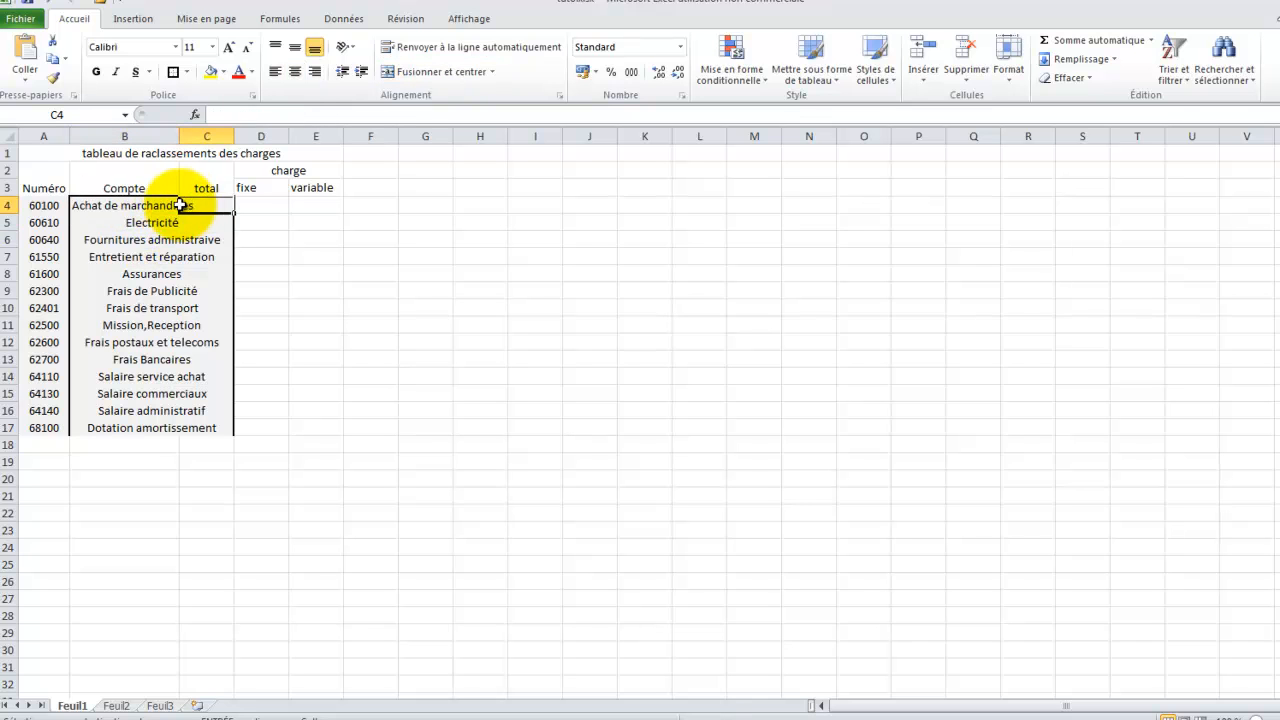
pyautogui.click(148, 205)
pyautogui.moveTo(151, 205); pyautogui.dragTo(175, 267)
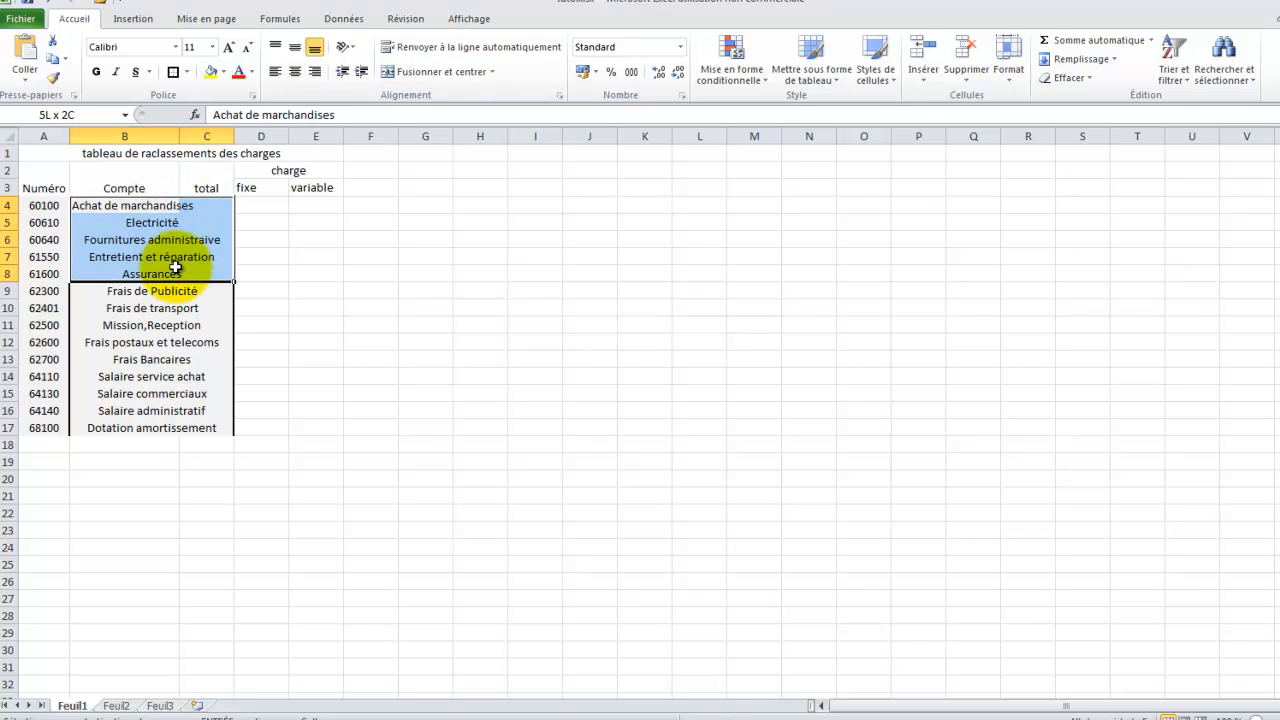
pyautogui.moveTo(175, 298); pyautogui.dragTo(176, 430)
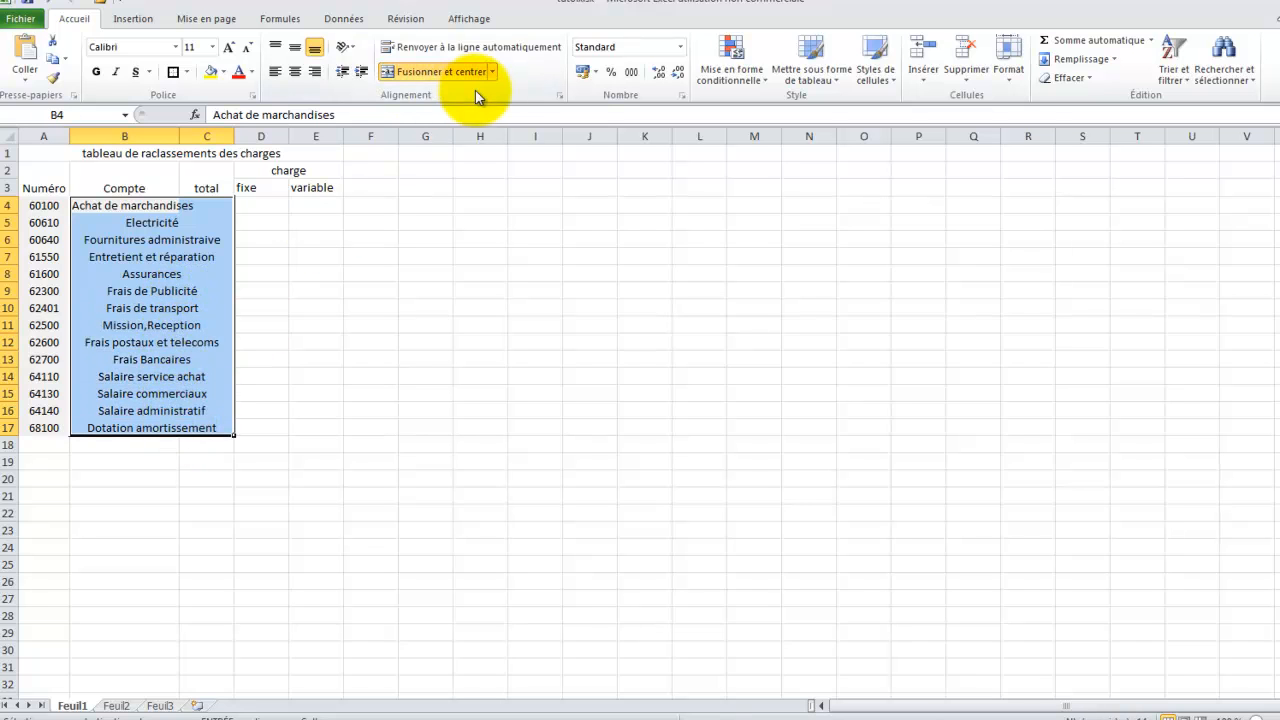
pyautogui.click(453, 76)
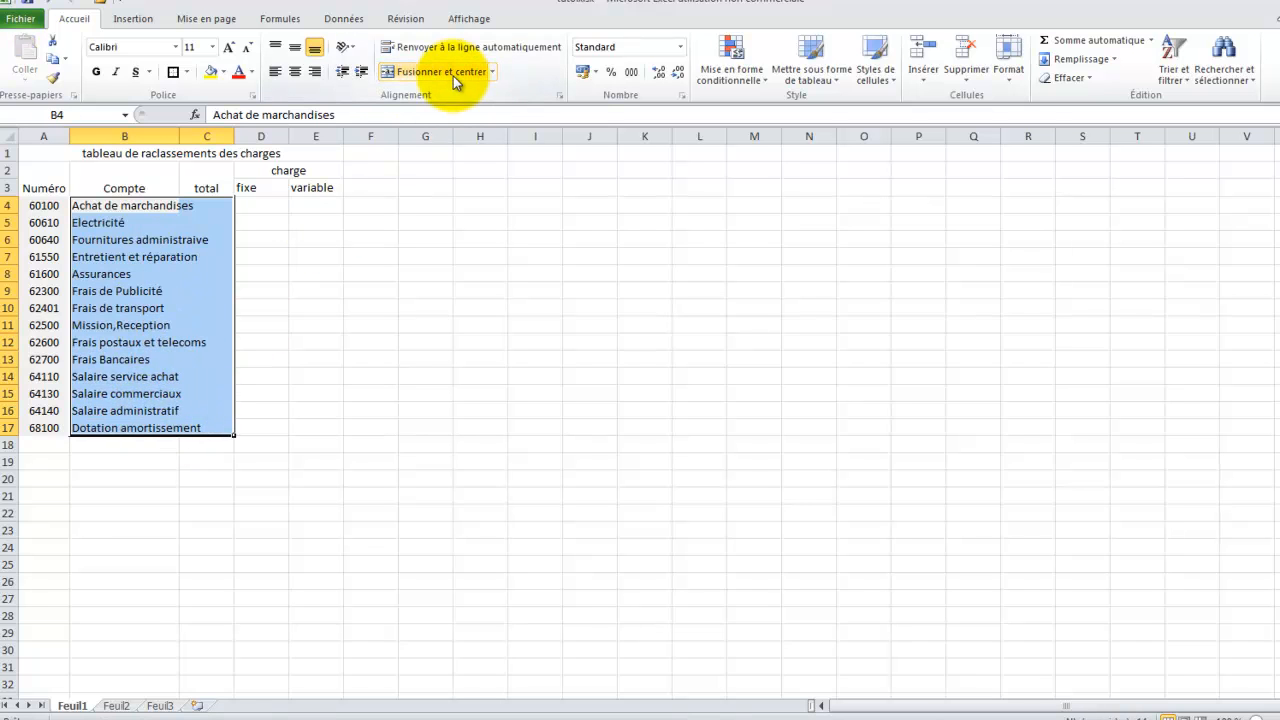
pyautogui.click(306, 271)
# - Widen column B further so every account name fits without spilling into the total column
pyautogui.click(152, 209)
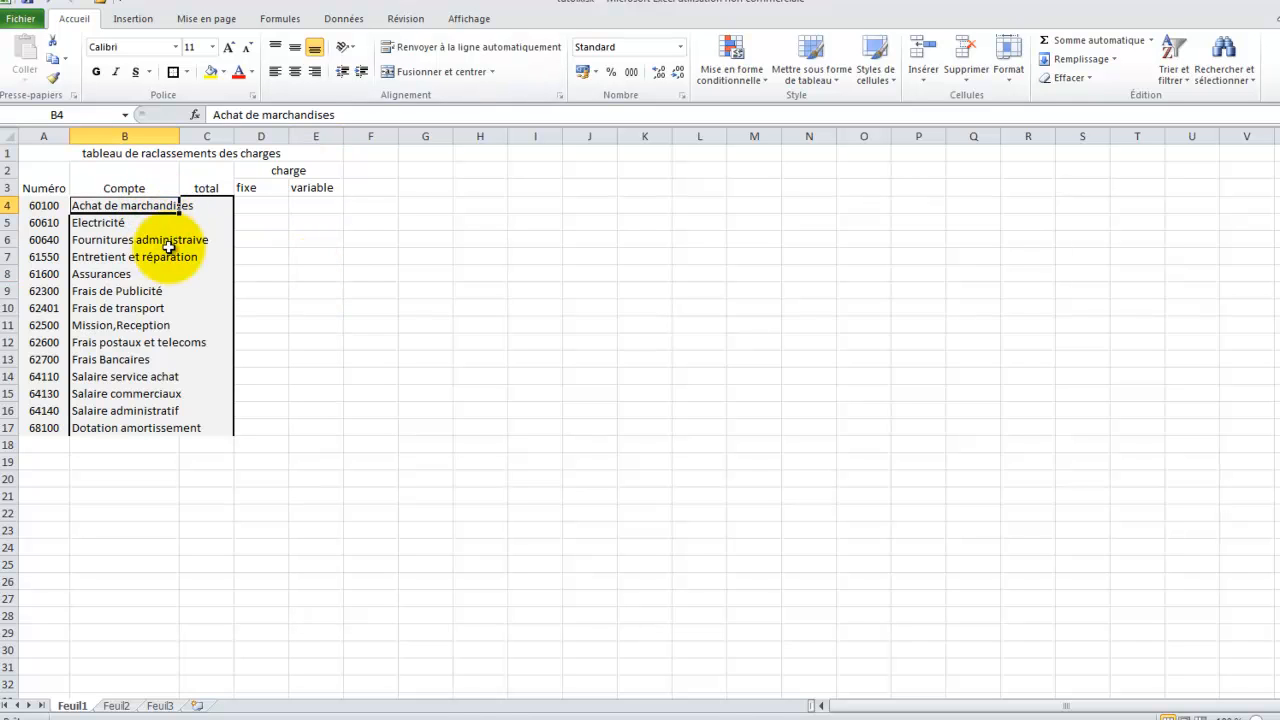
pyautogui.moveTo(180, 139); pyautogui.dragTo(212, 138)
pyautogui.click(305, 307)
pyautogui.click(222, 207)
pyautogui.click(229, 290)
pyautogui.click(229, 359)
pyautogui.click(229, 428)
pyautogui.click(280, 532)
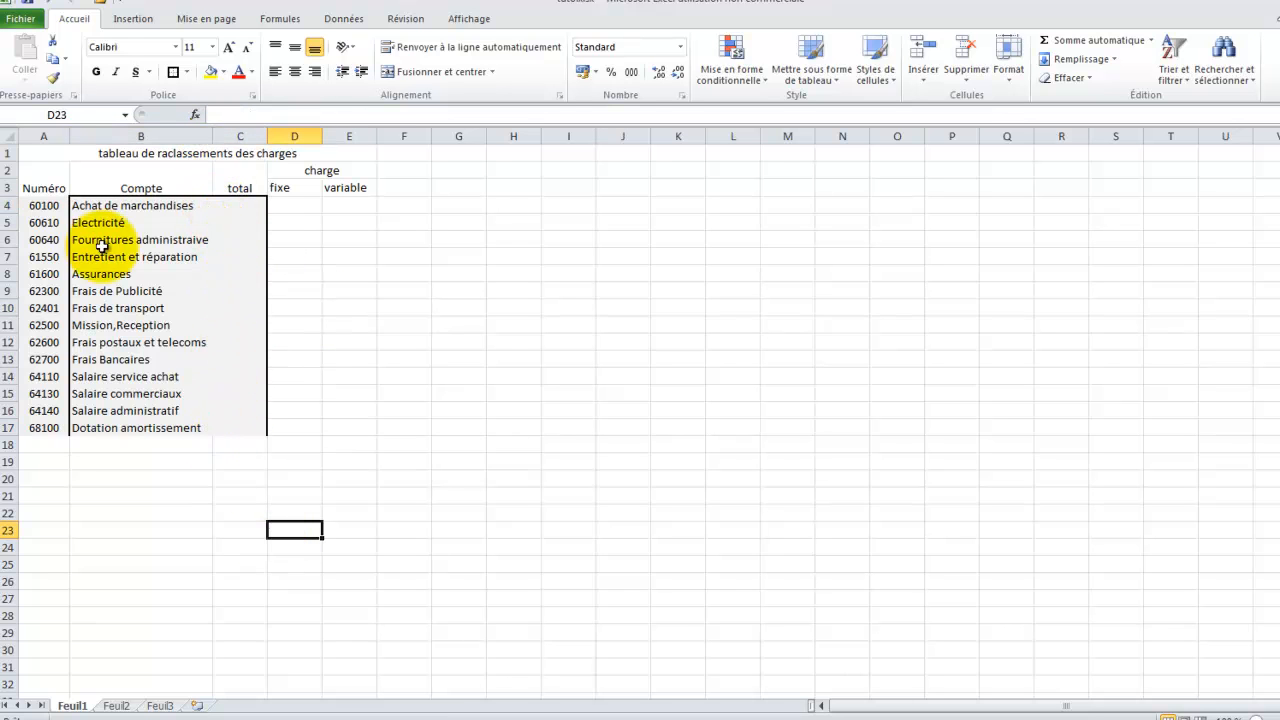
# - Copy the Totales amounts from D4:D17 of TD charges fixes.xlsx into tuto.xlsx, starting at cell D4
pyautogui.click(300, 222)
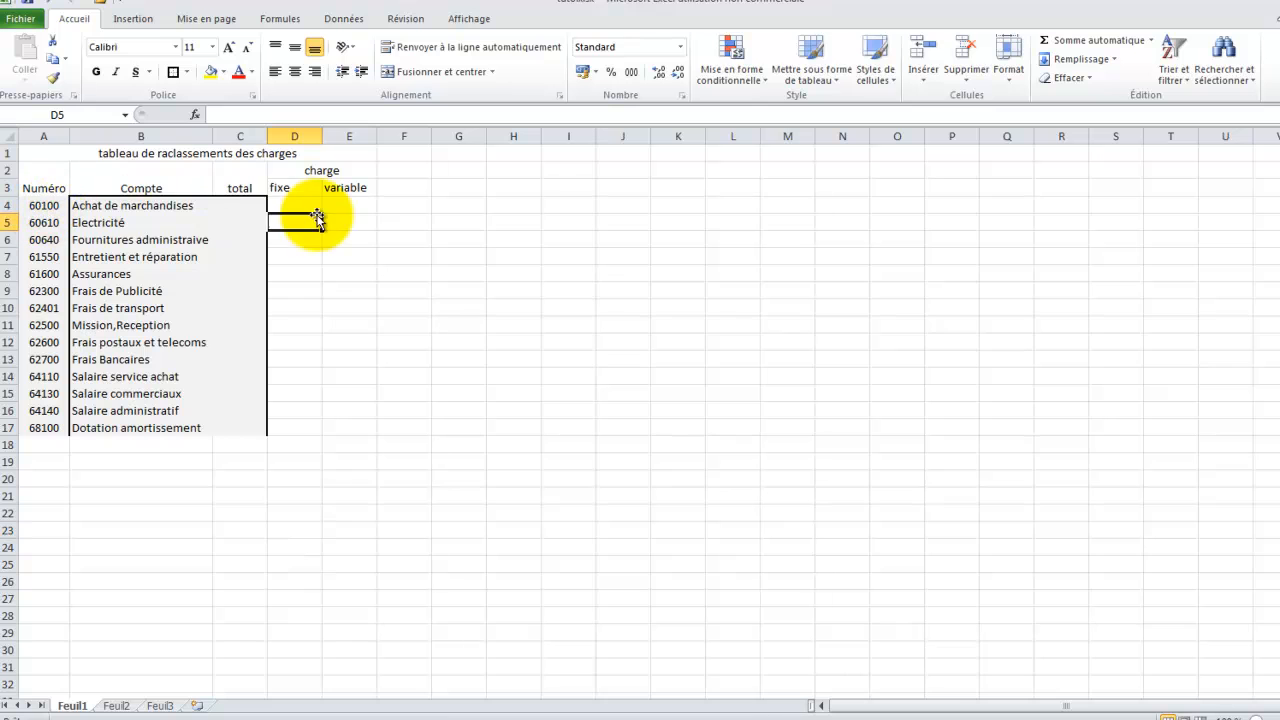
pyautogui.click(339, 0)
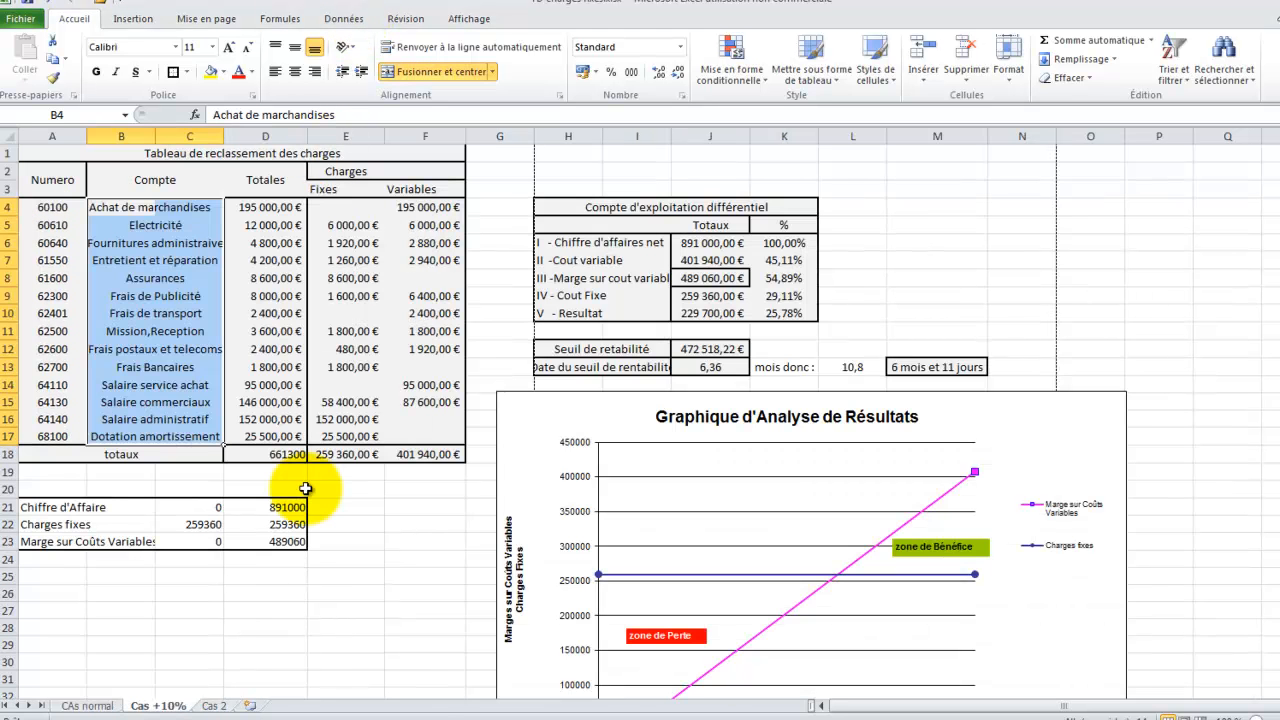
pyautogui.click(300, 489)
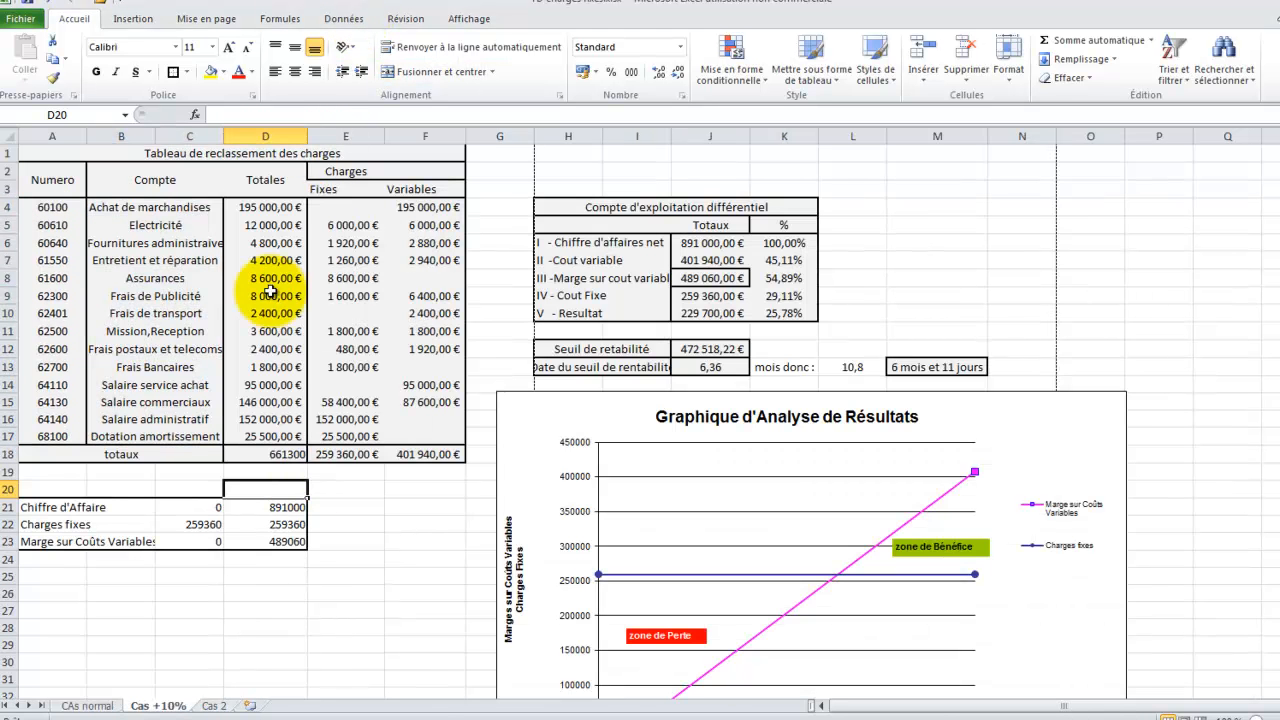
pyautogui.moveTo(280, 207); pyautogui.dragTo(268, 425)
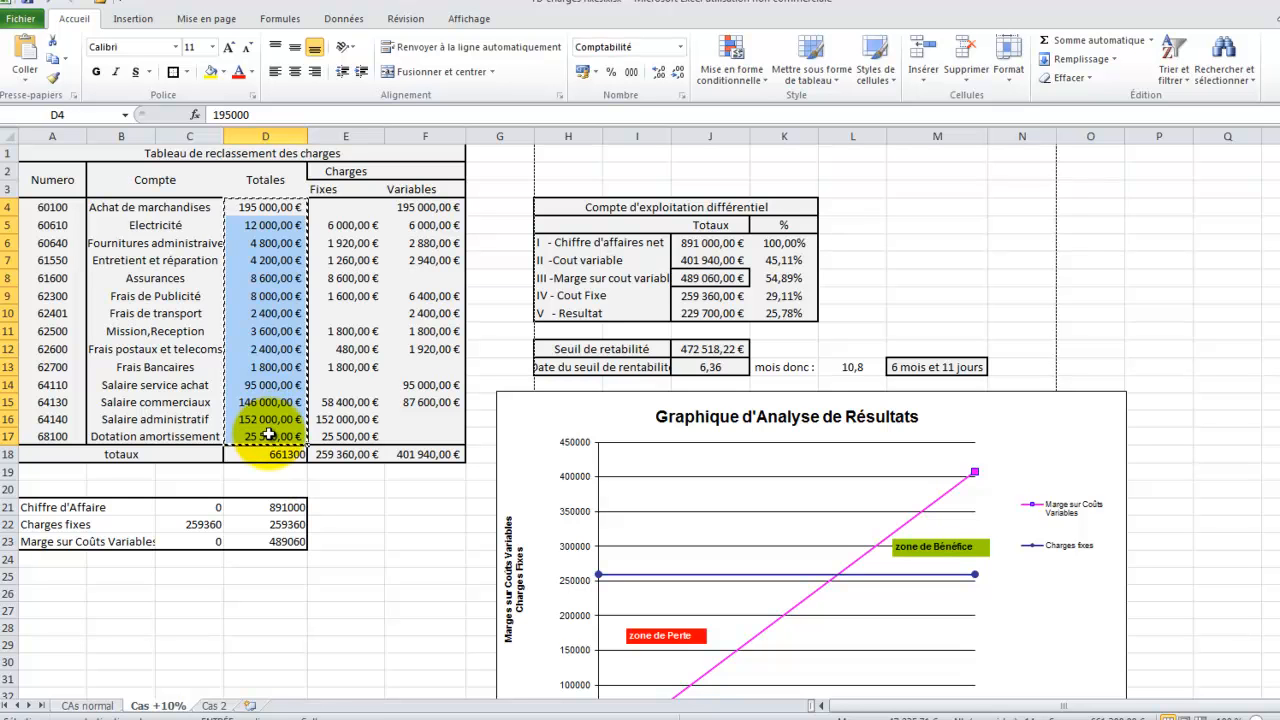
pyautogui.click(352, 1)
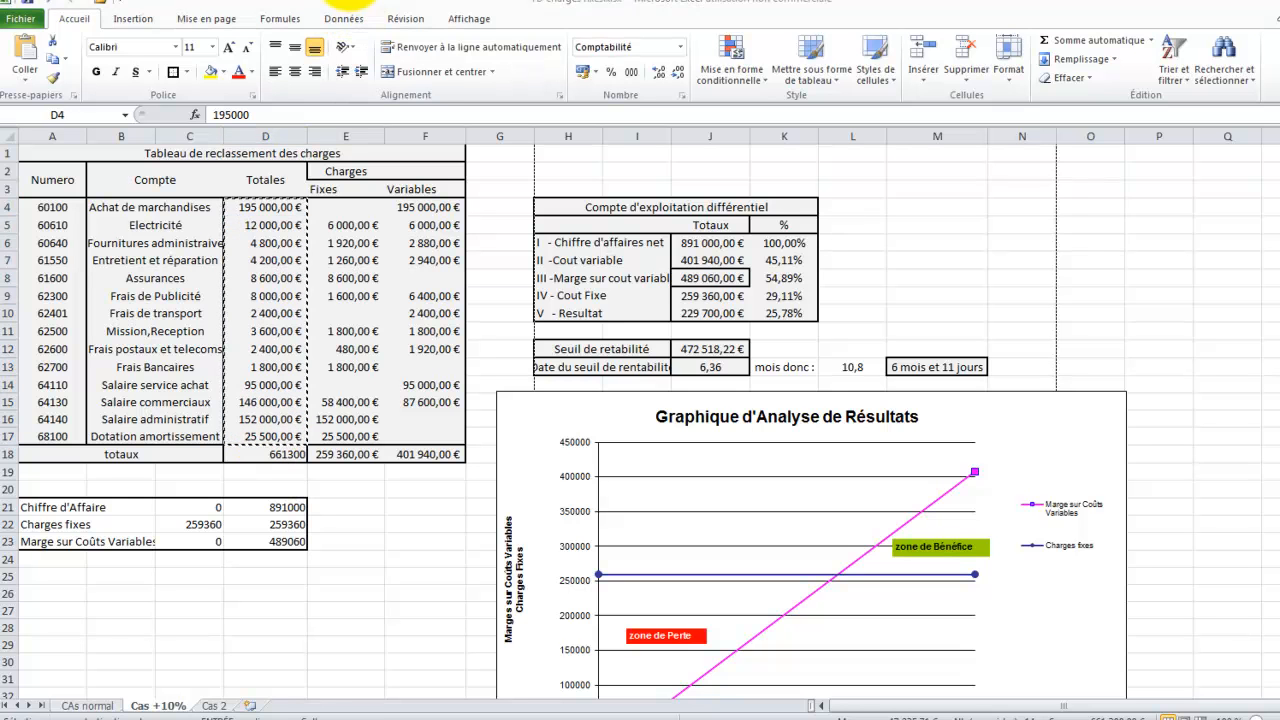
pyautogui.click(340, 43)
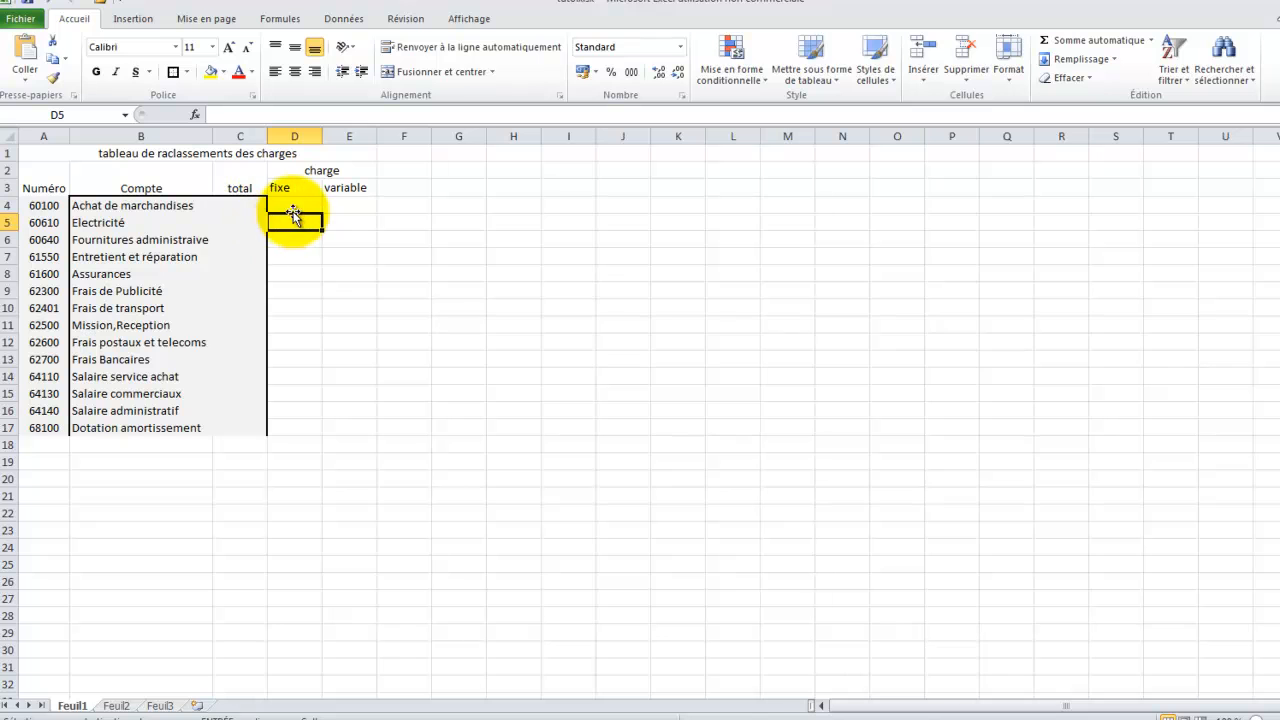
pyautogui.hotkey('ctrl', 'v')
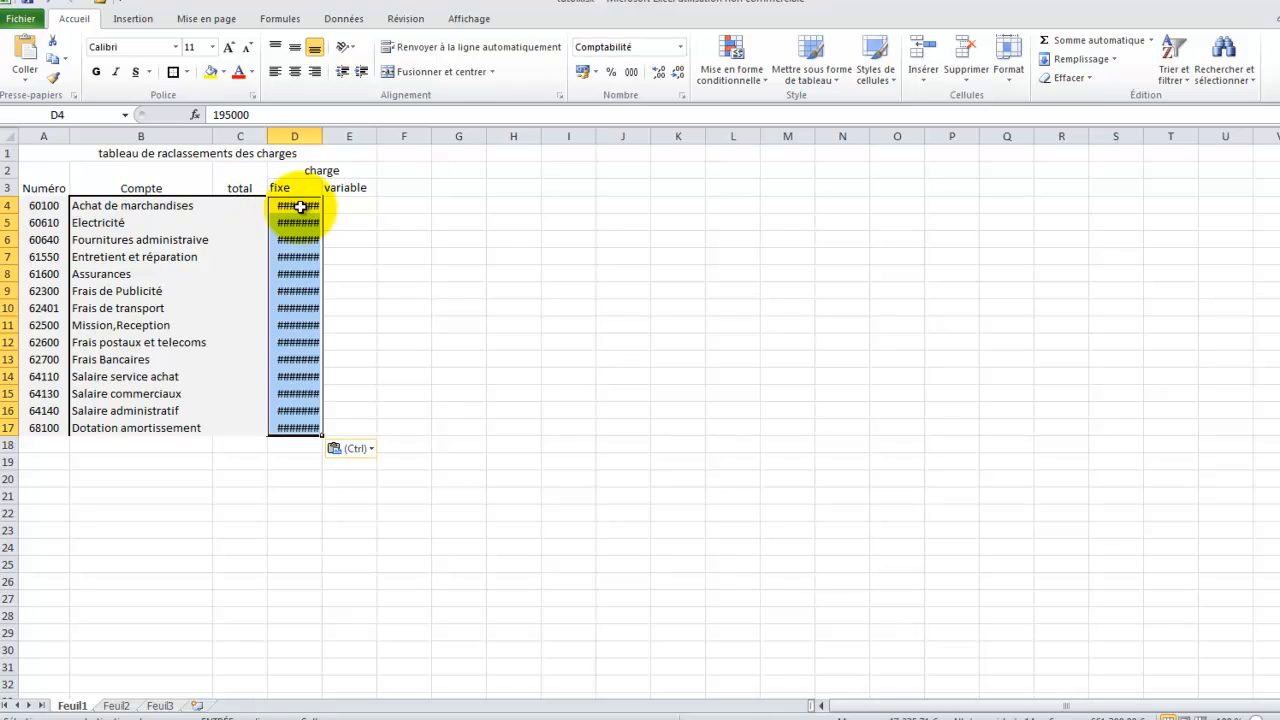
# - Widen column D so the pasted euro amounts display in full
pyautogui.click(354, 220)
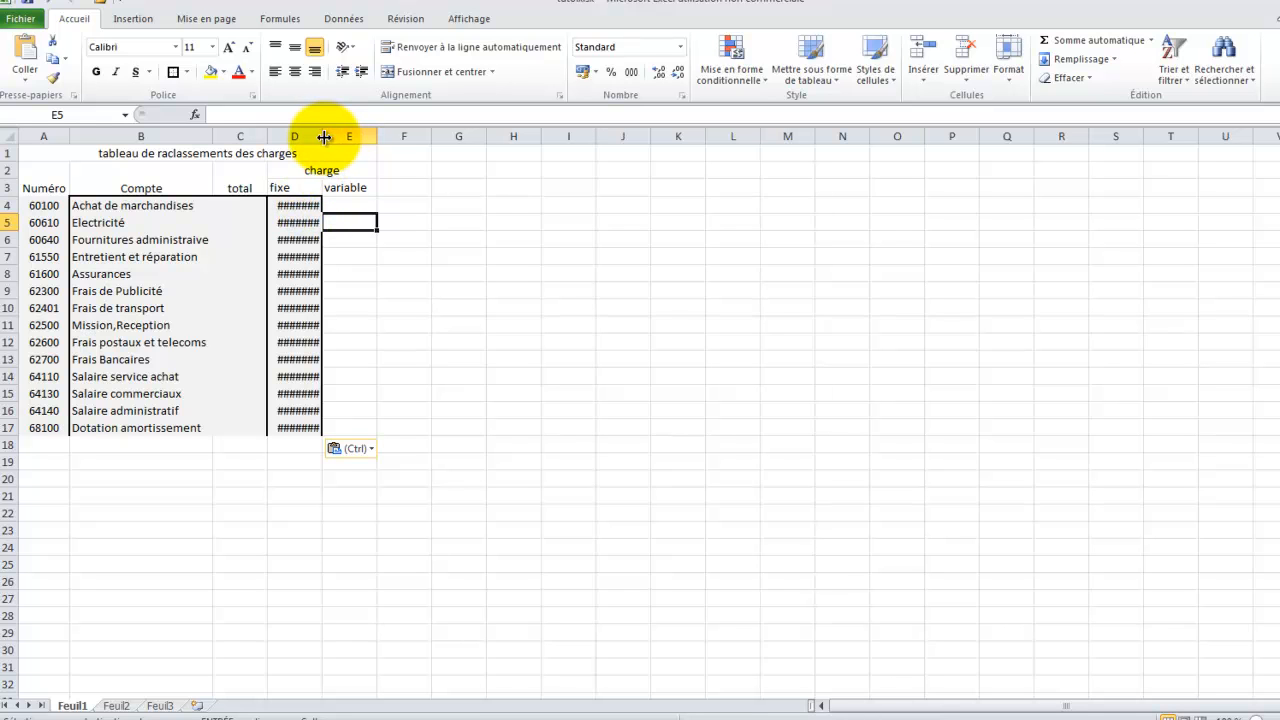
pyautogui.moveTo(322, 137); pyautogui.dragTo(361, 135)
pyautogui.click(443, 359)
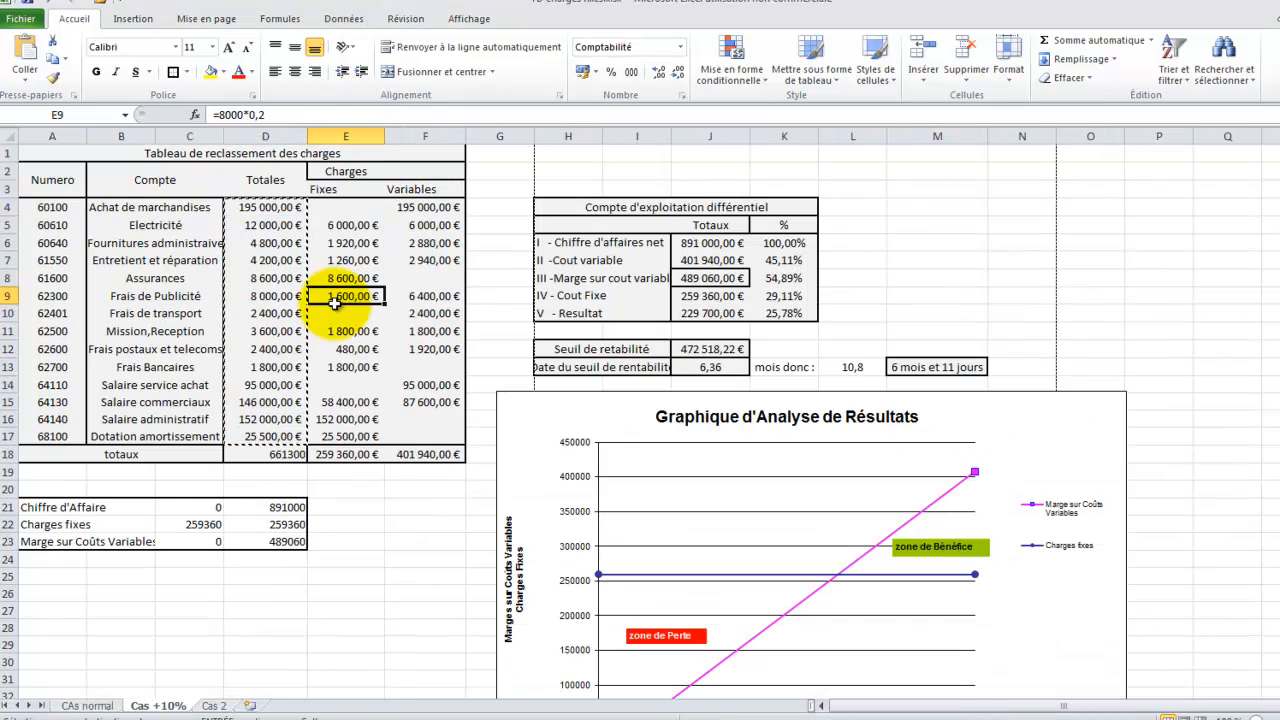
# - Copy the Fixes amounts from E4:E17 of TD charges fixes.xlsx into tuto.xlsx at E4, and widen column E to fit them
pyautogui.moveTo(346, 296); pyautogui.dragTo(352, 432)
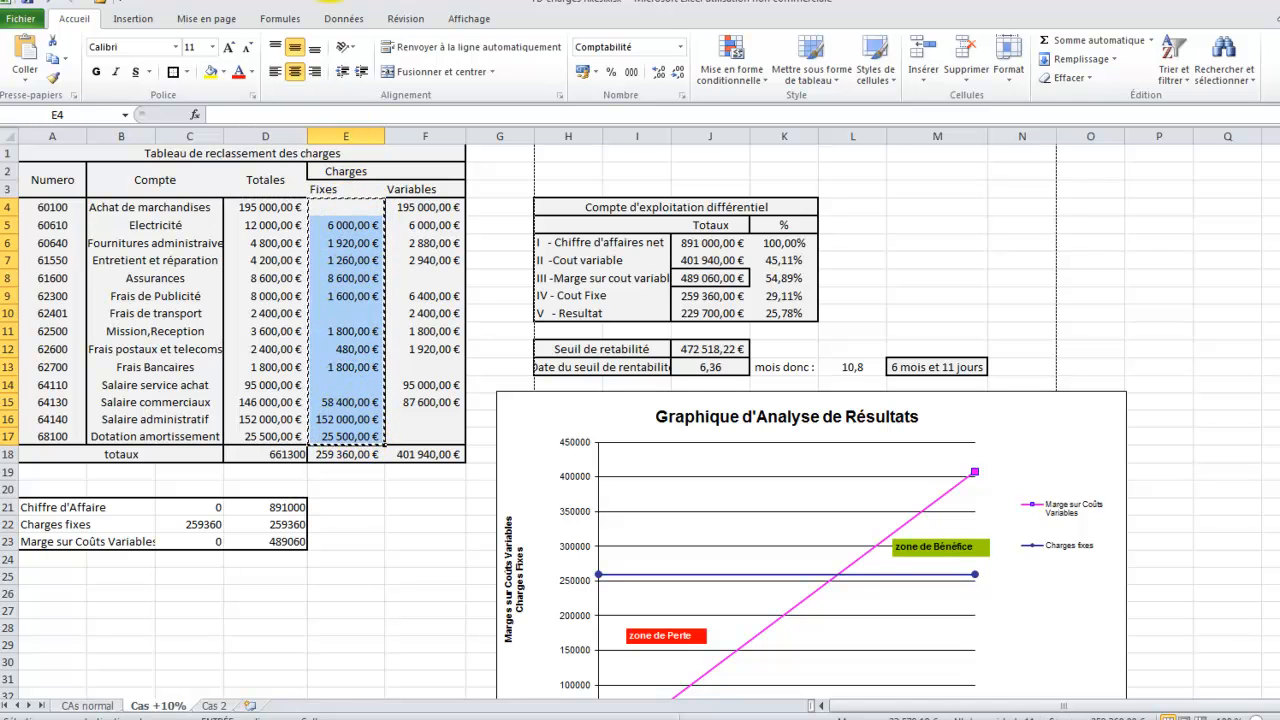
pyautogui.click(333, 1)
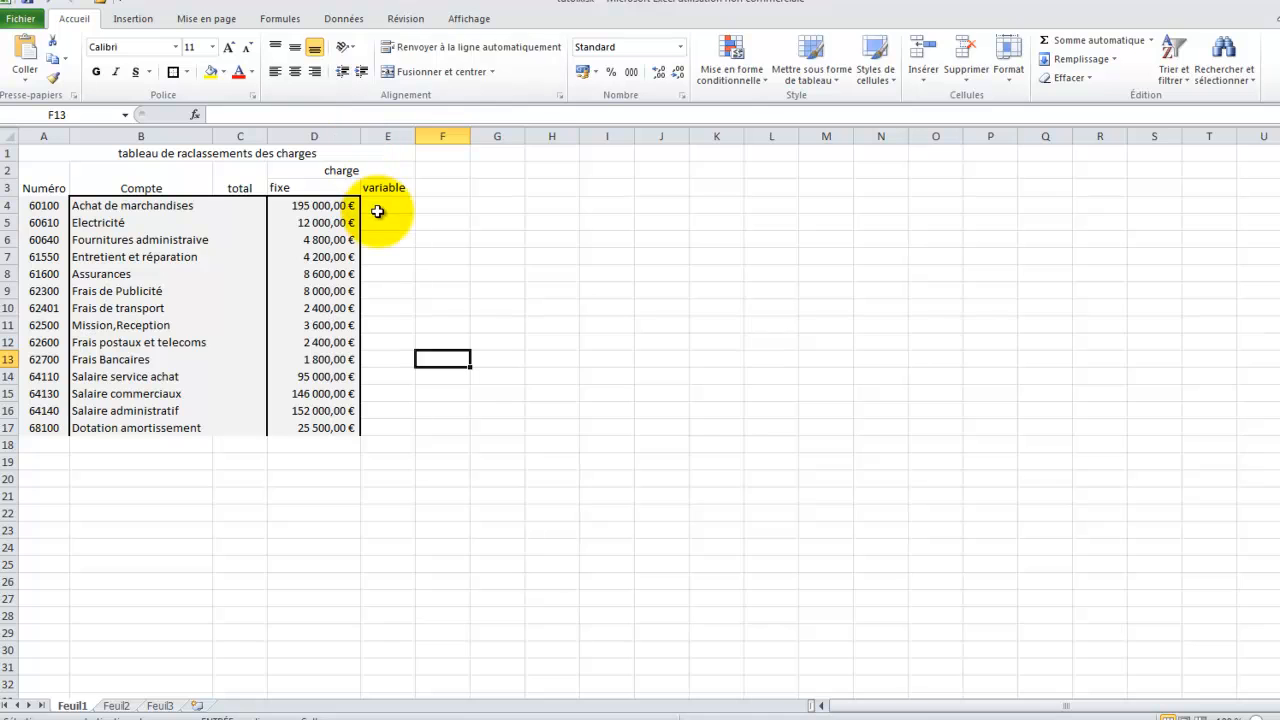
pyautogui.hotkey('ctrl', 'v')
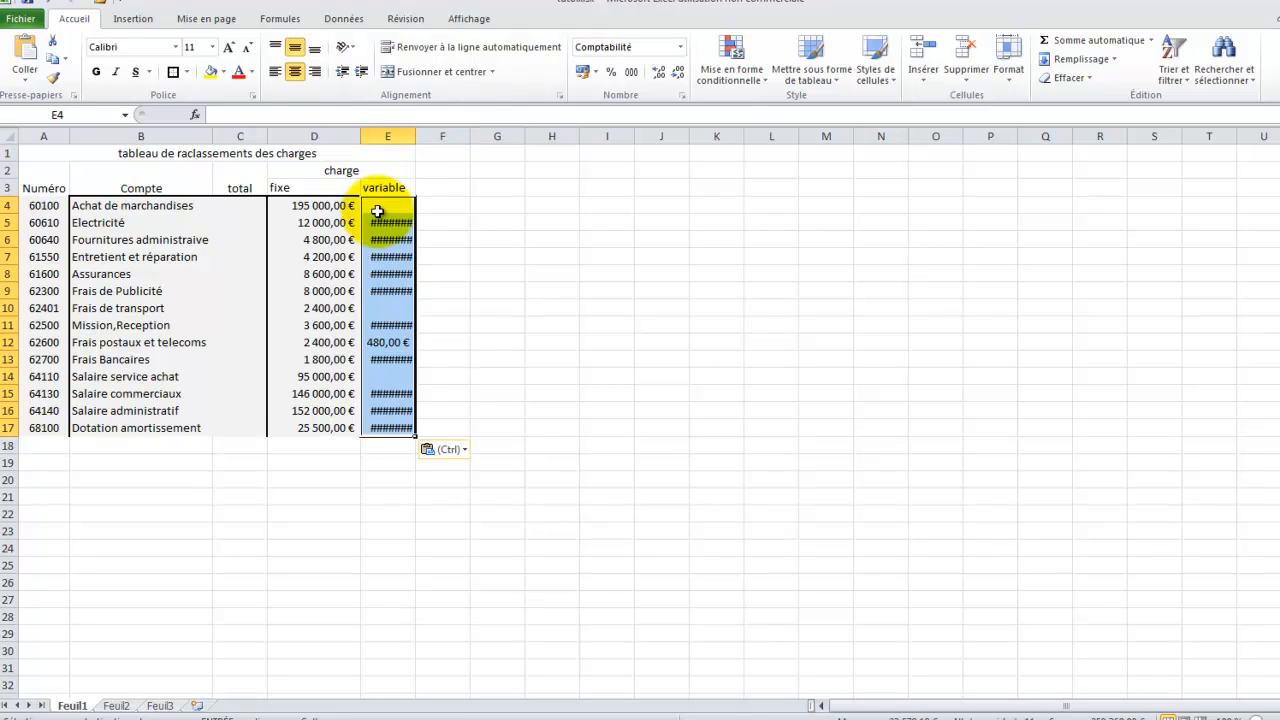
pyautogui.moveTo(416, 136); pyautogui.dragTo(441, 141)
pyautogui.click(500, 290)
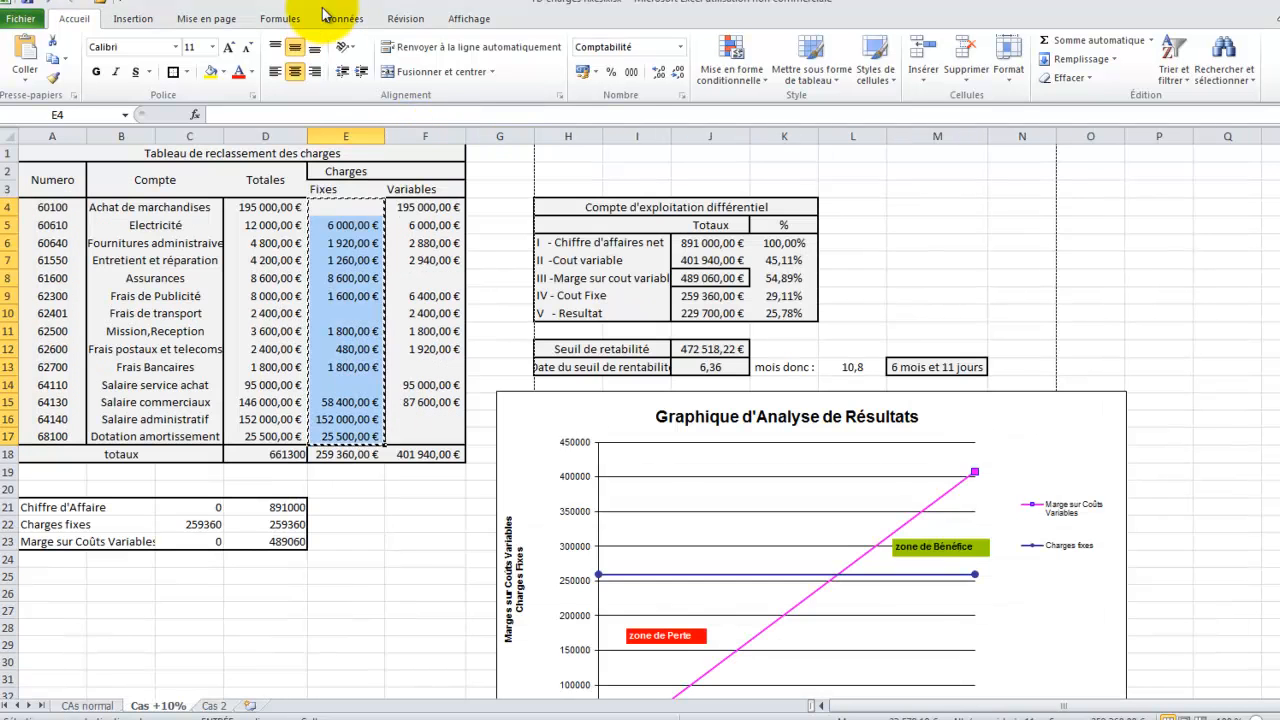
# - Copy the Variables amounts from F4:F17 of TD charges fixes.xlsx into tuto.xlsx at F4, and widen column F to fit them
pyautogui.click(430, 331)
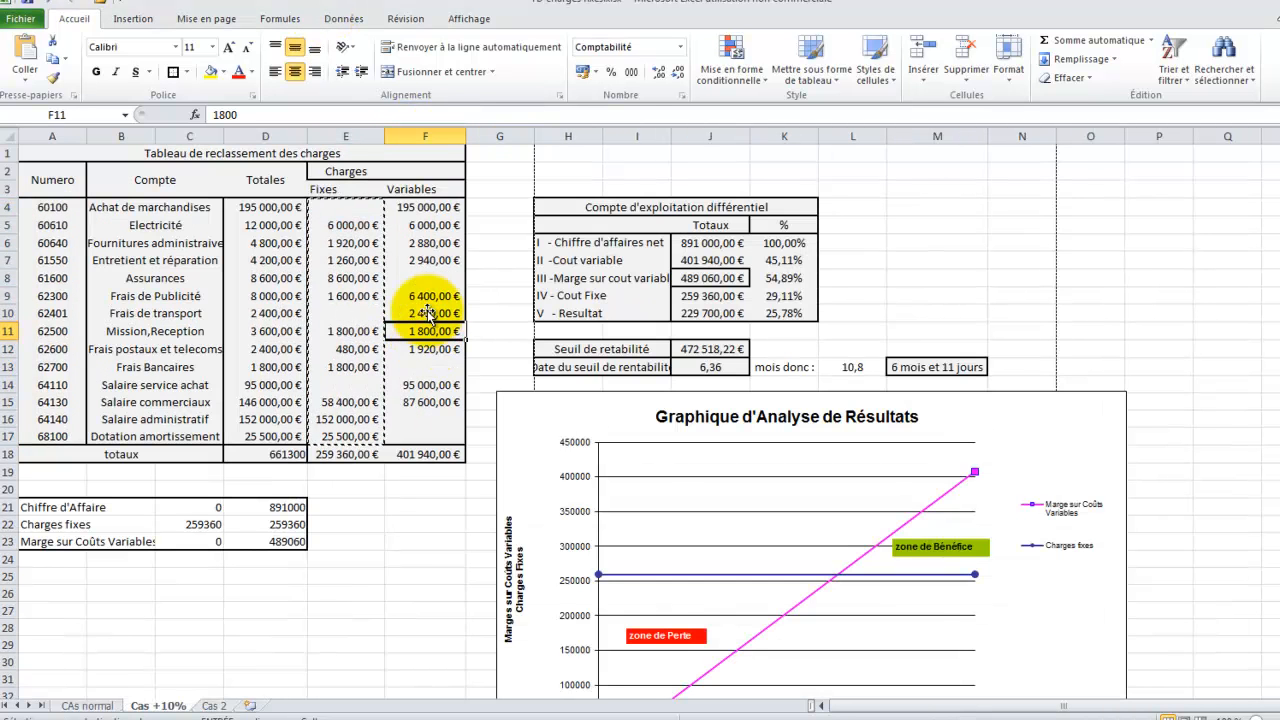
pyautogui.click(436, 207)
pyautogui.moveTo(436, 207); pyautogui.dragTo(427, 432)
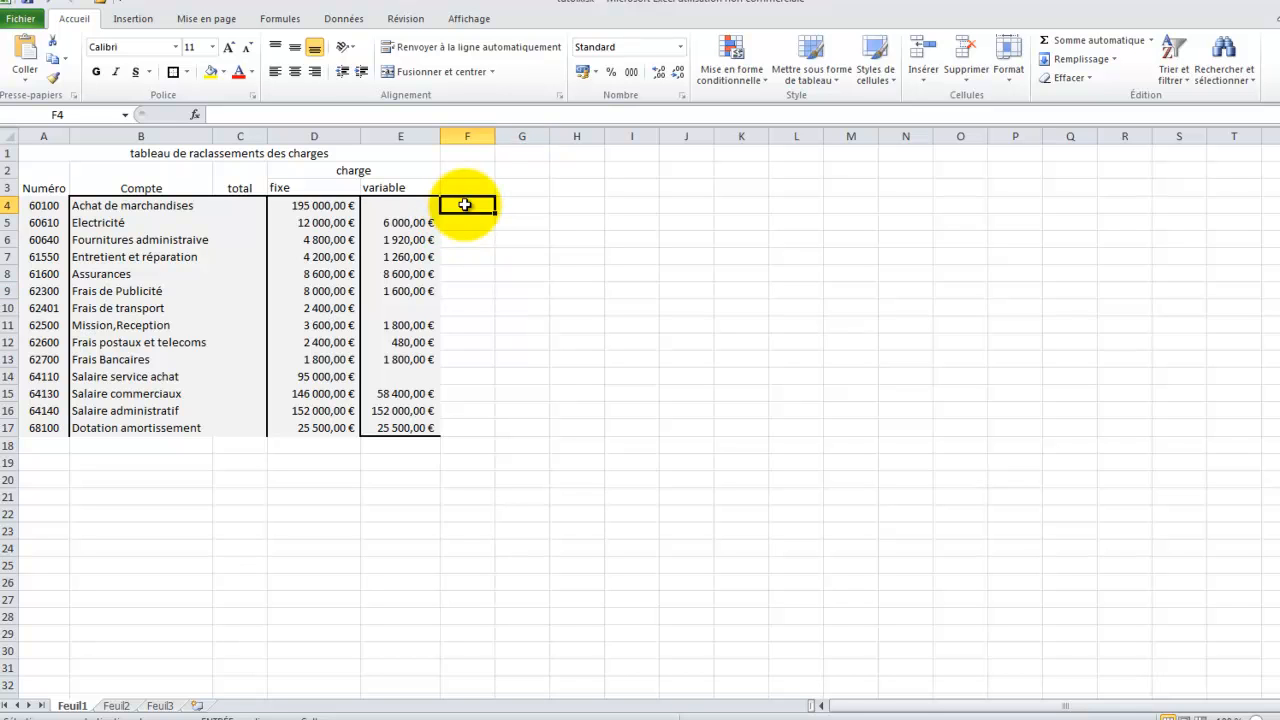
pyautogui.hotkey('ctrl', 'v')
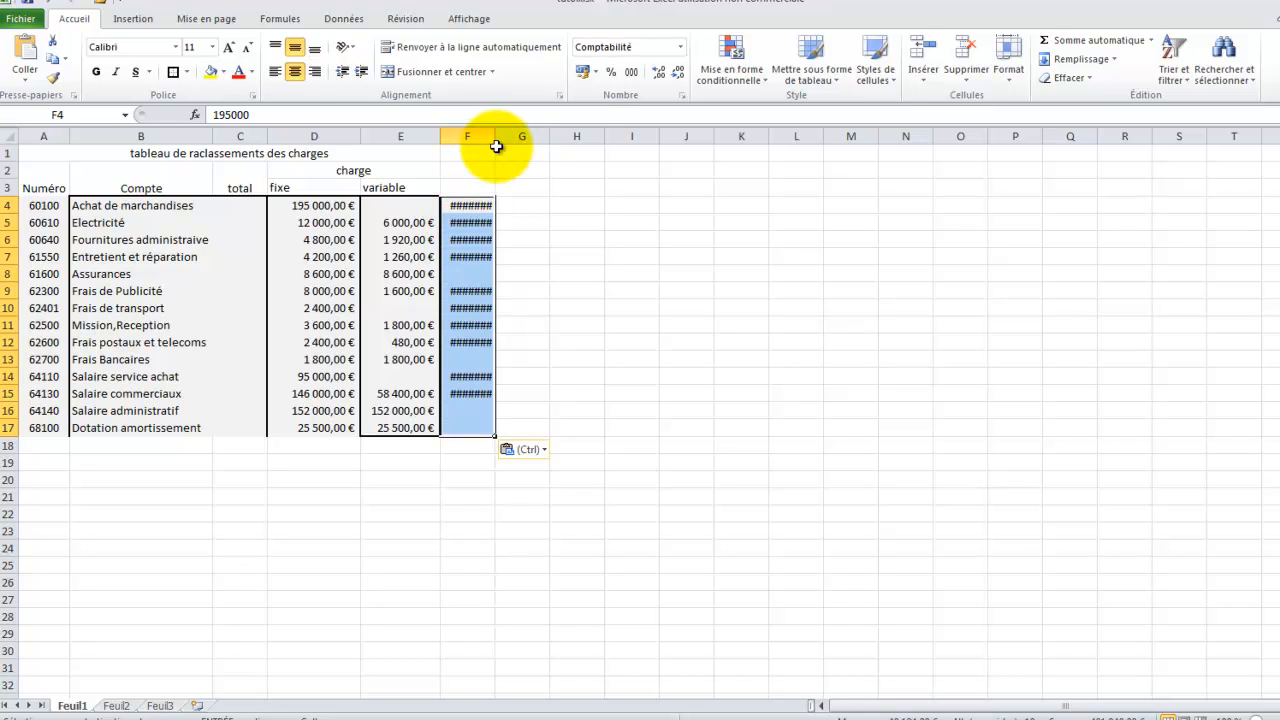
pyautogui.moveTo(496, 137); pyautogui.dragTo(529, 137)
pyautogui.click(566, 255)
# - Move the total amounts from D4:D17 to C4:C17 so they sit under the total header
pyautogui.click(330, 190)
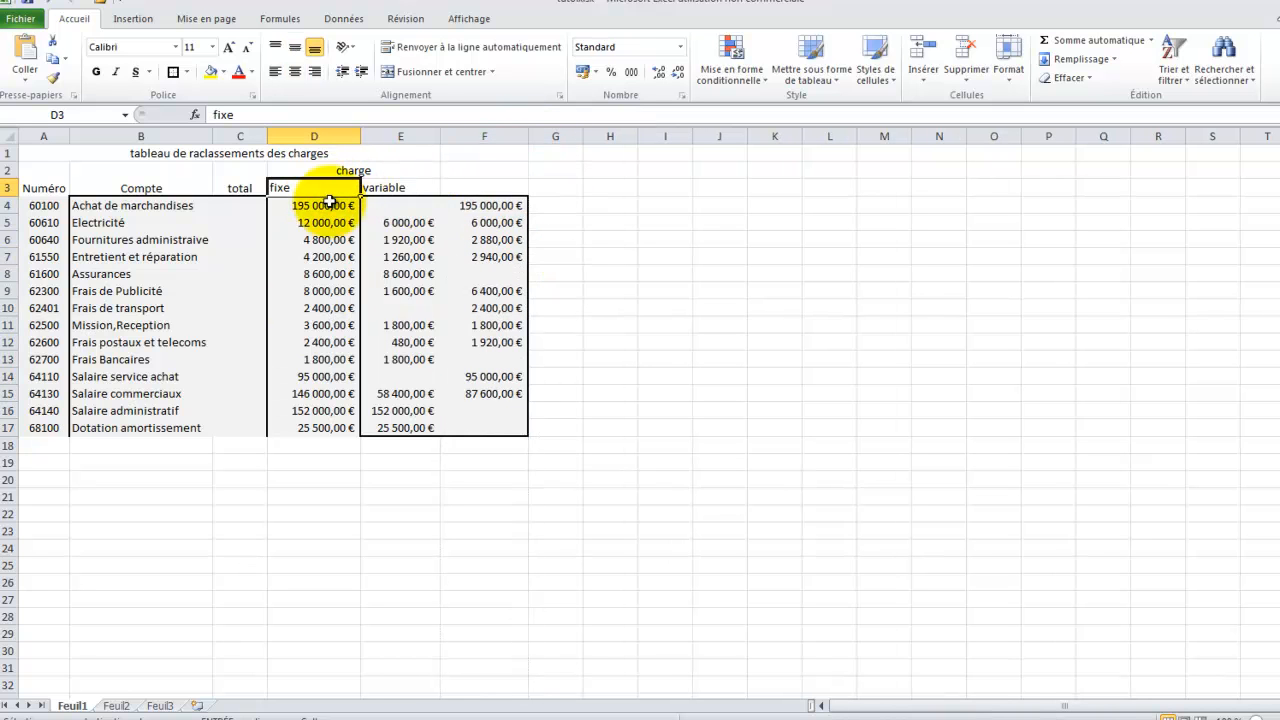
pyautogui.click(402, 188)
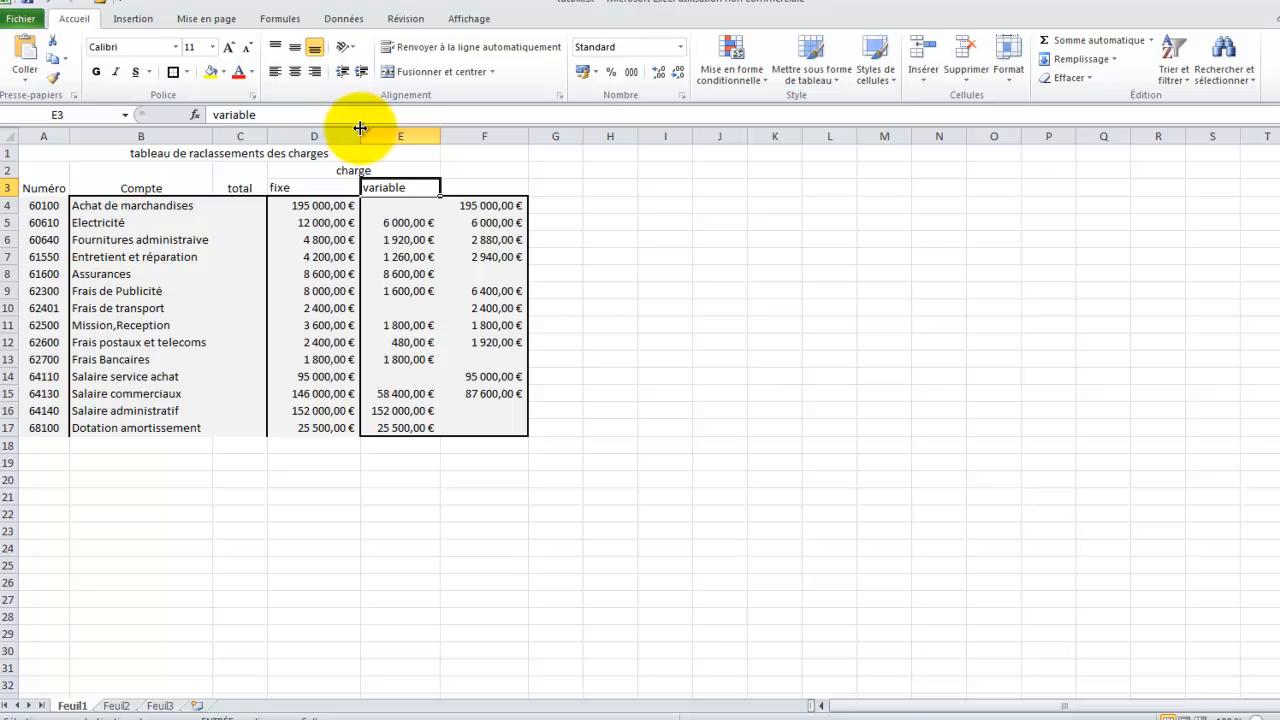
pyautogui.moveTo(268, 137)
pyautogui.mouseDown()
pyautogui.moveTo(363, 136)
pyautogui.moveTo(268, 138)
pyautogui.mouseUp()
pyautogui.click(242, 227)
pyautogui.moveTo(236, 206); pyautogui.dragTo(251, 428)
pyautogui.click(310, 271)
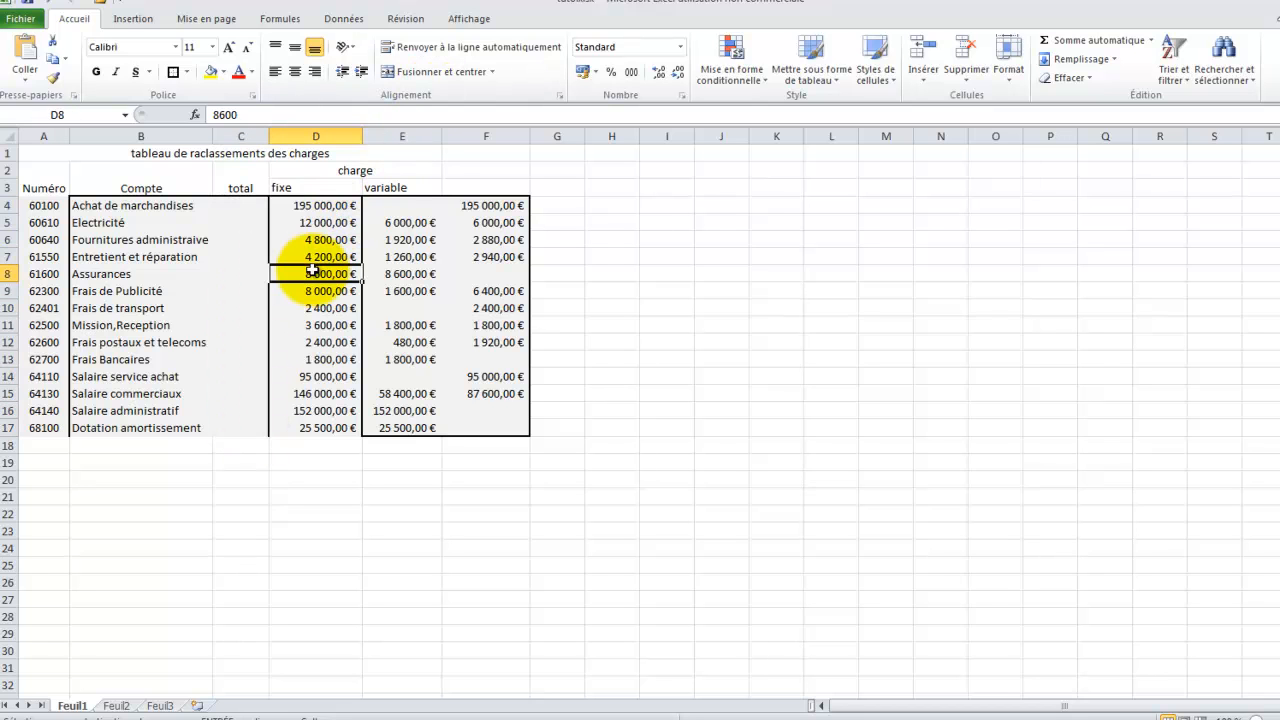
pyautogui.moveTo(302, 206); pyautogui.dragTo(306, 424)
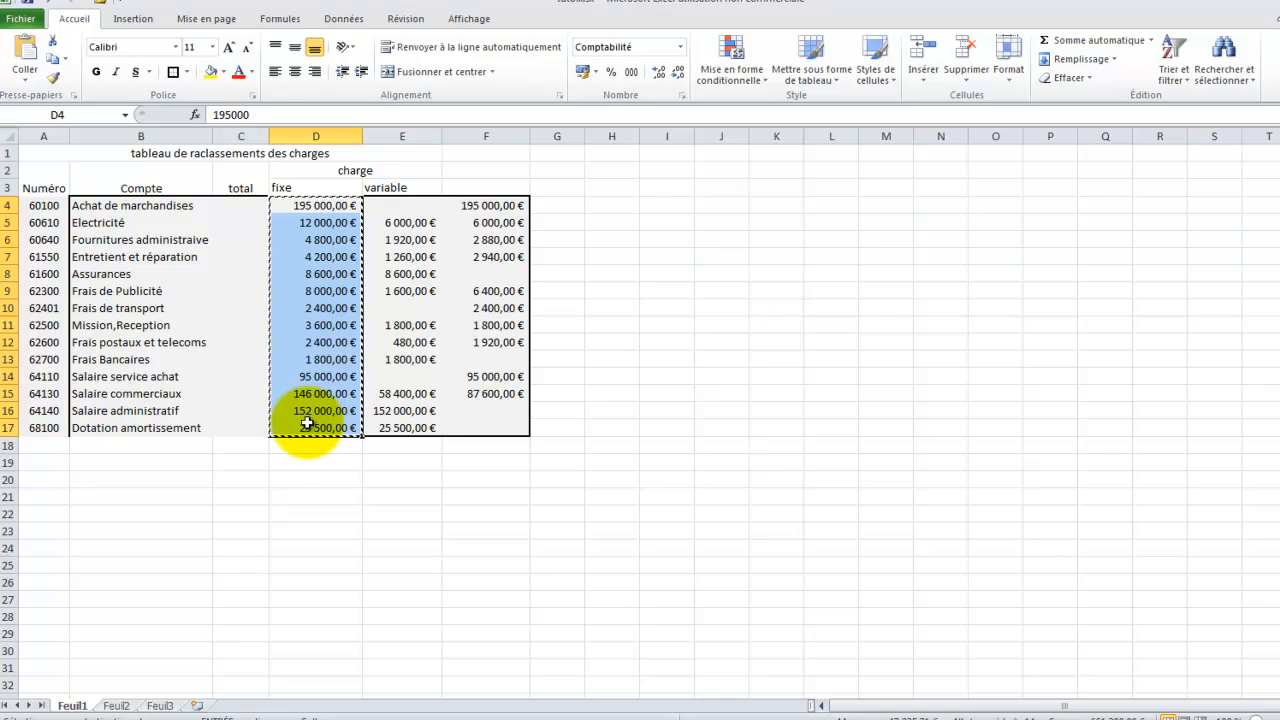
pyautogui.click(234, 207)
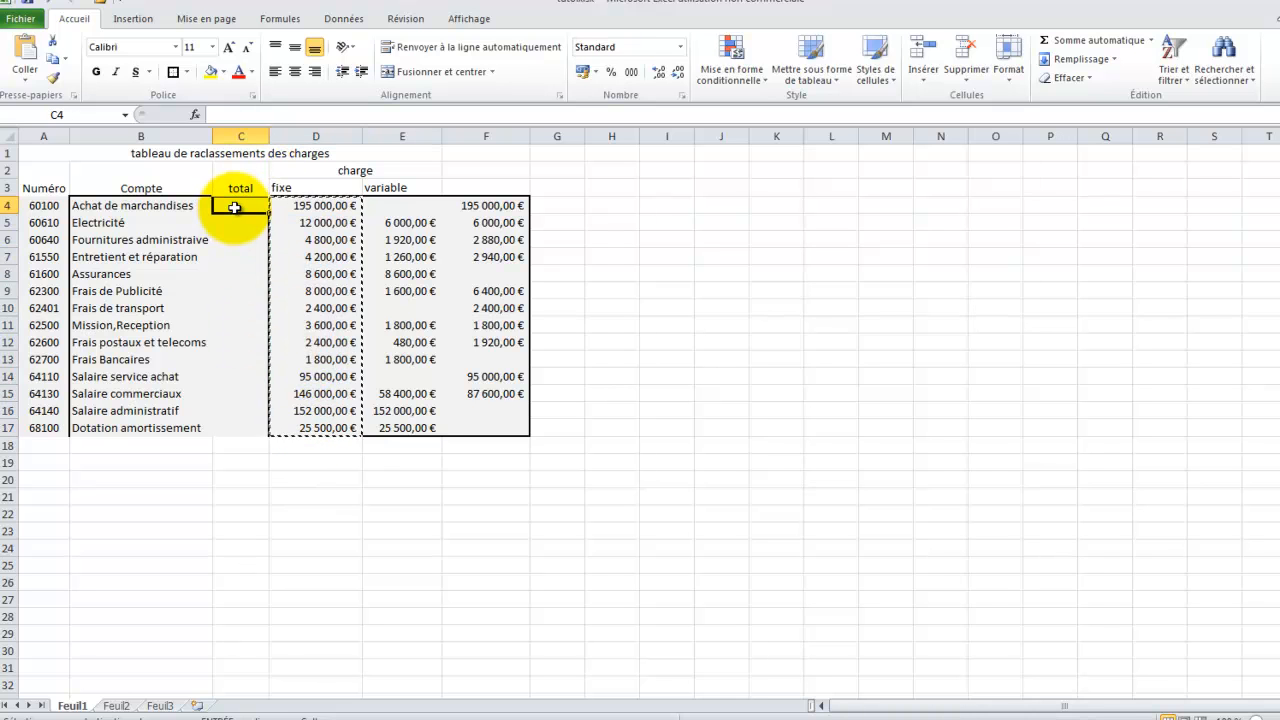
pyautogui.hotkey('ctrl', 'v')
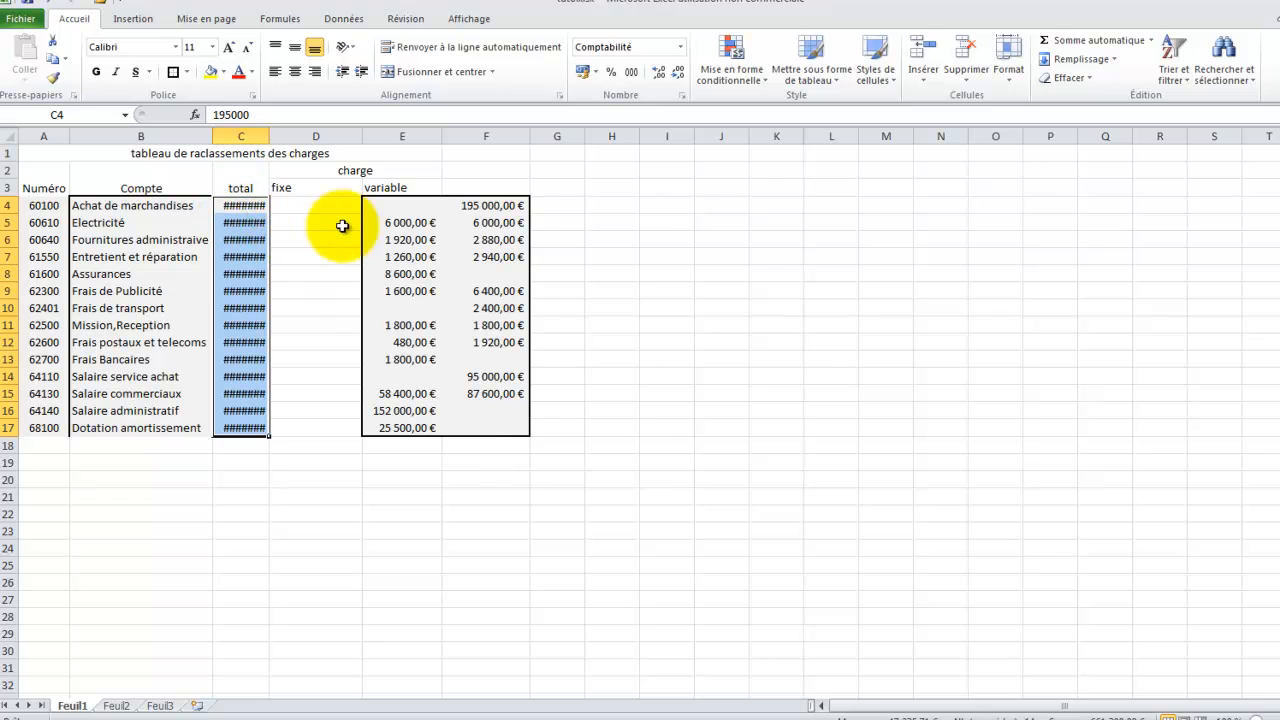
# - Move the fixed and variable amounts from E4:F17 to D4:E17, under the fixe and variable headers
pyautogui.click(378, 218)
pyautogui.moveTo(378, 205); pyautogui.dragTo(484, 427)
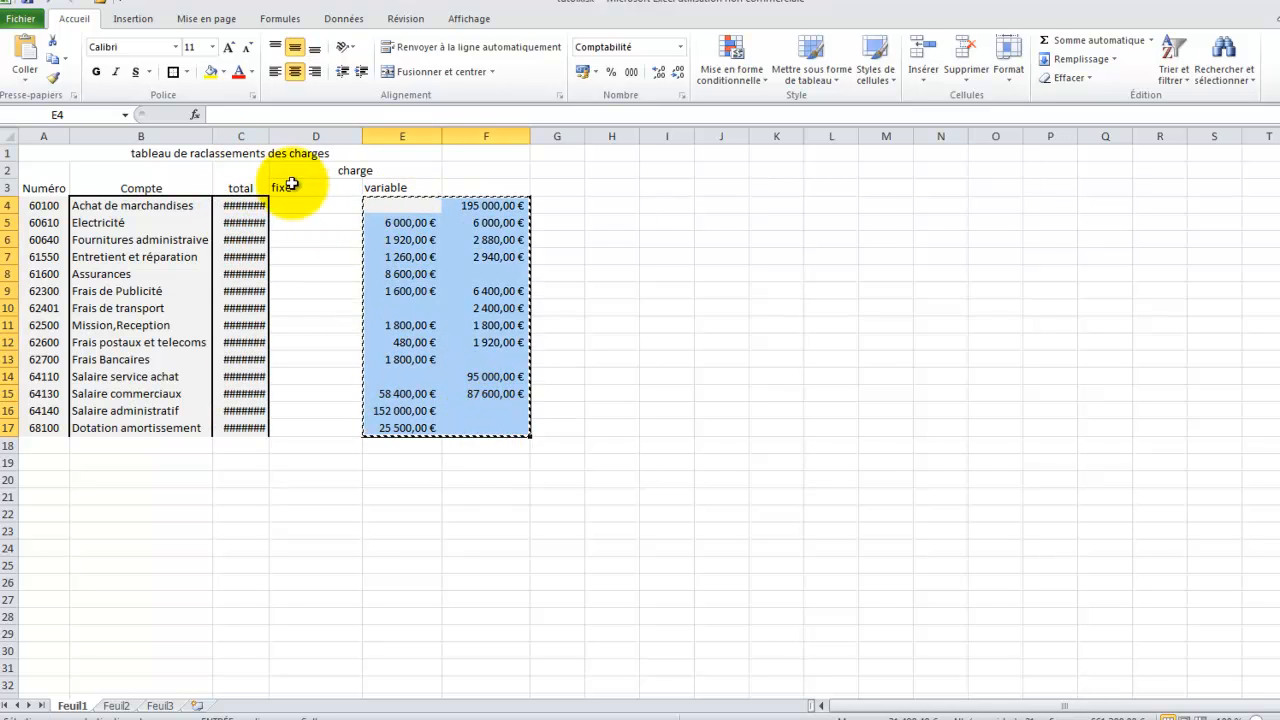
pyautogui.click(300, 216)
pyautogui.hotkey('ctrl', 'v')
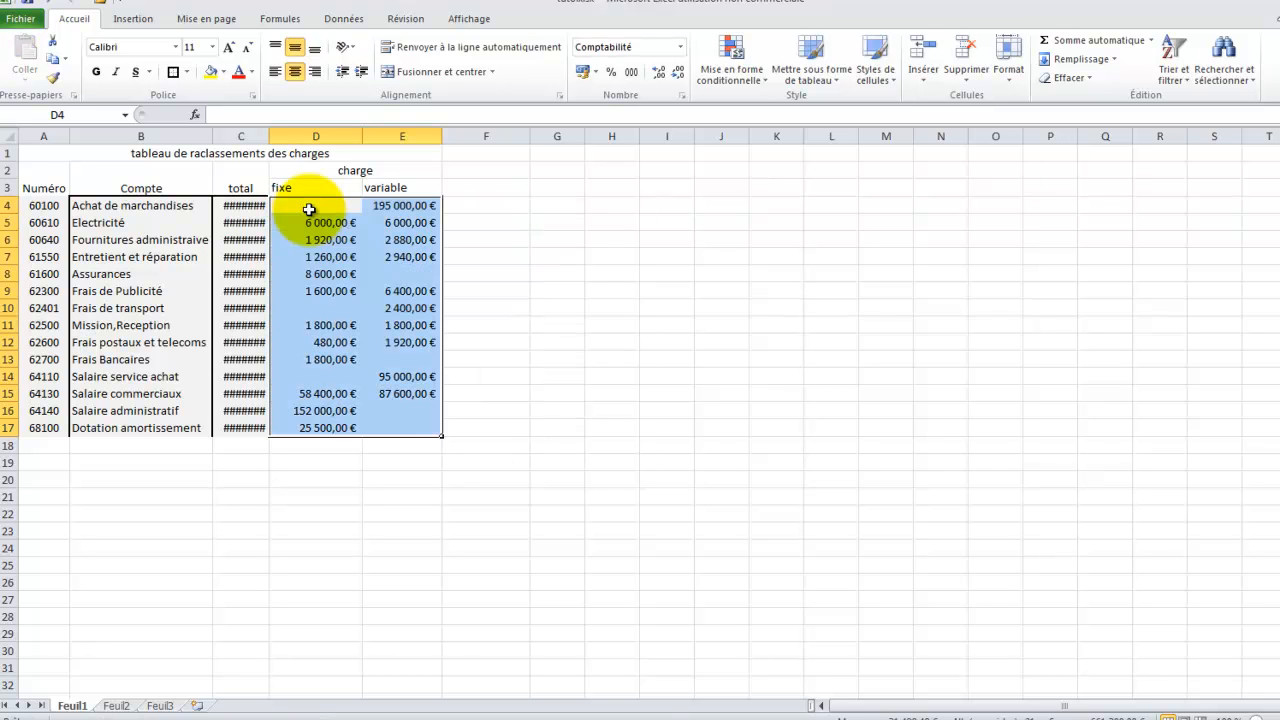
# - Widen column C so the total amounts display in full
pyautogui.click(548, 256)
pyautogui.moveTo(269, 133); pyautogui.dragTo(301, 143)
pyautogui.click(515, 290)
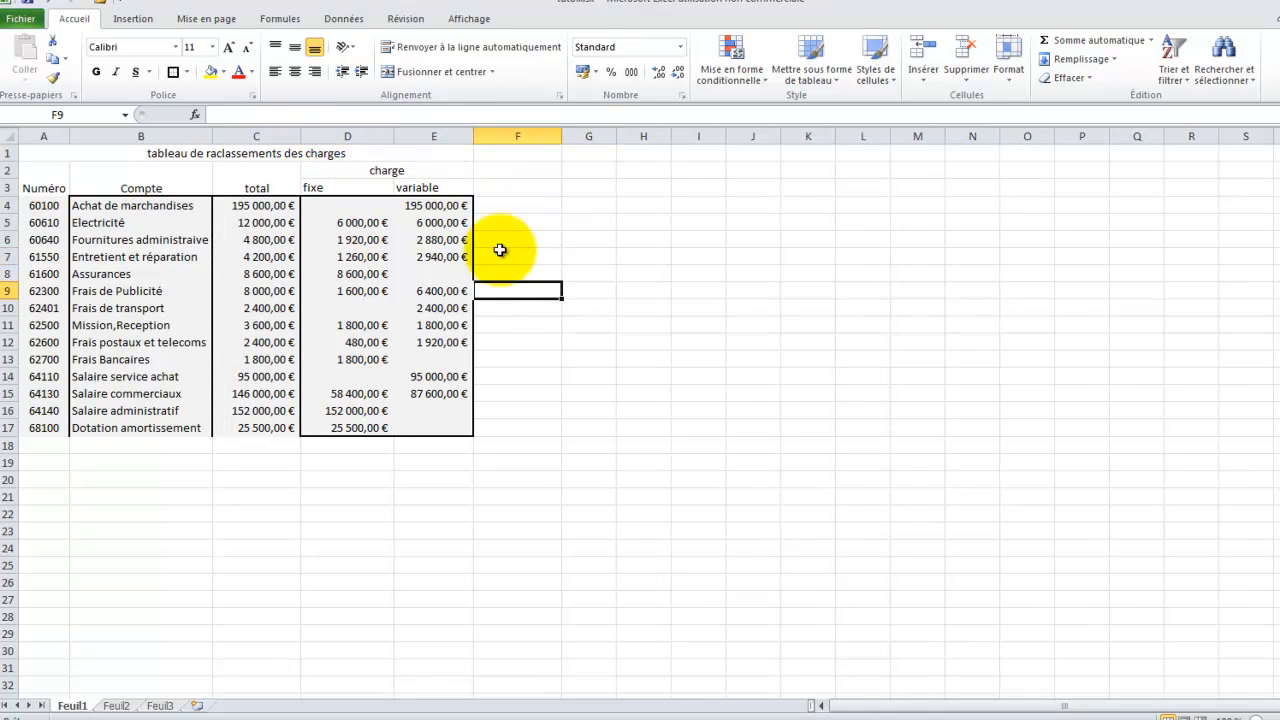
# - Center the contents of the whole table A1:E17 both horizontally and vertically
pyautogui.moveTo(462, 429); pyautogui.dragTo(45, 150)
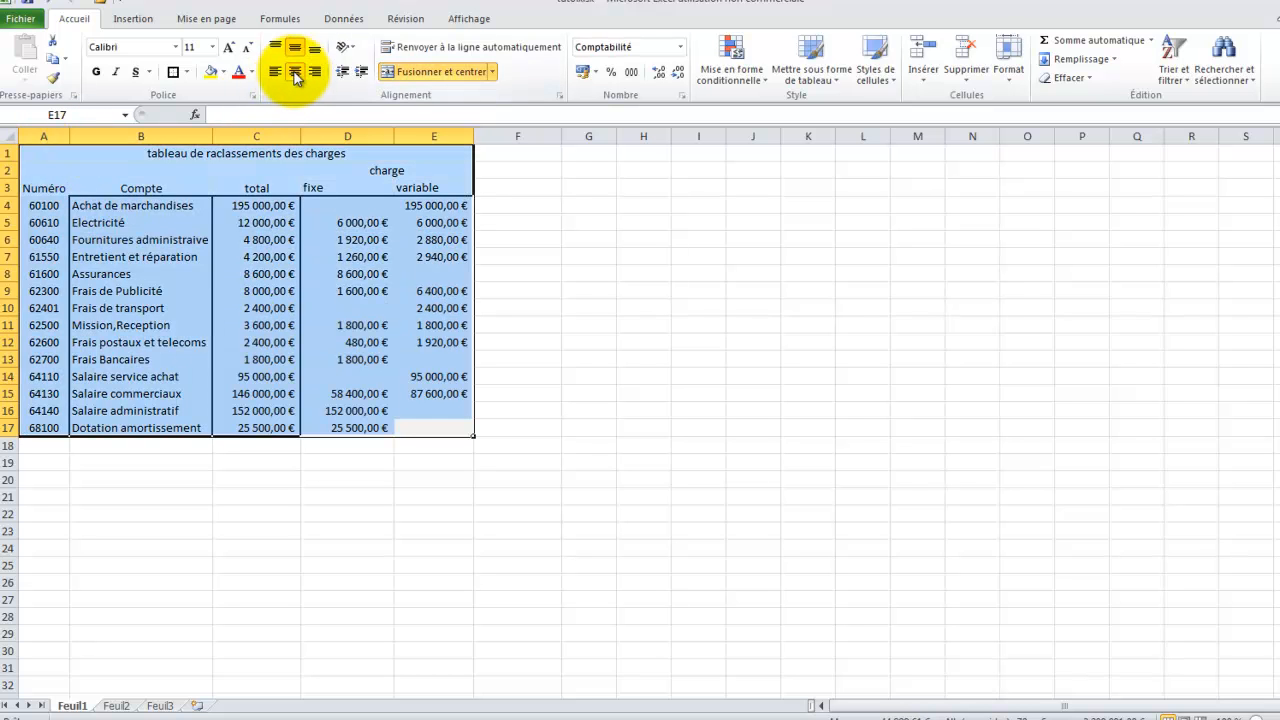
pyautogui.click(295, 72)
pyautogui.click(295, 48)
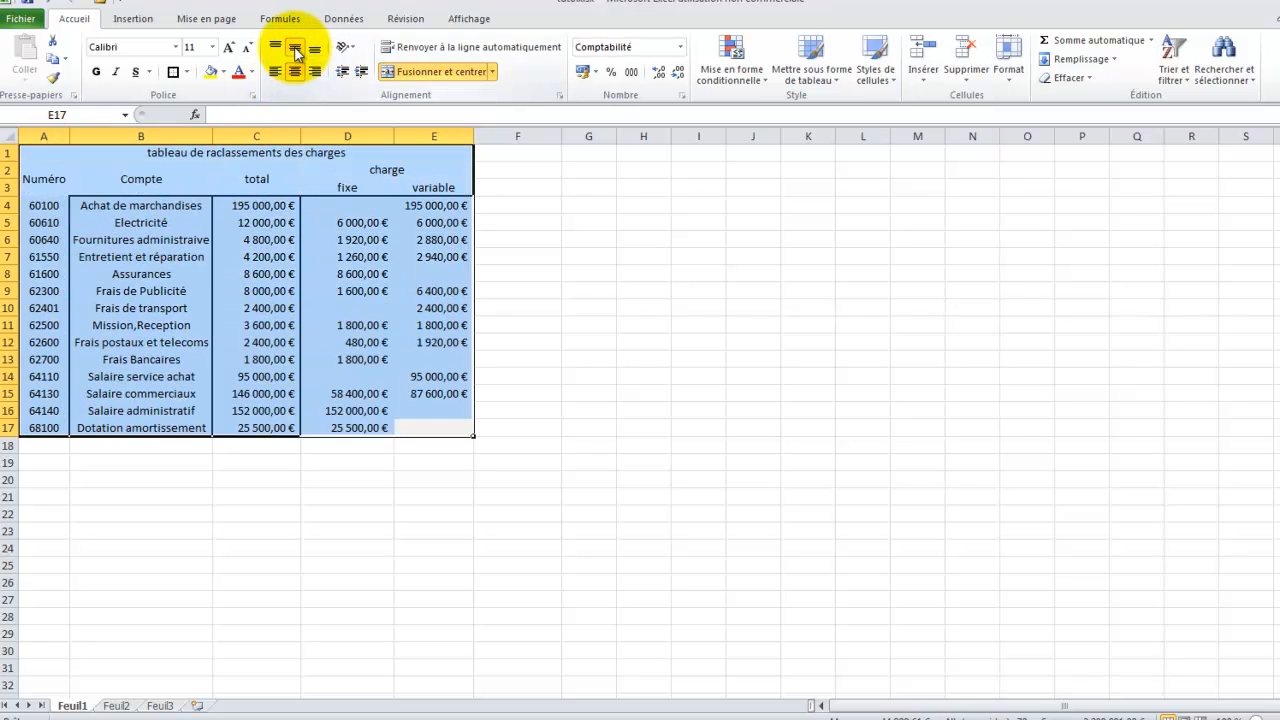
pyautogui.click(528, 239)
pyautogui.click(527, 309)
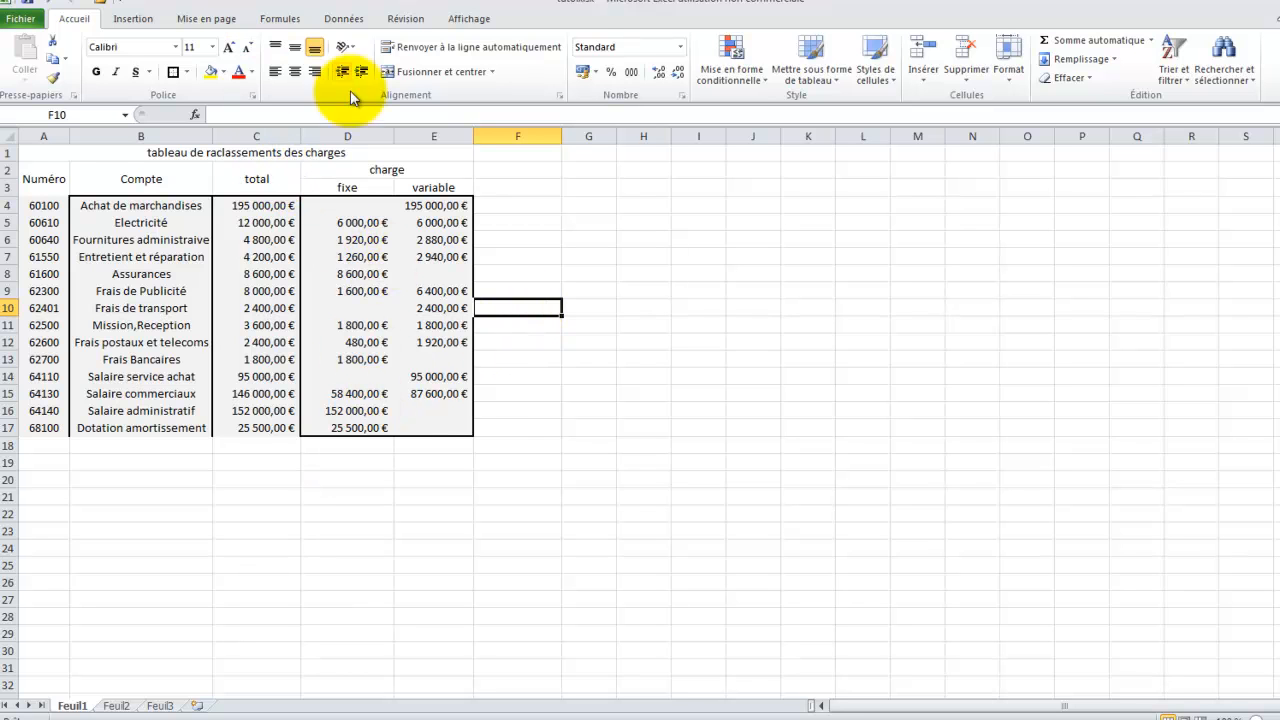
pyautogui.click(415, 353)
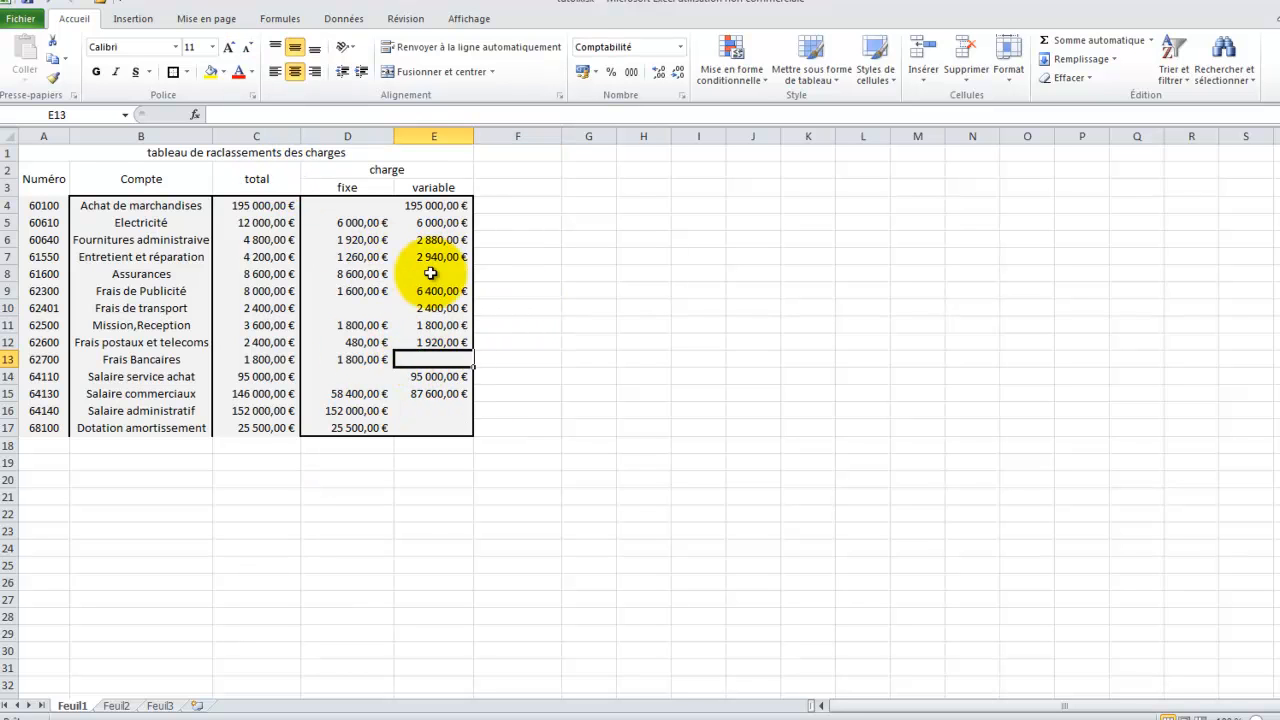
# - Switch to TD charges fixes.xlsx and examine the SOMME formula that totals the Variables column in F18
pyautogui.click(338, 0)
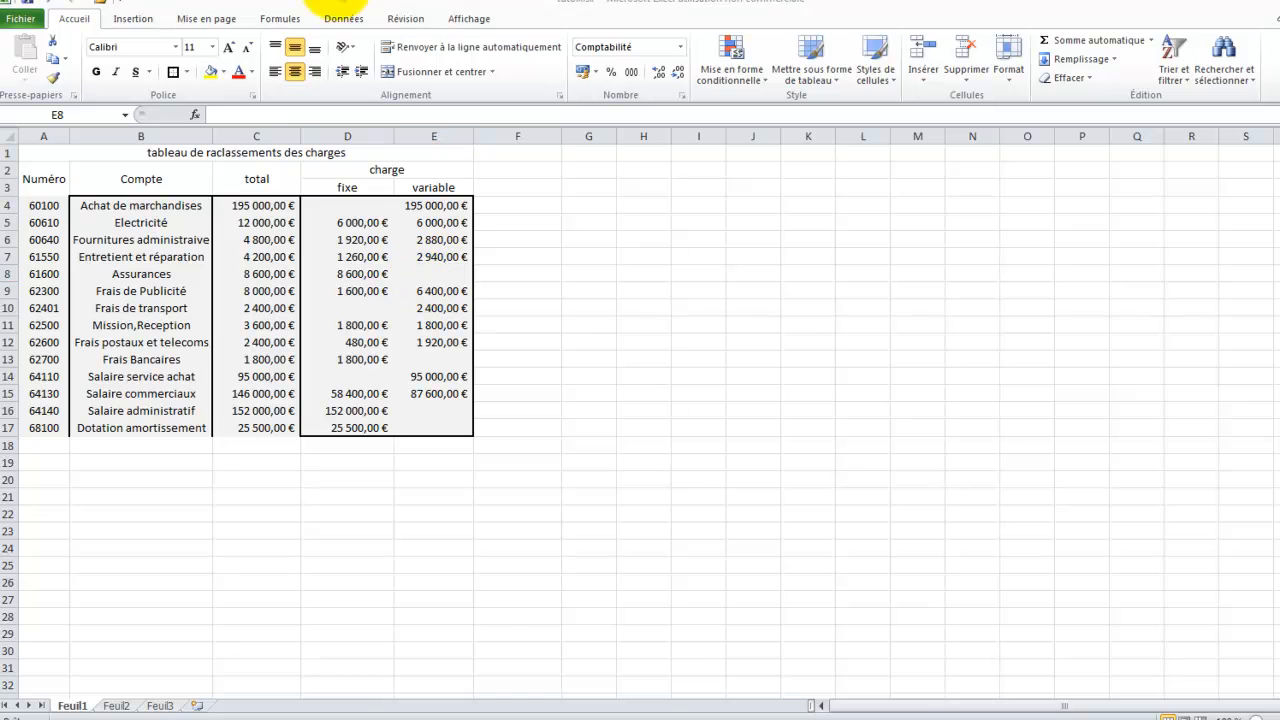
pyautogui.click(345, 18)
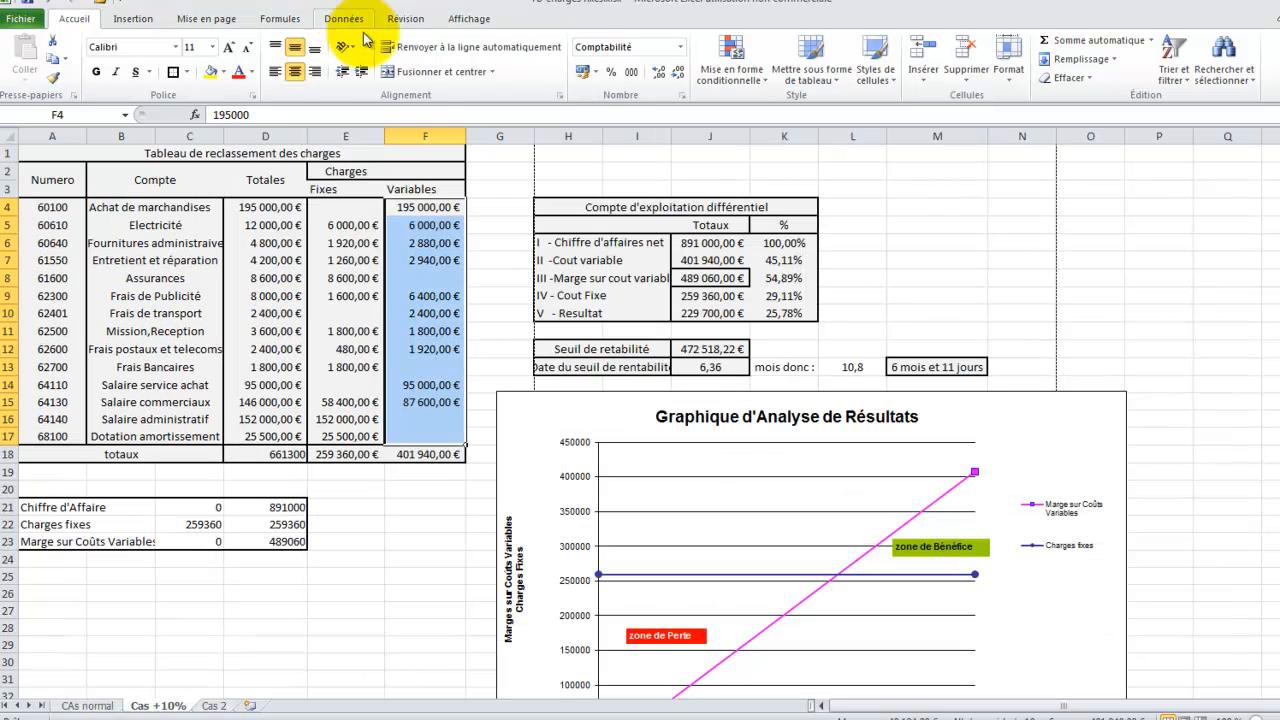
pyautogui.click(428, 458)
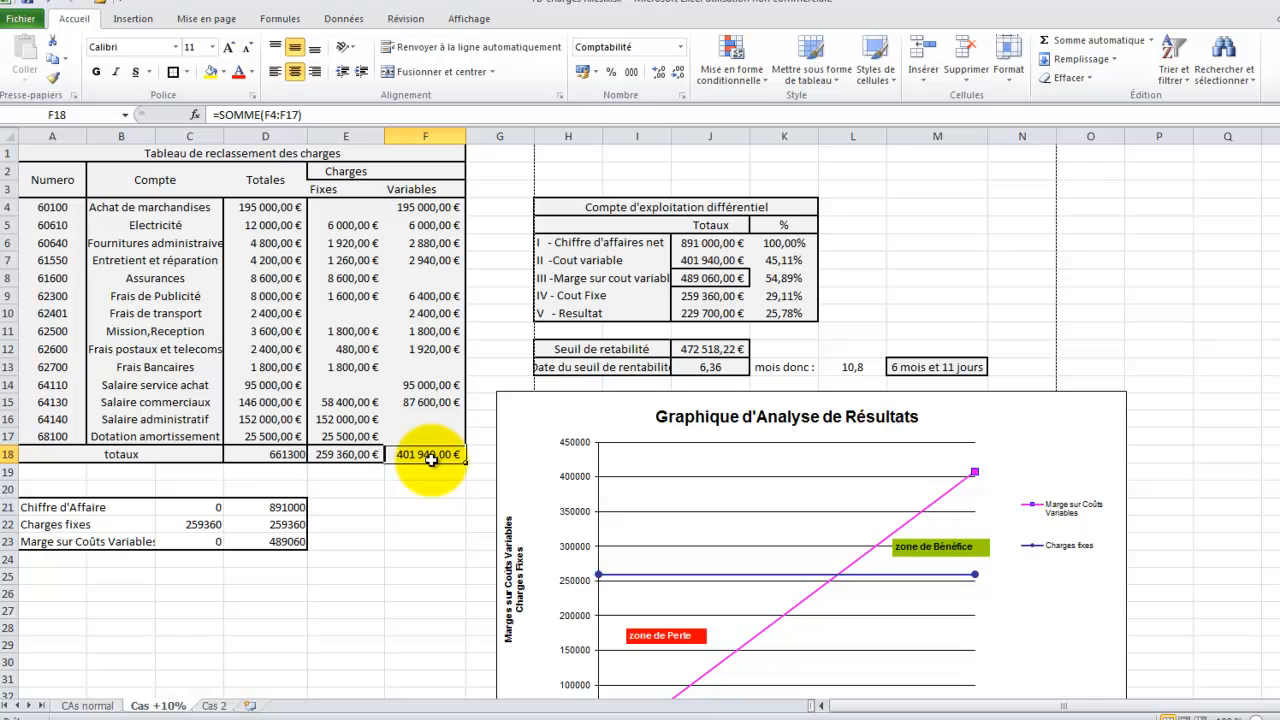
pyautogui.click(299, 116)
pyautogui.moveTo(303, 116); pyautogui.dragTo(214, 116)
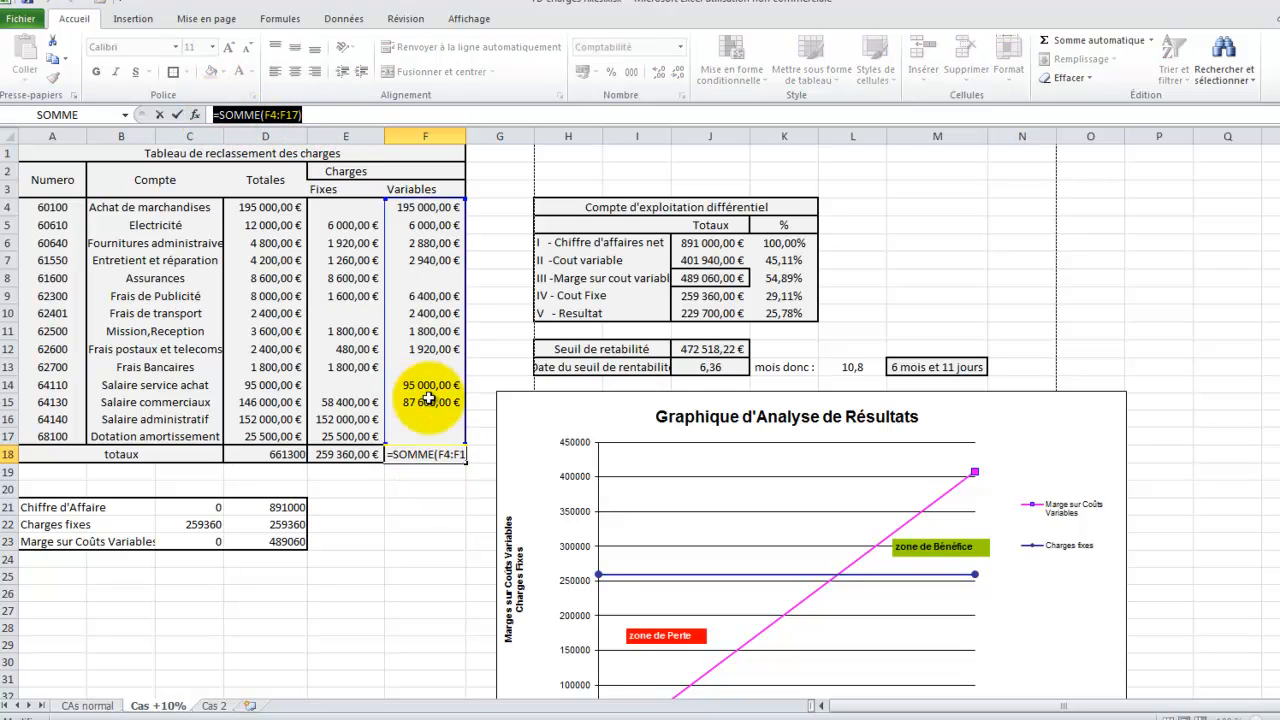
pyautogui.write('=')
pyautogui.click(432, 502)
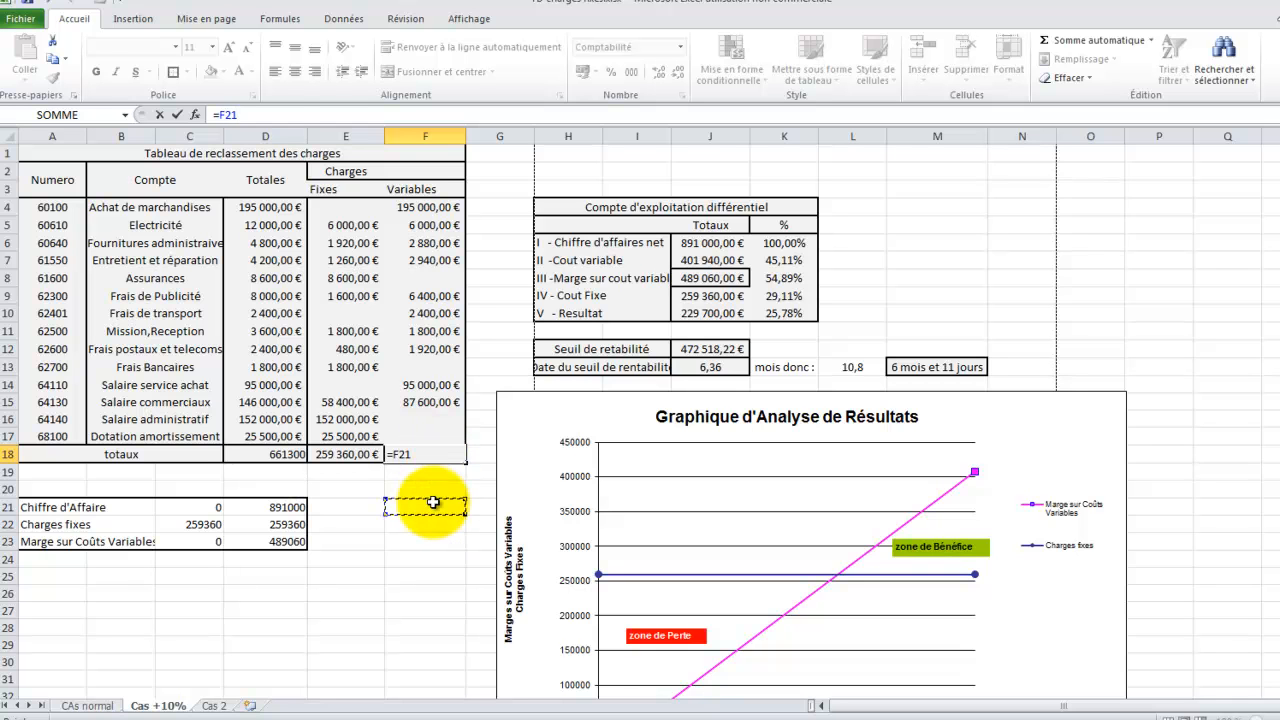
pyautogui.click(318, 115)
pyautogui.click(420, 330)
pyautogui.click(513, 314)
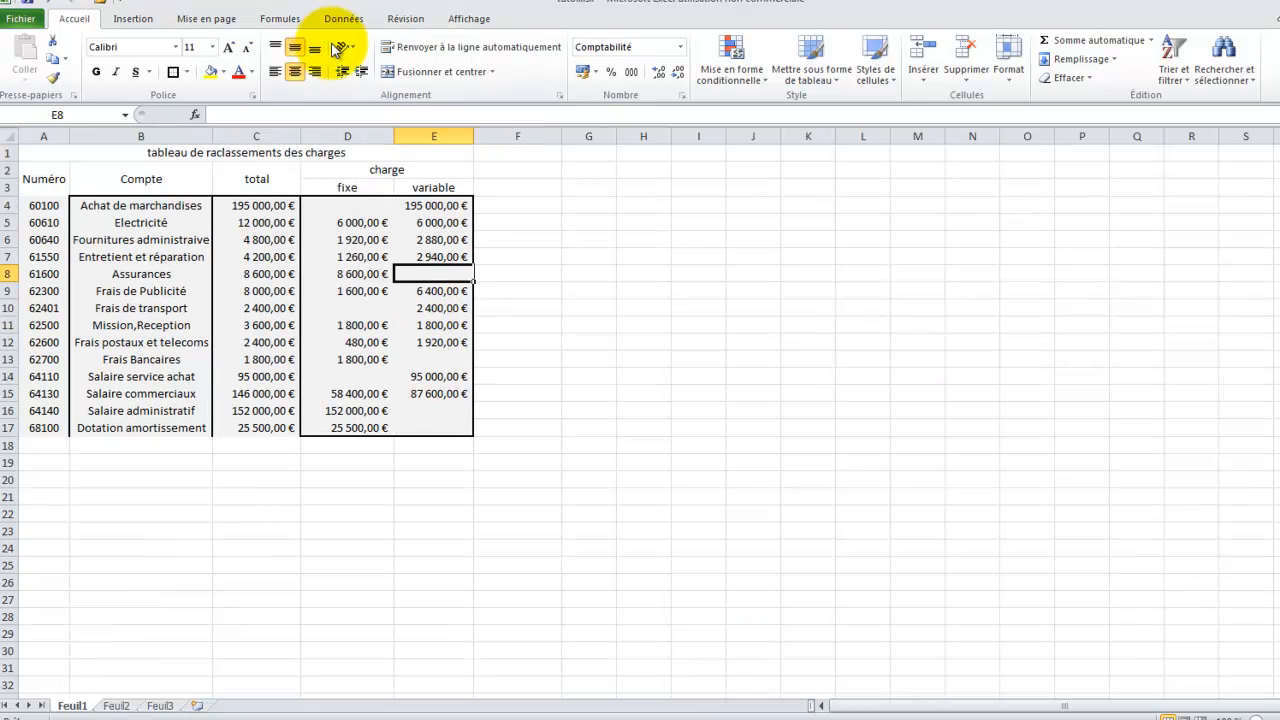
# - Apply all borders to the table range A1:E17 in tuto.xlsx
pyautogui.click(520, 358)
pyautogui.moveTo(467, 428); pyautogui.dragTo(86, 163)
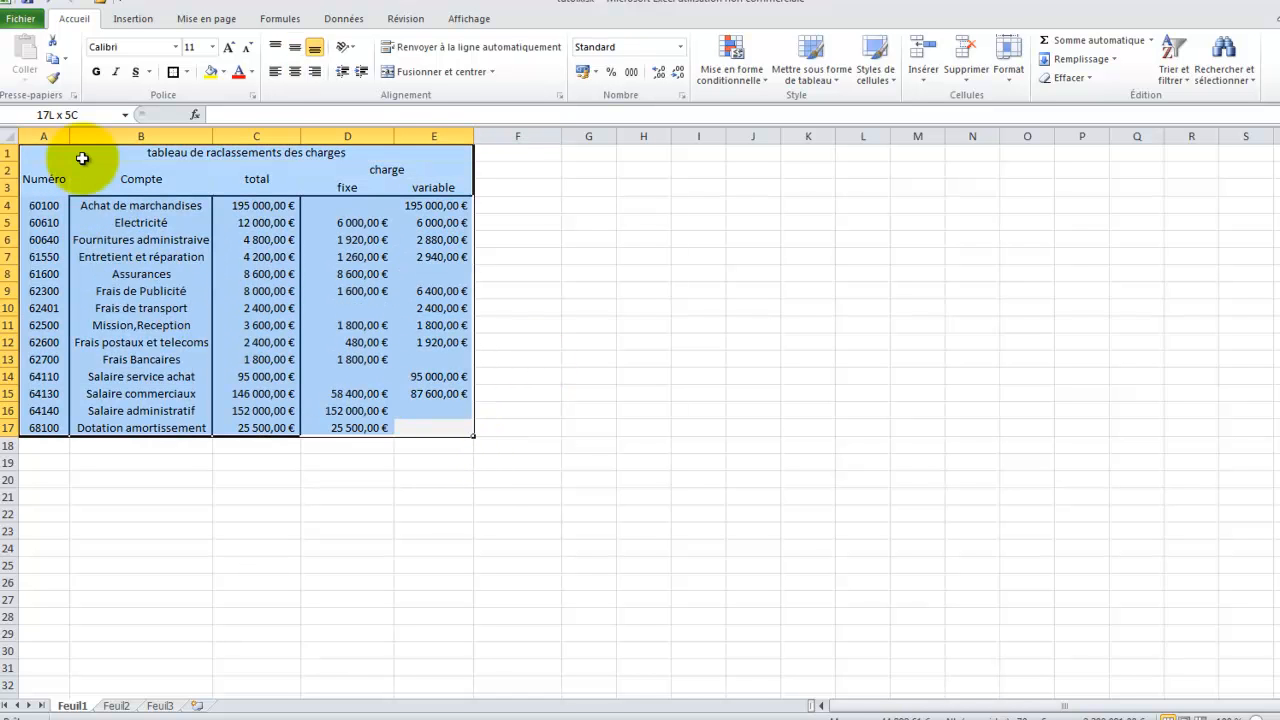
pyautogui.click(186, 72)
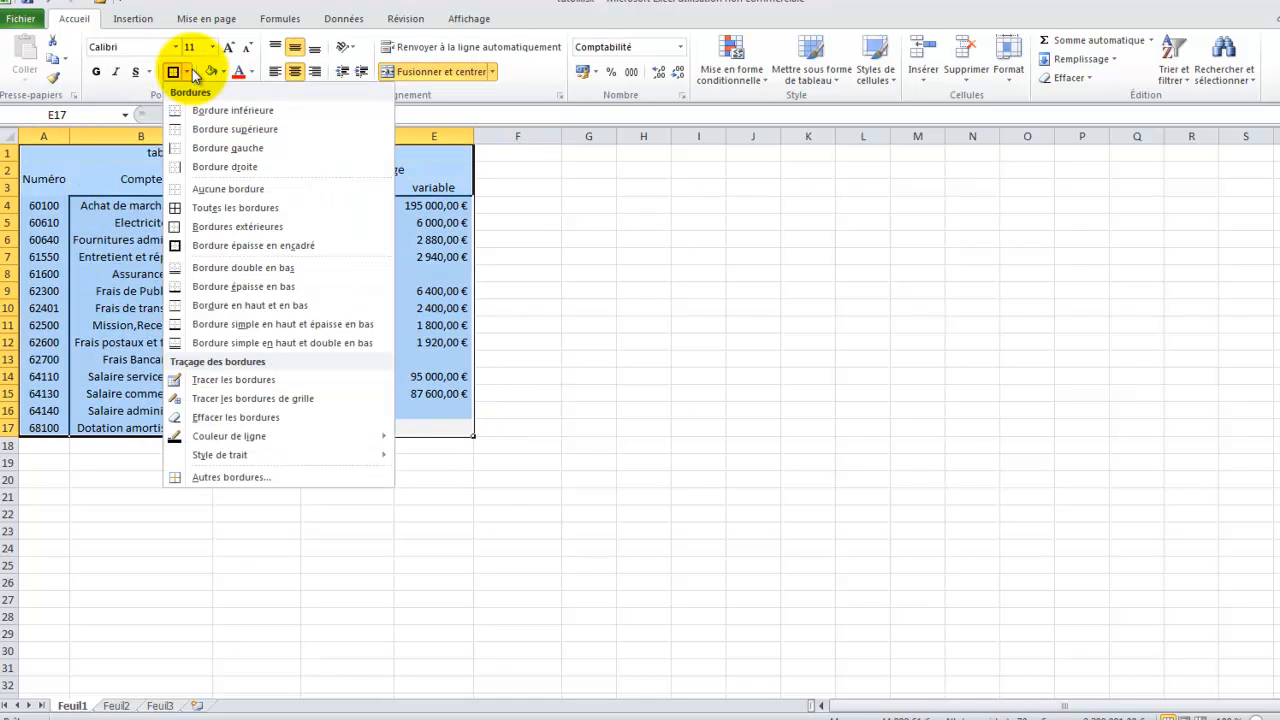
pyautogui.click(237, 215)
pyautogui.click(591, 306)
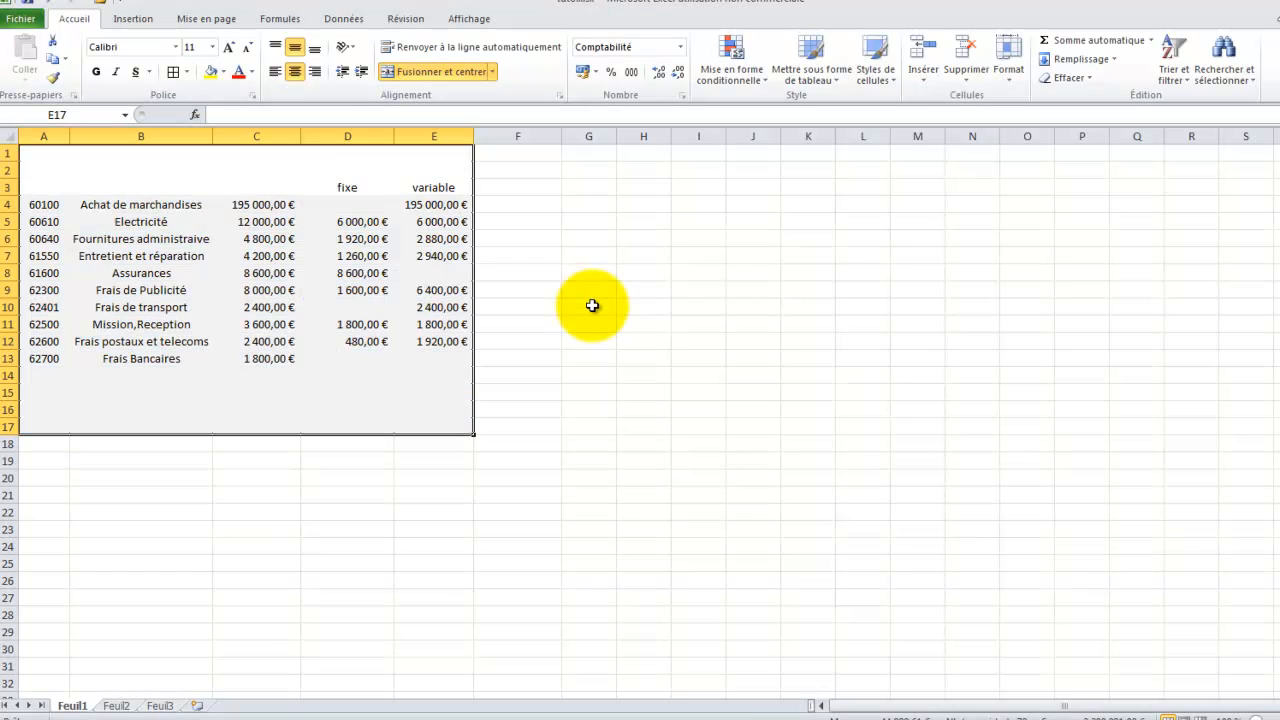
# - Outline the whole table A1:E17 with a thick box border
pyautogui.click(458, 428)
pyautogui.moveTo(440, 424); pyautogui.dragTo(43, 156)
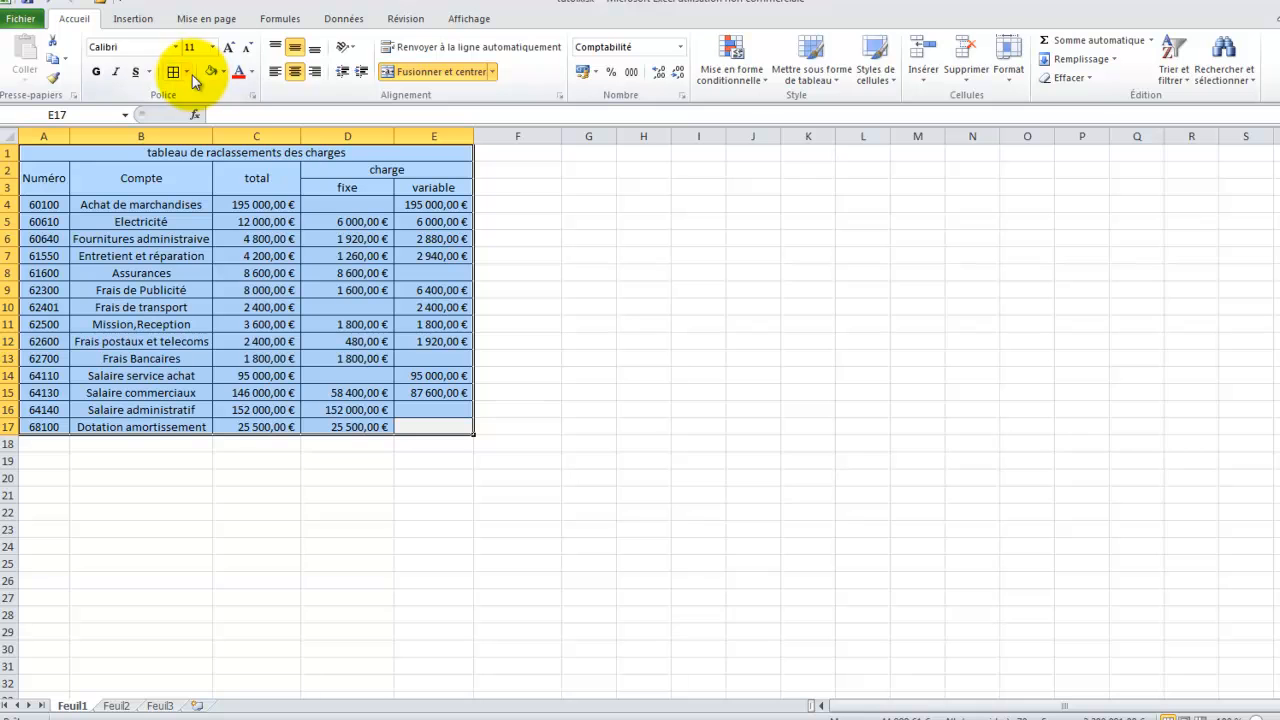
pyautogui.click(188, 73)
pyautogui.click(233, 250)
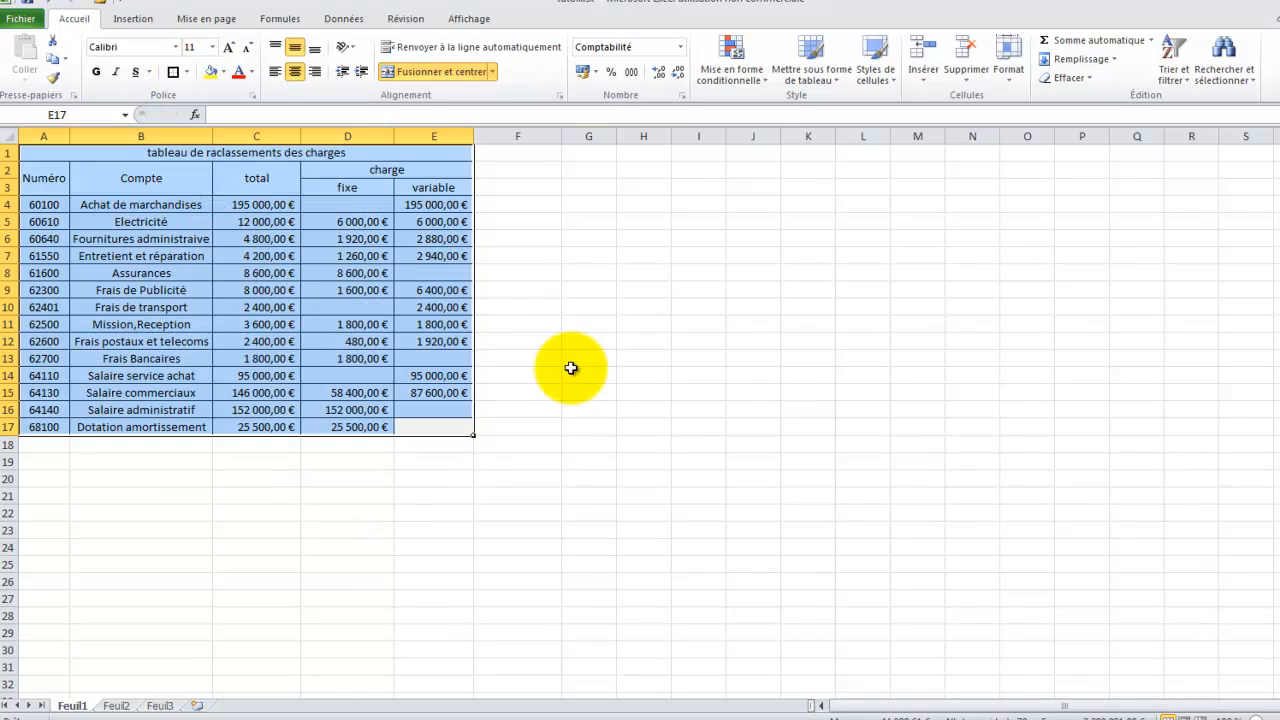
pyautogui.click(575, 372)
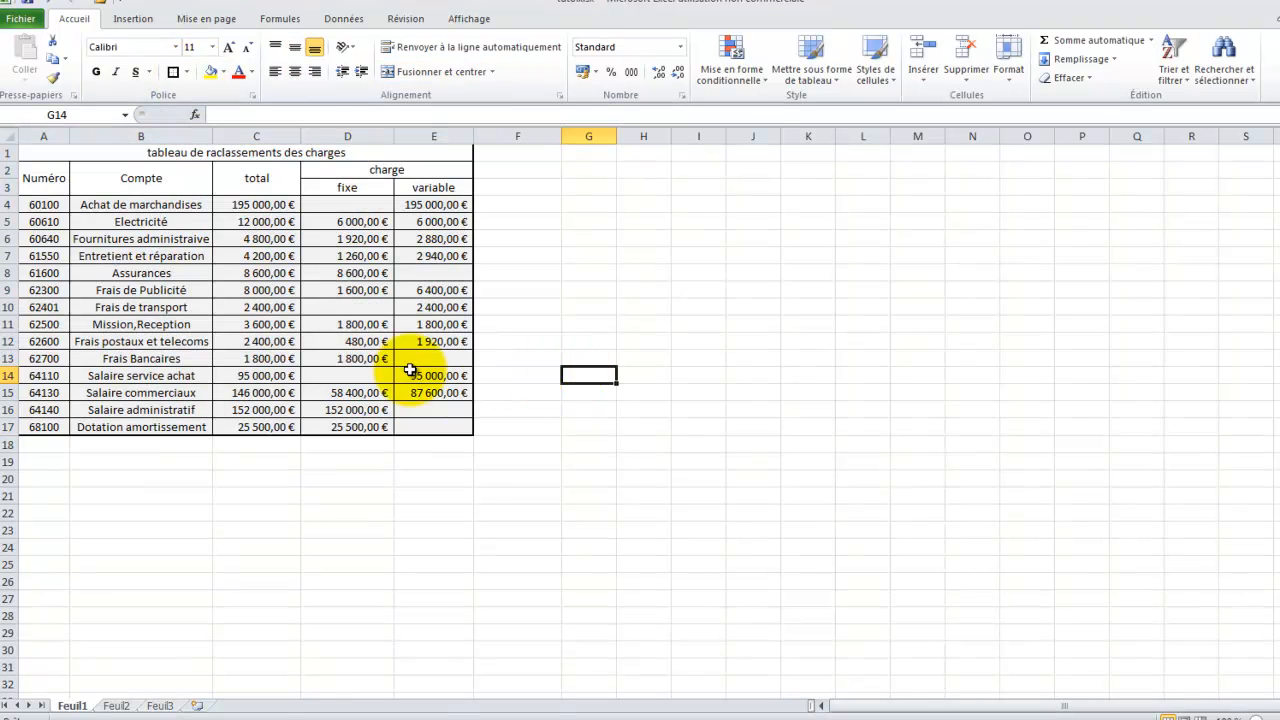
# - Apply a thick box border to the merged title row and another around the header rows A2:E3
pyautogui.click(150, 154)
pyautogui.click(174, 72)
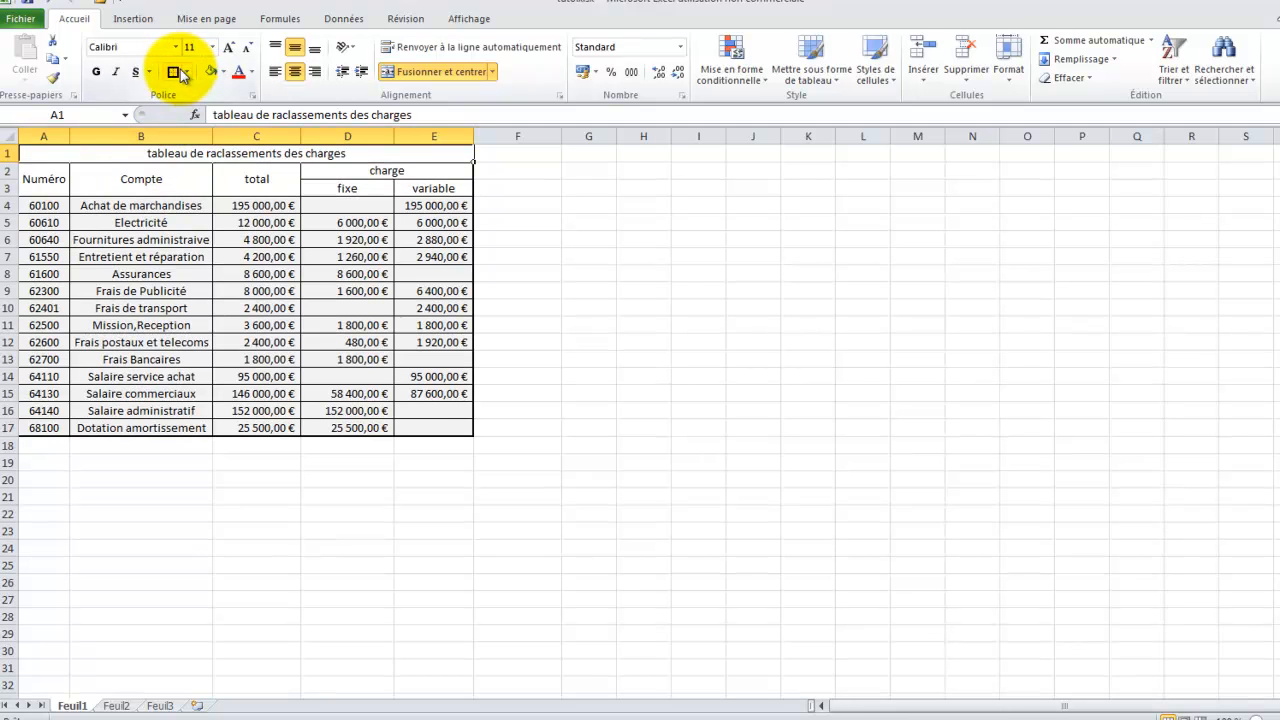
pyautogui.click(295, 311)
pyautogui.moveTo(75, 185); pyautogui.dragTo(345, 171)
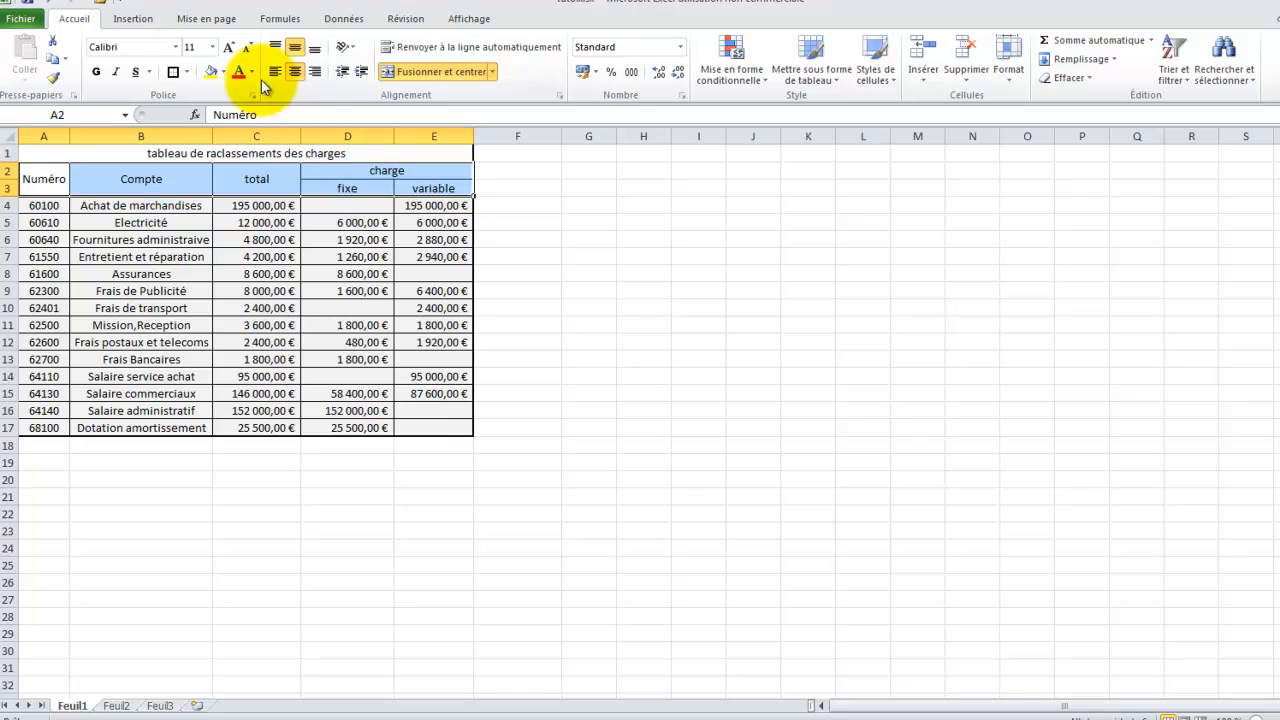
pyautogui.click(174, 72)
pyautogui.click(382, 238)
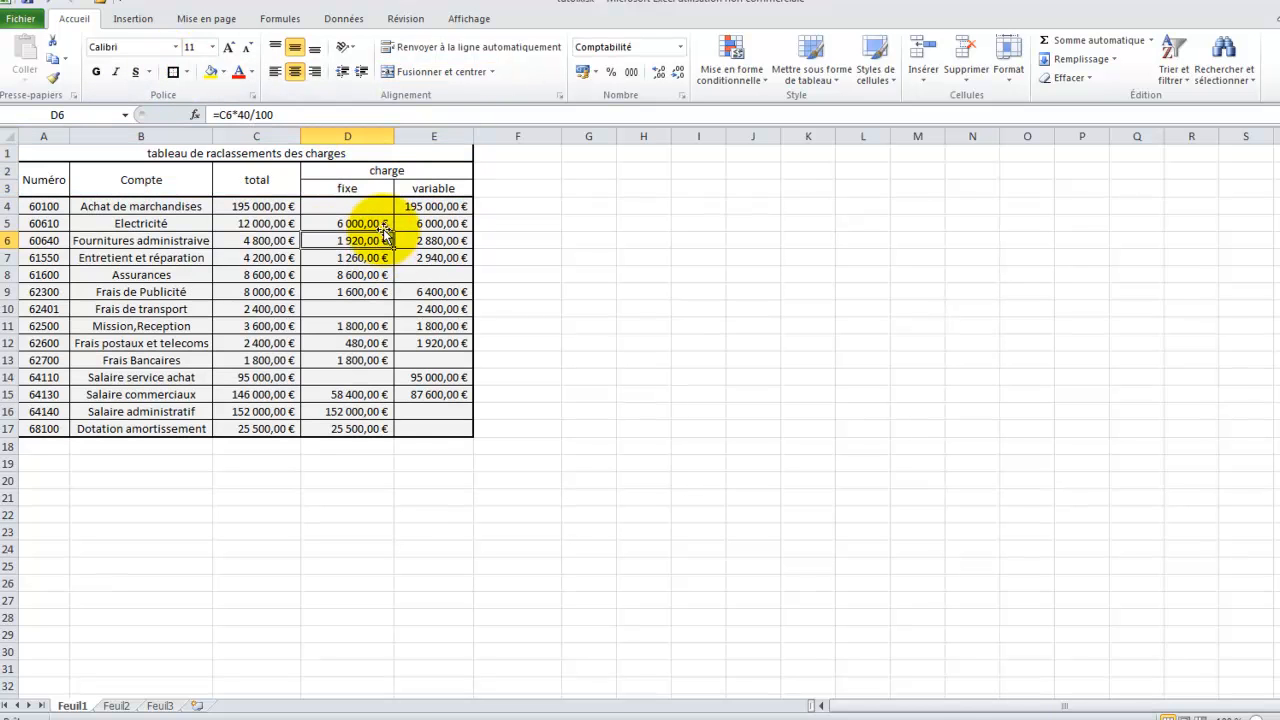
# - Apply a thick box border to the merged charge header and to the fixe header in D3
pyautogui.click(422, 171)
pyautogui.click(177, 73)
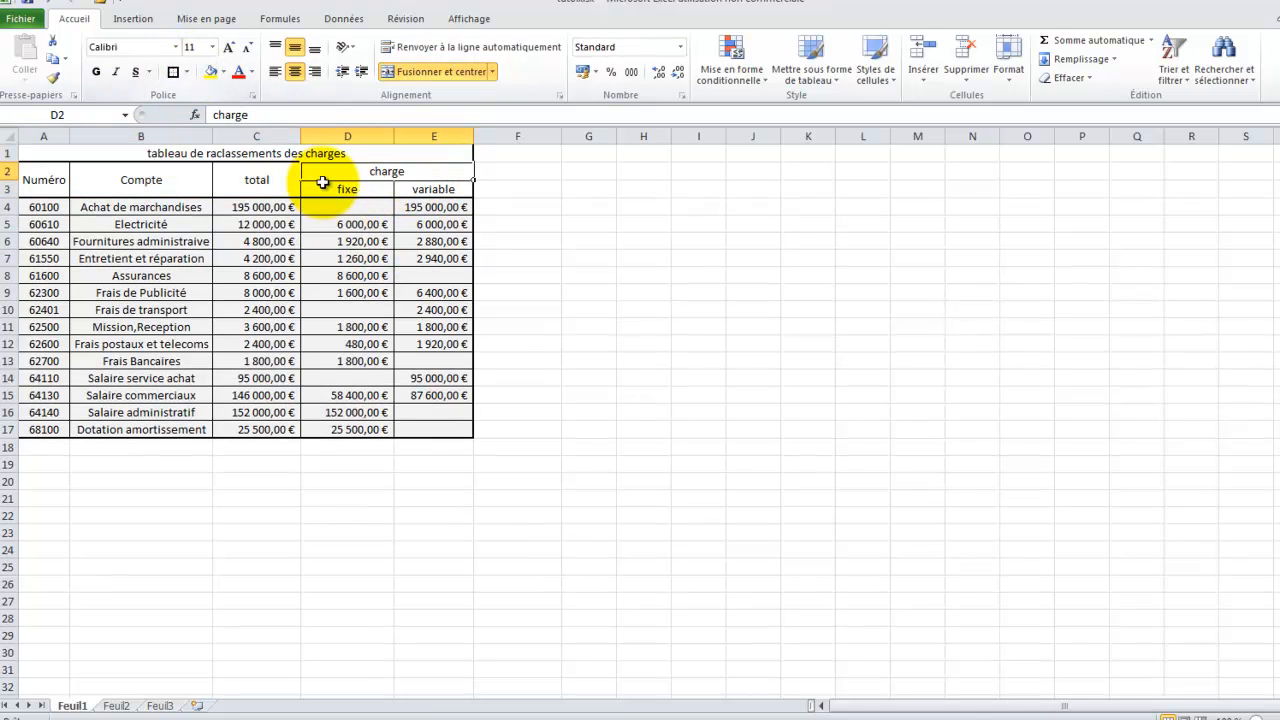
pyautogui.click(337, 186)
pyautogui.click(174, 72)
pyautogui.click(592, 413)
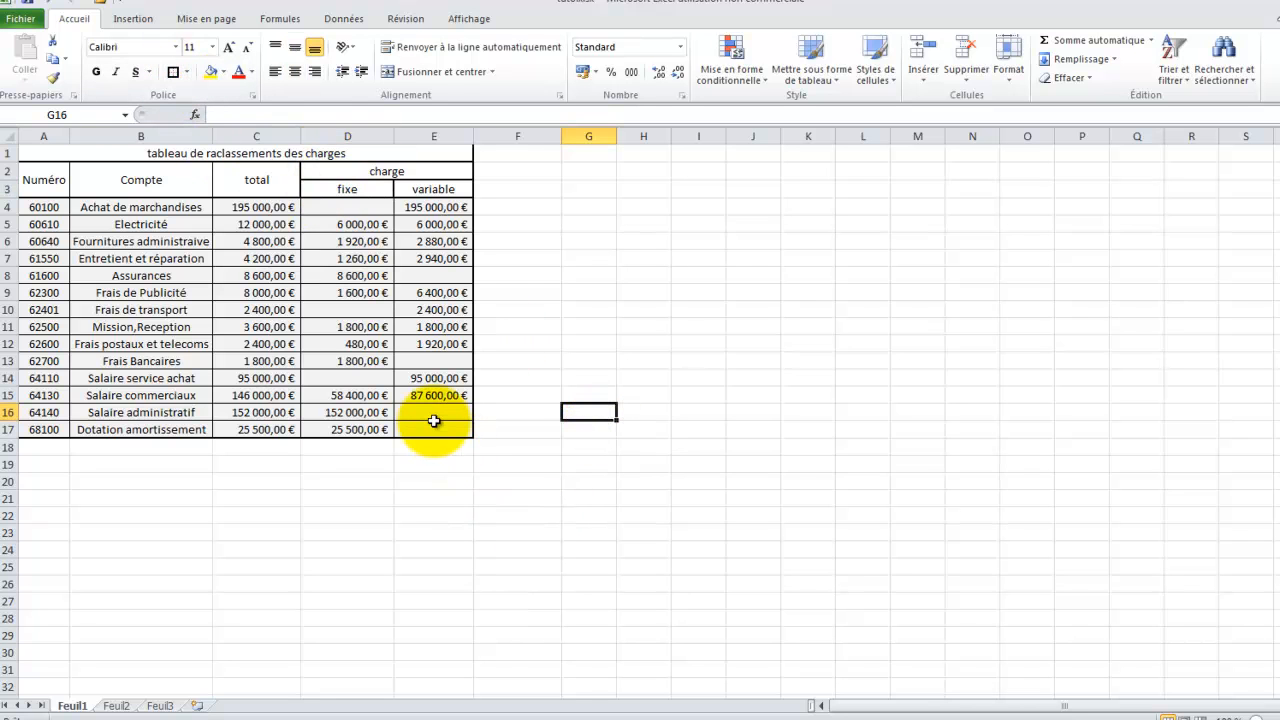
# - Switch to TD charges fixes.xlsx and examine the totaux row at the foot of its charge table
pyautogui.click(317, 0)
pyautogui.click(338, 21)
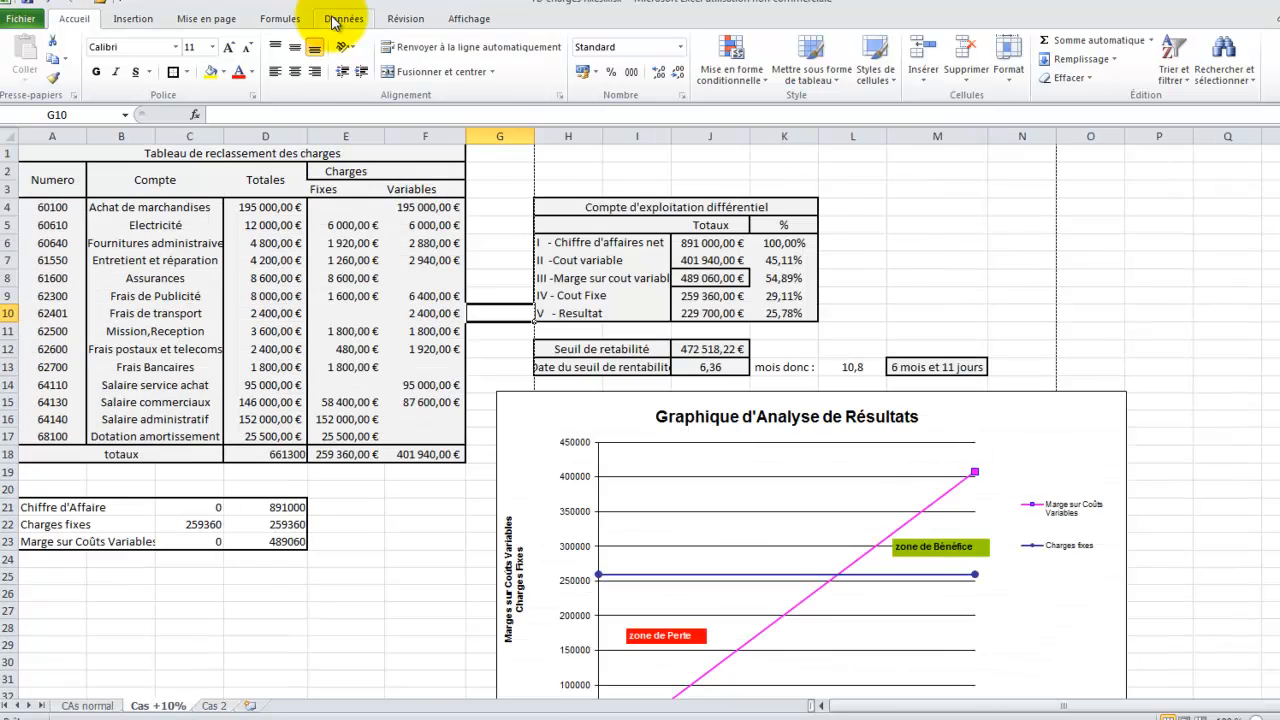
pyautogui.click(338, 474)
pyautogui.moveTo(187, 456); pyautogui.dragTo(415, 460)
pyautogui.click(437, 561)
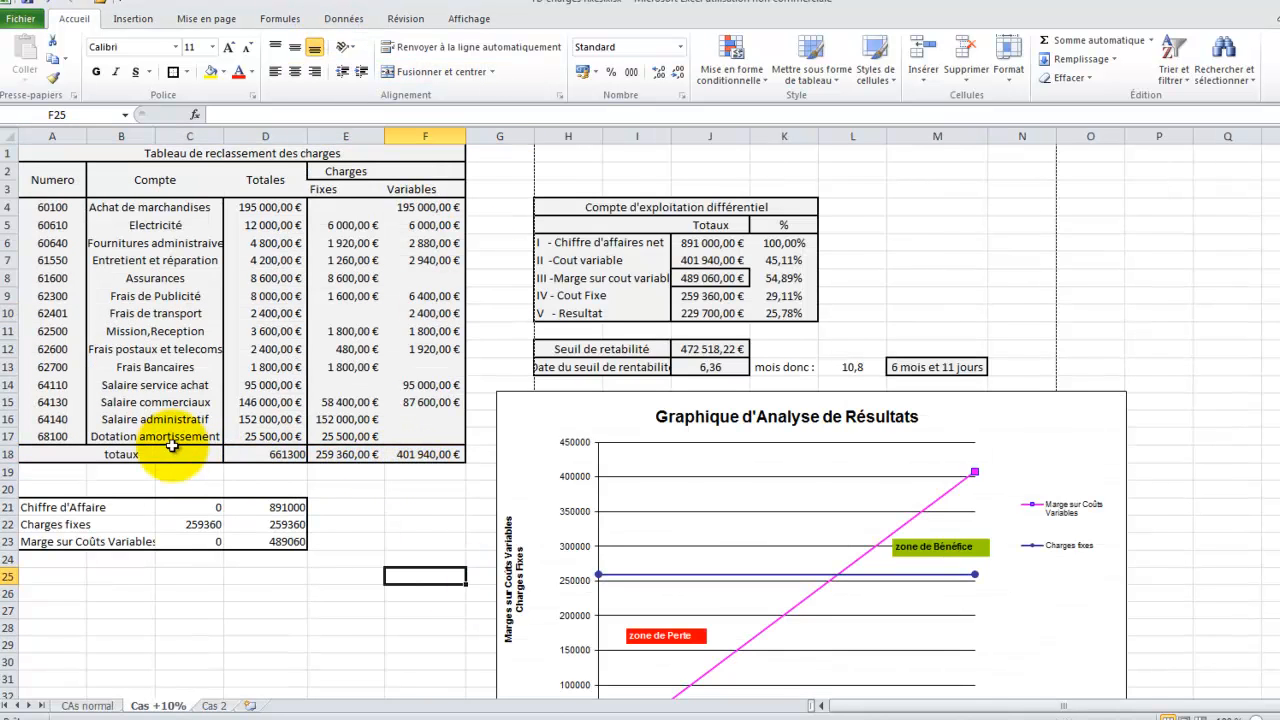
# - Copy the totaux row A18:F18 from TD charges fixes.xlsx into row 18 of the table in tuto.xlsx
pyautogui.moveTo(174, 454); pyautogui.dragTo(396, 460)
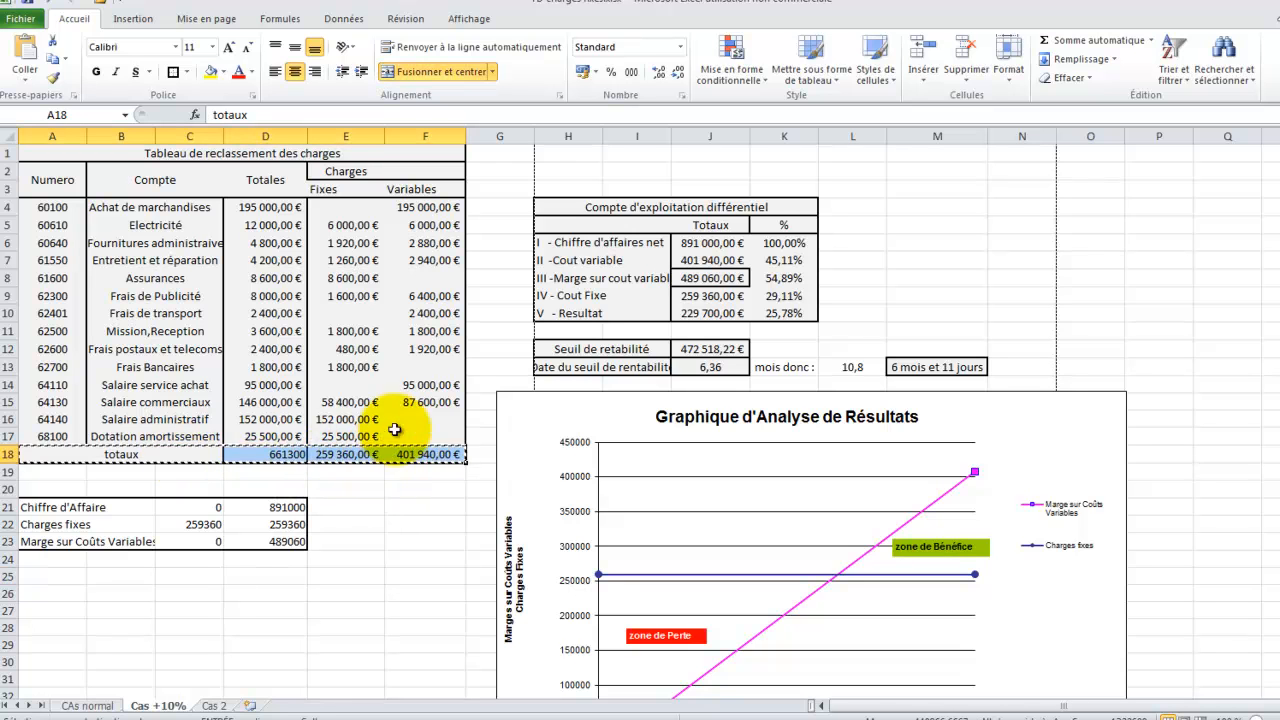
pyautogui.click(332, 0)
pyautogui.click(335, 42)
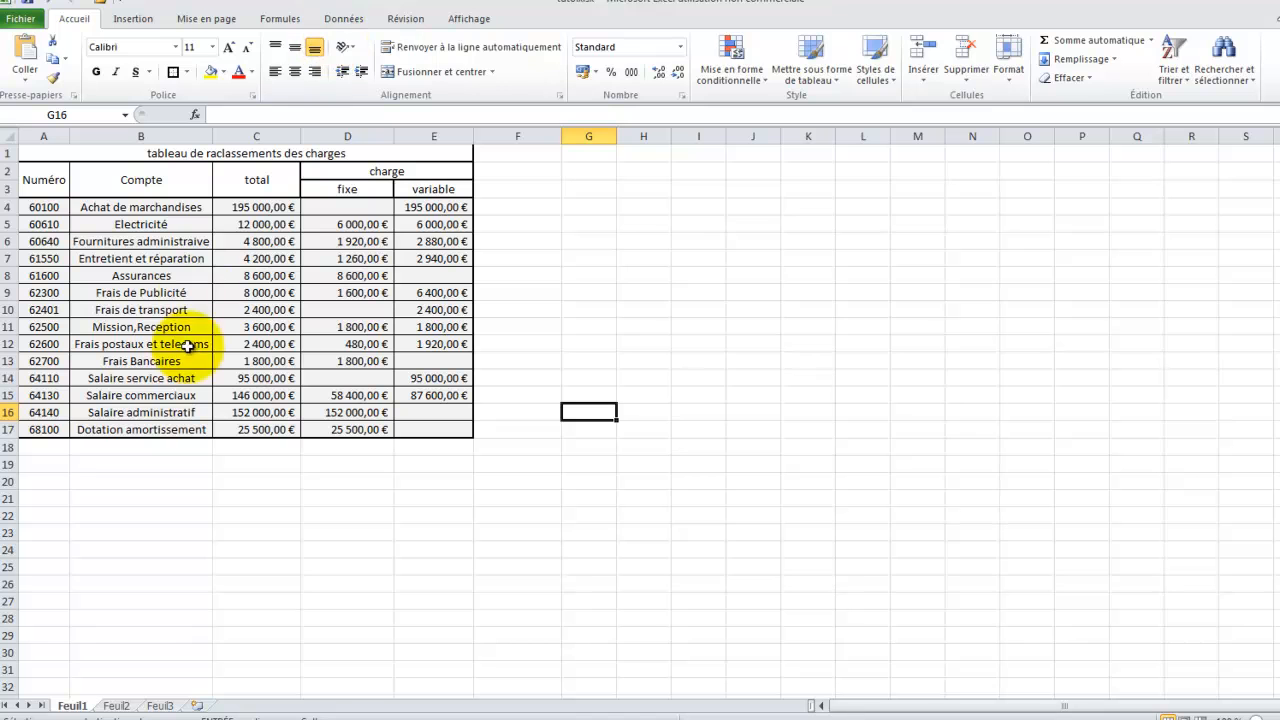
pyautogui.hotkey('ctrl', 'v')
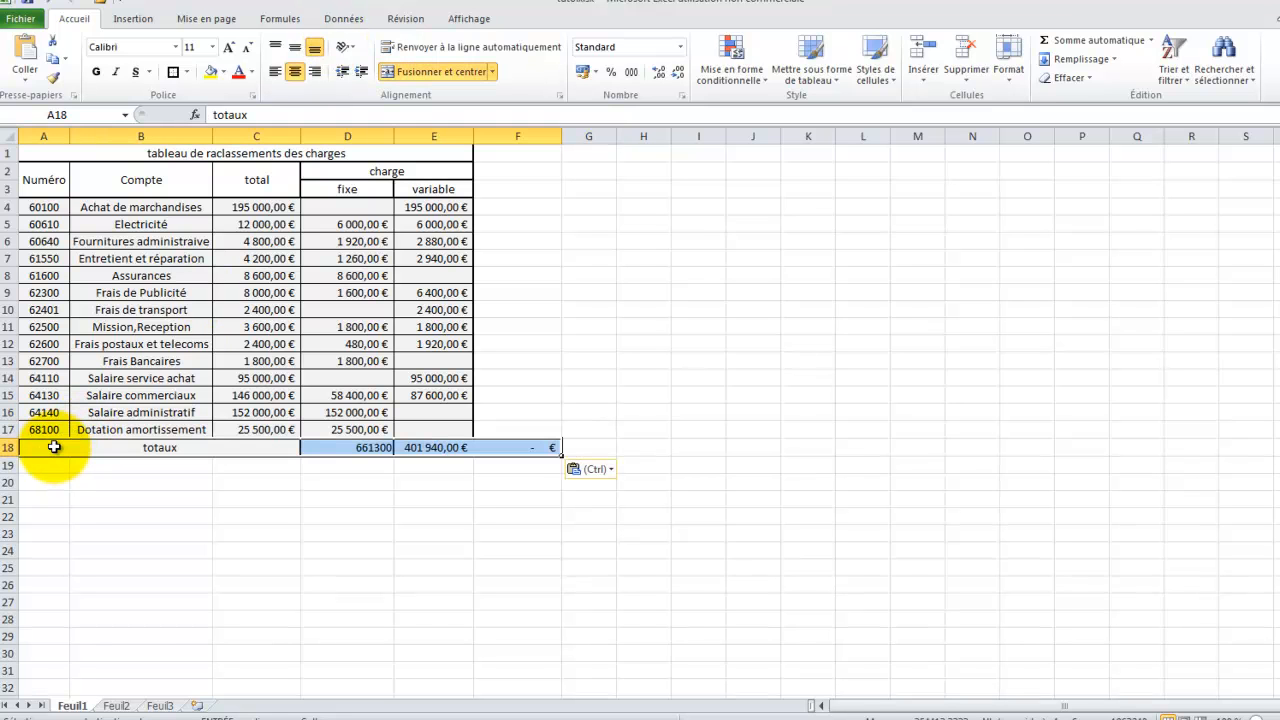
pyautogui.click(217, 518)
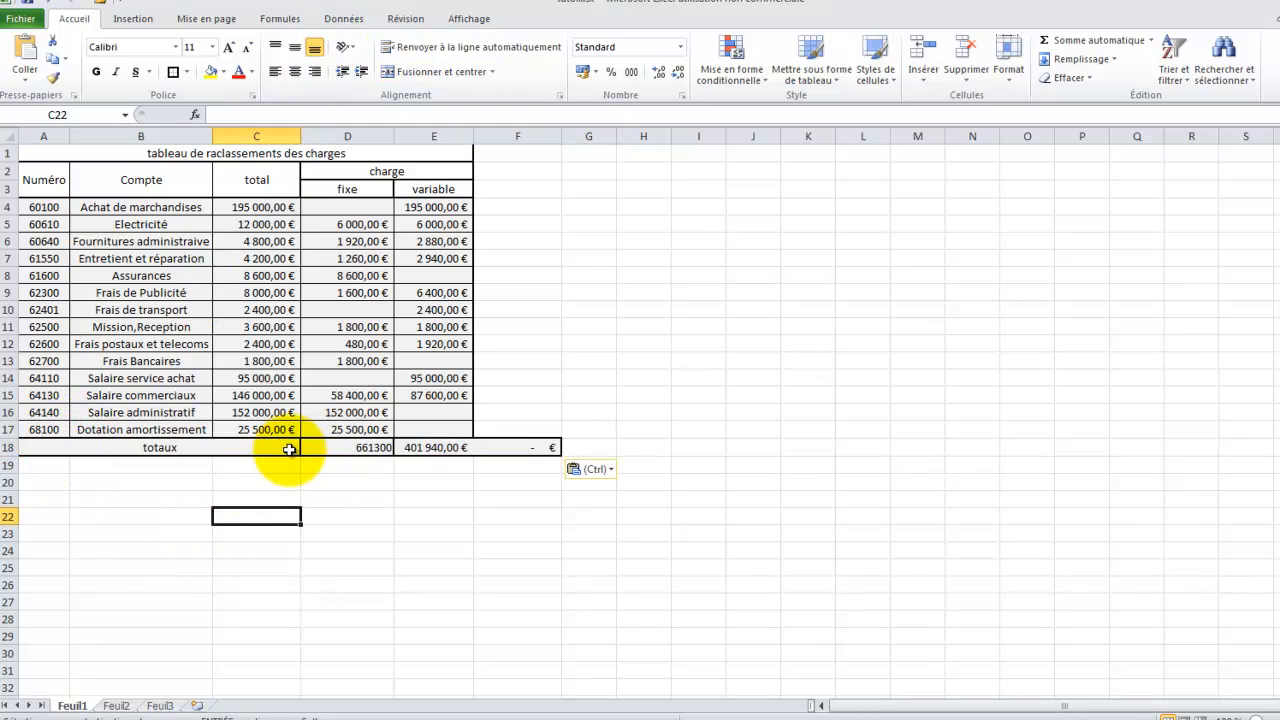
# - Unmerge the totaux label cell spanning A18:C18
pyautogui.click(278, 450)
pyautogui.click(423, 68)
pyautogui.click(423, 68)
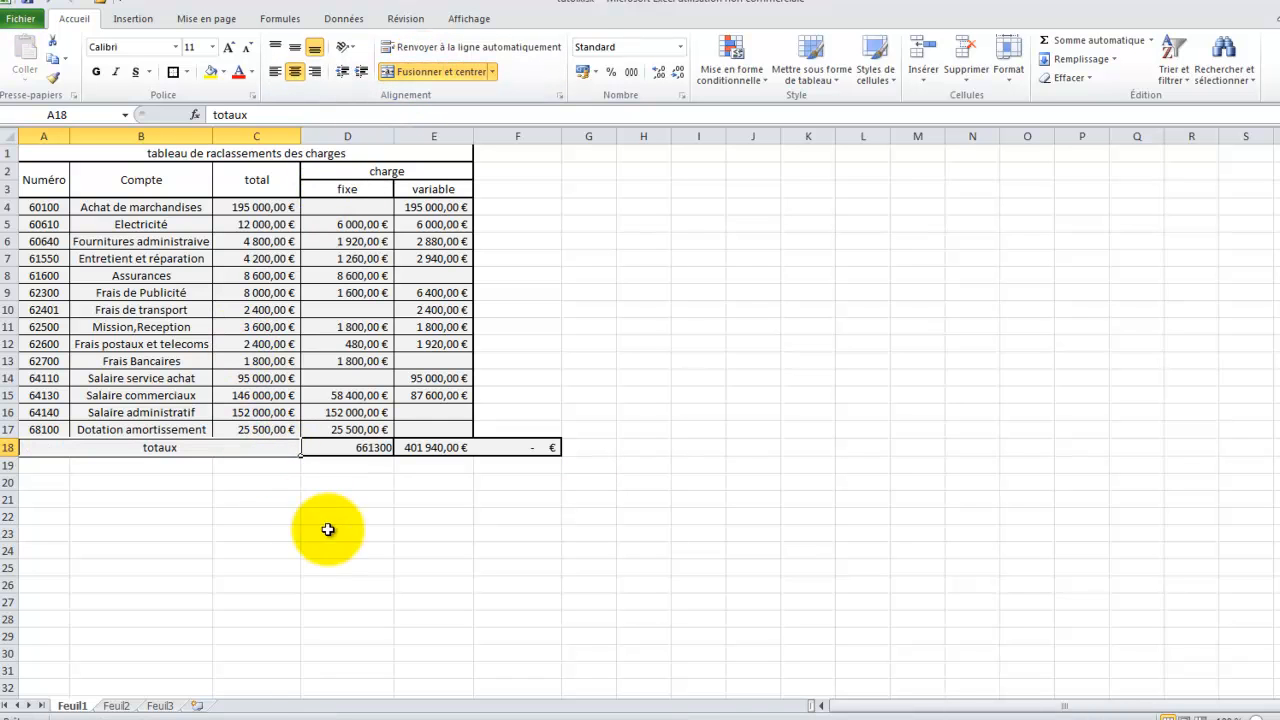
pyautogui.click(329, 530)
pyautogui.click(229, 448)
pyautogui.click(437, 71)
pyautogui.click(256, 550)
# - Move the three total cells from D18:F18 to C18:E18 so they sit under the table's amount columns
pyautogui.moveTo(311, 449); pyautogui.dragTo(482, 456)
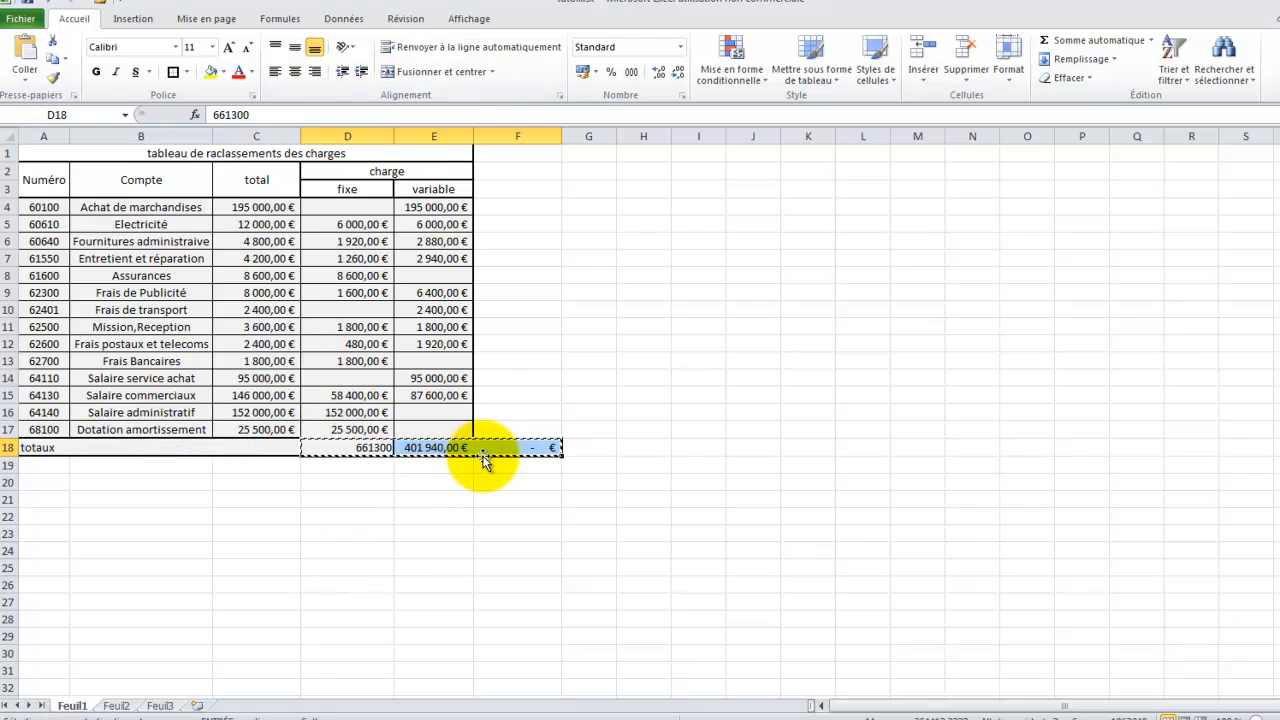
pyautogui.click(238, 451)
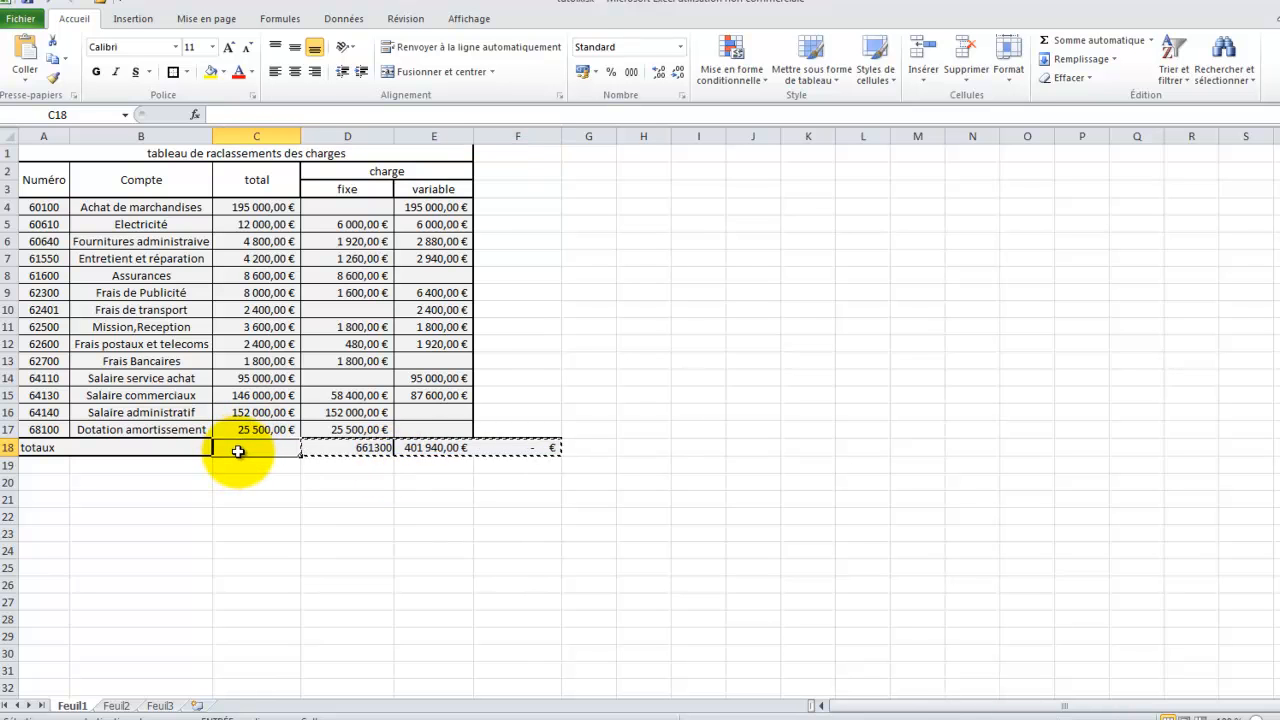
pyautogui.hotkey('ctrl', 'v')
pyautogui.click(240, 545)
# - Merge and center the totaux label across A18:B18
pyautogui.click(175, 449)
pyautogui.moveTo(168, 449); pyautogui.dragTo(34, 449)
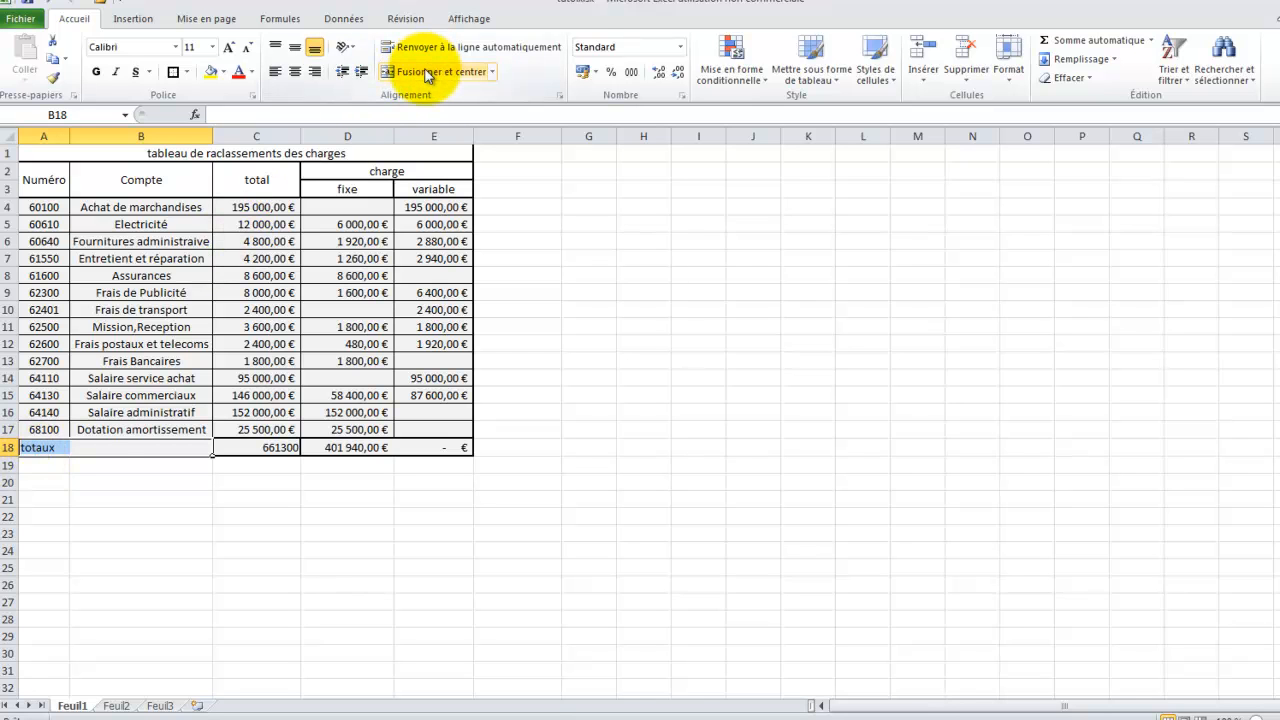
pyautogui.click(428, 72)
pyautogui.click(240, 499)
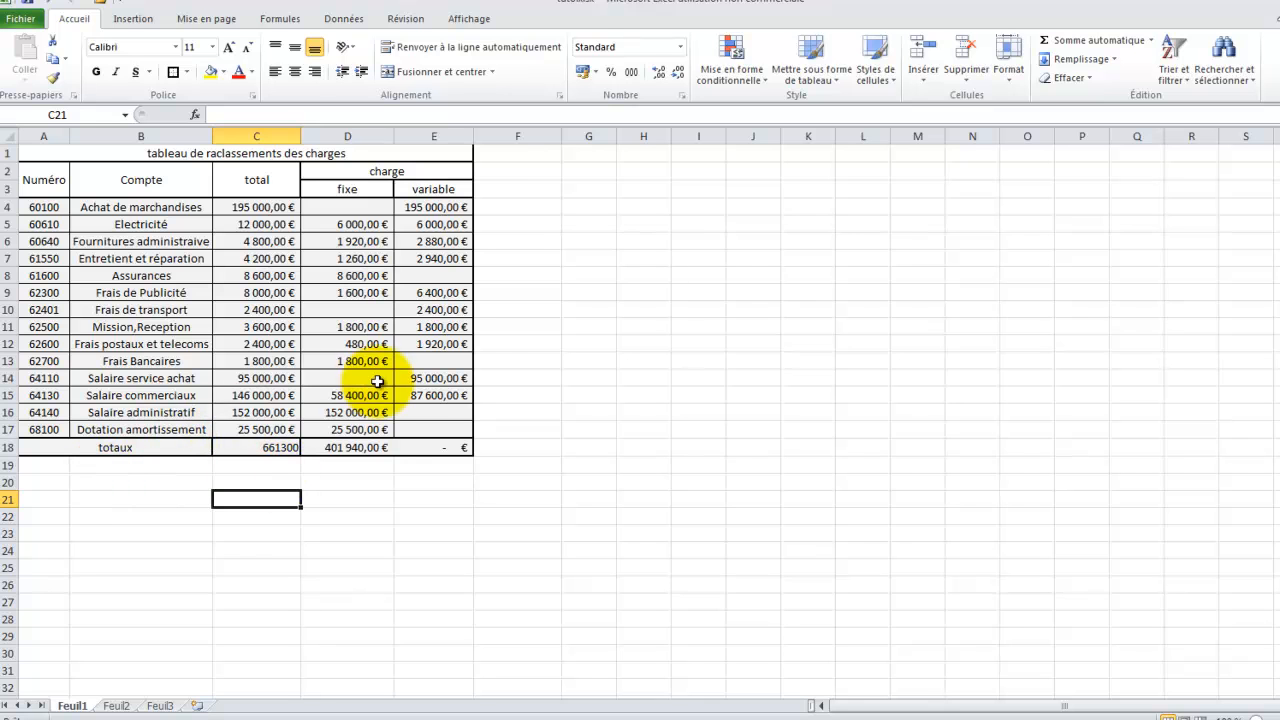
pyautogui.click(589, 207)
pyautogui.click(597, 256)
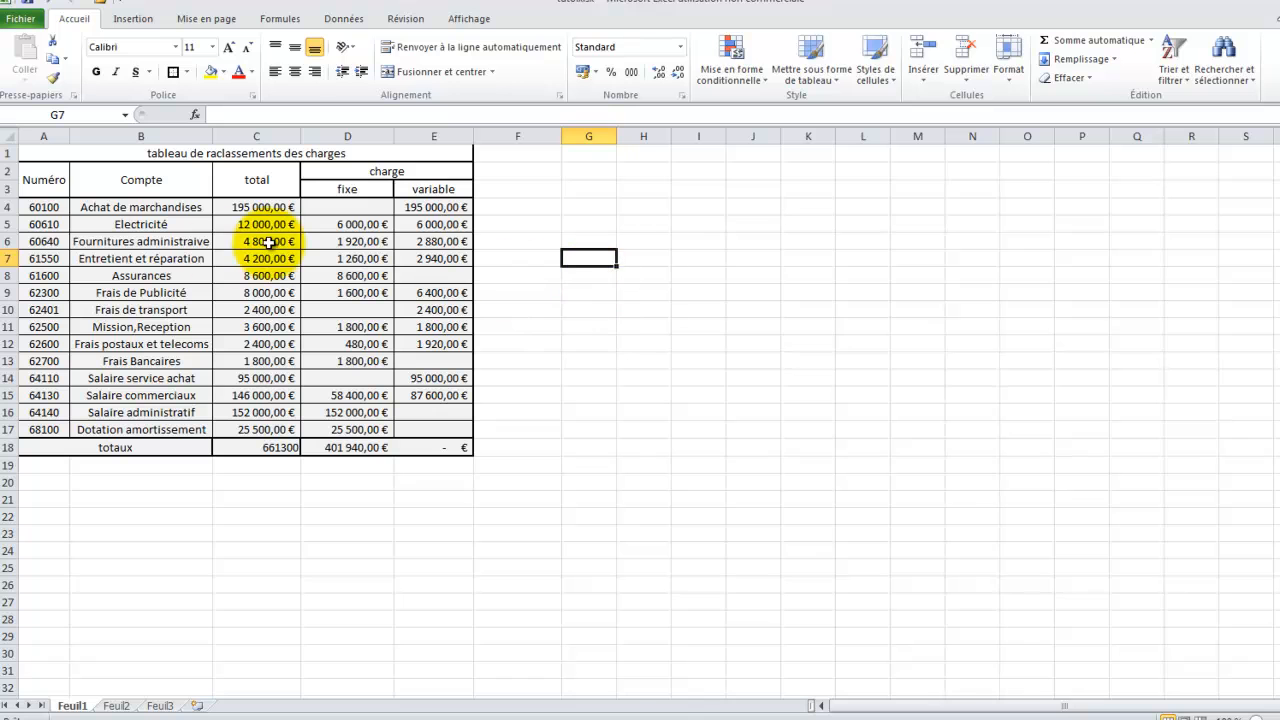
# - Clear the =SOMME(F4:F17) formula from the variable total in E18
pyautogui.click(510, 566)
pyautogui.click(443, 447)
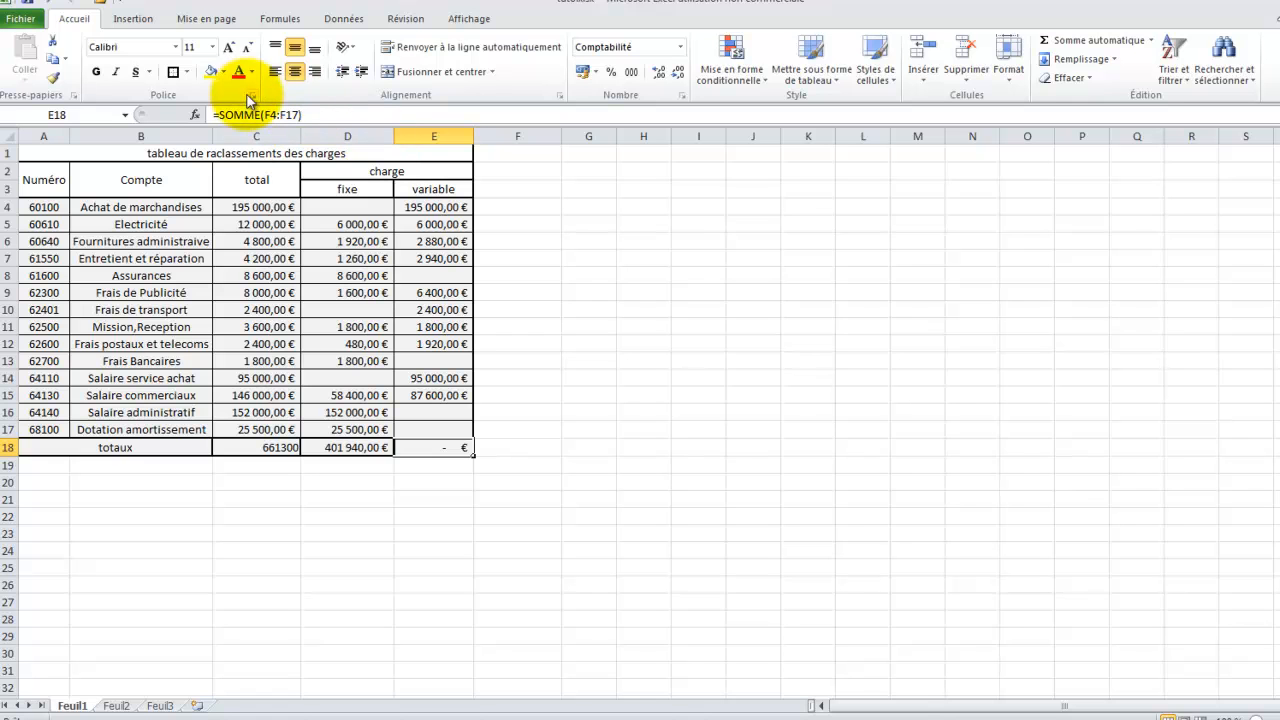
pyautogui.click(497, 507)
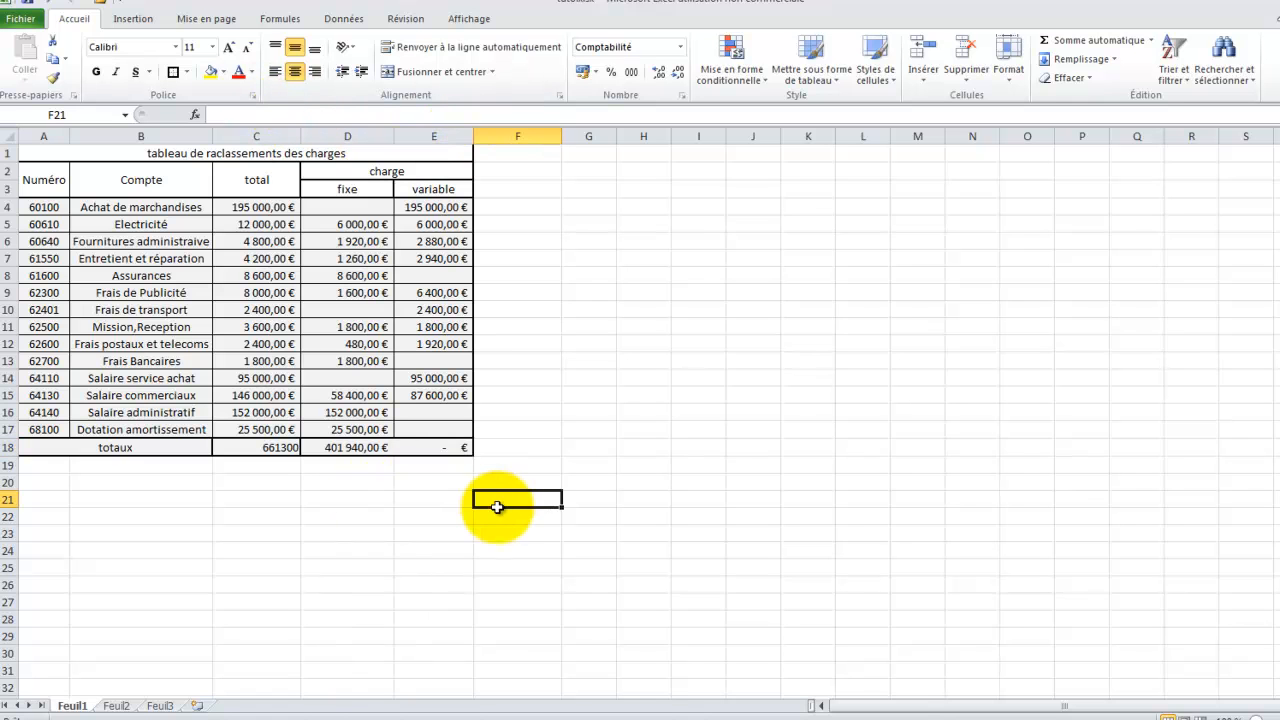
pyautogui.click(448, 450)
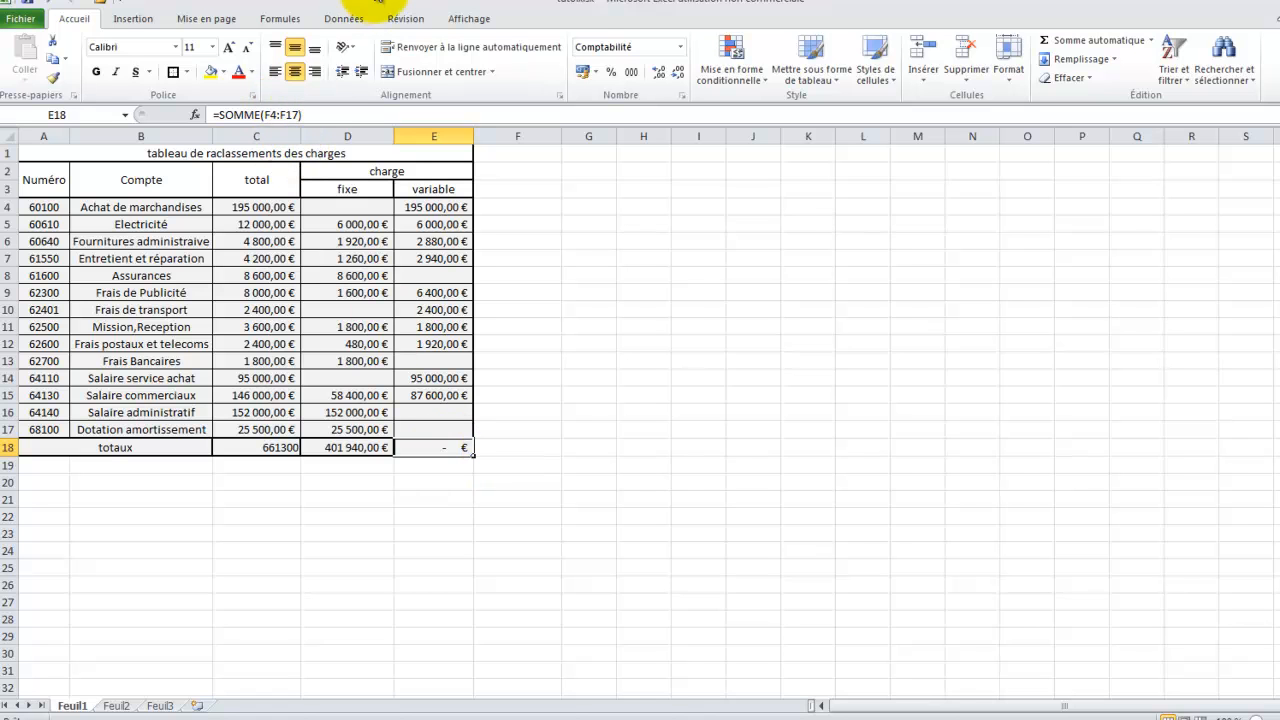
pyautogui.click(318, 115)
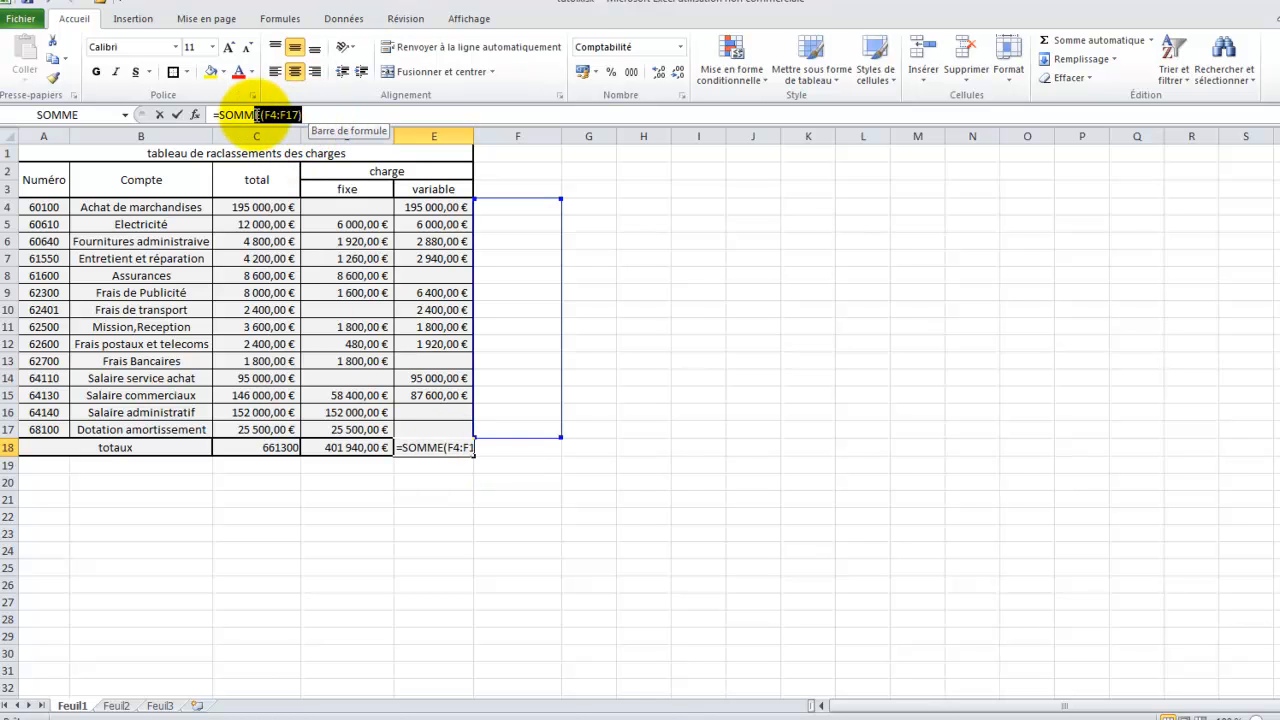
pyautogui.moveTo(301, 117); pyautogui.dragTo(220, 115)
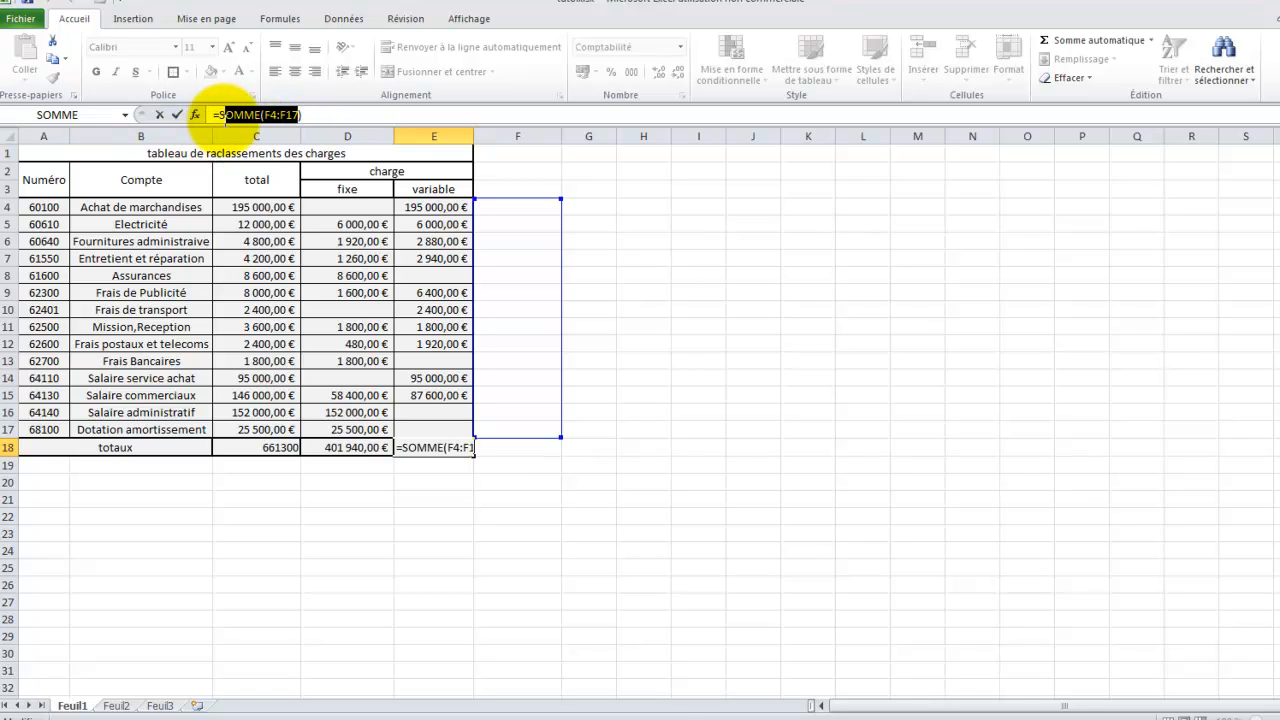
pyautogui.press('Delete')
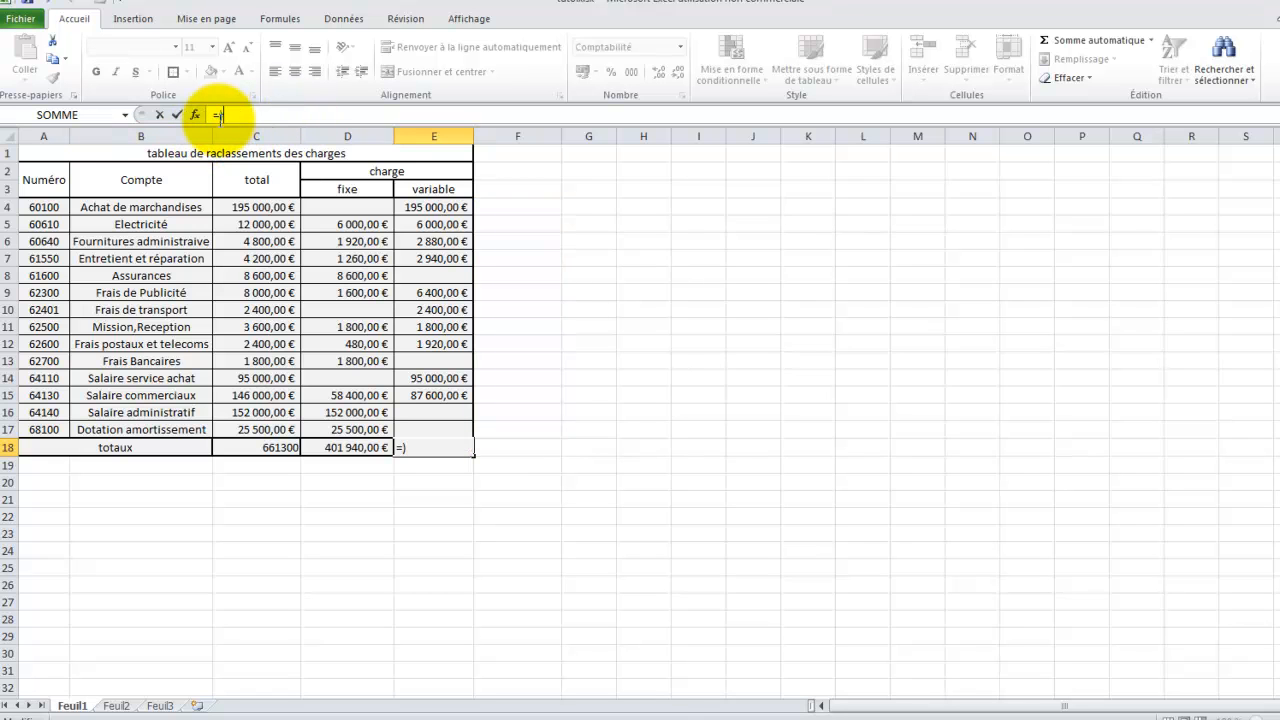
pyautogui.click(368, 548)
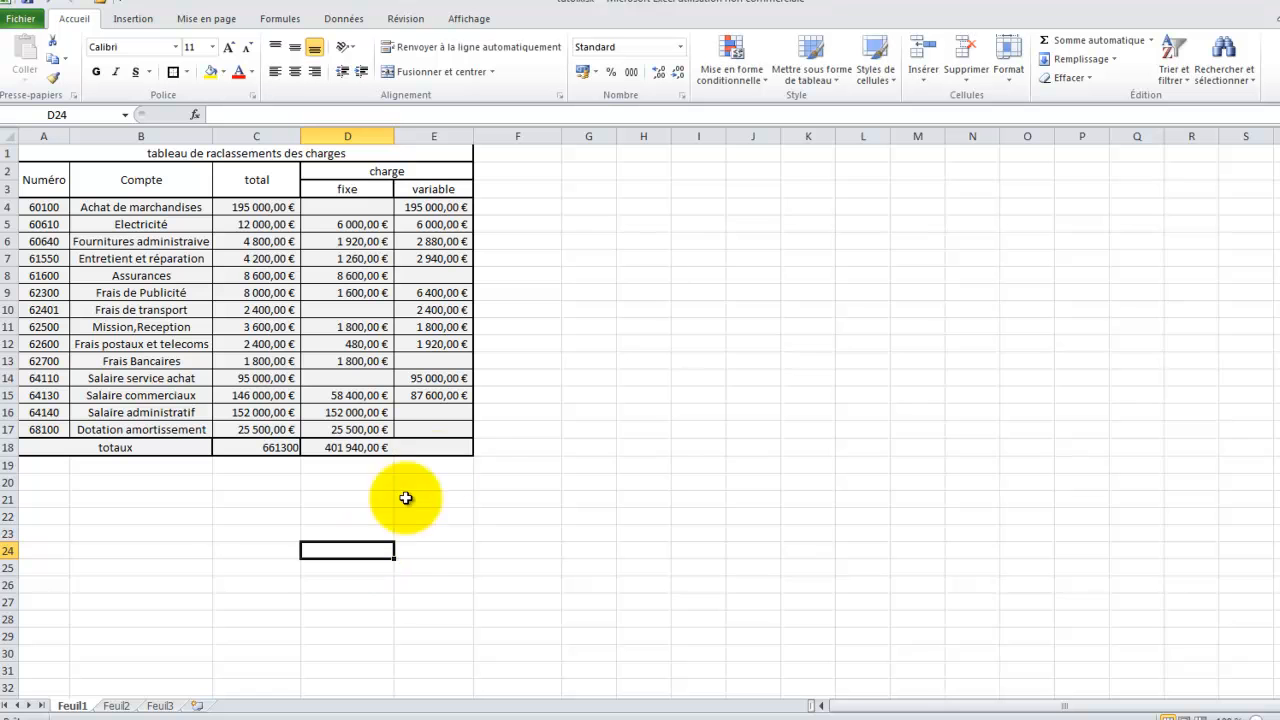
pyautogui.click(418, 451)
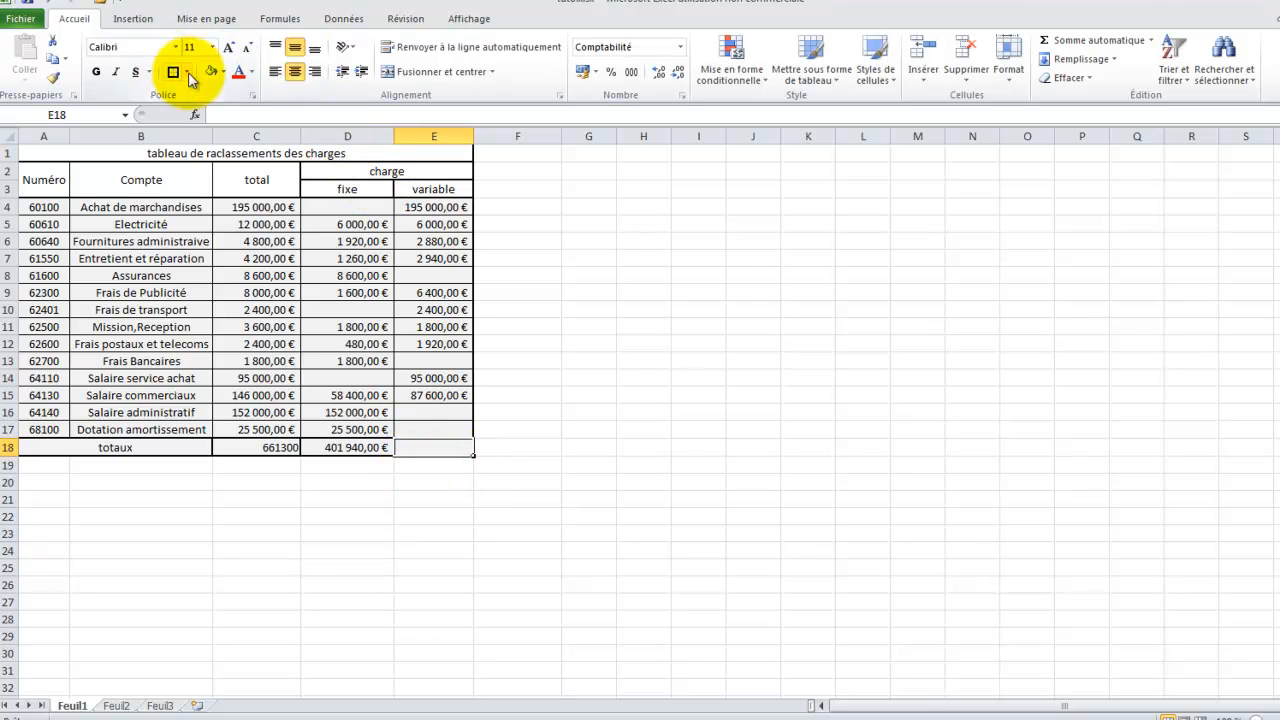
pyautogui.click(626, 412)
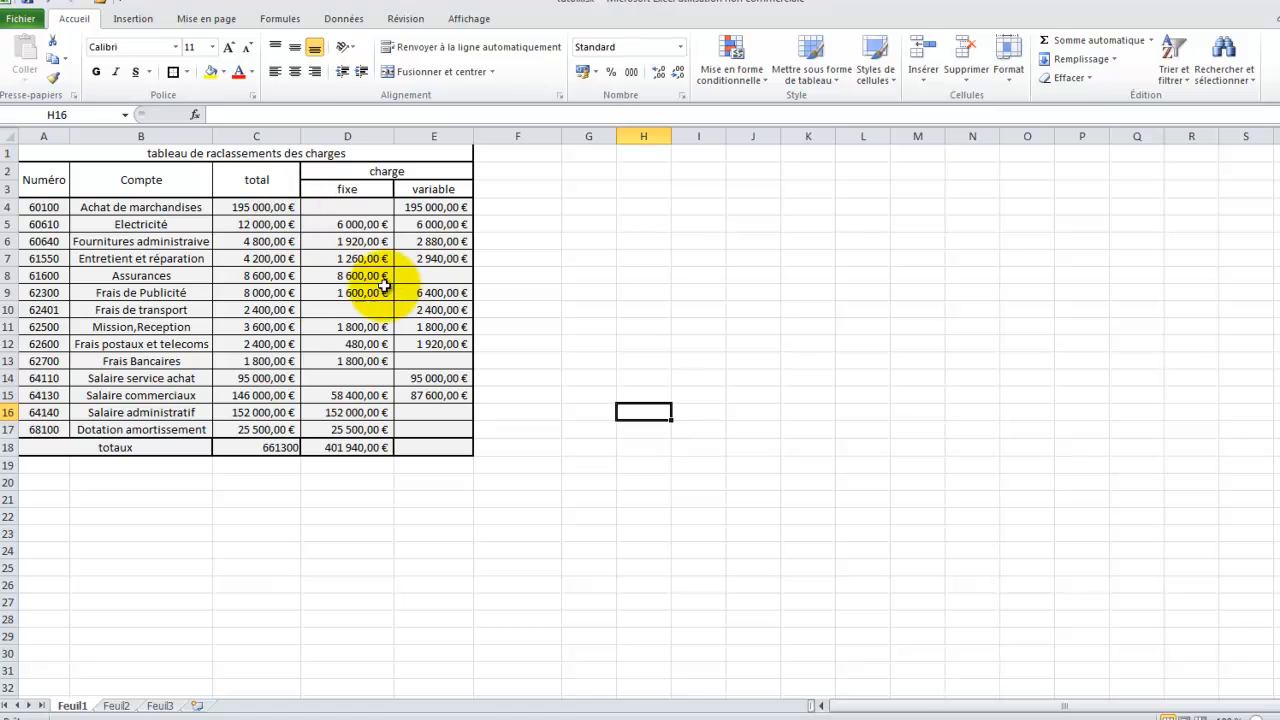
# - Fill the merged title row of the table with light blue
pyautogui.click(114, 154)
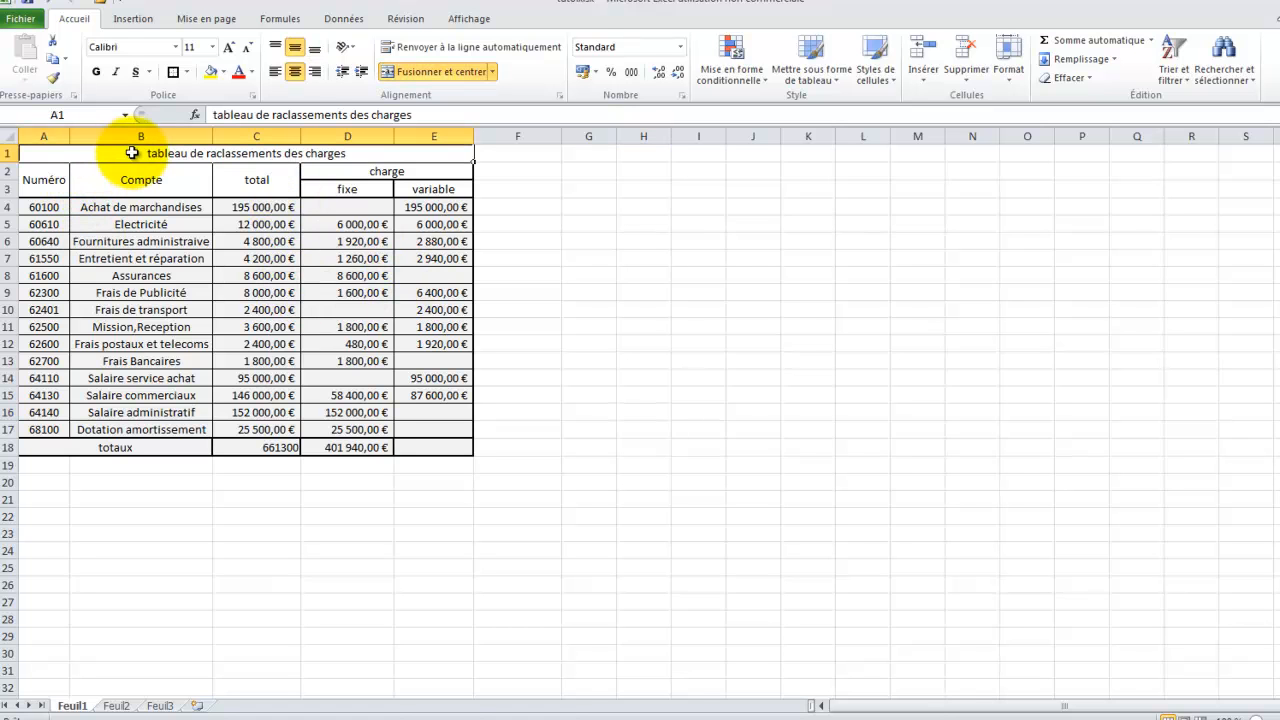
pyautogui.click(224, 73)
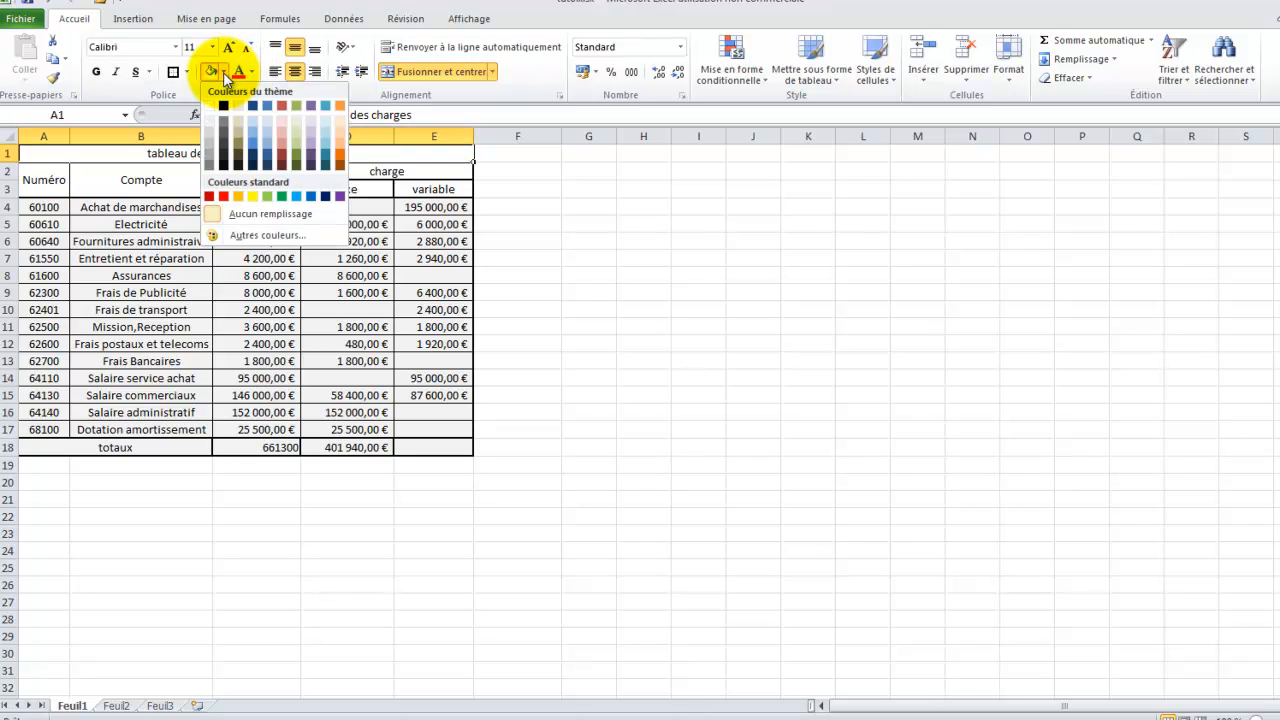
pyautogui.click(267, 126)
# - Fill the totaux row A18:E18 with light red
pyautogui.click(447, 374)
pyautogui.moveTo(440, 452); pyautogui.dragTo(184, 447)
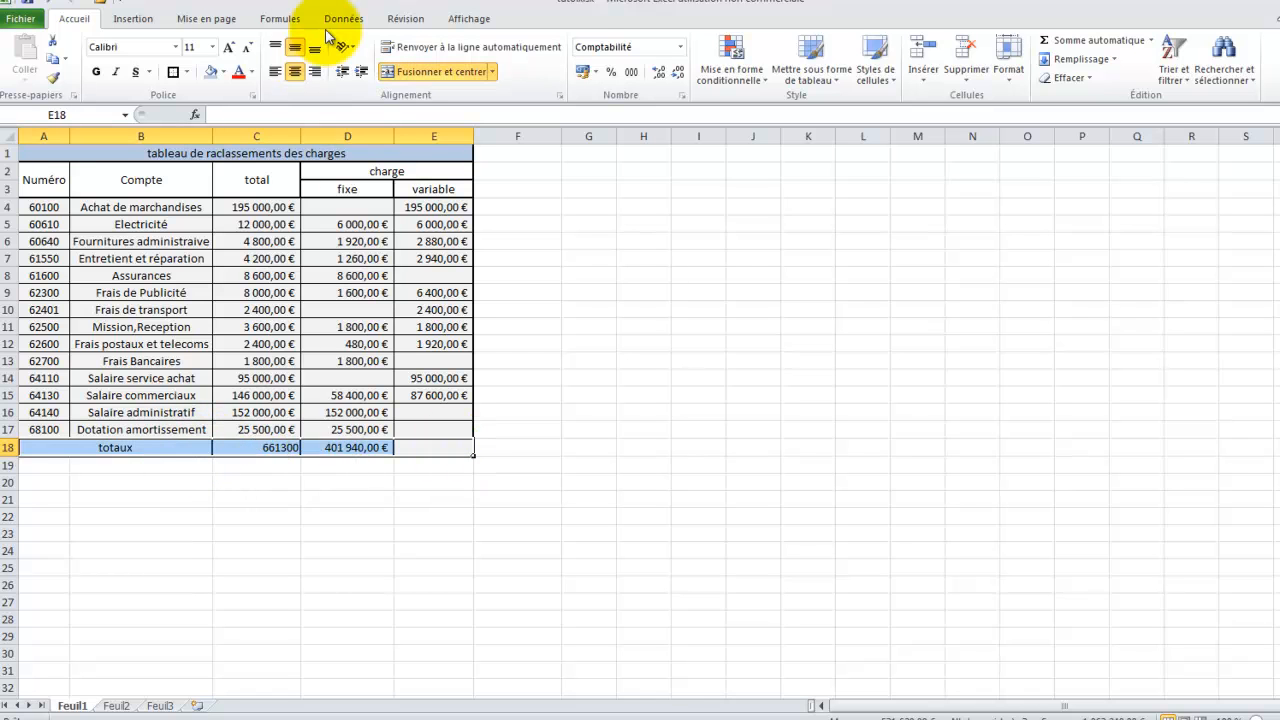
pyautogui.click(221, 72)
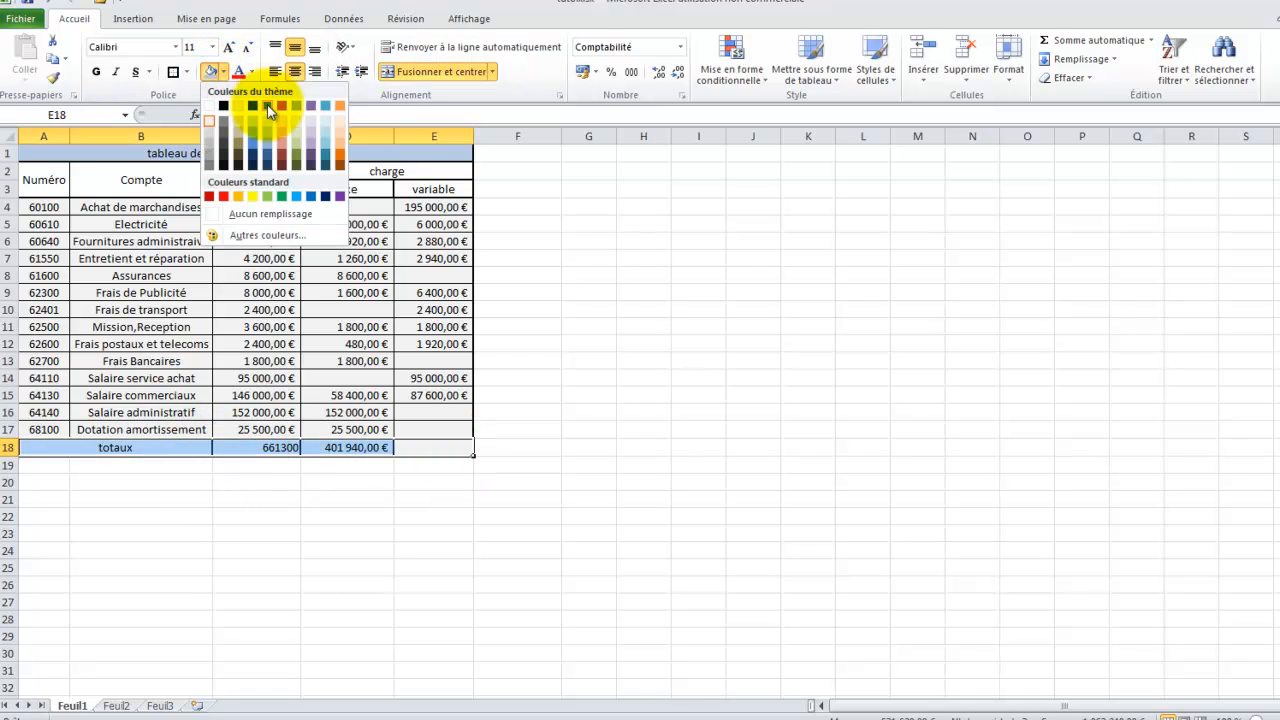
pyautogui.click(285, 142)
pyautogui.click(530, 310)
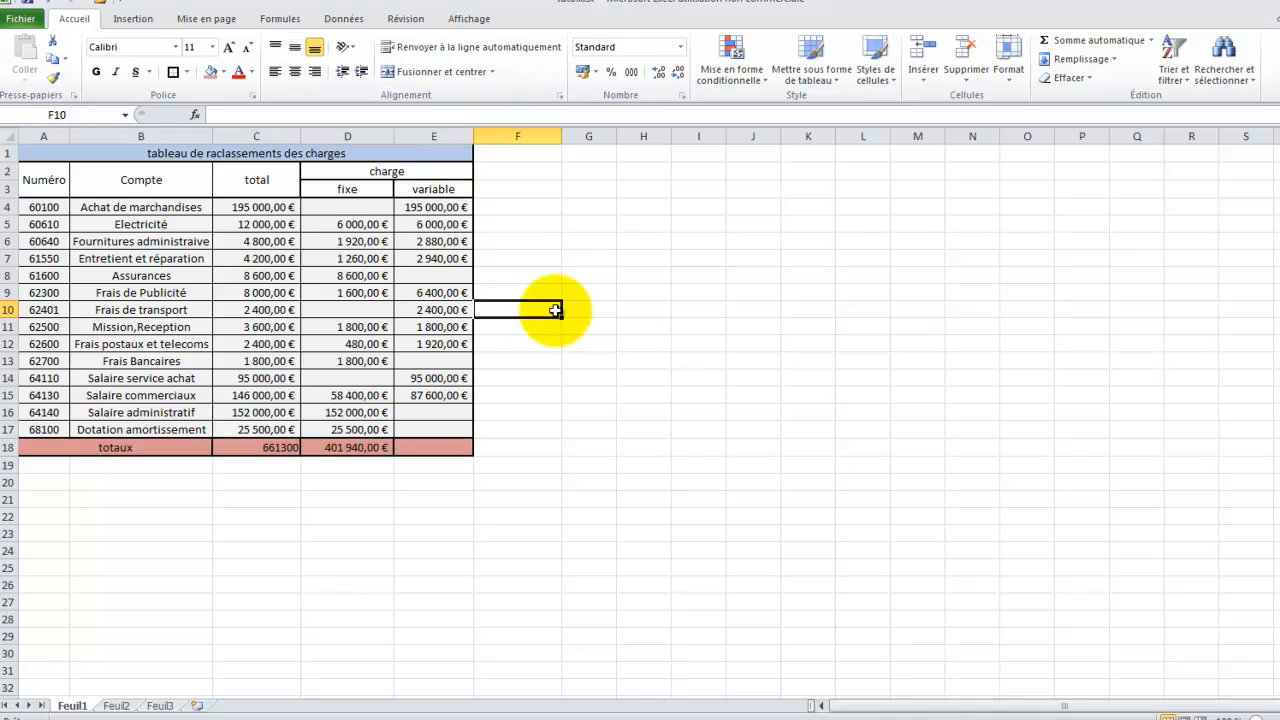
pyautogui.moveTo(40, 209); pyautogui.dragTo(417, 430)
pyautogui.click(588, 412)
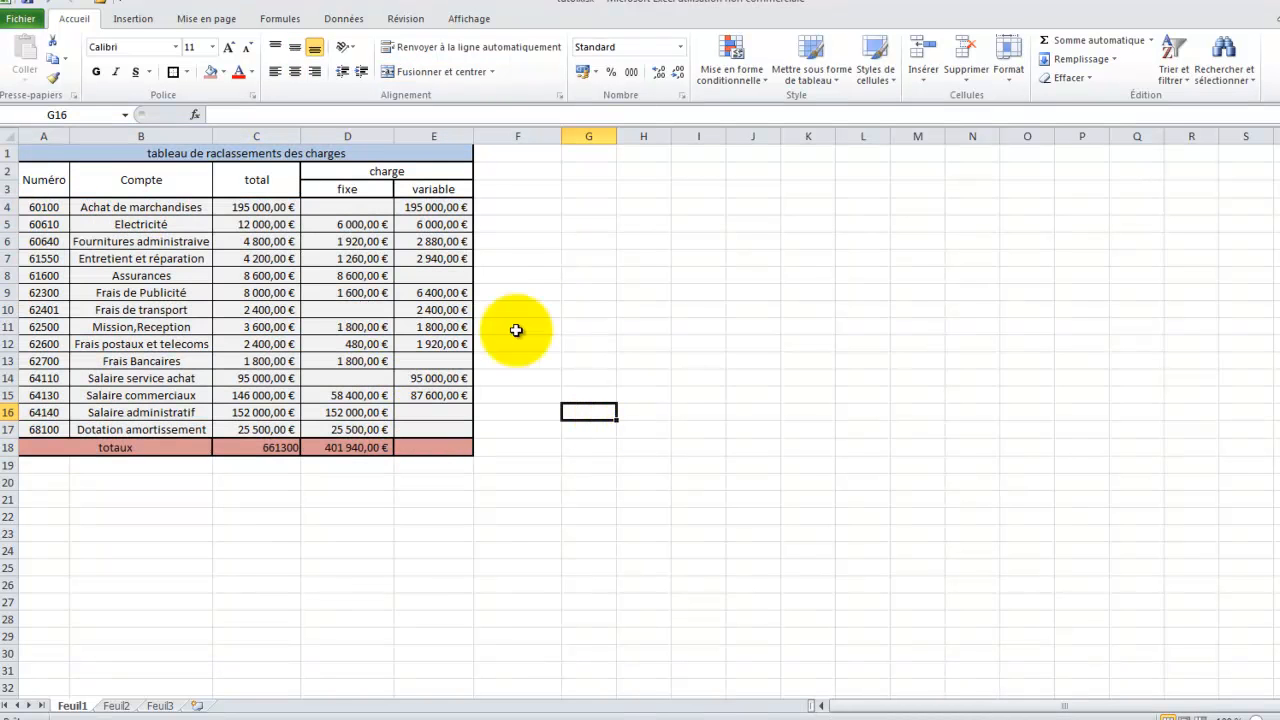
pyautogui.moveTo(60, 182); pyautogui.dragTo(381, 182)
pyautogui.click(575, 256)
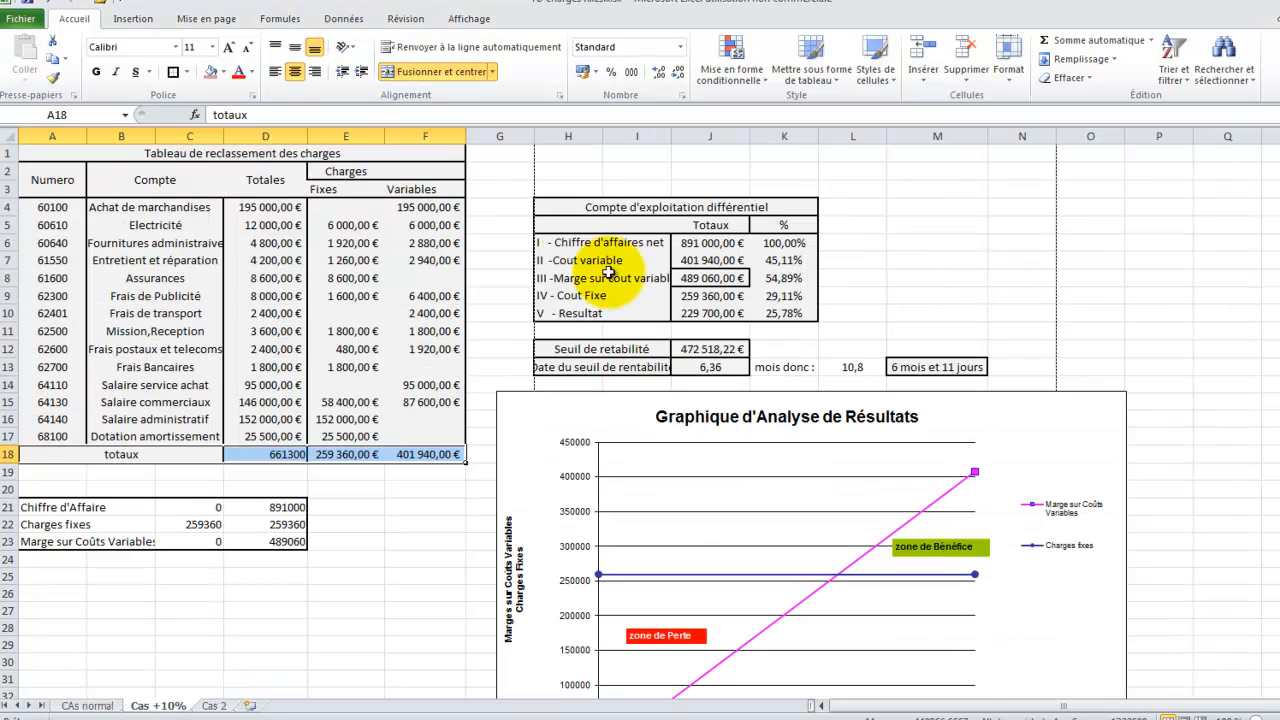
# - Examine the Compte d'exploitation différentiel table H4:K10 in TD charges fixes.xlsx
pyautogui.click(441, 562)
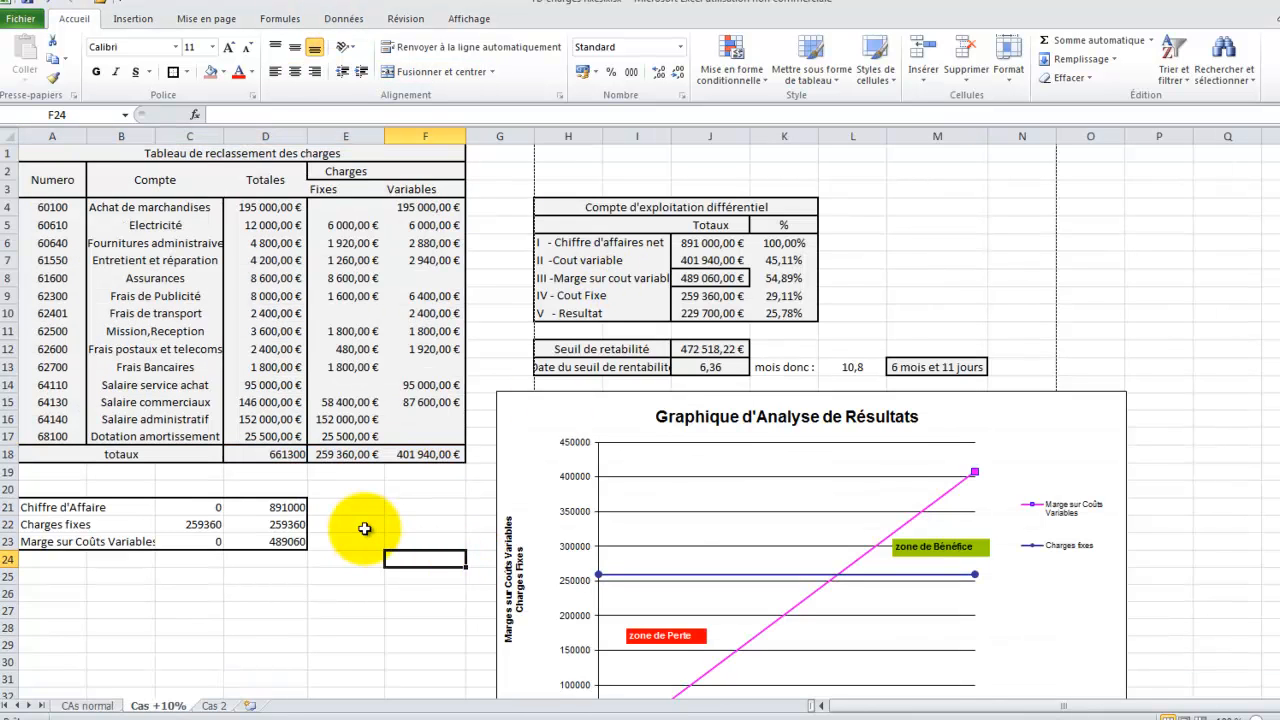
pyautogui.moveTo(603, 210); pyautogui.dragTo(656, 310)
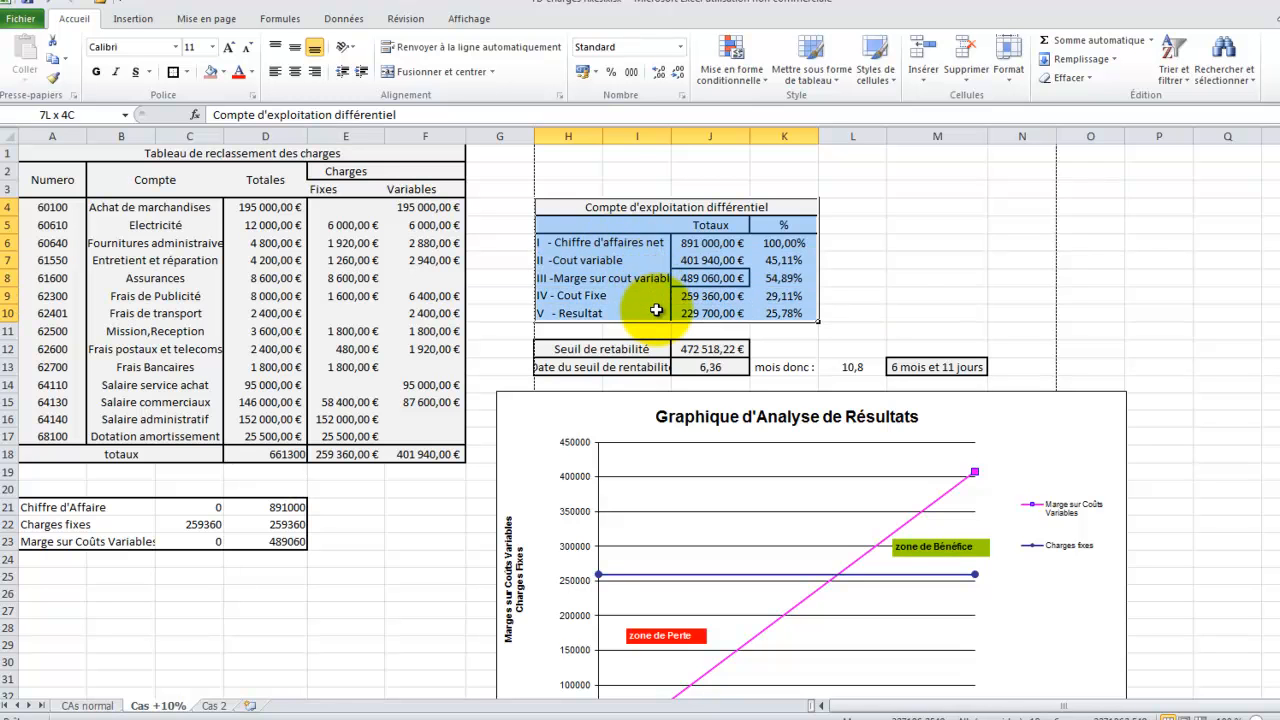
pyautogui.click(894, 294)
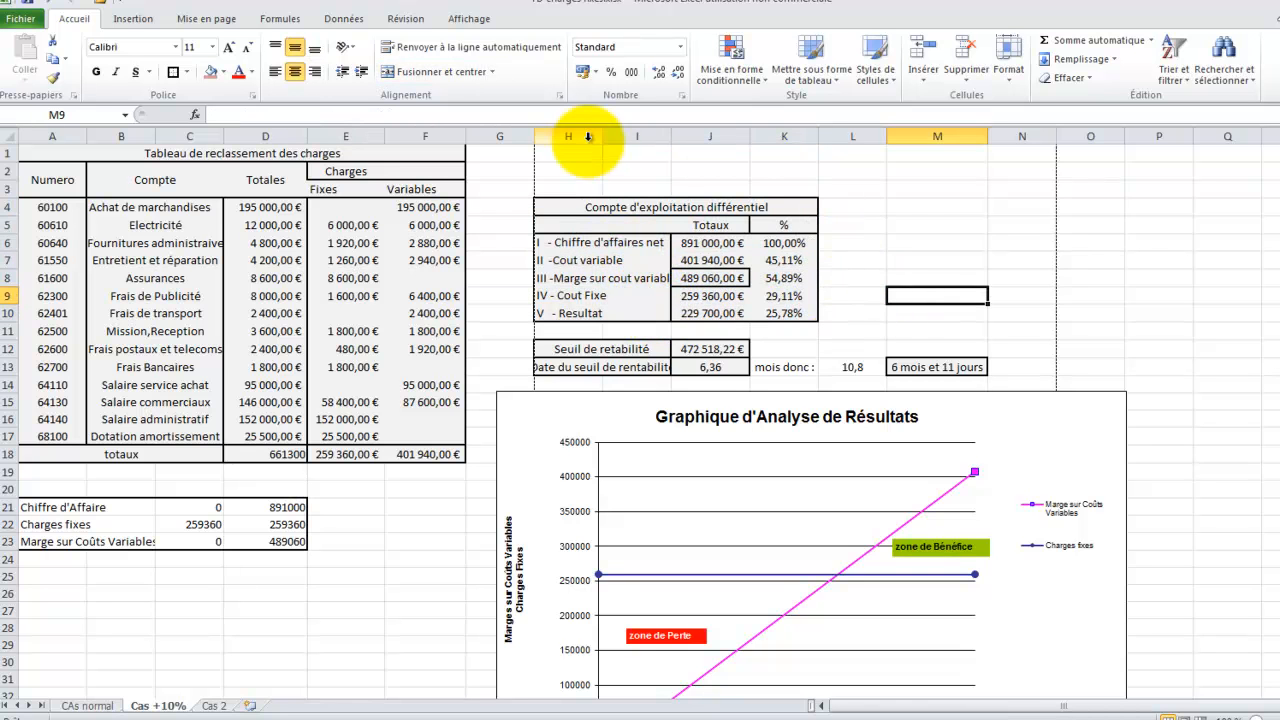
# - Switch back to tuto.xlsx and enter =E4:E17 in the variable total cell E18
pyautogui.click(342, 0)
pyautogui.click(342, 44)
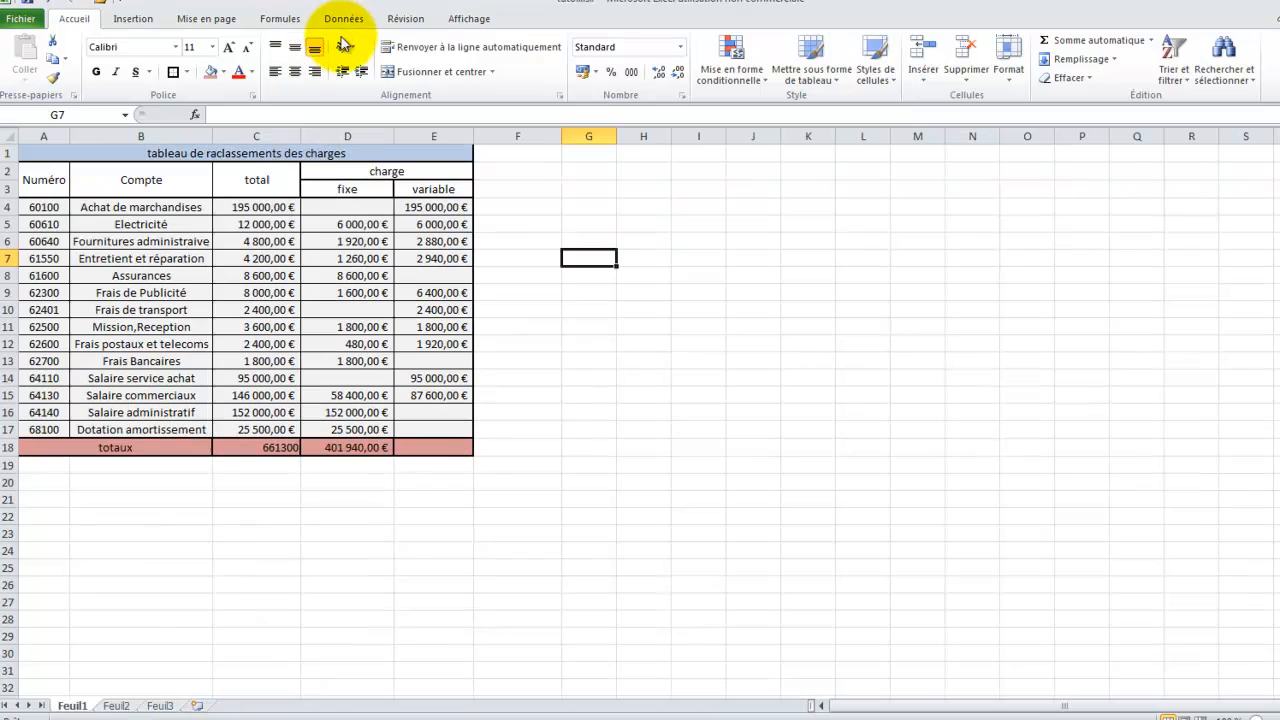
pyautogui.click(515, 395)
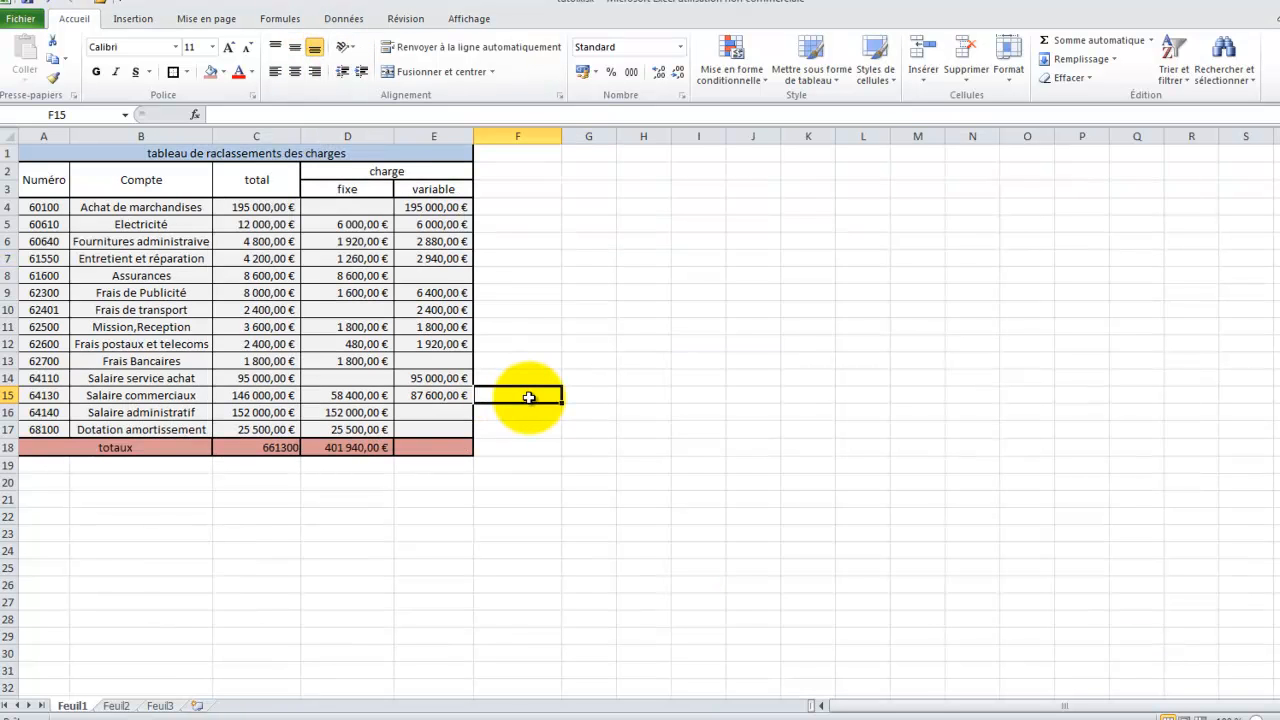
pyautogui.click(425, 209)
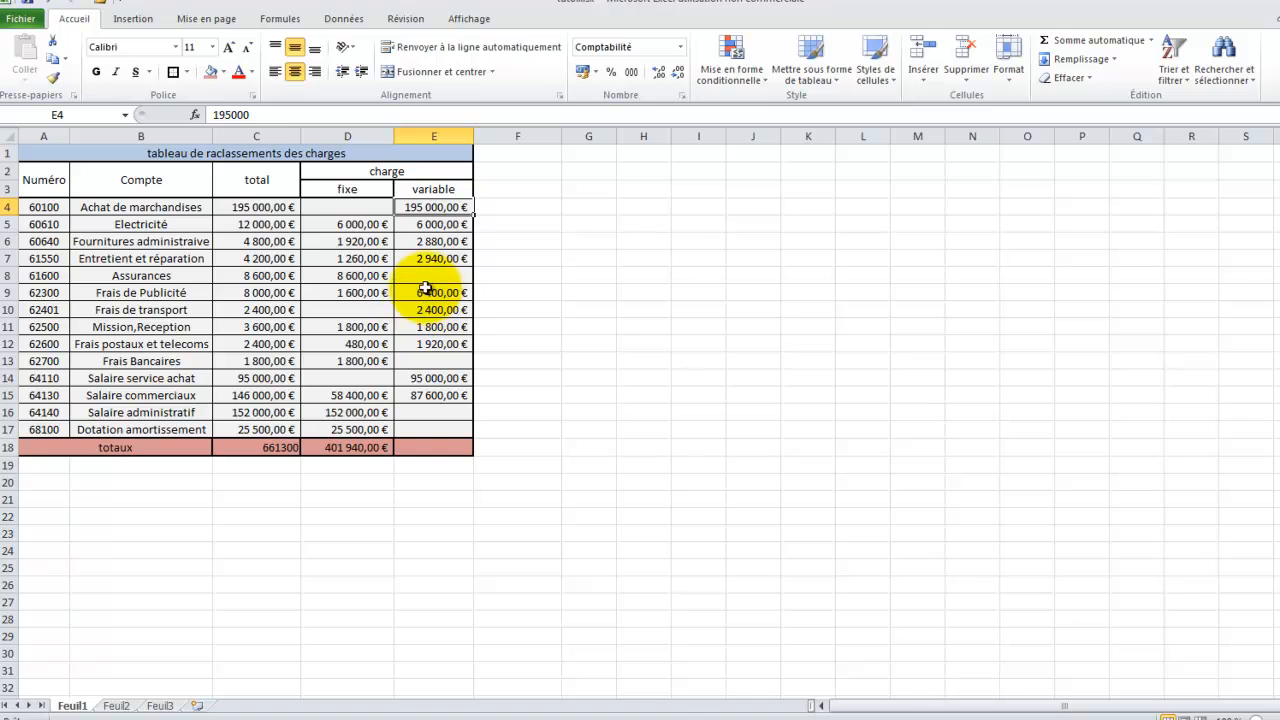
pyautogui.click(432, 448)
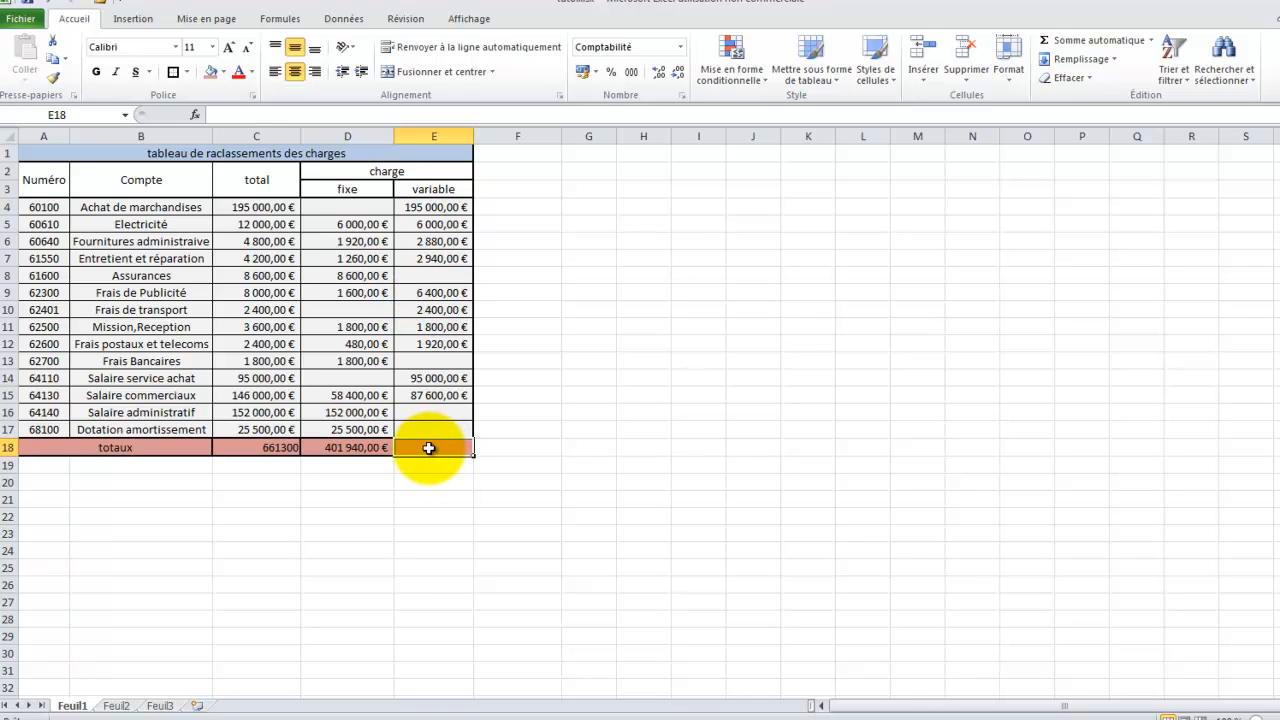
pyautogui.click(222, 115)
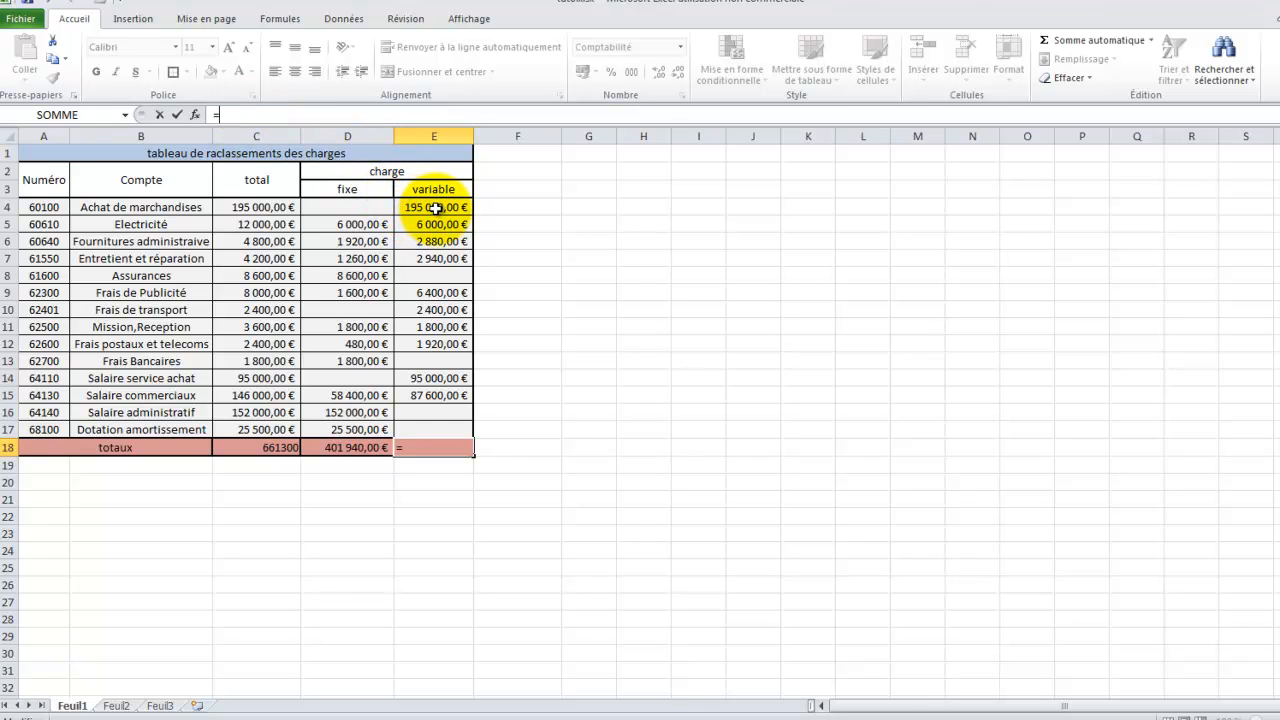
pyautogui.moveTo(437, 207); pyautogui.dragTo(449, 427)
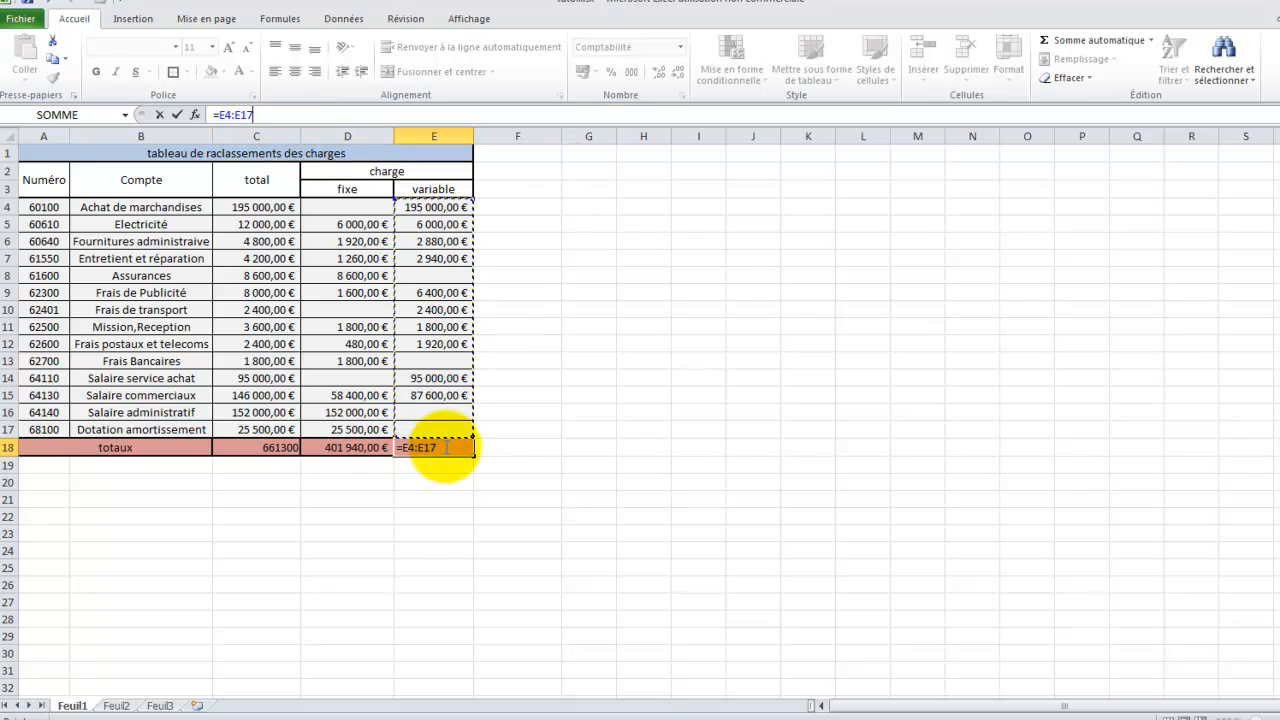
pyautogui.click(632, 291)
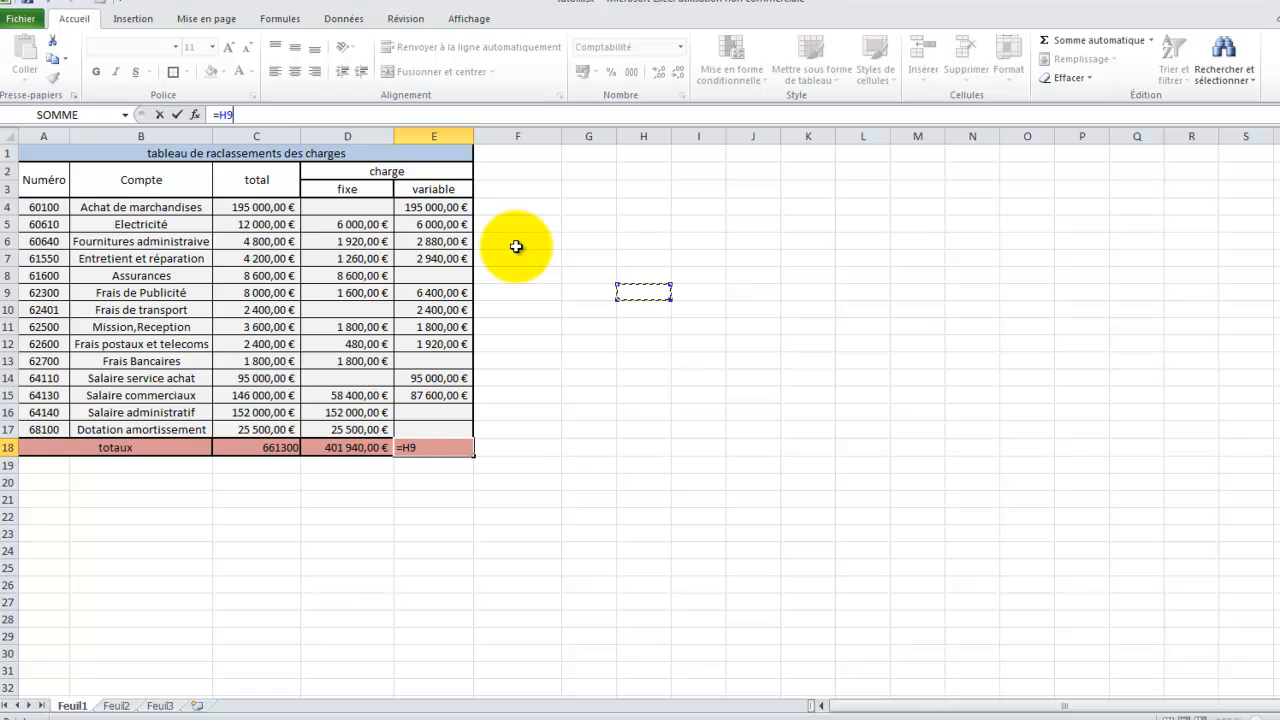
pyautogui.click(294, 119)
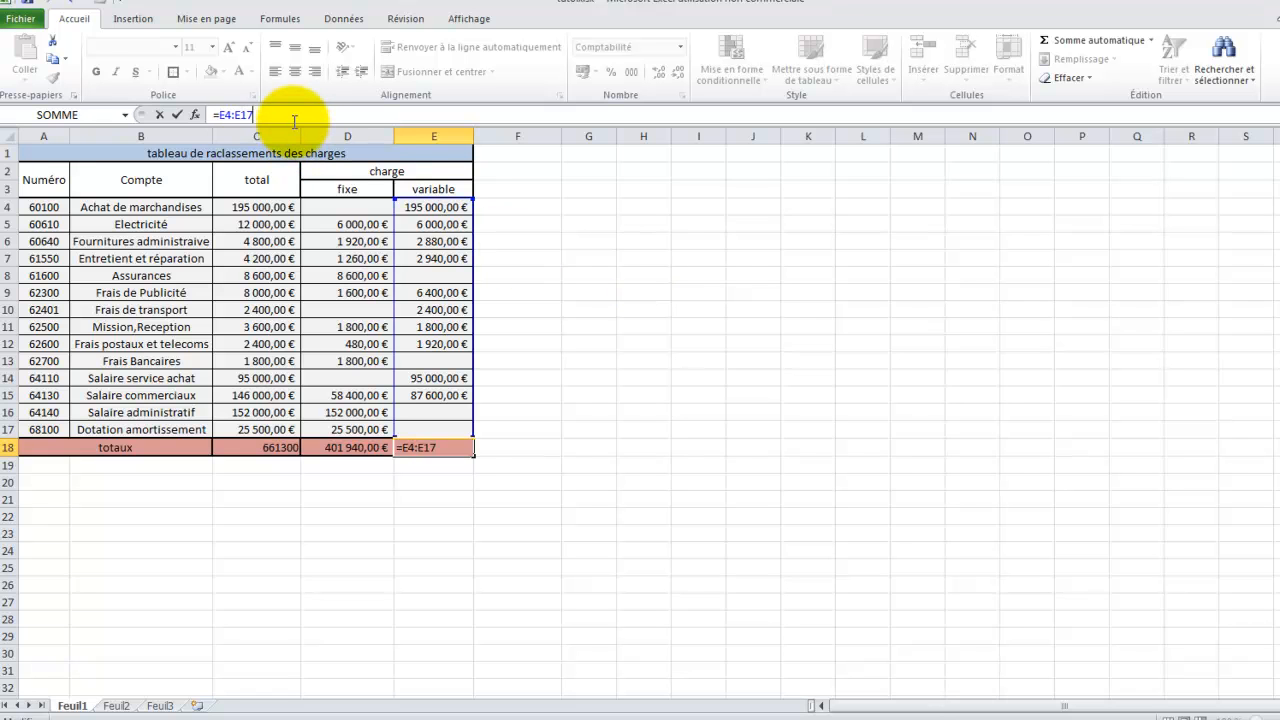
pyautogui.press('Return')
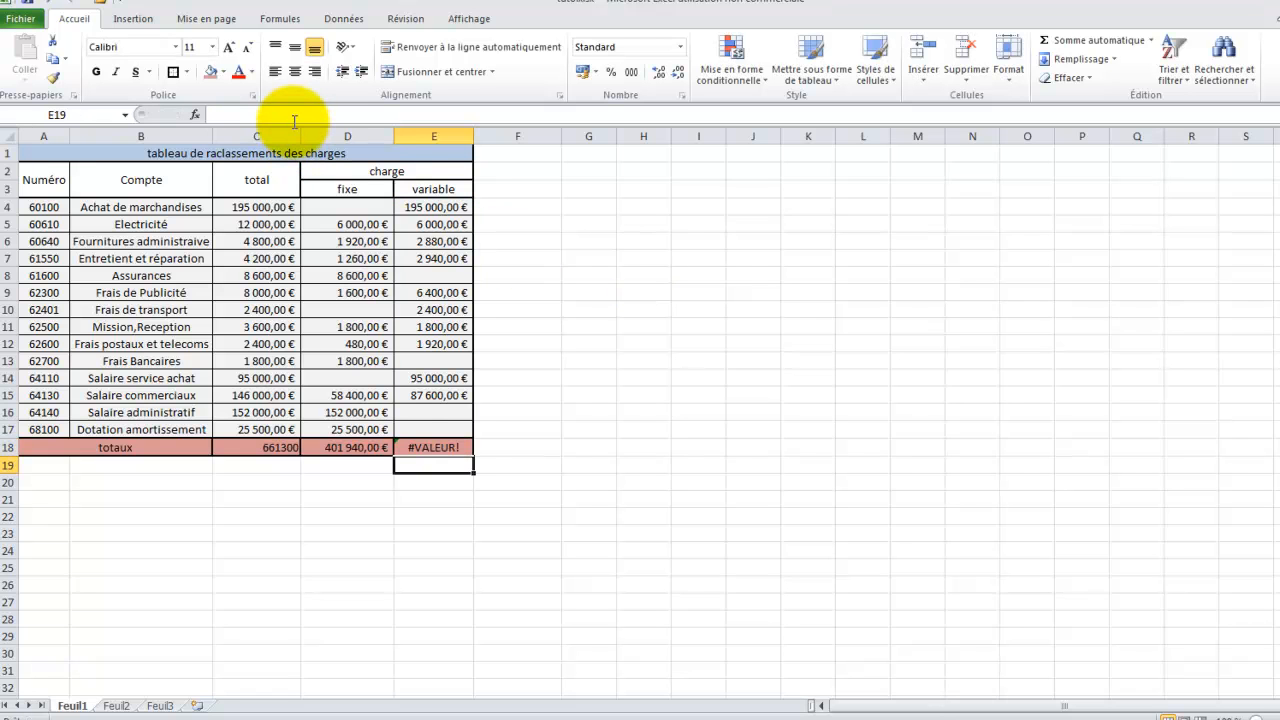
# - Widen column E slightly and change the variable total formula in E18 to =SOMME(E4:E17)
pyautogui.click(428, 448)
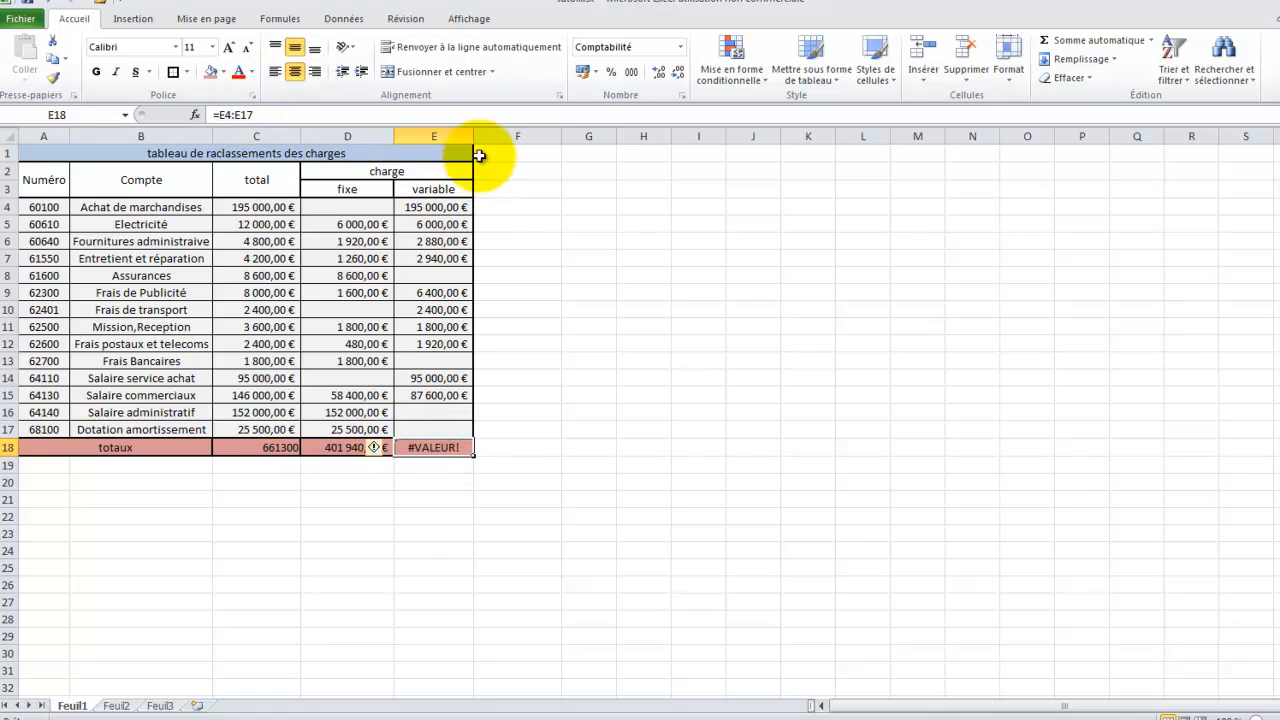
pyautogui.moveTo(474, 135); pyautogui.dragTo(480, 135)
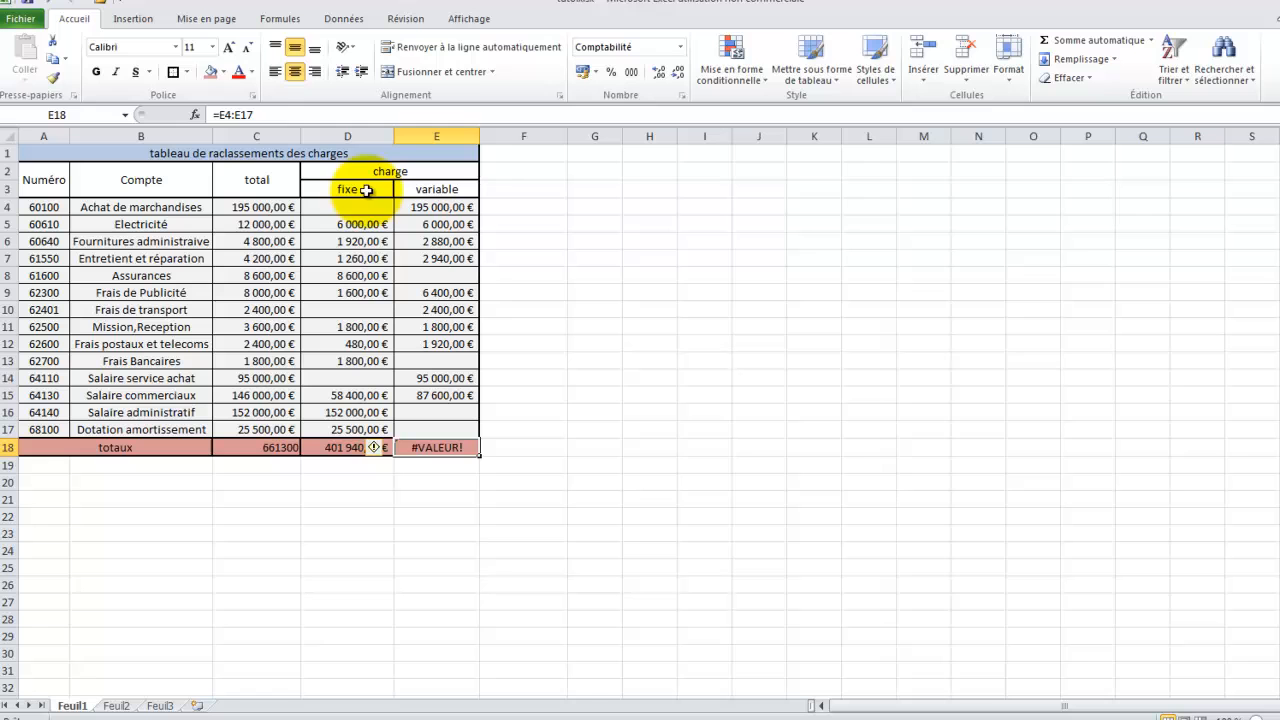
pyautogui.click(222, 115)
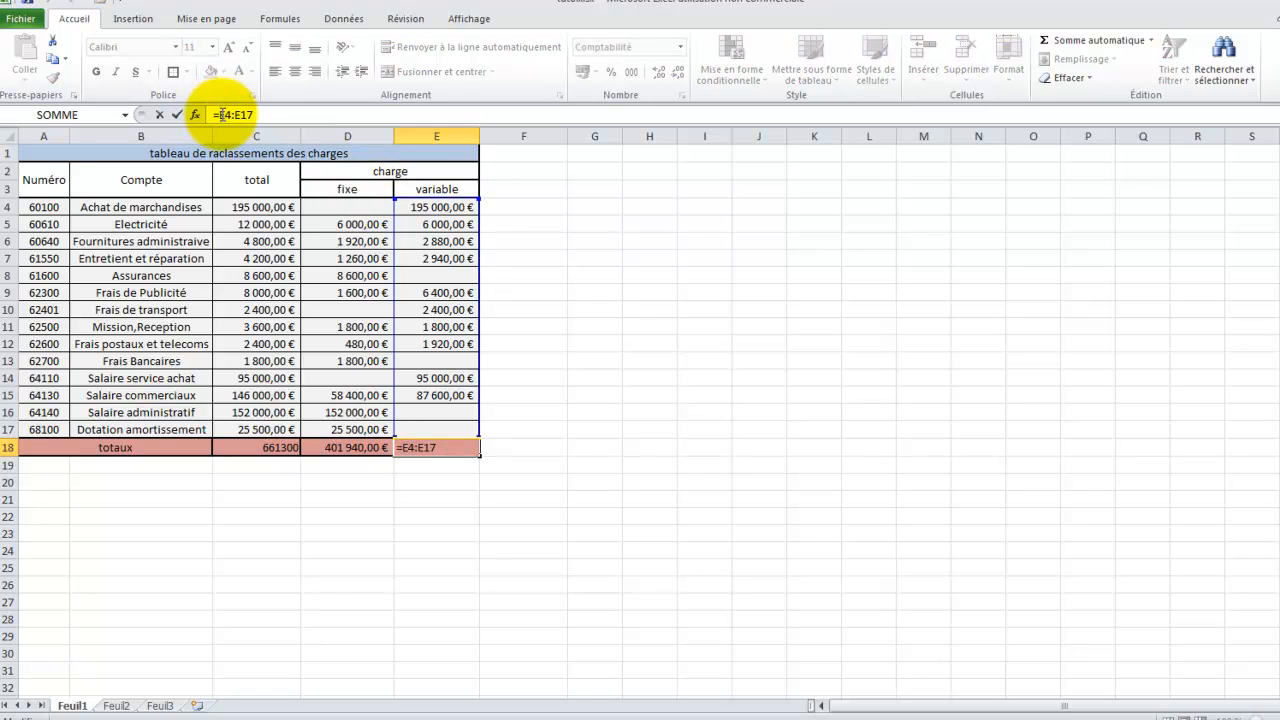
pyautogui.write('SOmme')
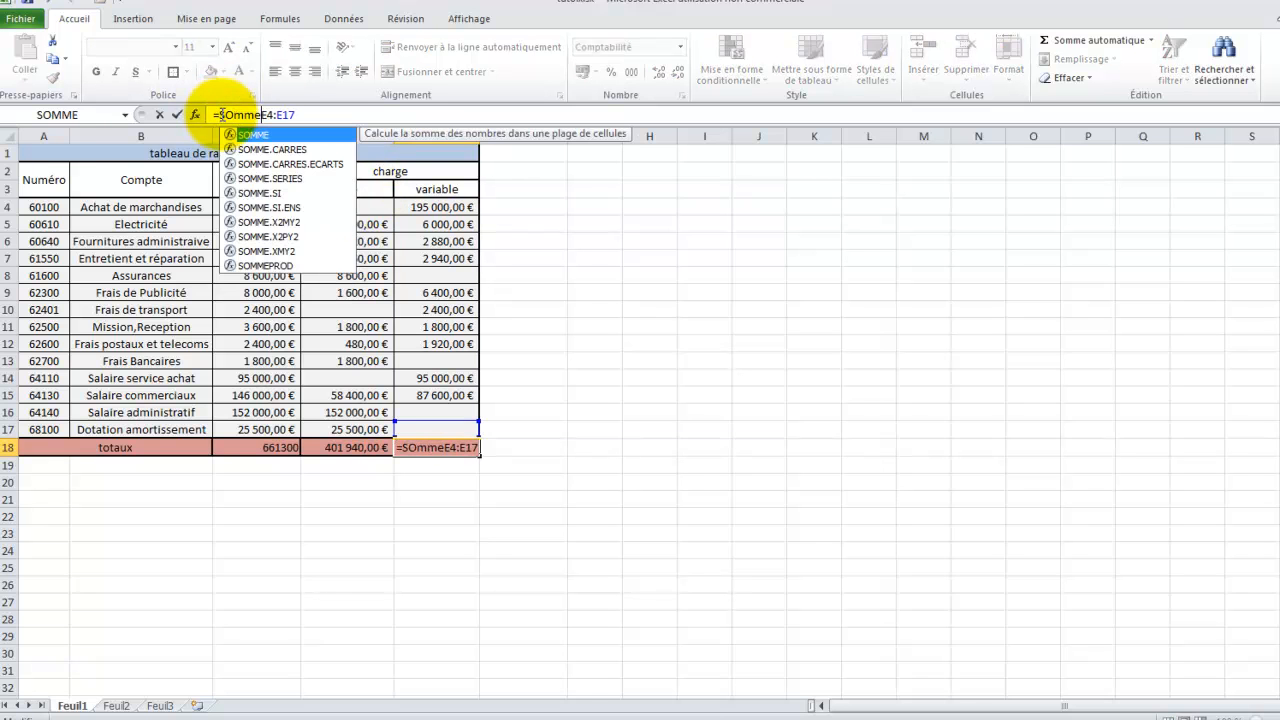
pyautogui.press('BackSpace')
pyautogui.press('BackSpace')
pyautogui.write('ME(')
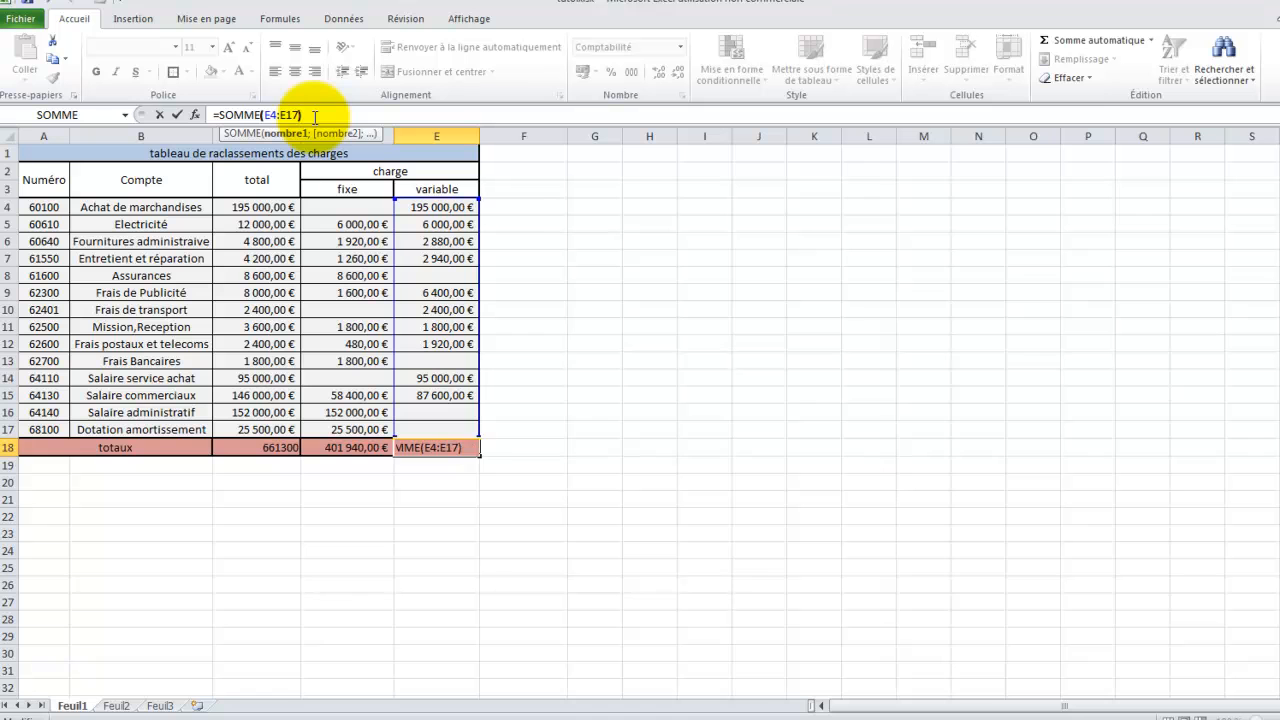
pyautogui.press('Return')
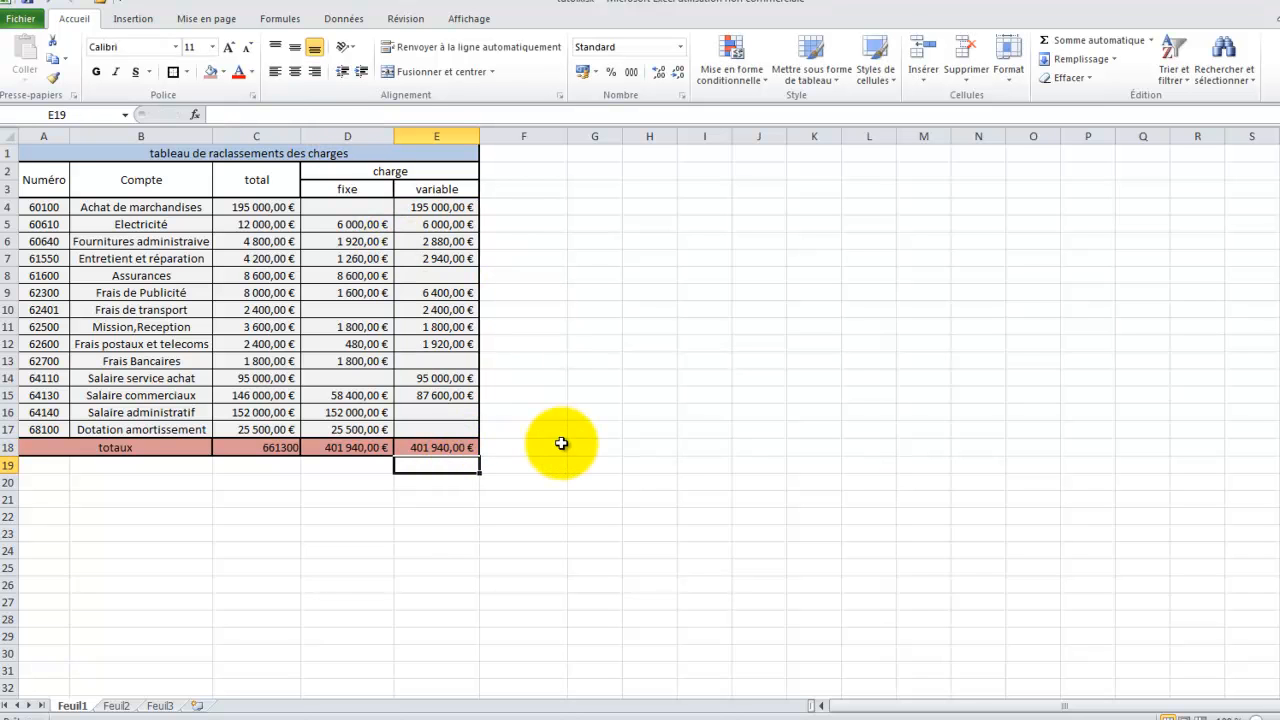
# - Review the variable total formula in E18, then compare it with the fixed charges total formula in TD charges fixes.xlsx
pyautogui.click(560, 445)
pyautogui.click(445, 448)
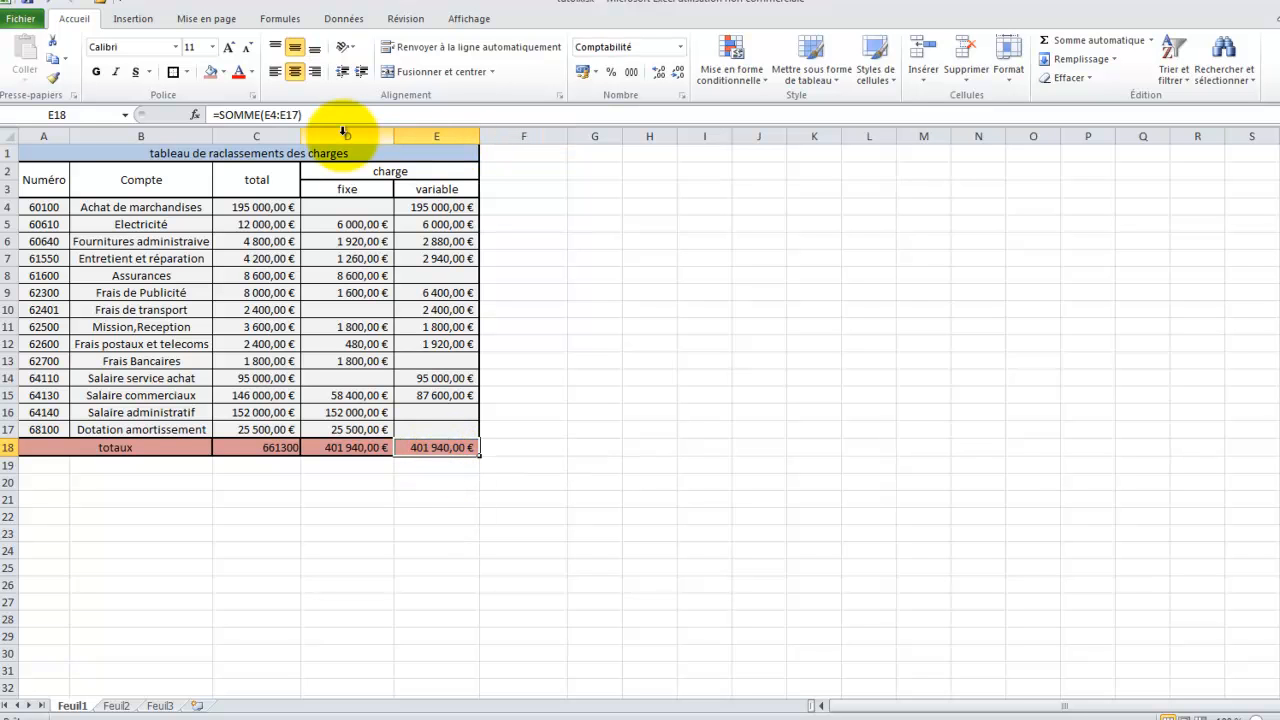
pyautogui.click(348, 0)
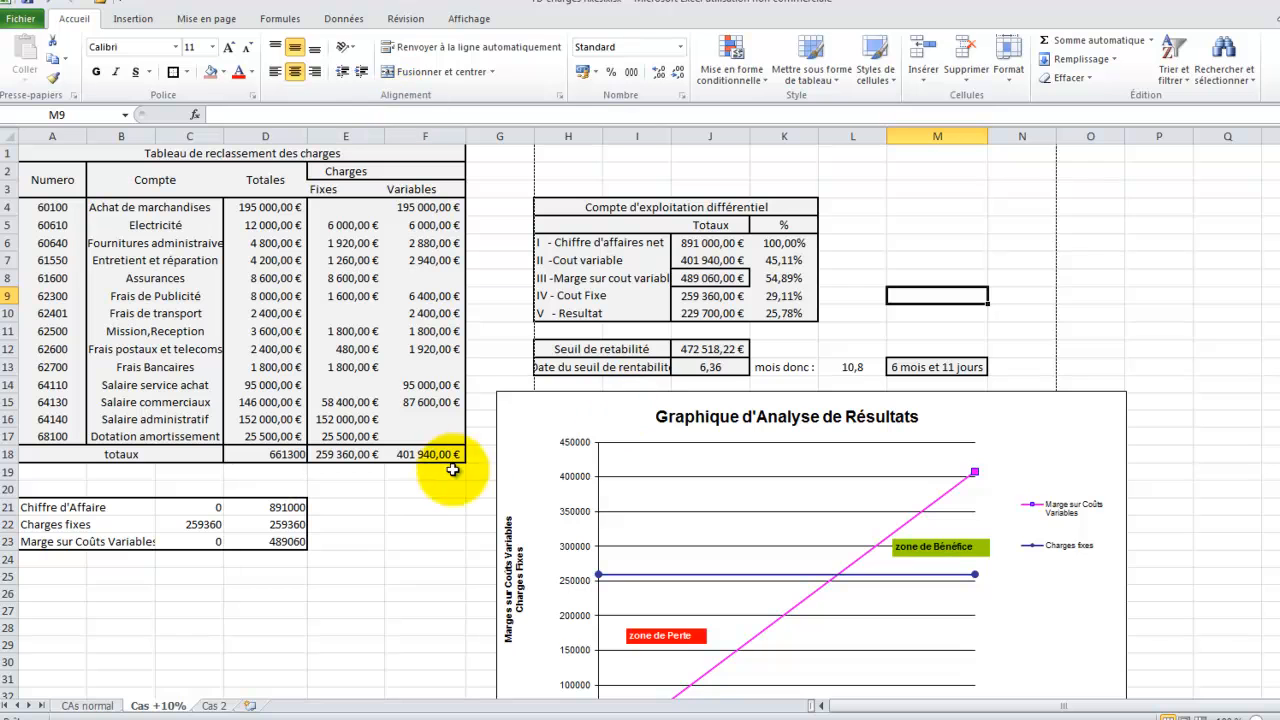
pyautogui.click(460, 492)
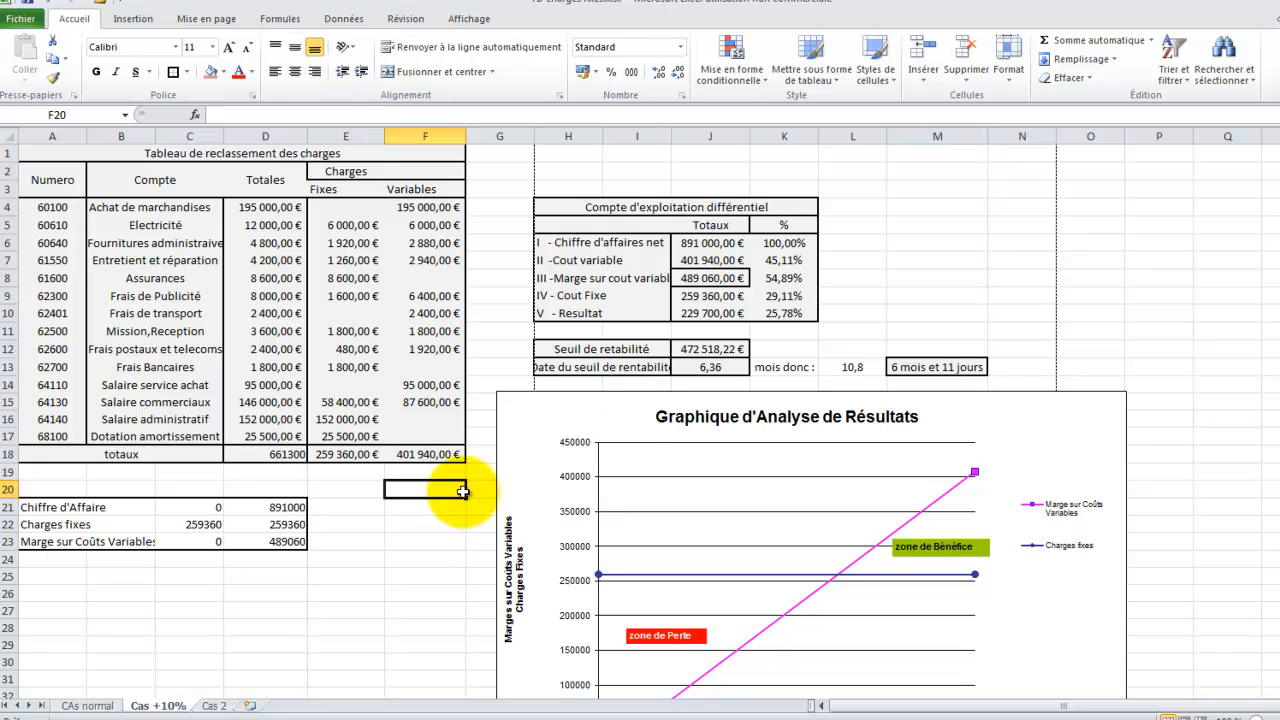
pyautogui.click(355, 455)
pyautogui.moveTo(301, 115); pyautogui.dragTo(262, 115)
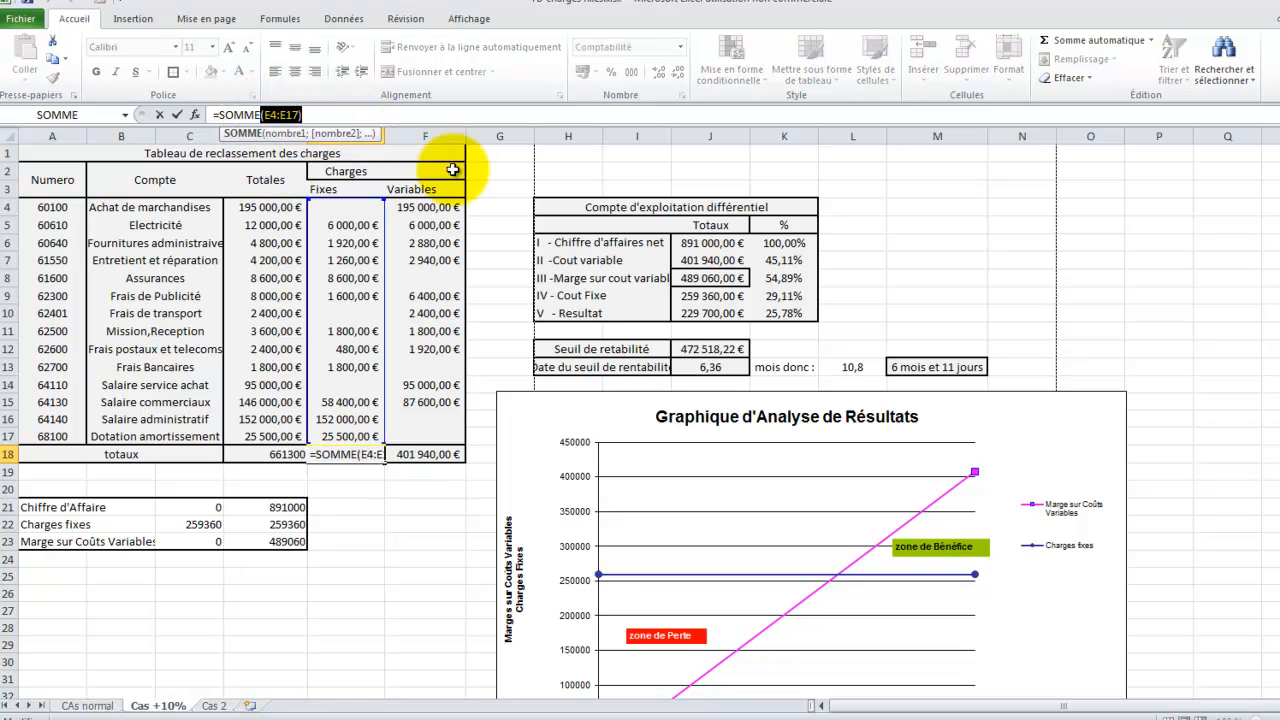
pyautogui.click(518, 212)
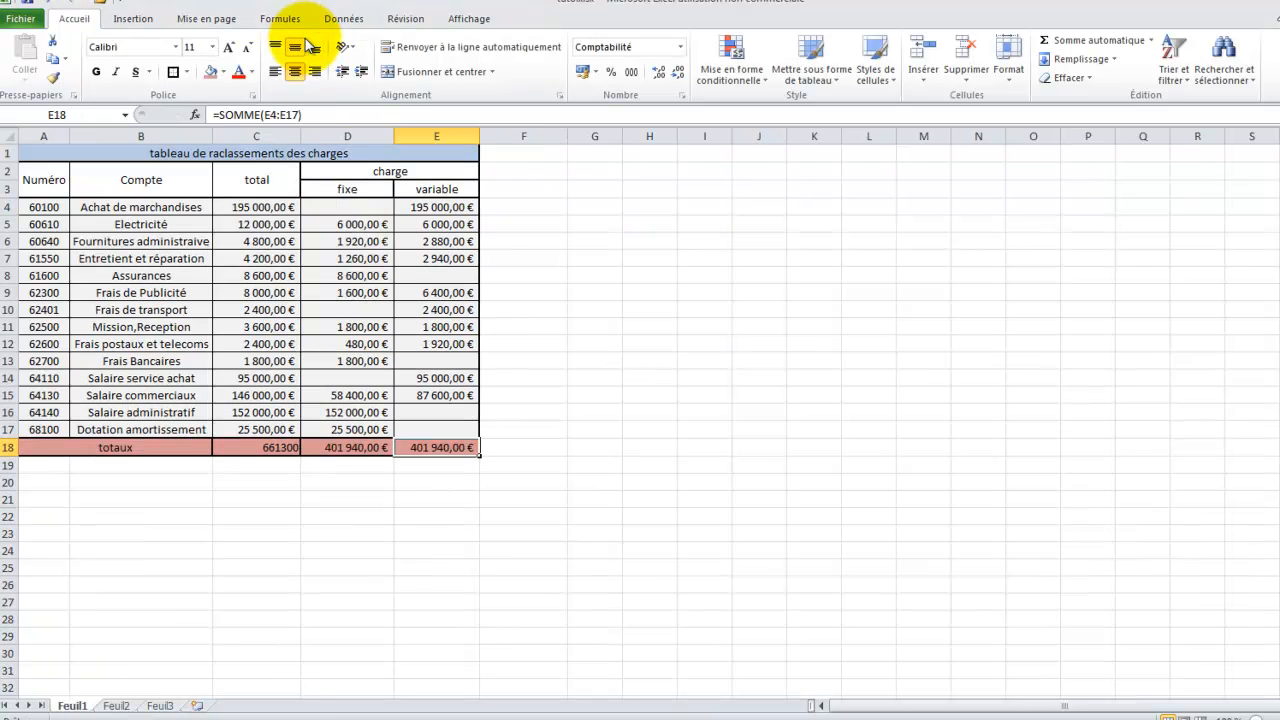
# - In tuto.xlsx, correct the fixed charges total in D18 to =SOMME(D4:D17)
pyautogui.click(348, 533)
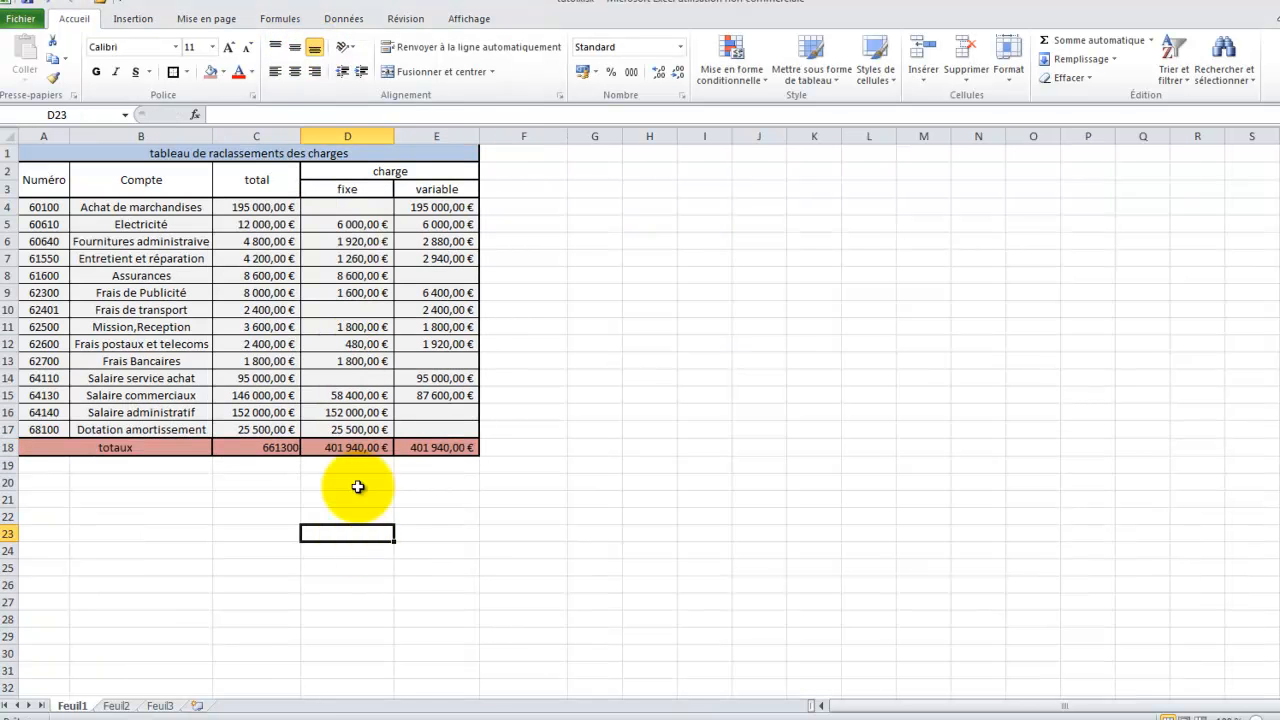
pyautogui.click(373, 429)
pyautogui.click(350, 448)
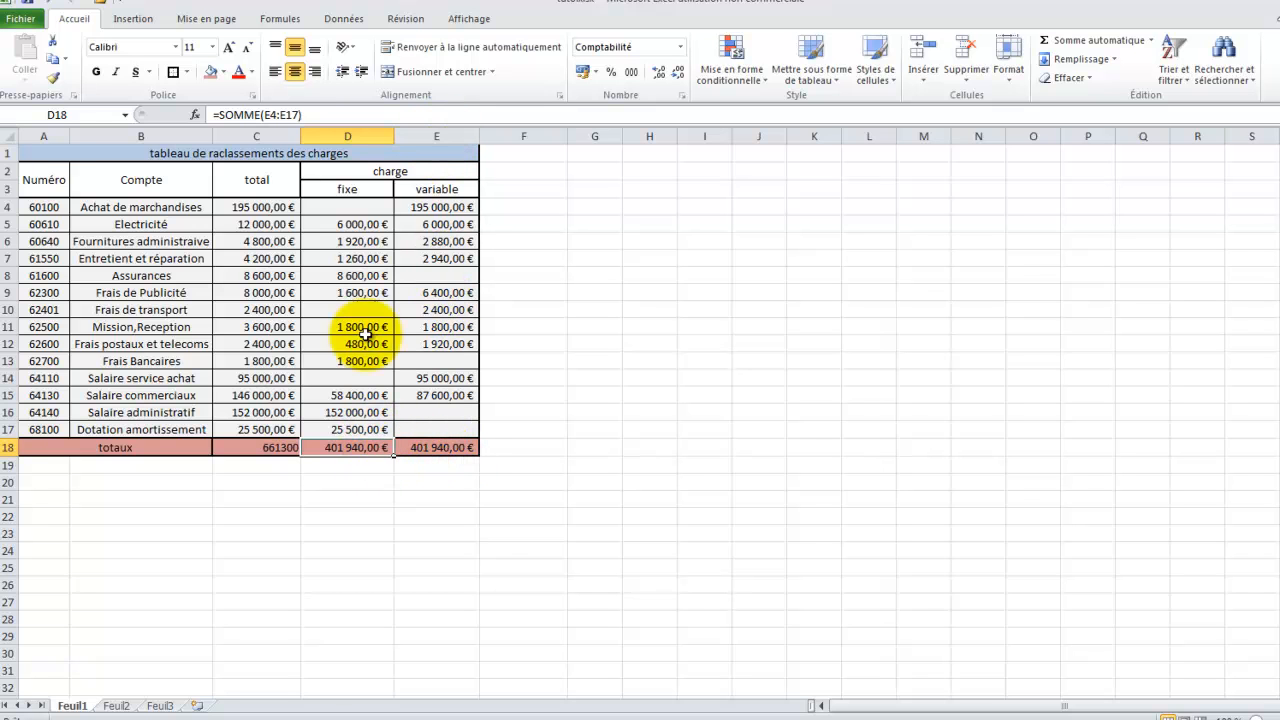
pyautogui.click(310, 115)
pyautogui.moveTo(303, 115); pyautogui.dragTo(245, 115)
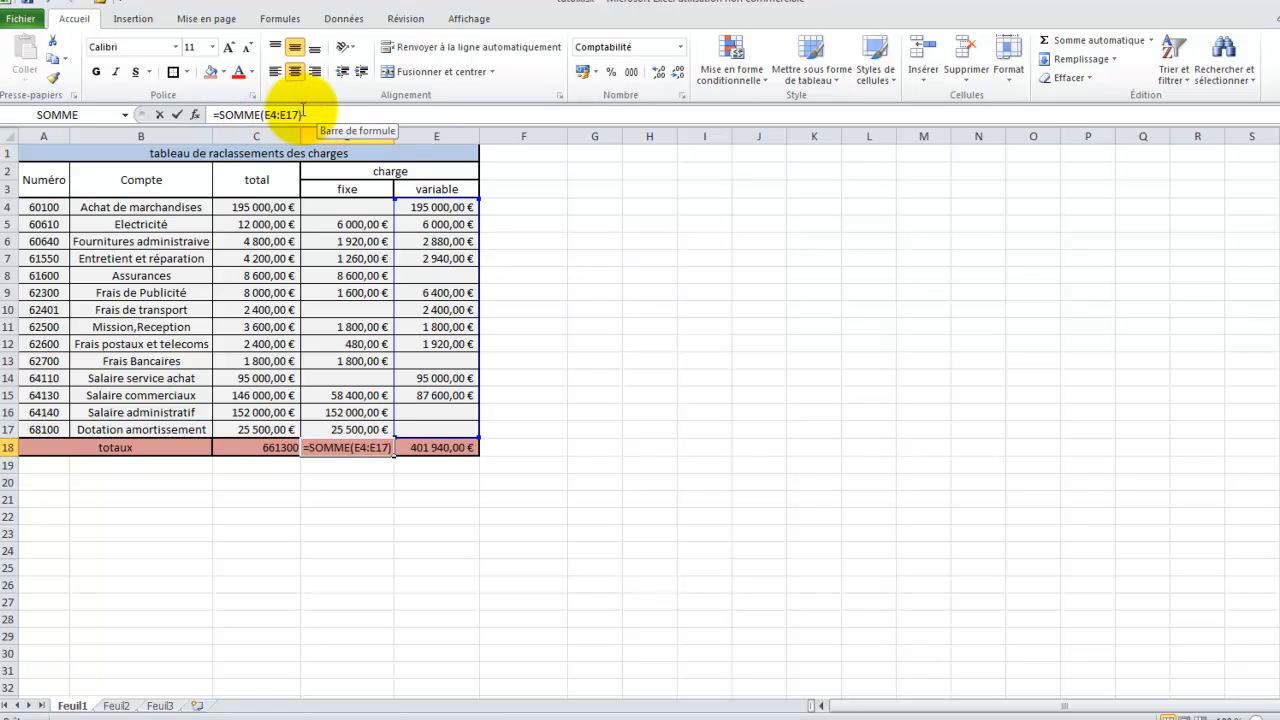
pyautogui.click(299, 115)
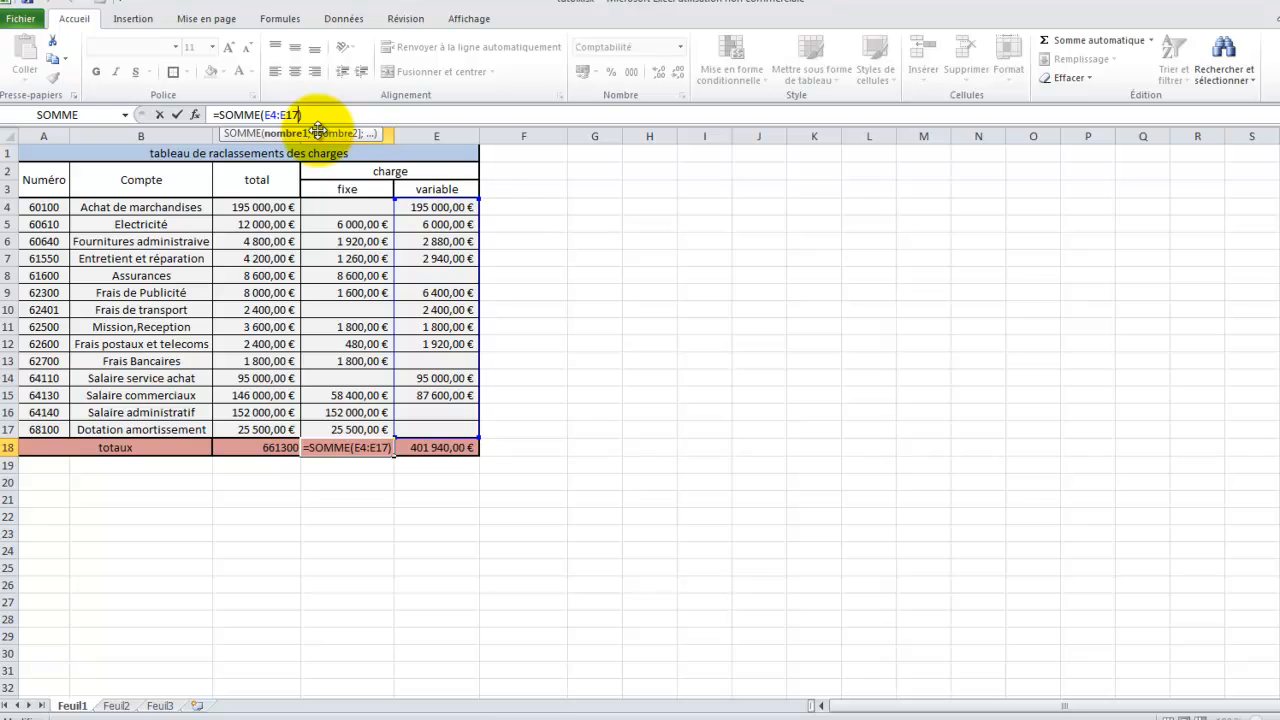
pyautogui.press('BackSpace')
pyautogui.press('BackSpace')
pyautogui.press('BackSpace')
pyautogui.press('BackSpace')
pyautogui.press('BackSpace')
pyautogui.press('BackSpace')
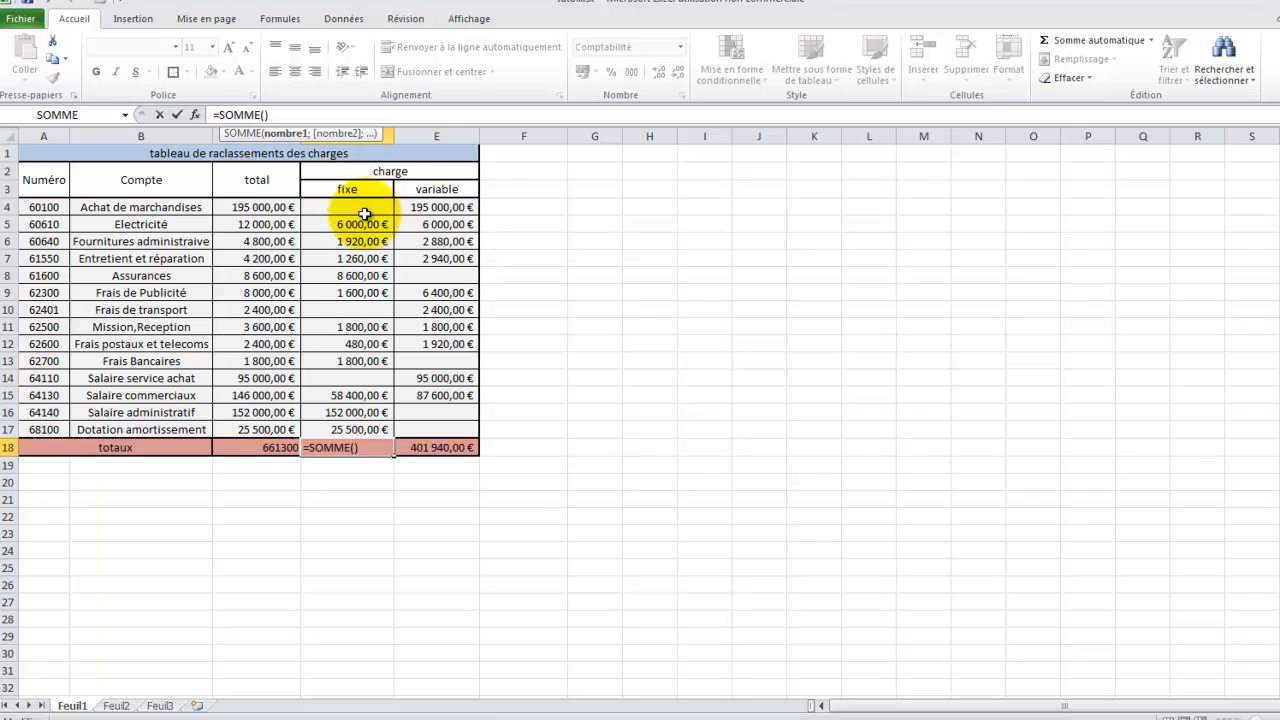
pyautogui.moveTo(372, 212); pyautogui.dragTo(372, 429)
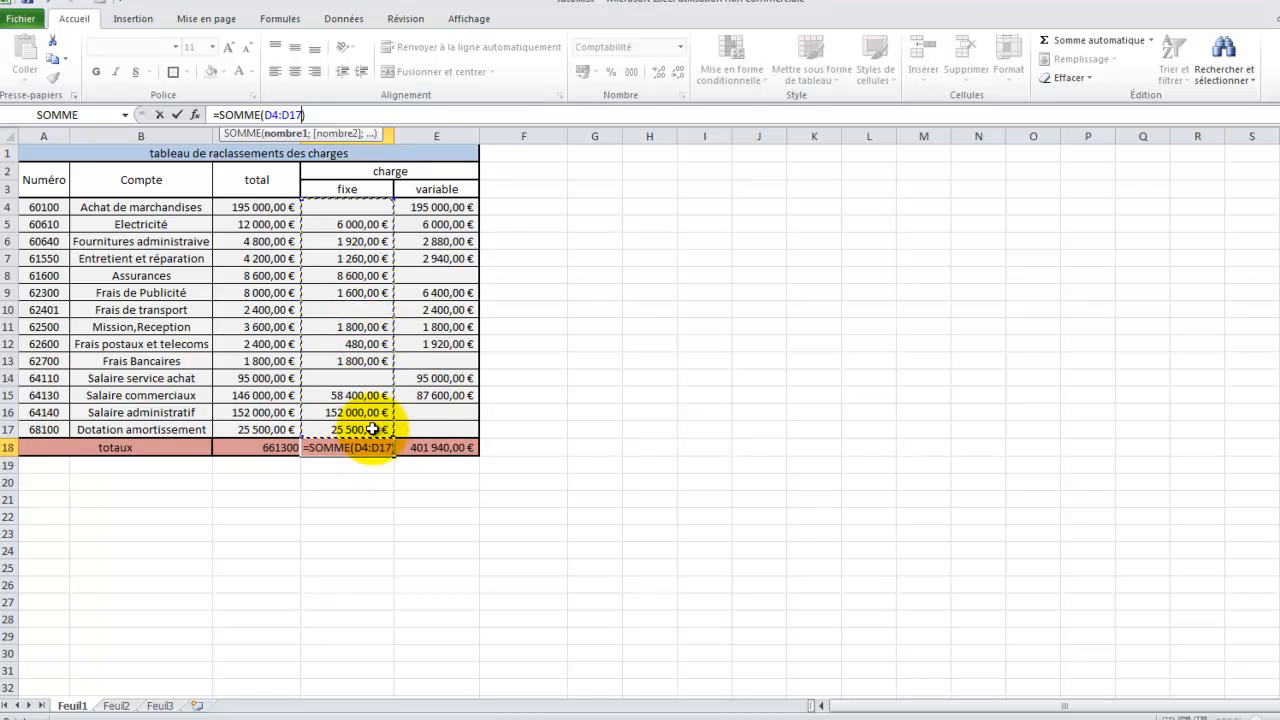
pyautogui.press('Return')
pyautogui.click(388, 498)
# - Inspect the overall total in C18, then the Chiffre d'Affaire, Charges fixes and Marge sur Coûts Variables block in TD charges fixes.xlsx
pyautogui.click(264, 444)
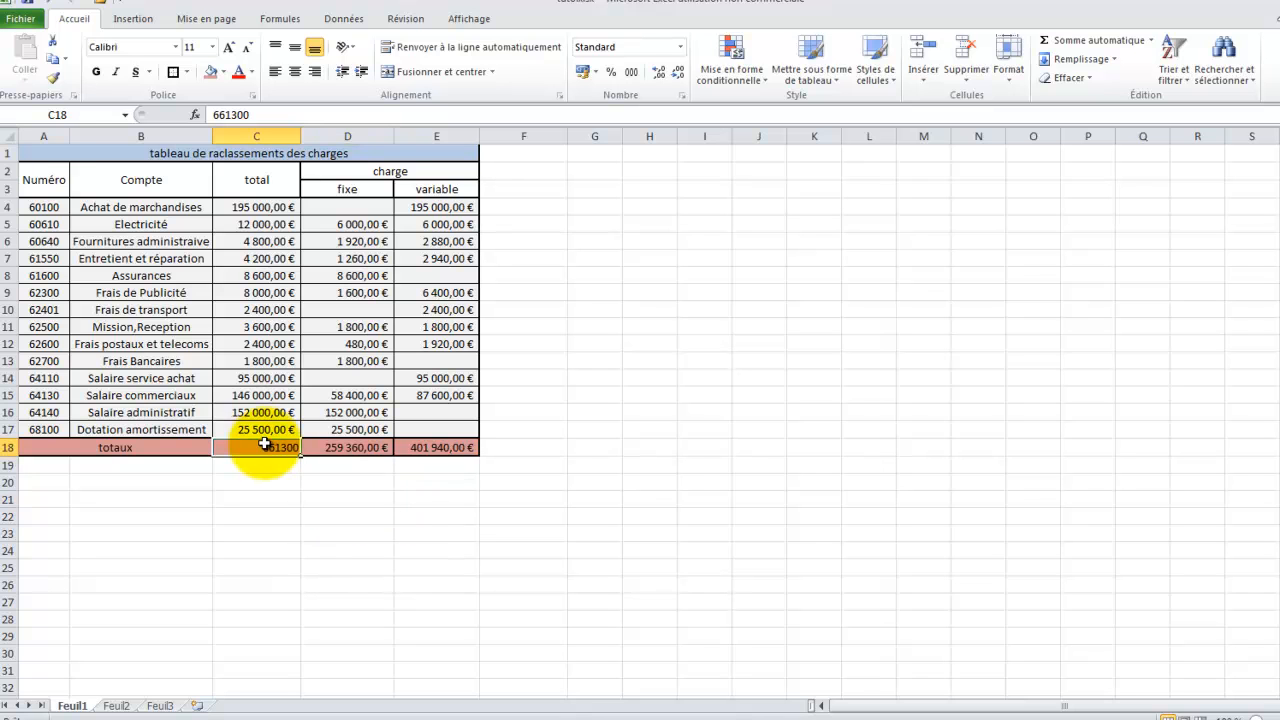
pyautogui.click(246, 432)
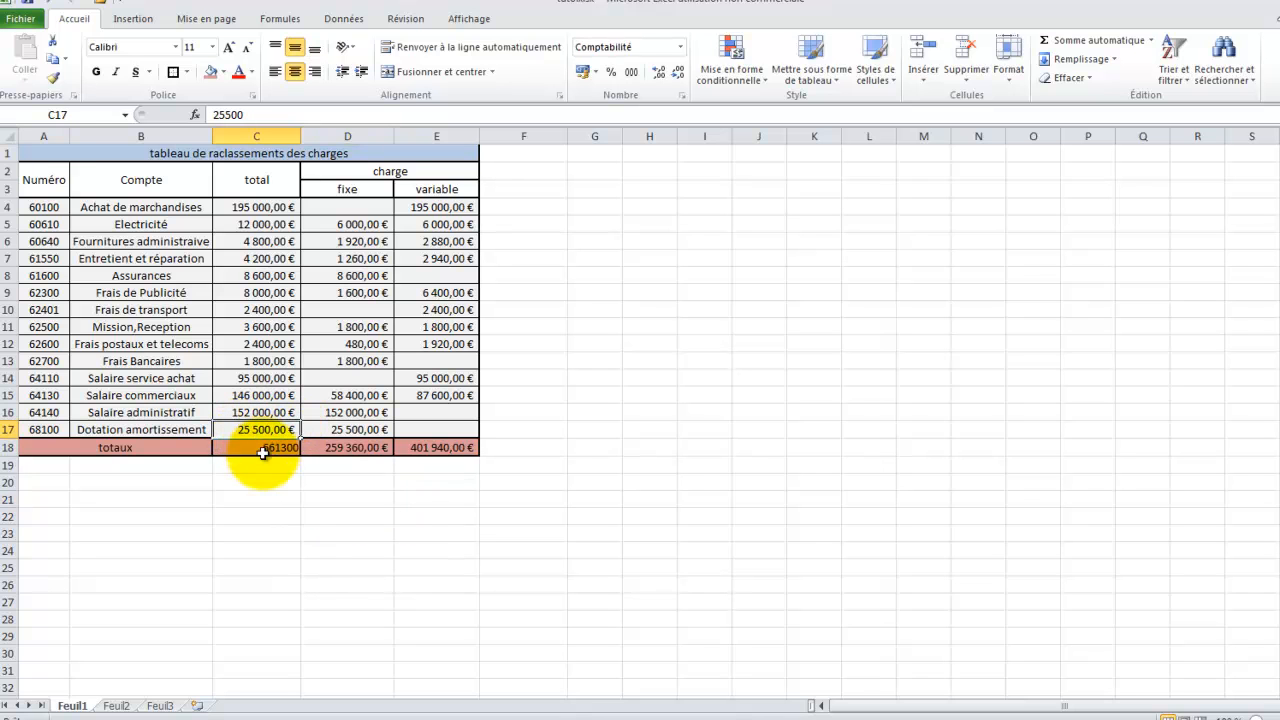
pyautogui.click(258, 446)
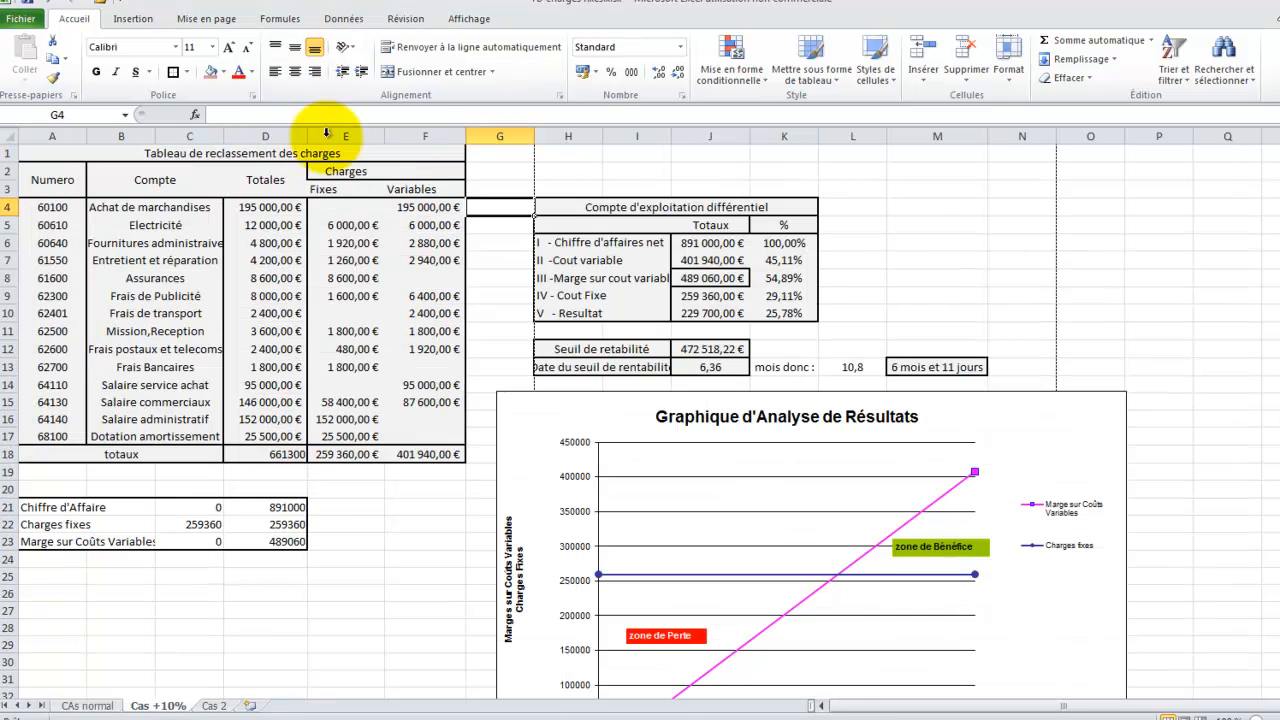
pyautogui.click(371, 543)
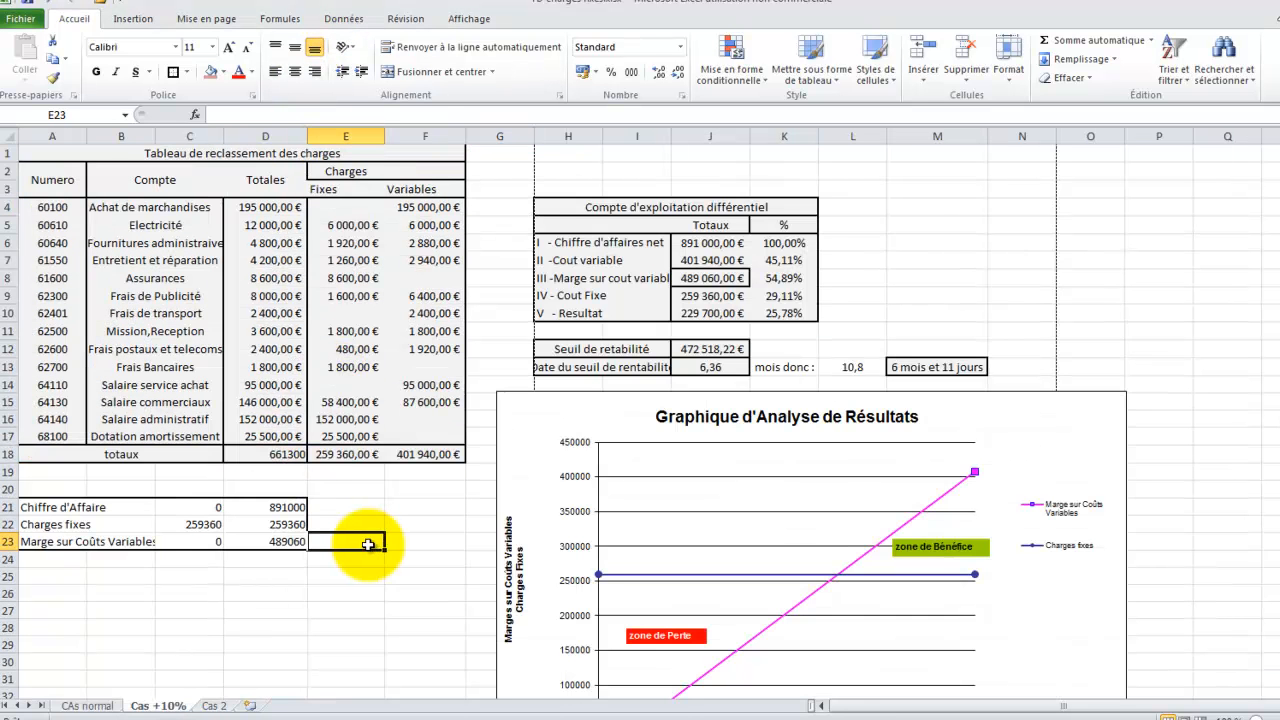
pyautogui.click(268, 509)
pyautogui.click(288, 536)
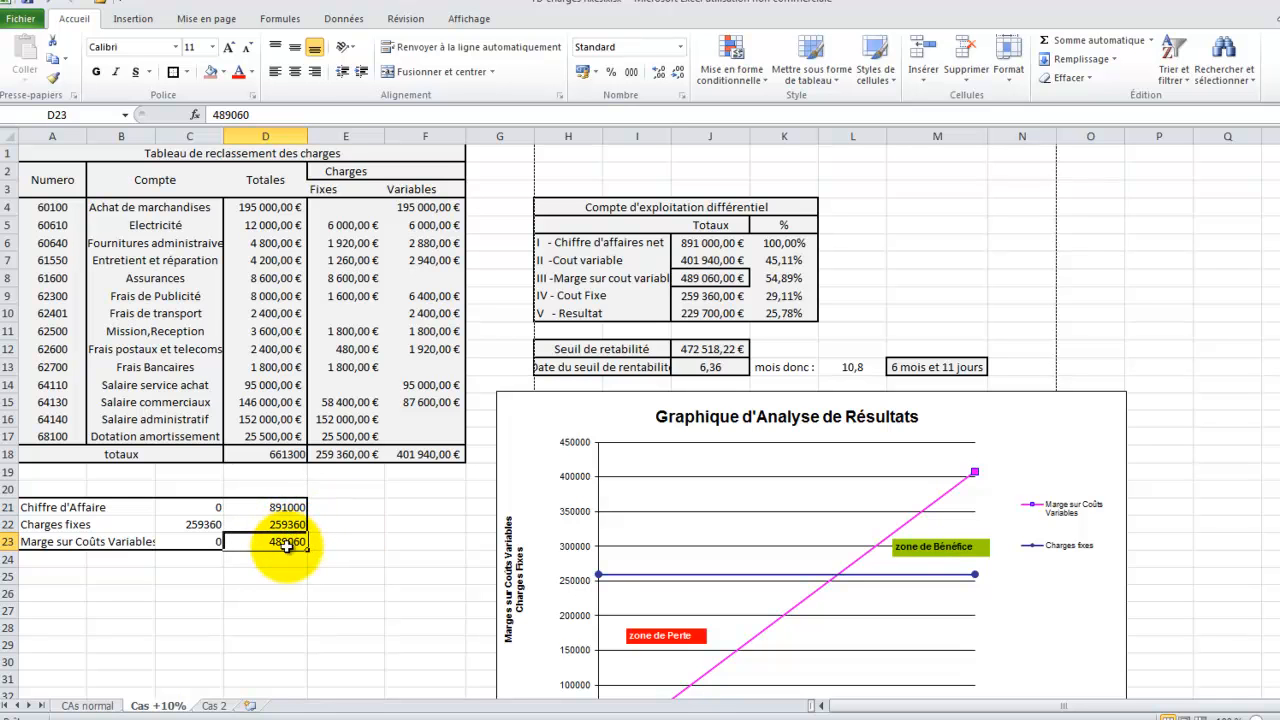
pyautogui.click(200, 526)
pyautogui.click(372, 507)
# - Copy the summary block A21:D23 from TD charges fixes.xlsx into tuto.xlsx starting at A21
pyautogui.moveTo(301, 542); pyautogui.dragTo(34, 507)
pyautogui.hotkey('ctrl', 'c')
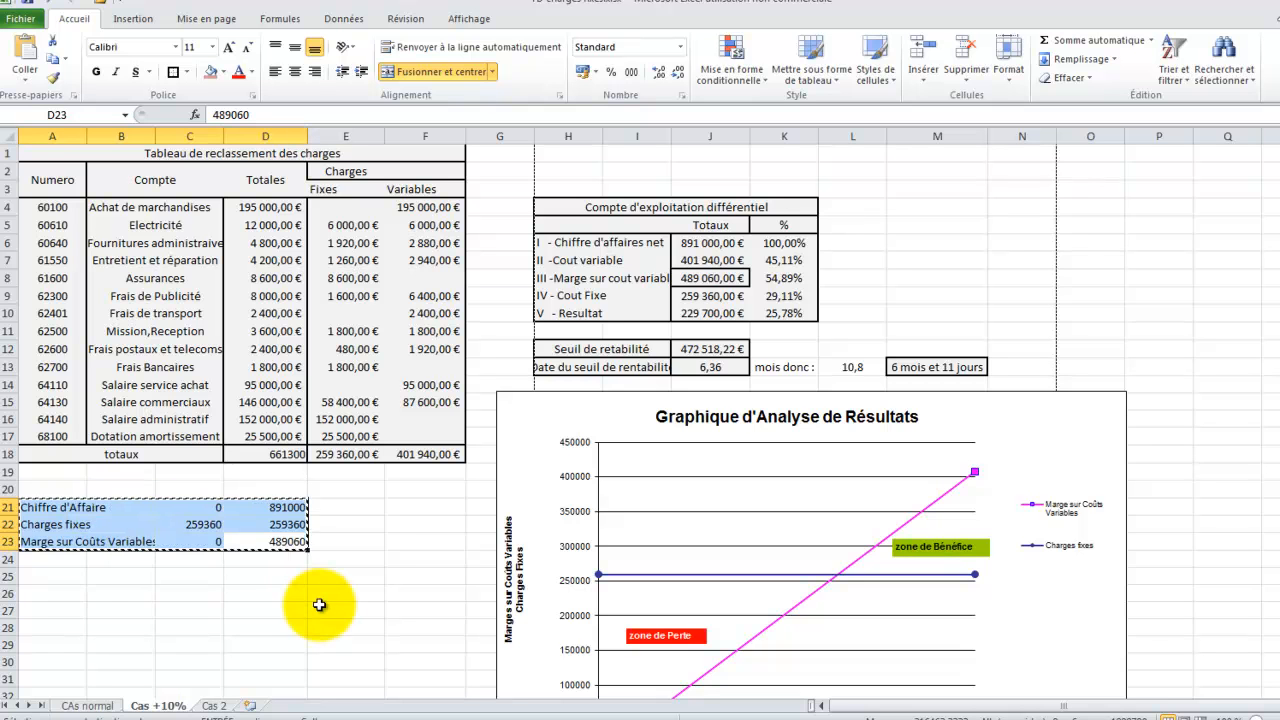
pyautogui.click(342, 2)
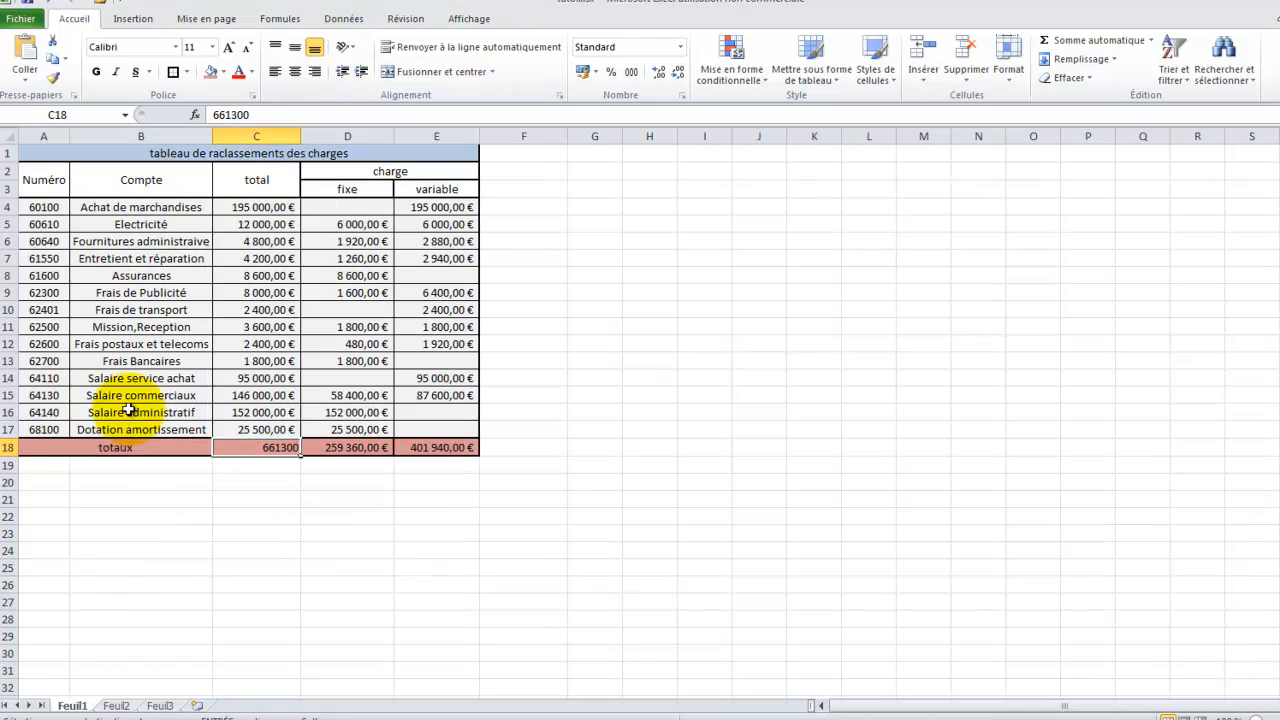
pyautogui.click(48, 497)
pyautogui.hotkey('ctrl', 'v')
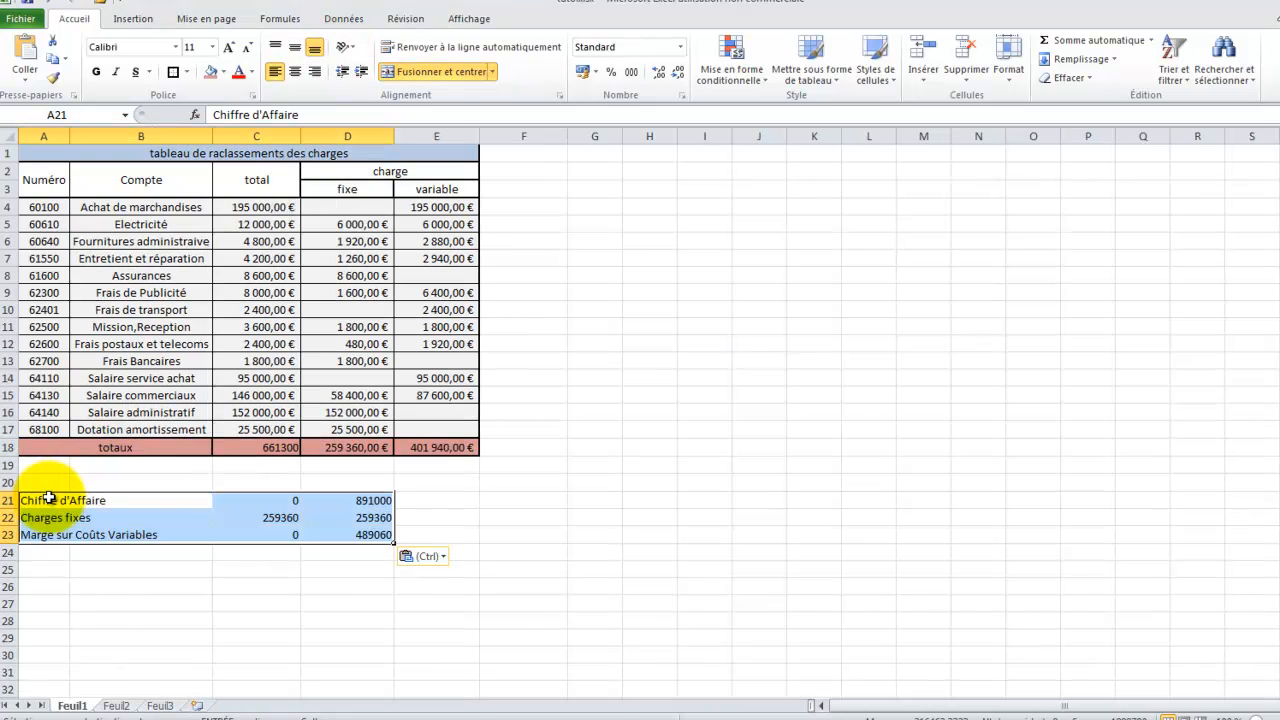
pyautogui.click(474, 516)
pyautogui.click(310, 615)
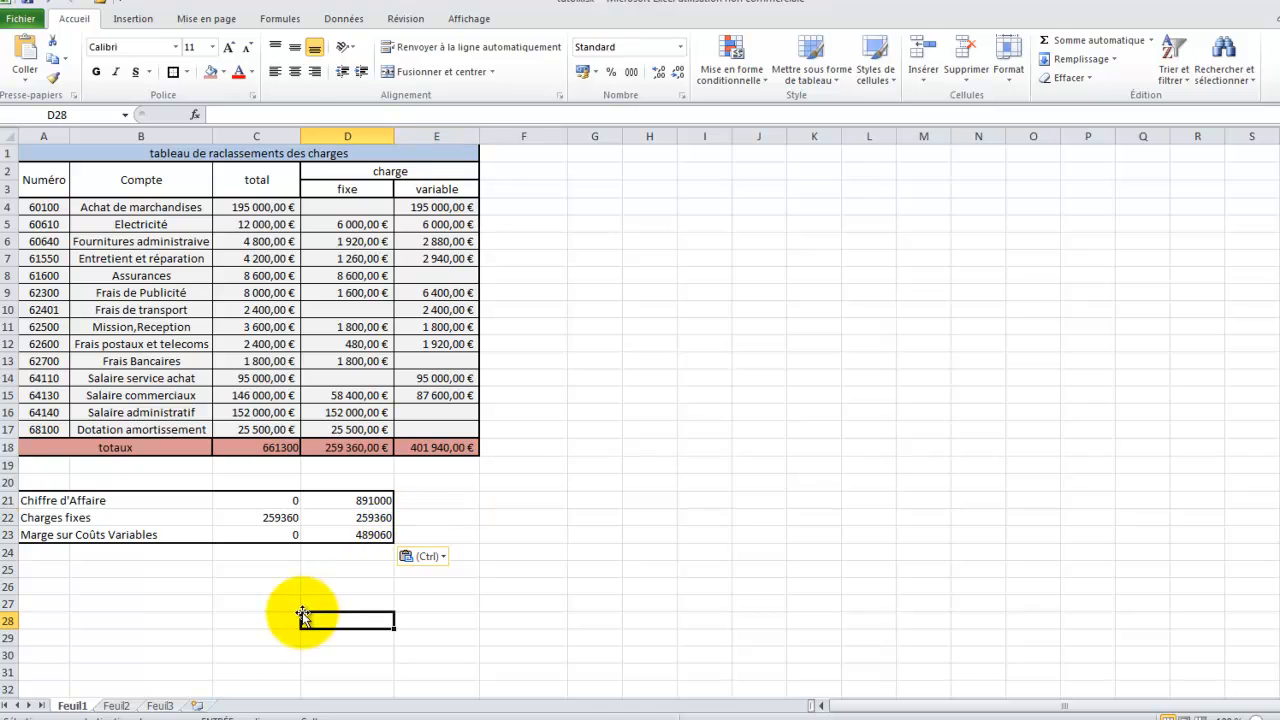
# - Apply an outside border to the label cells A21:B23 and to C21:C23 in the summary block
pyautogui.moveTo(170, 503); pyautogui.dragTo(171, 530)
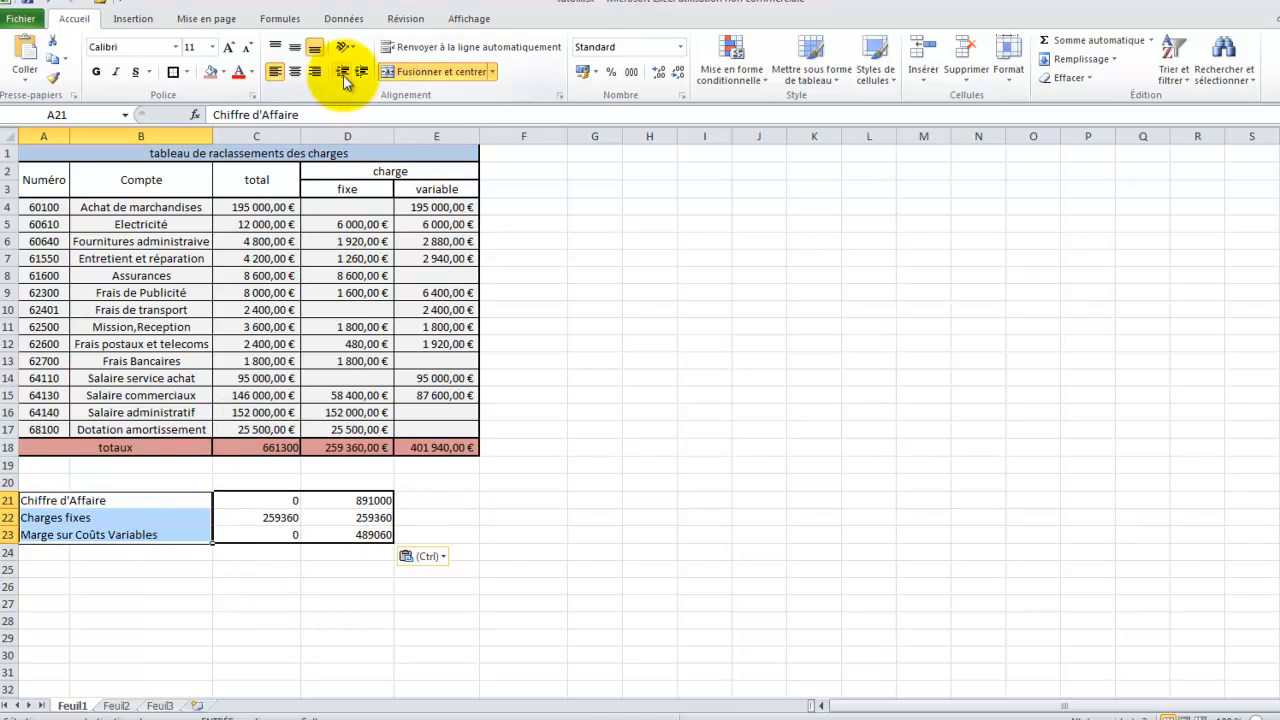
pyautogui.click(173, 73)
pyautogui.moveTo(270, 503); pyautogui.dragTo(257, 534)
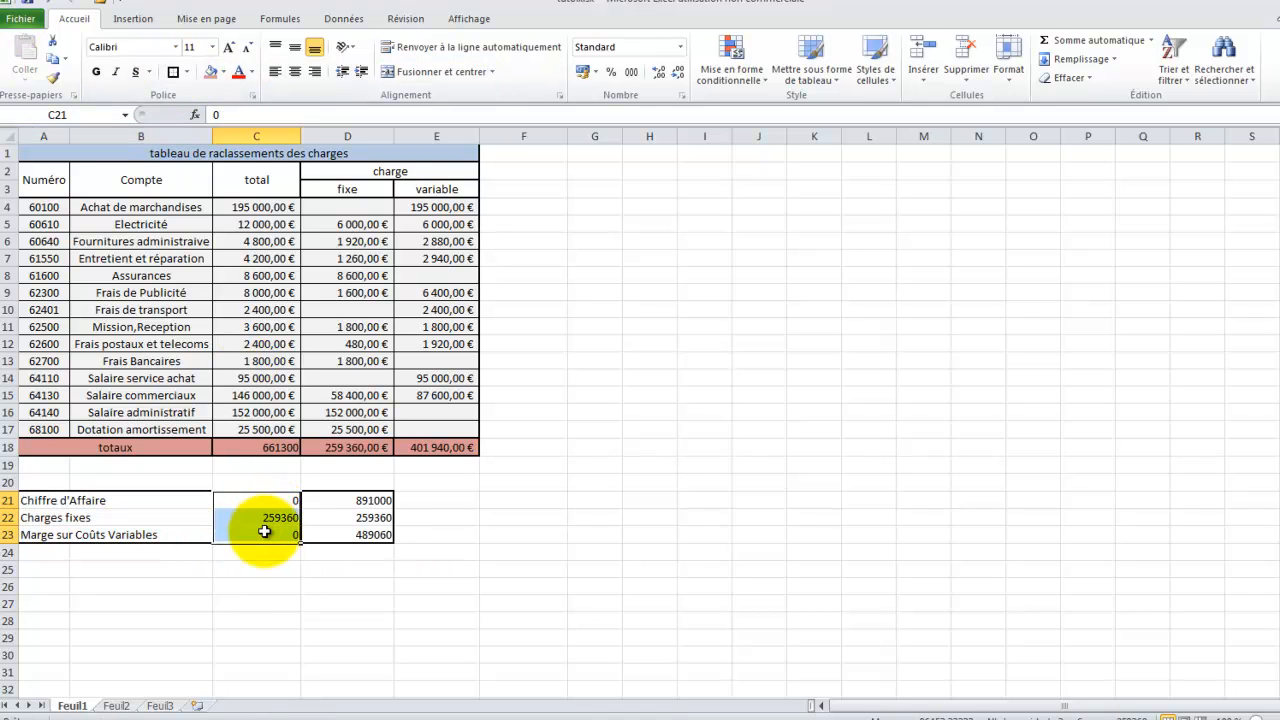
pyautogui.click(173, 73)
pyautogui.click(346, 502)
pyautogui.click(482, 538)
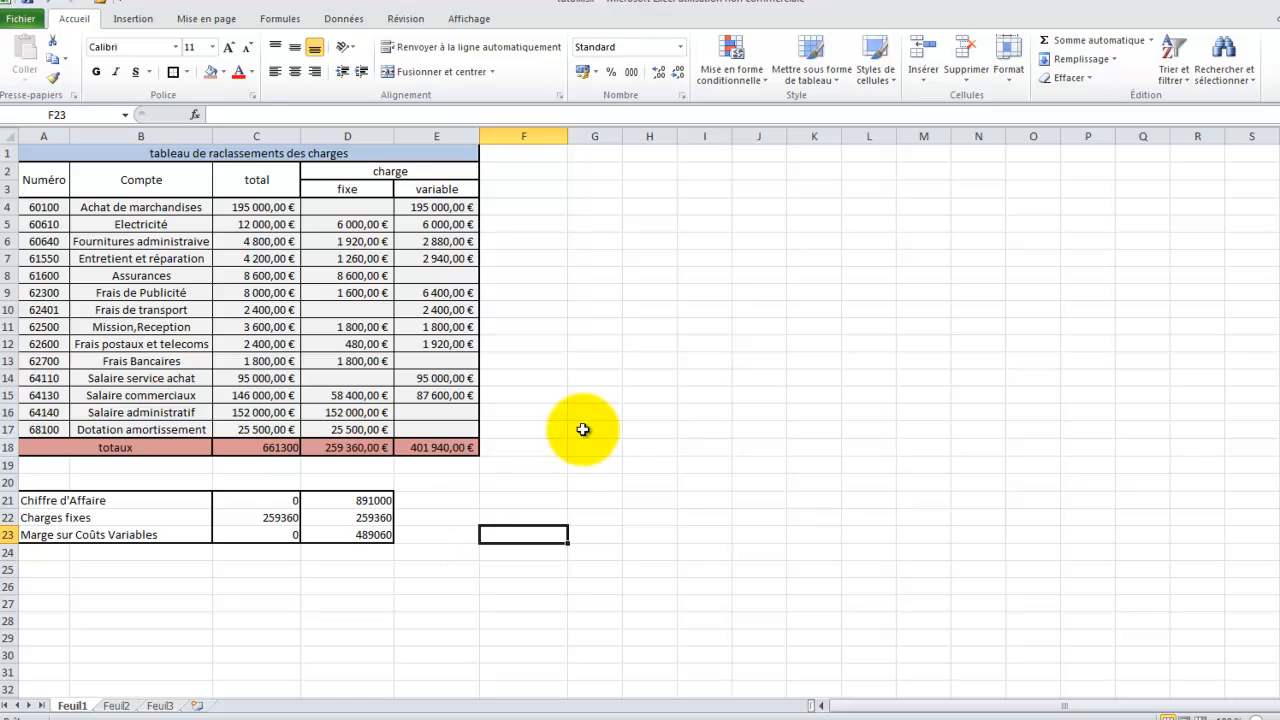
# - Copy the Compte d'exploitation différentiel table H4:K10 from TD charges fixes.xlsx into tuto.xlsx at G4, and widen column I to fit its amounts
pyautogui.click(340, 2)
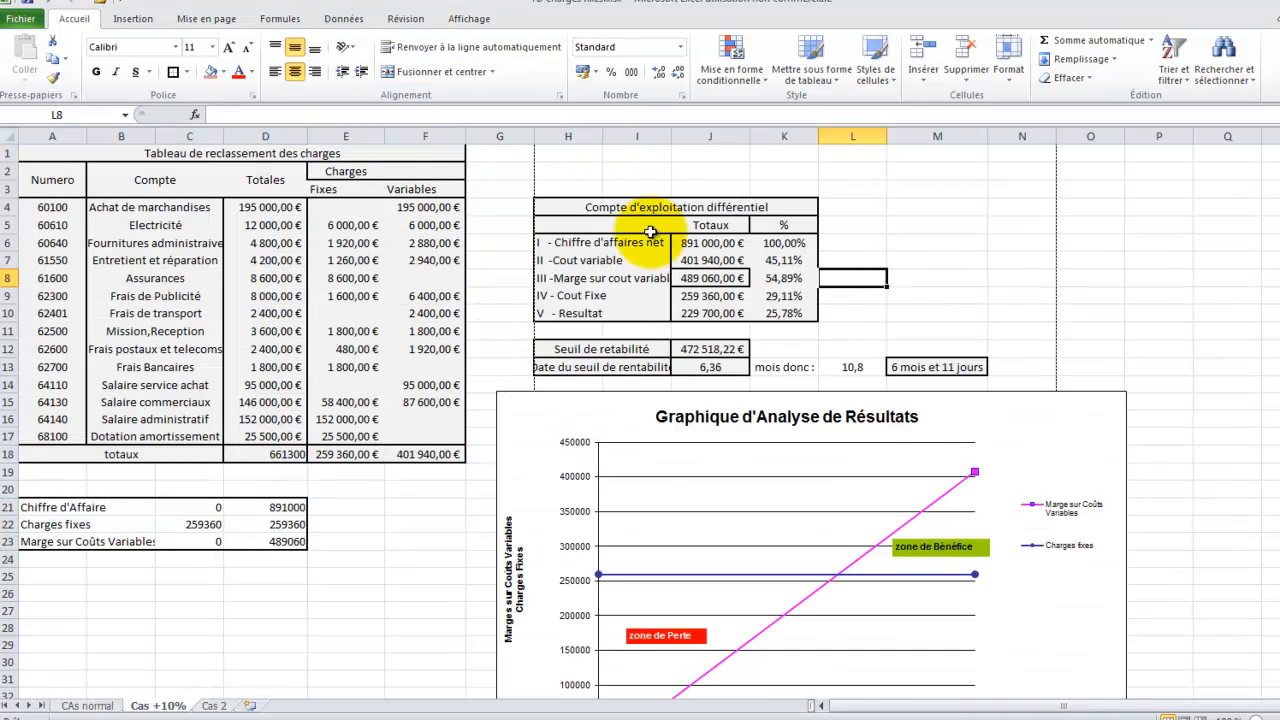
pyautogui.moveTo(575, 207); pyautogui.dragTo(631, 310)
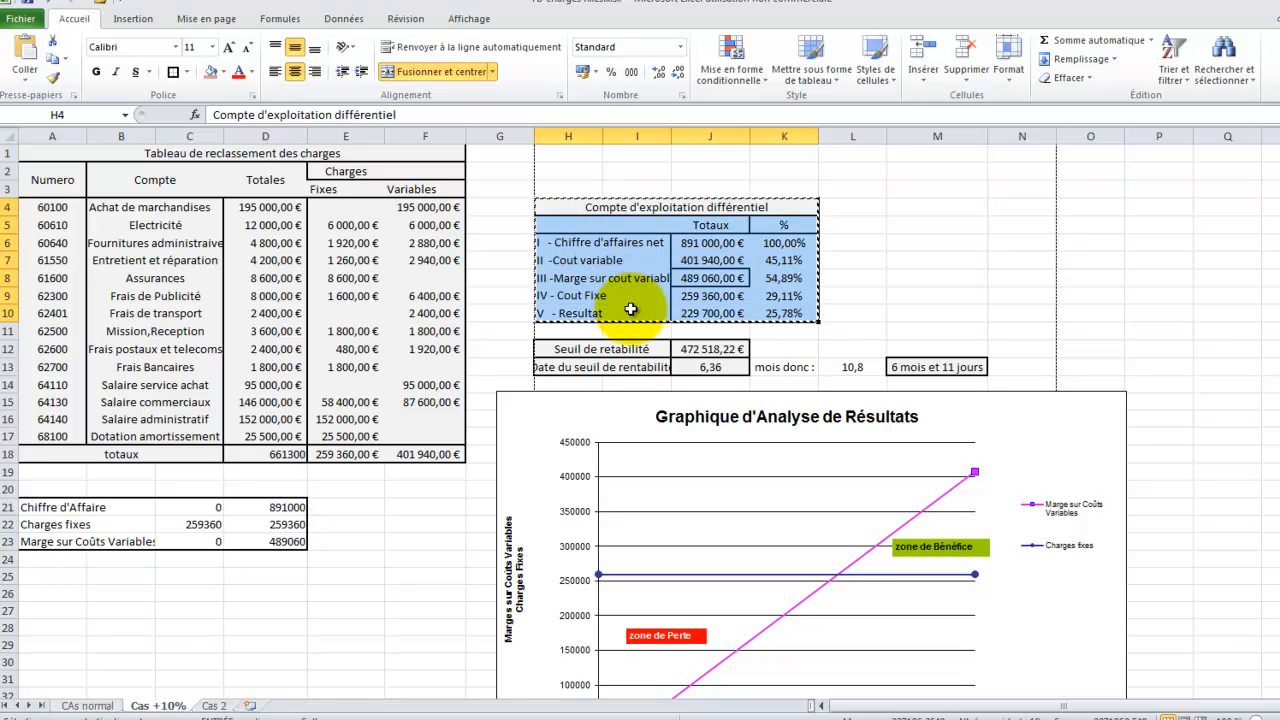
pyautogui.click(336, 1)
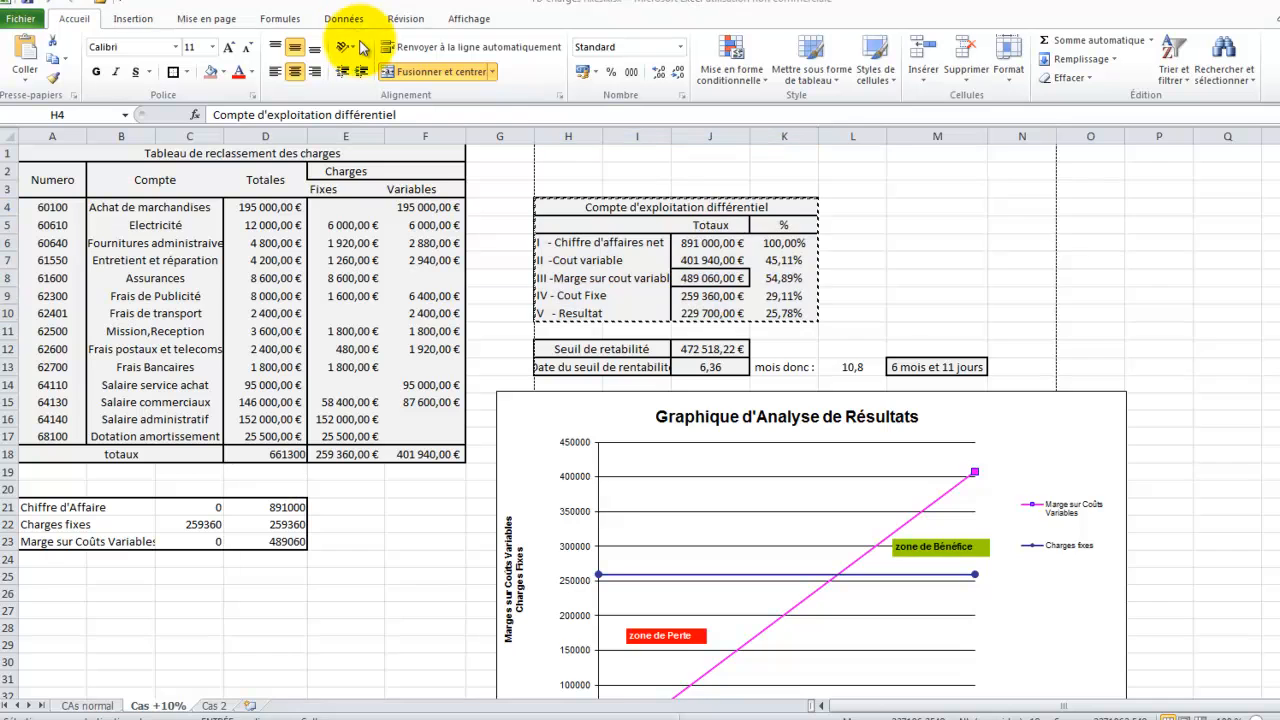
pyautogui.click(362, 49)
pyautogui.click(607, 204)
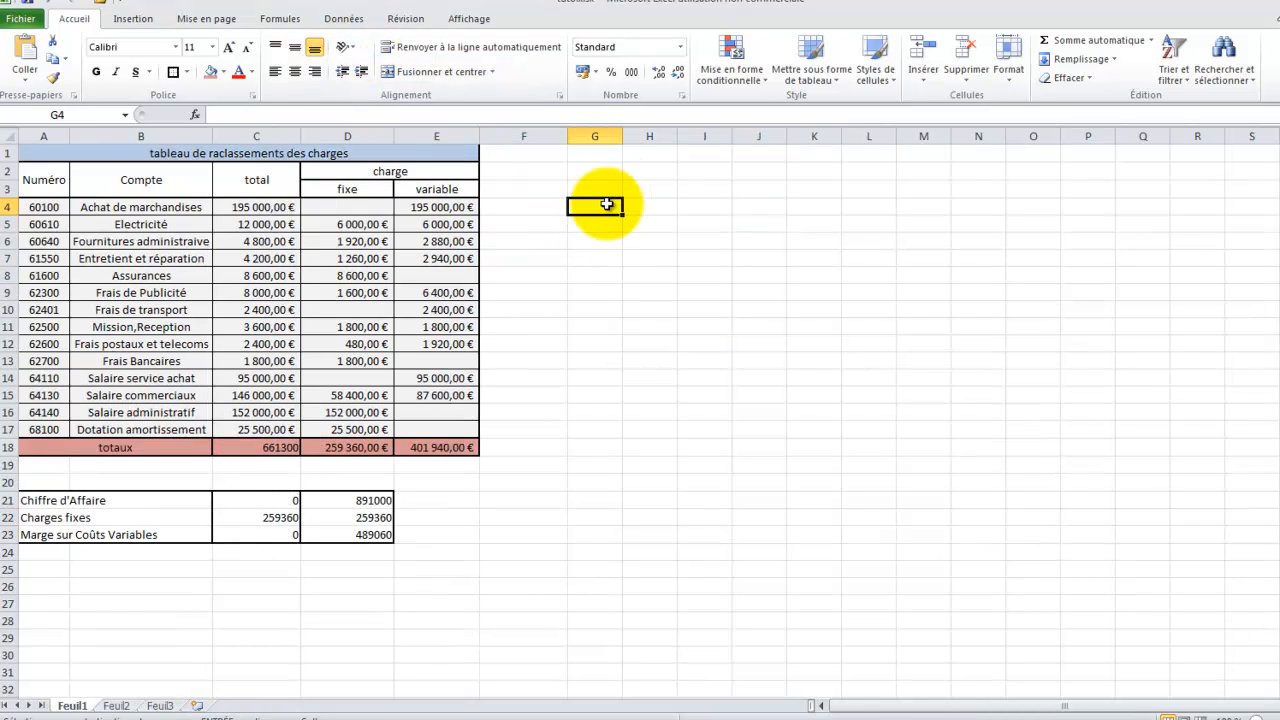
pyautogui.hotkey('ctrl', 'v')
pyautogui.click(920, 224)
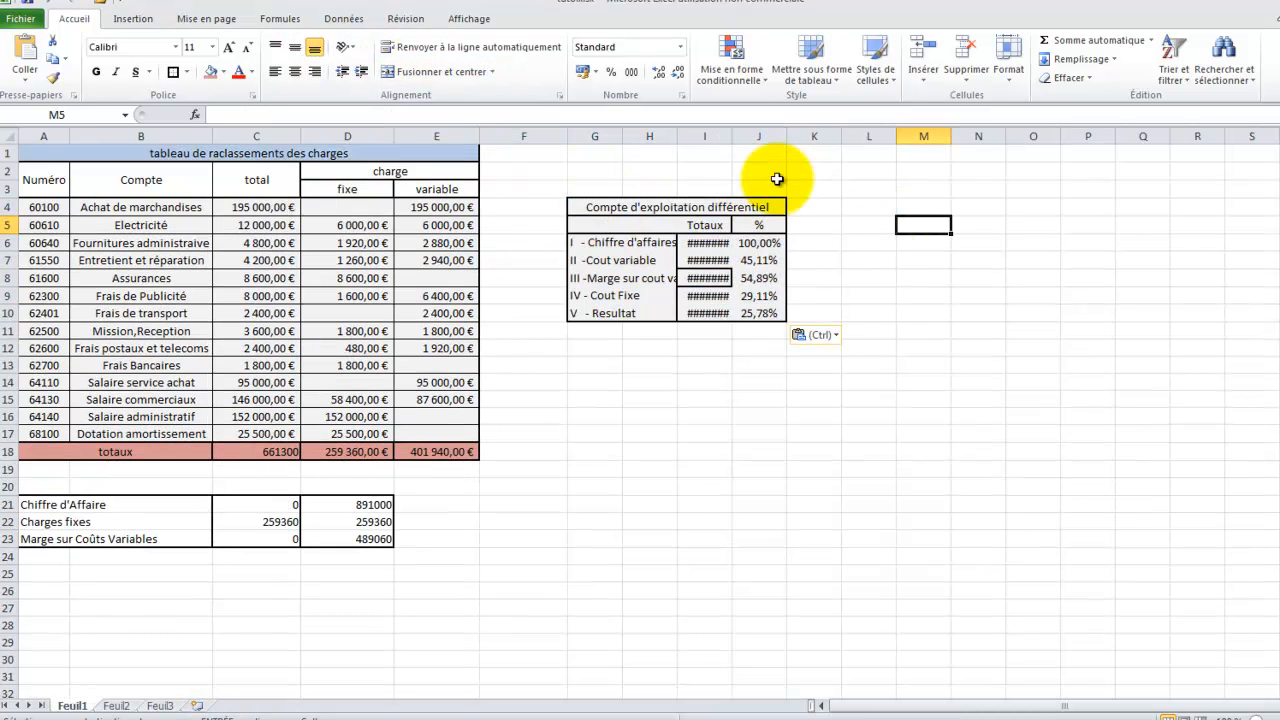
pyautogui.moveTo(732, 136); pyautogui.dragTo(769, 137)
pyautogui.click(780, 396)
# - Review the Totaux formulas in I6:I10 and compare the Chiffre d'affaires formula in I6 with the turnover in D21
pyautogui.click(705, 245)
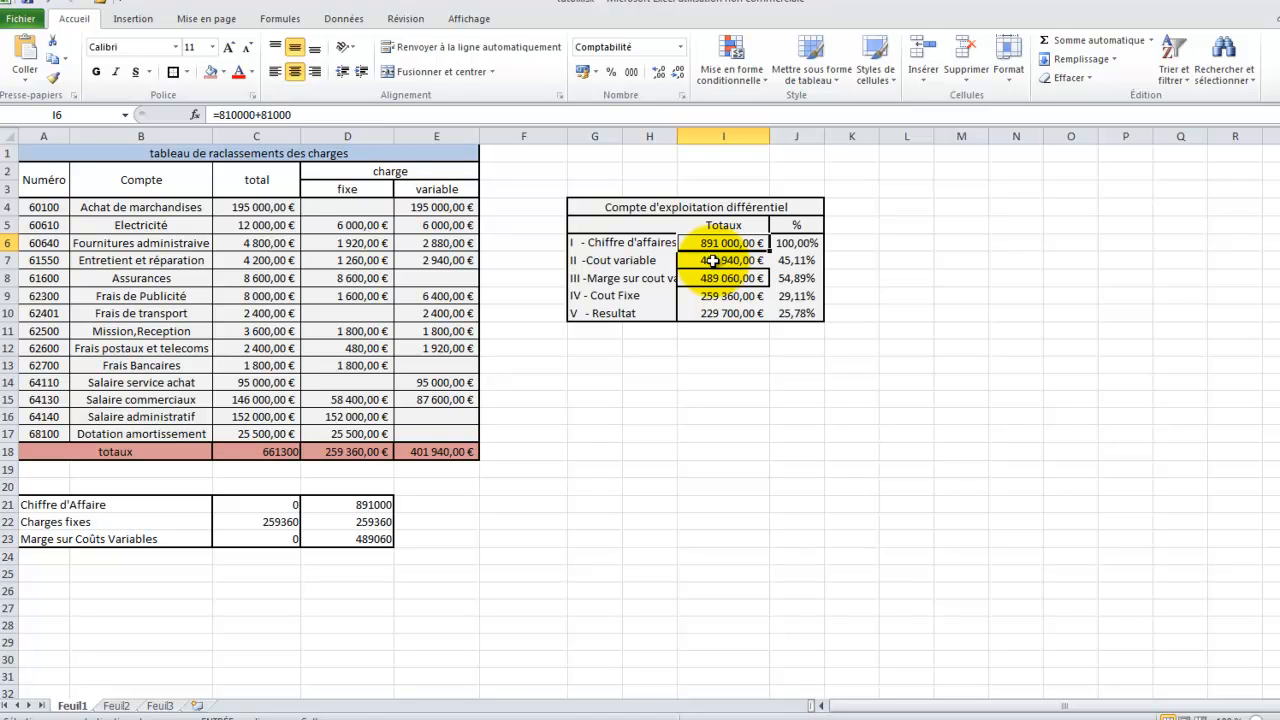
pyautogui.click(712, 260)
pyautogui.click(725, 278)
pyautogui.click(730, 296)
pyautogui.click(729, 313)
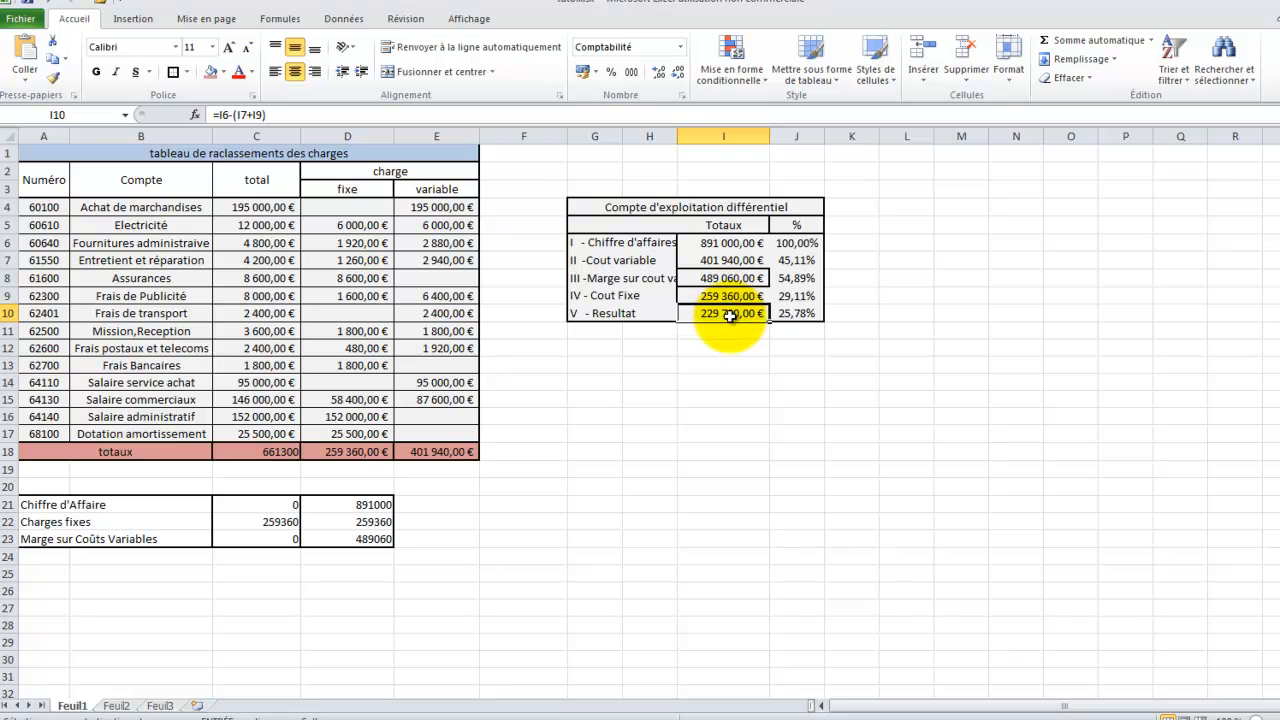
pyautogui.click(734, 278)
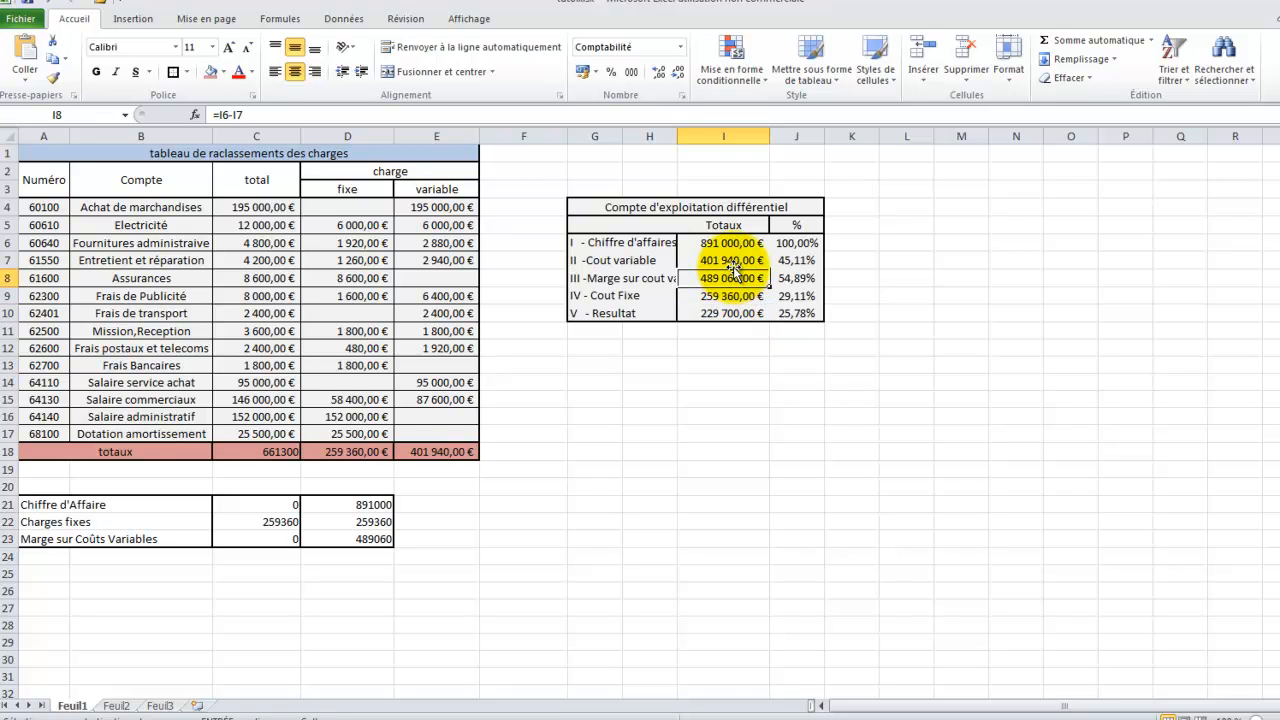
pyautogui.click(733, 242)
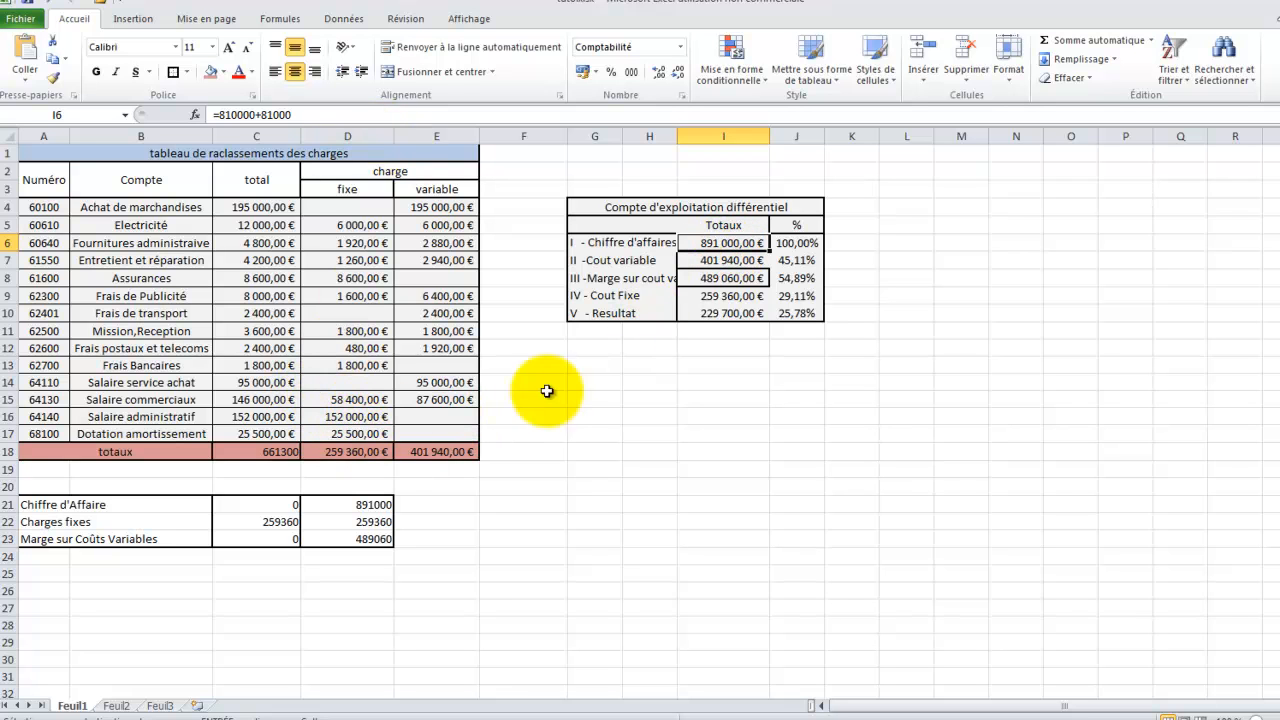
pyautogui.click(352, 507)
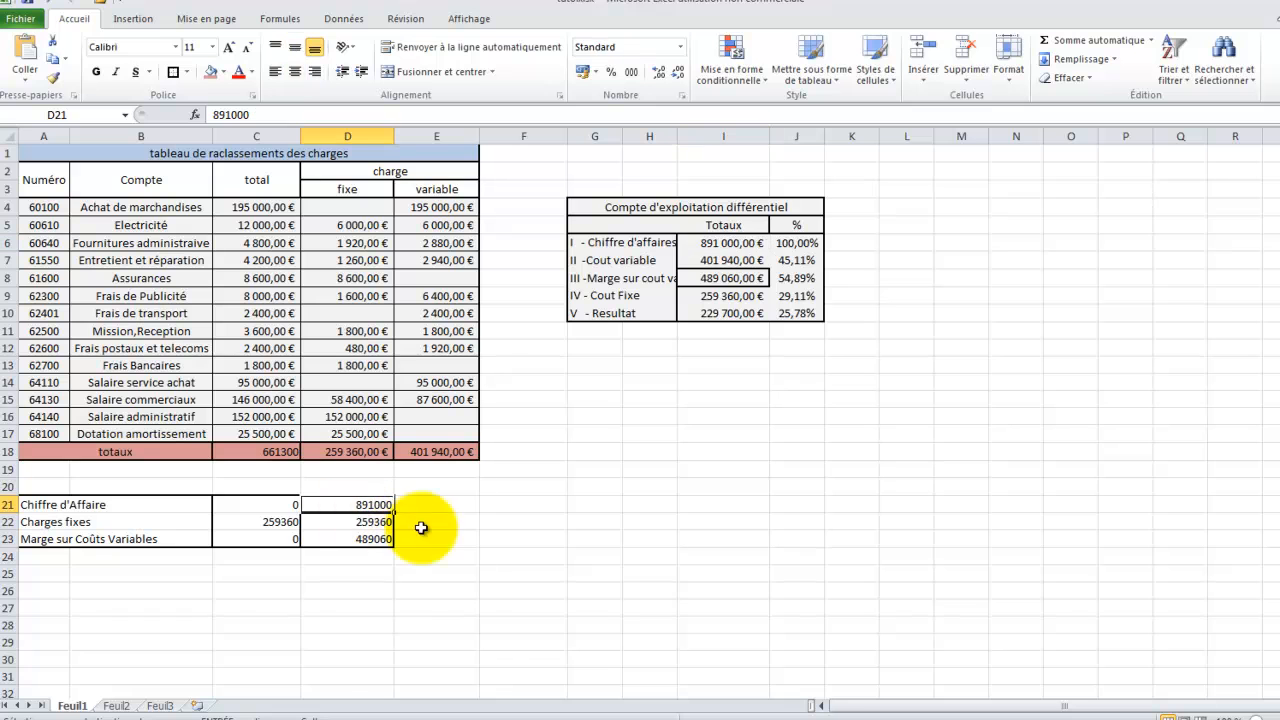
# - Trace the Cout variable formula in I7 to the variable charges total in E18
pyautogui.click(741, 266)
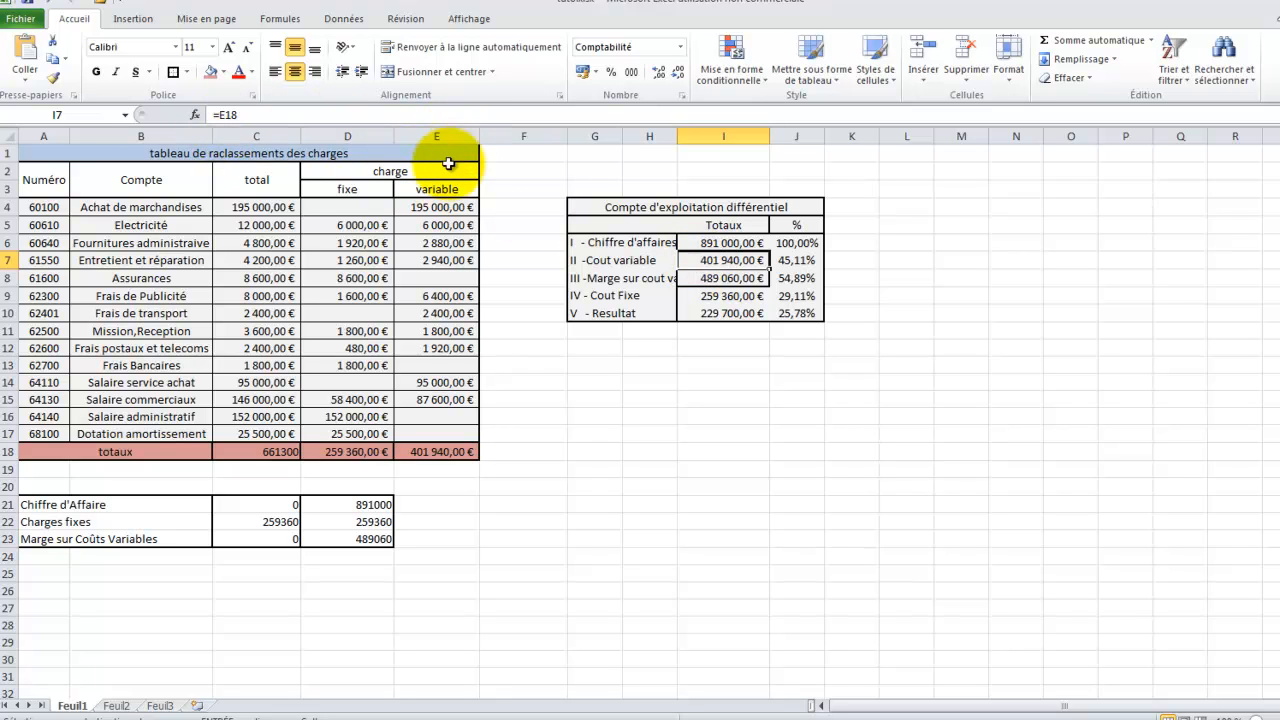
pyautogui.moveTo(436, 279)
pyautogui.mouseDown()
pyautogui.moveTo(365, 280)
pyautogui.moveTo(418, 282)
pyautogui.mouseUp()
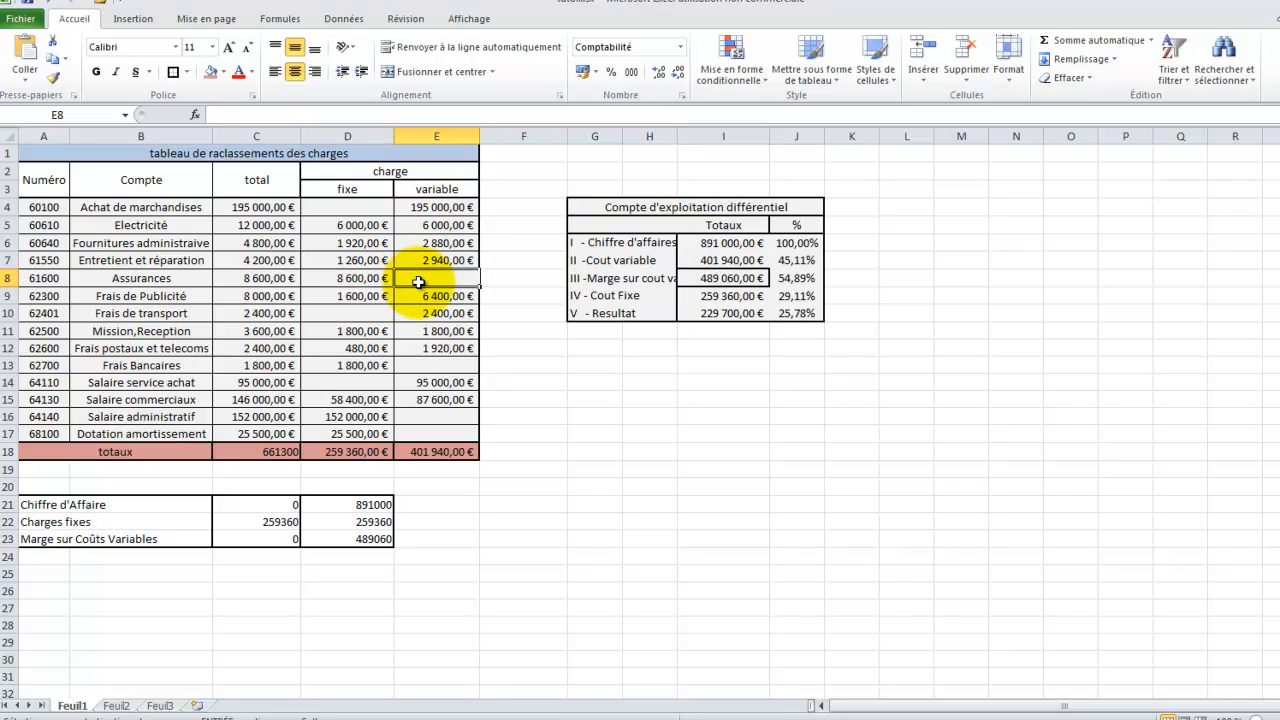
pyautogui.click(745, 262)
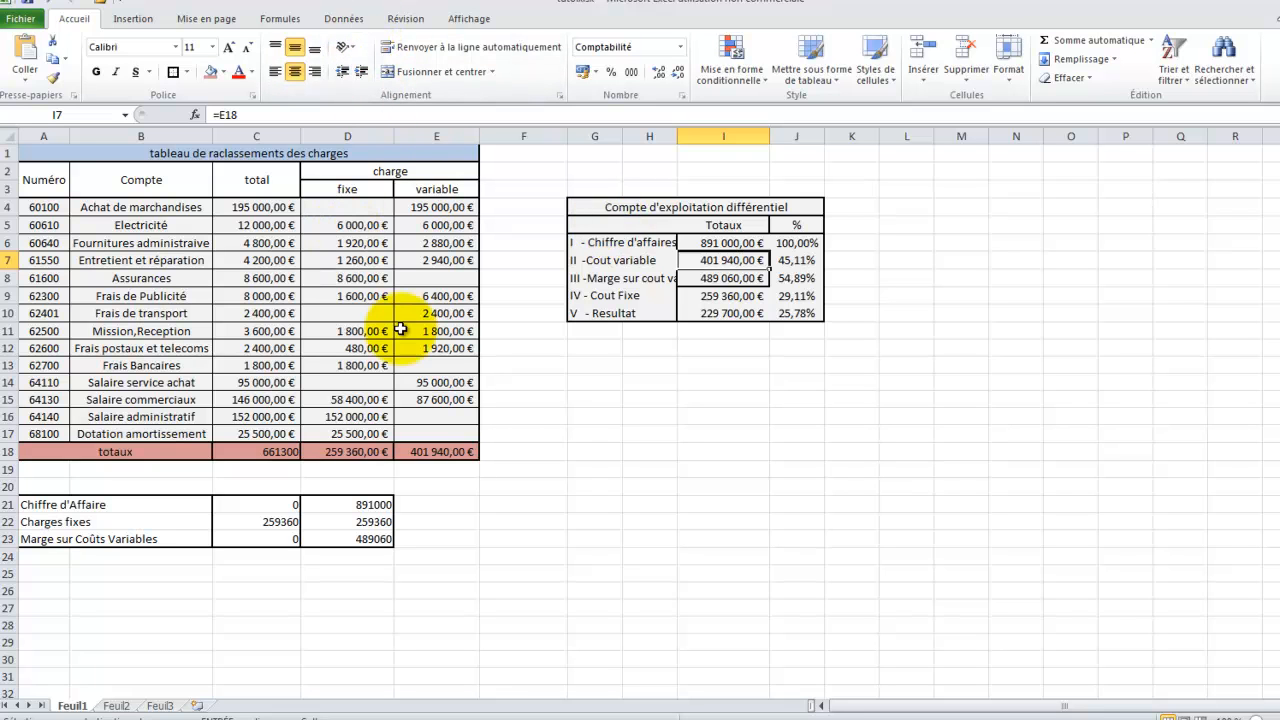
pyautogui.click(455, 452)
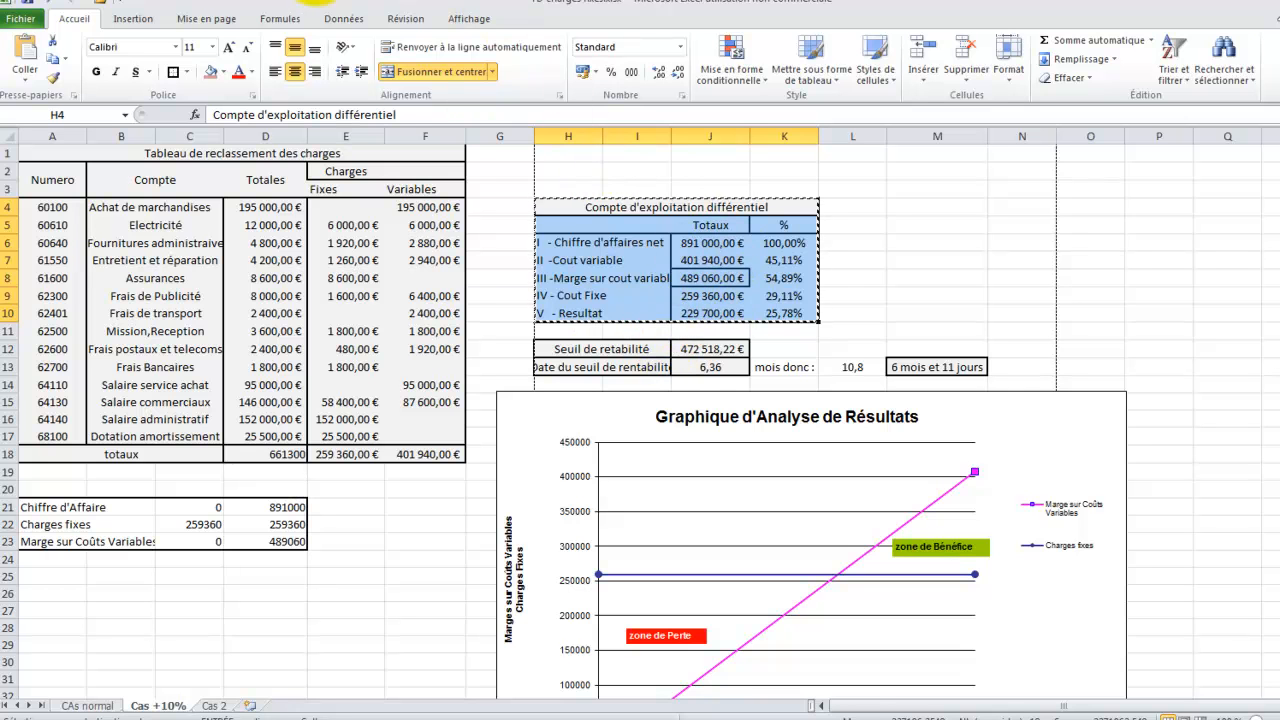
pyautogui.click(334, 0)
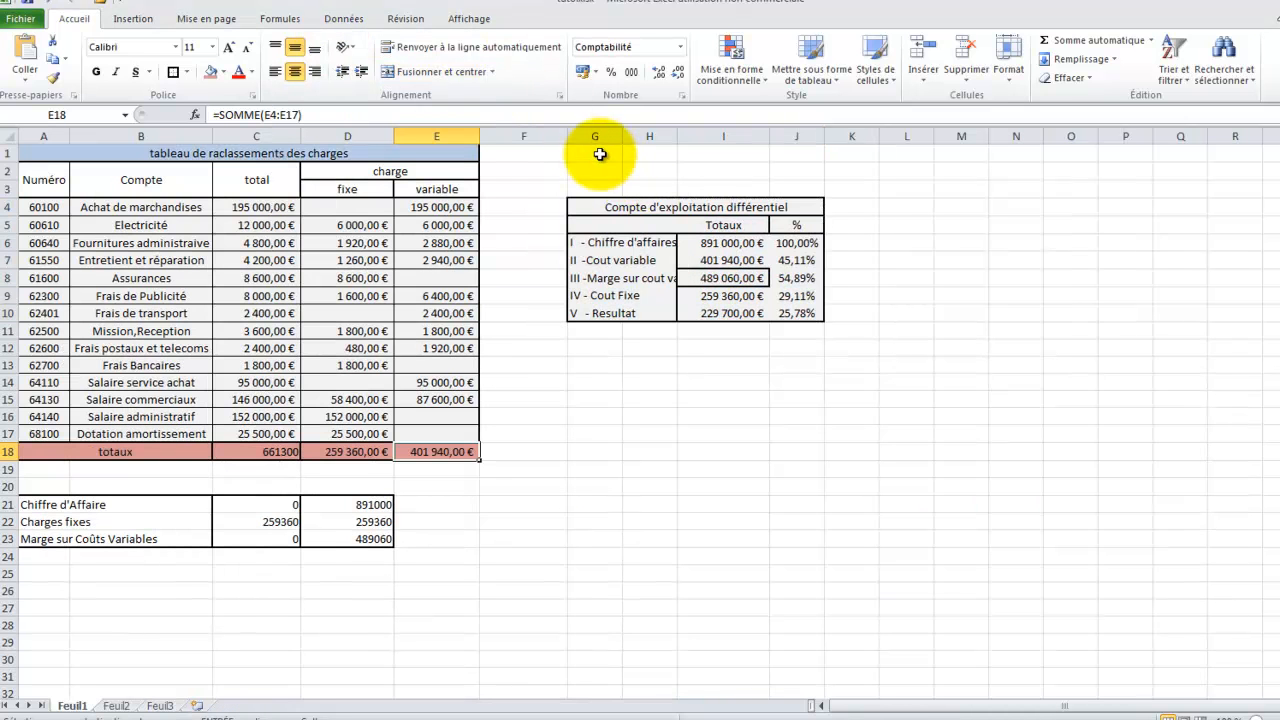
pyautogui.click(732, 333)
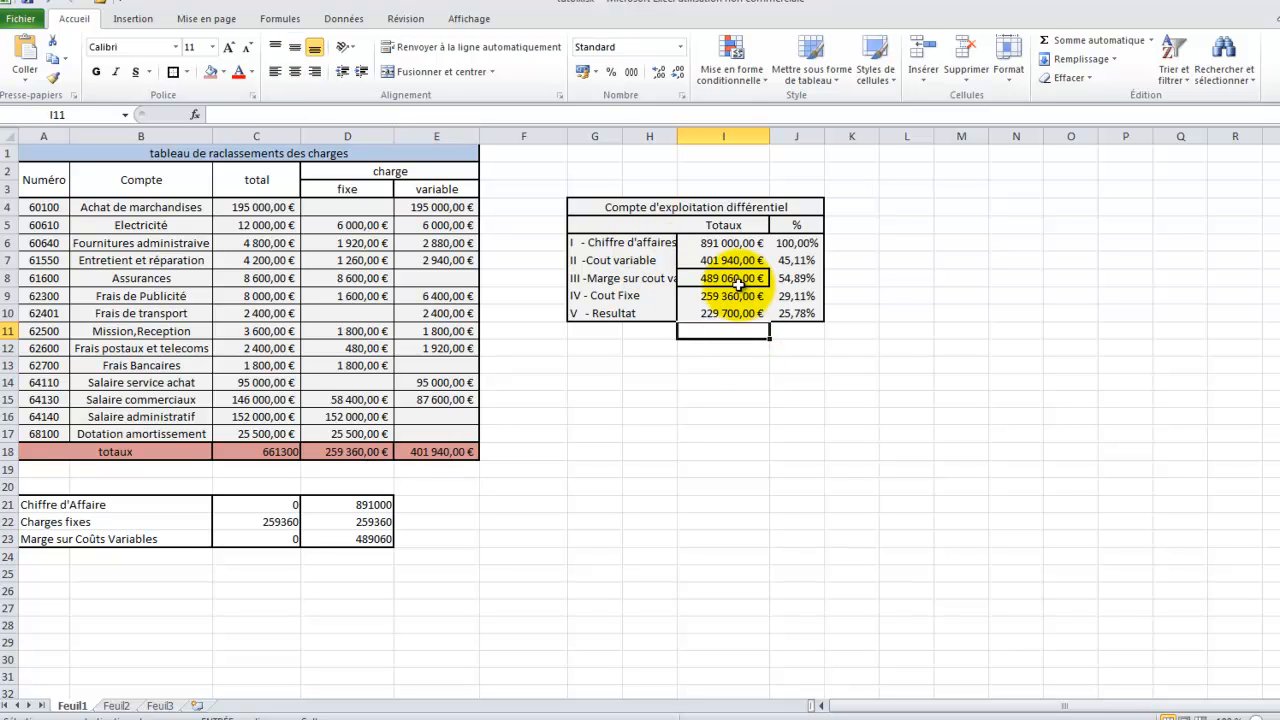
# - Examine the Marge sur cout variable formula in I8 together with the I6 and I7 cells it refers to
pyautogui.click(737, 284)
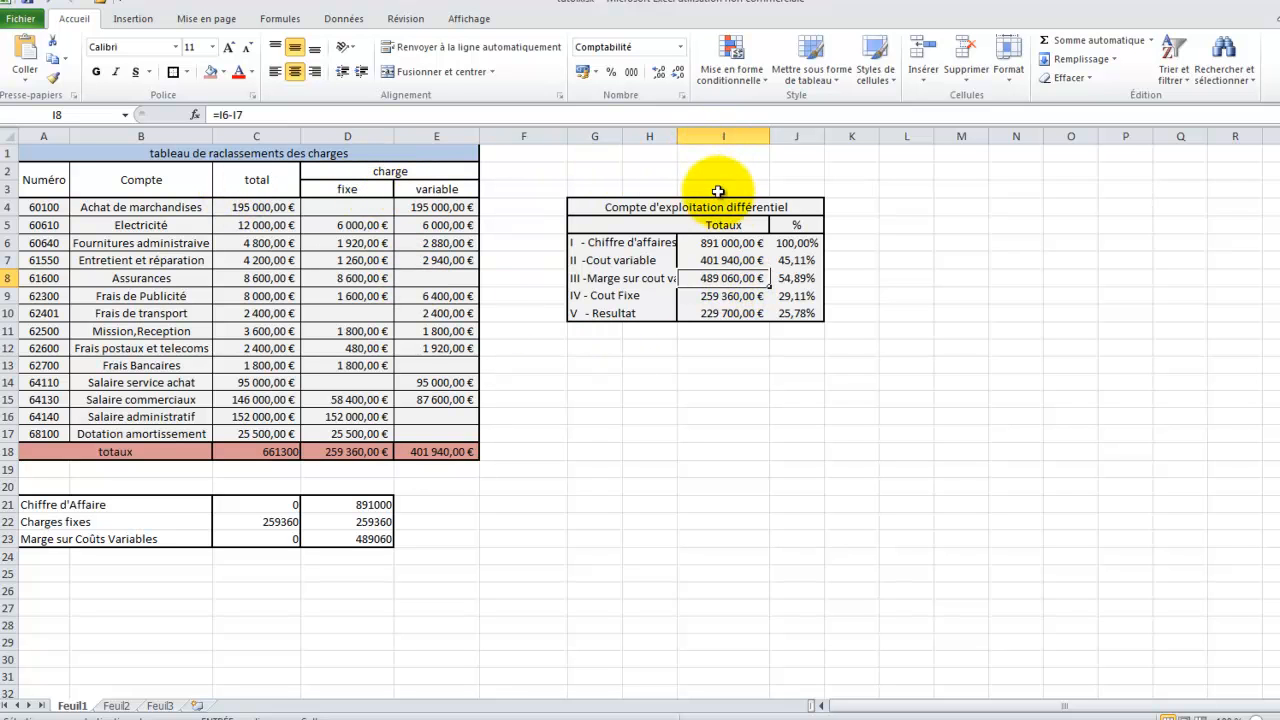
pyautogui.click(720, 260)
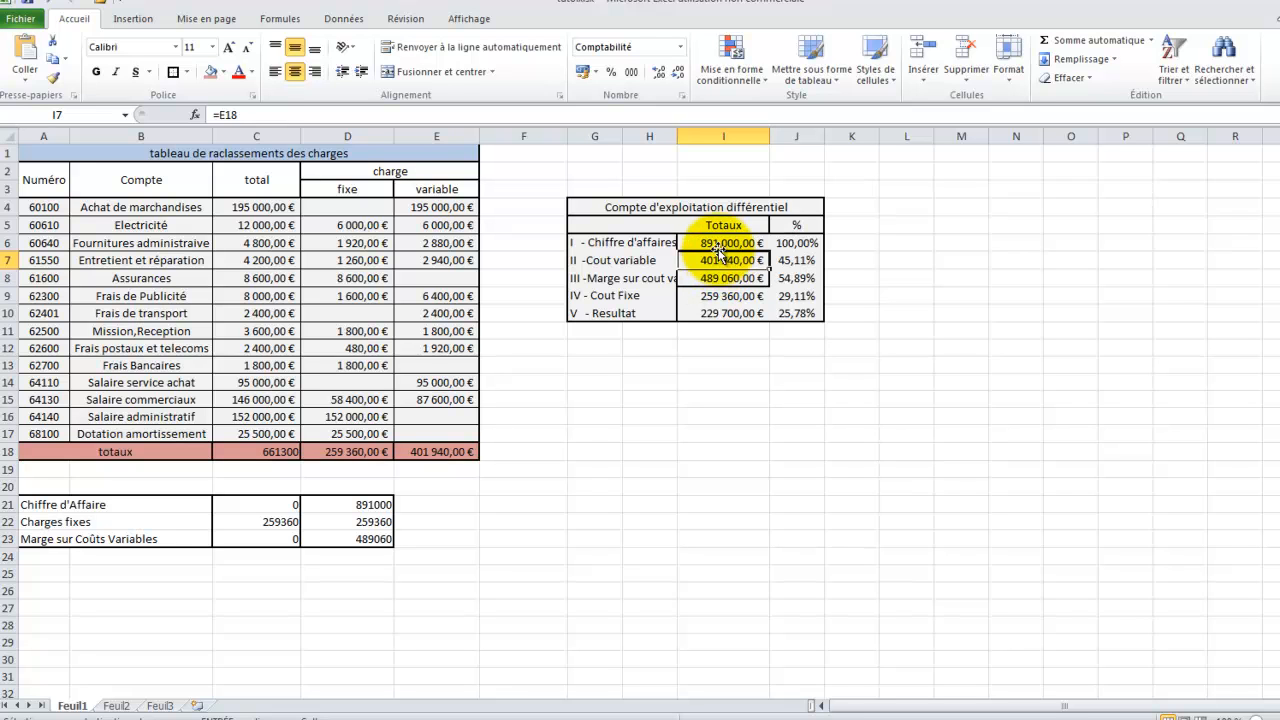
pyautogui.click(717, 245)
pyautogui.click(721, 261)
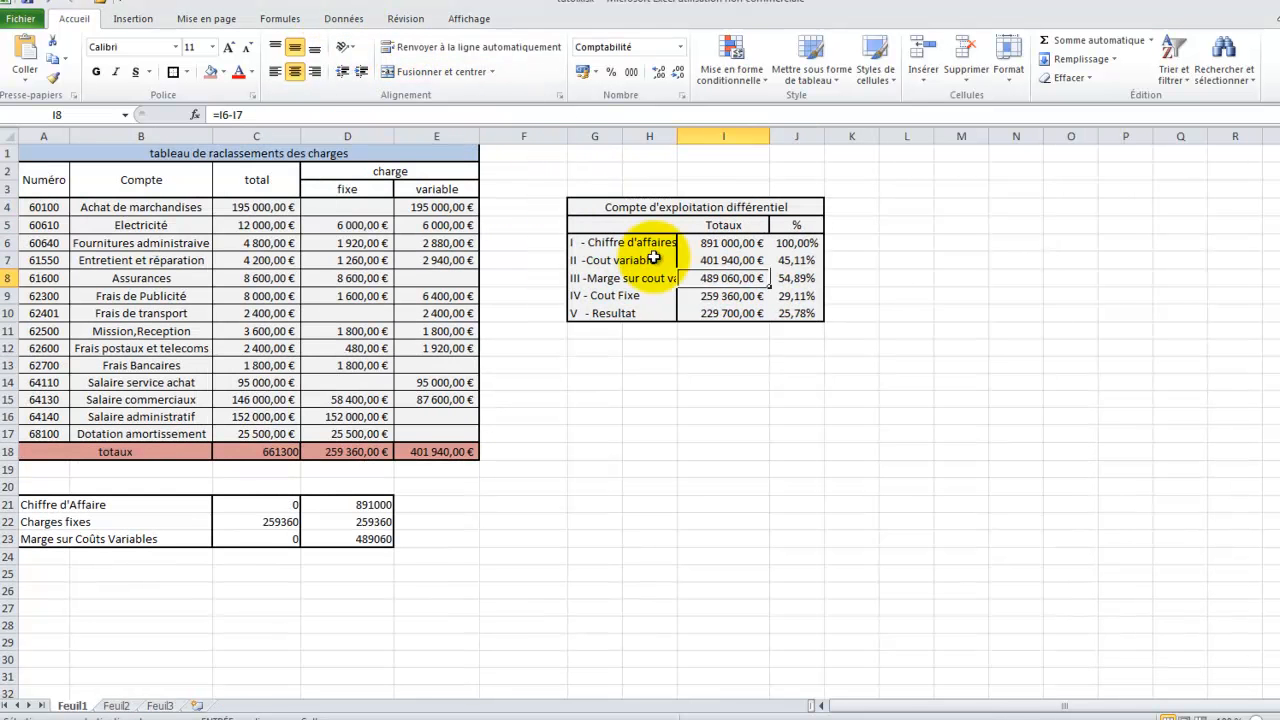
pyautogui.click(740, 314)
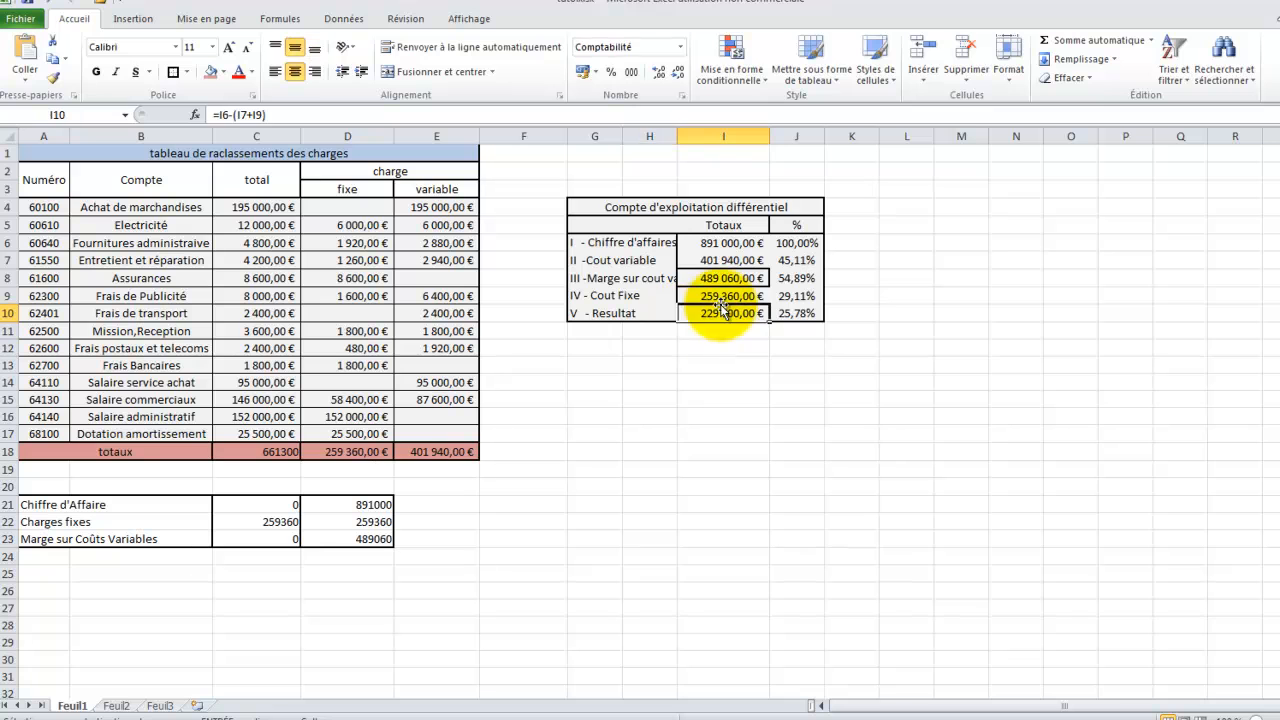
# - Trace the Cout Fixe formula in I9 to the fixed charges total in D18
pyautogui.click(732, 297)
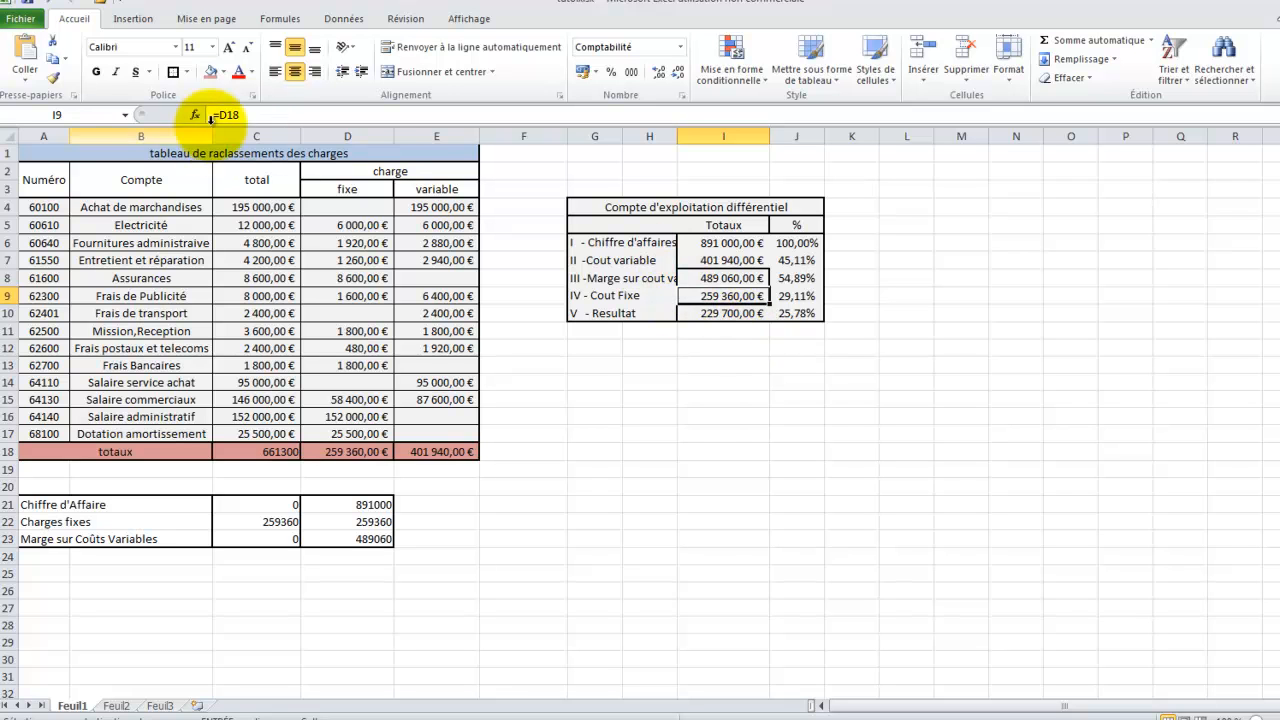
pyautogui.click(363, 136)
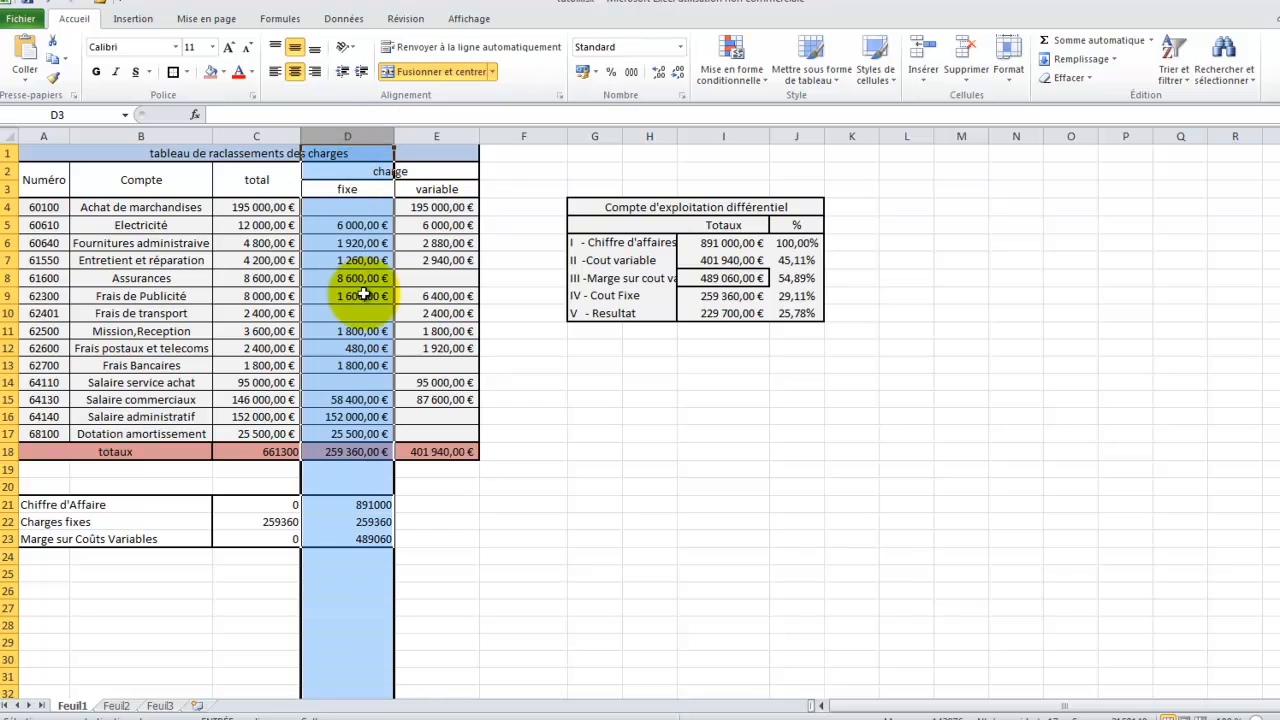
pyautogui.click(350, 452)
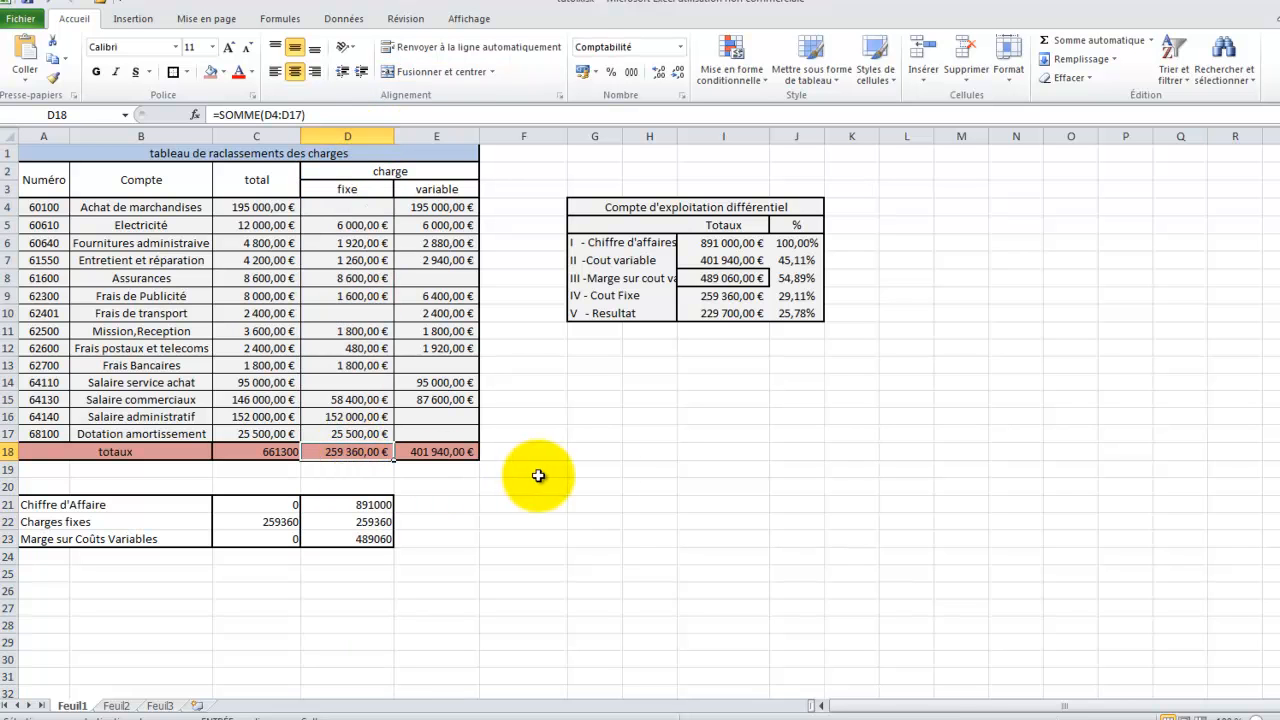
pyautogui.click(798, 362)
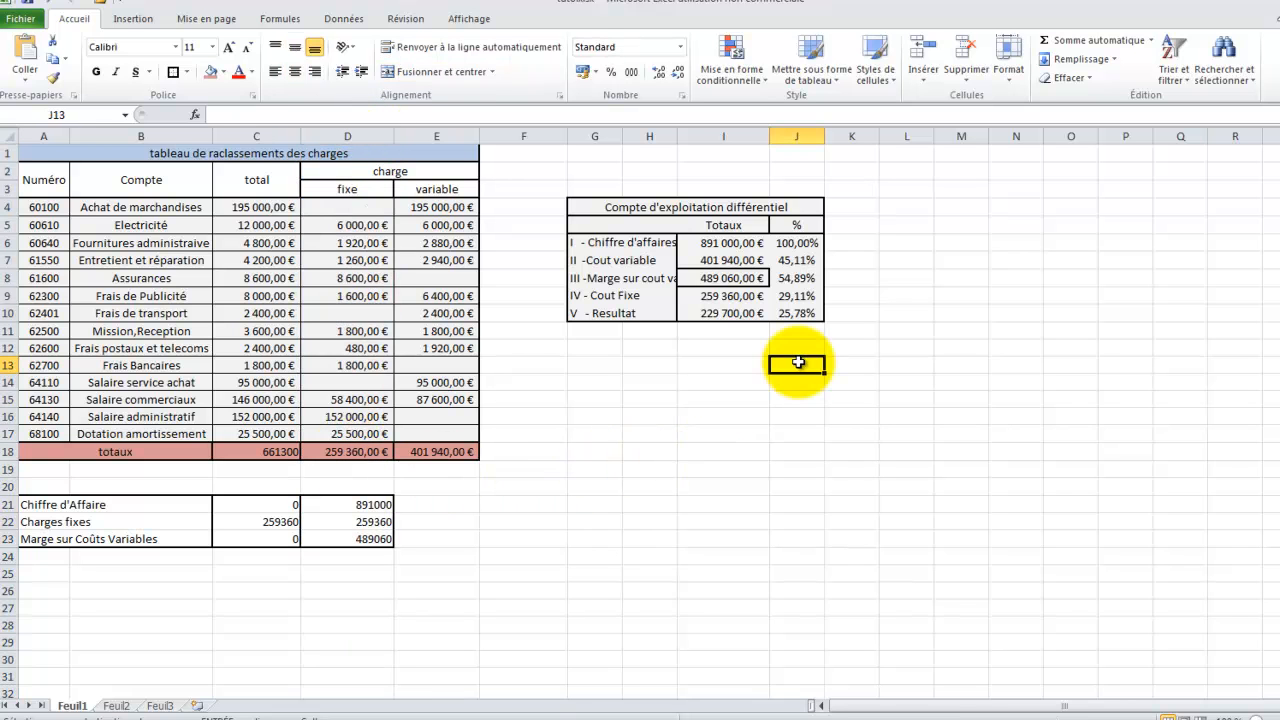
# - Inspect the Resultat formula in I10 and the percentage formulas in the % column of the Compte d'exploitation différentiel
pyautogui.click(720, 313)
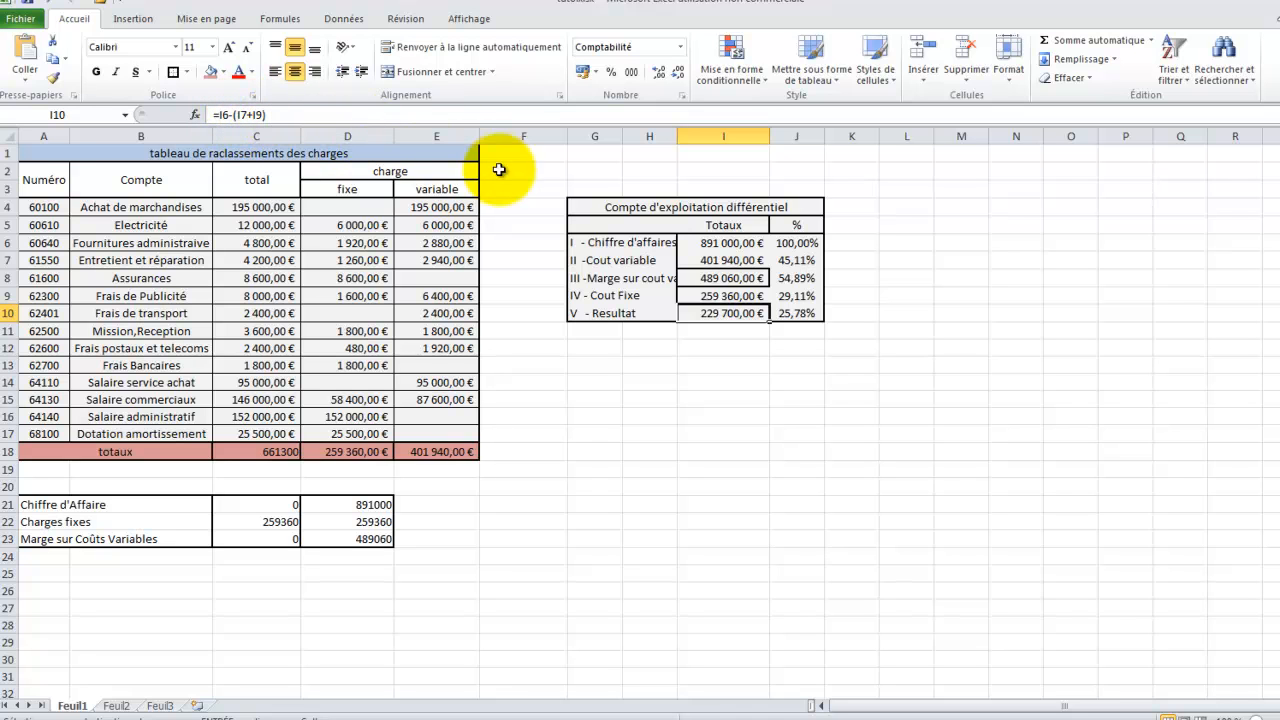
pyautogui.click(756, 400)
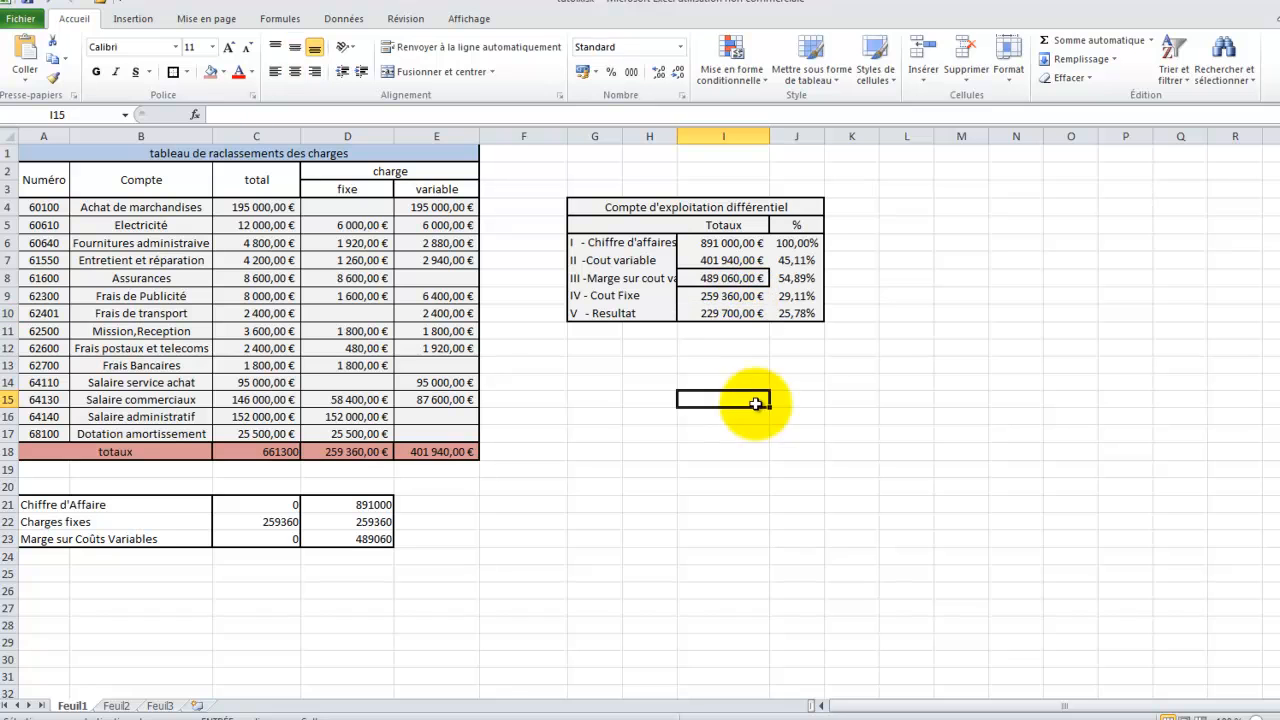
pyautogui.click(805, 243)
pyautogui.click(800, 278)
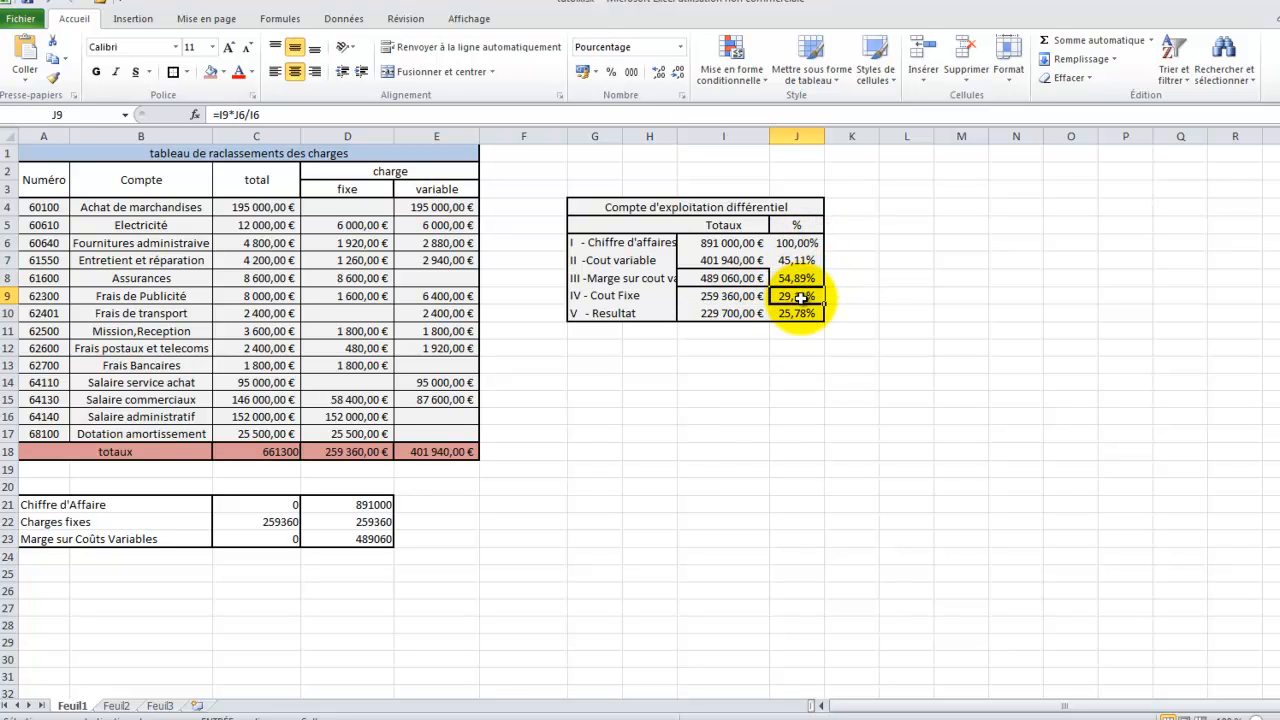
pyautogui.click(803, 314)
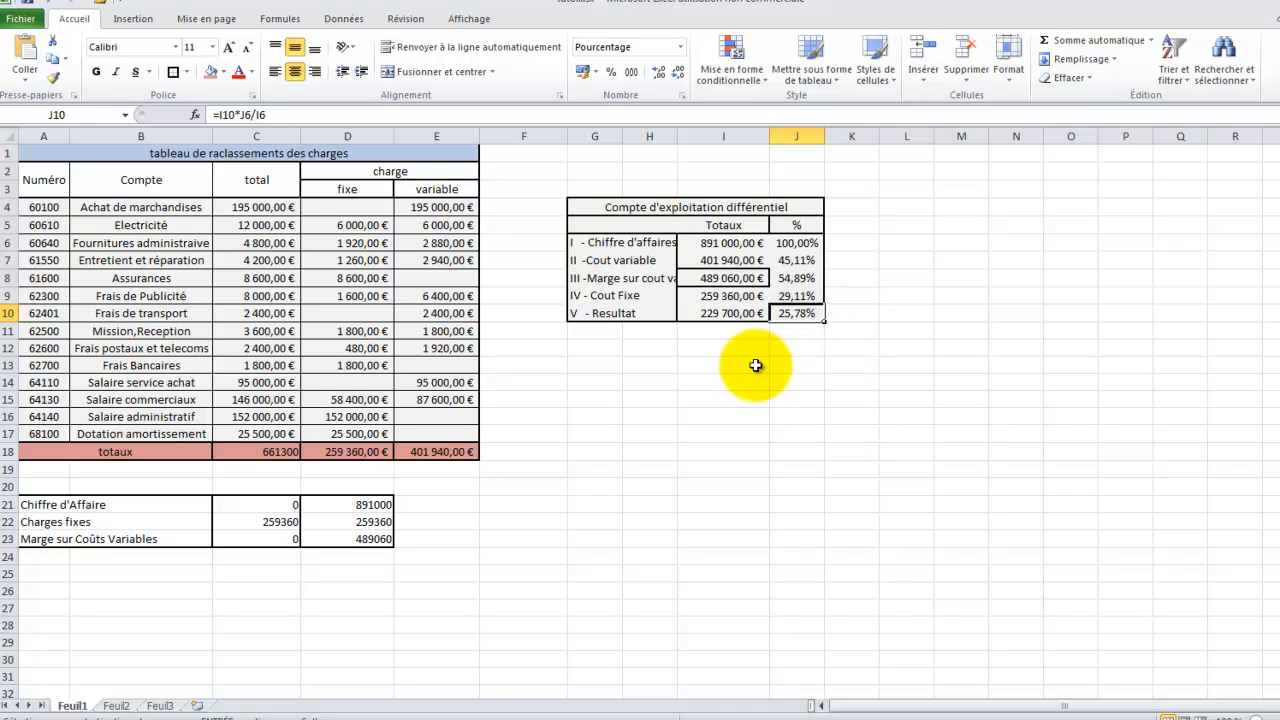
pyautogui.click(755, 366)
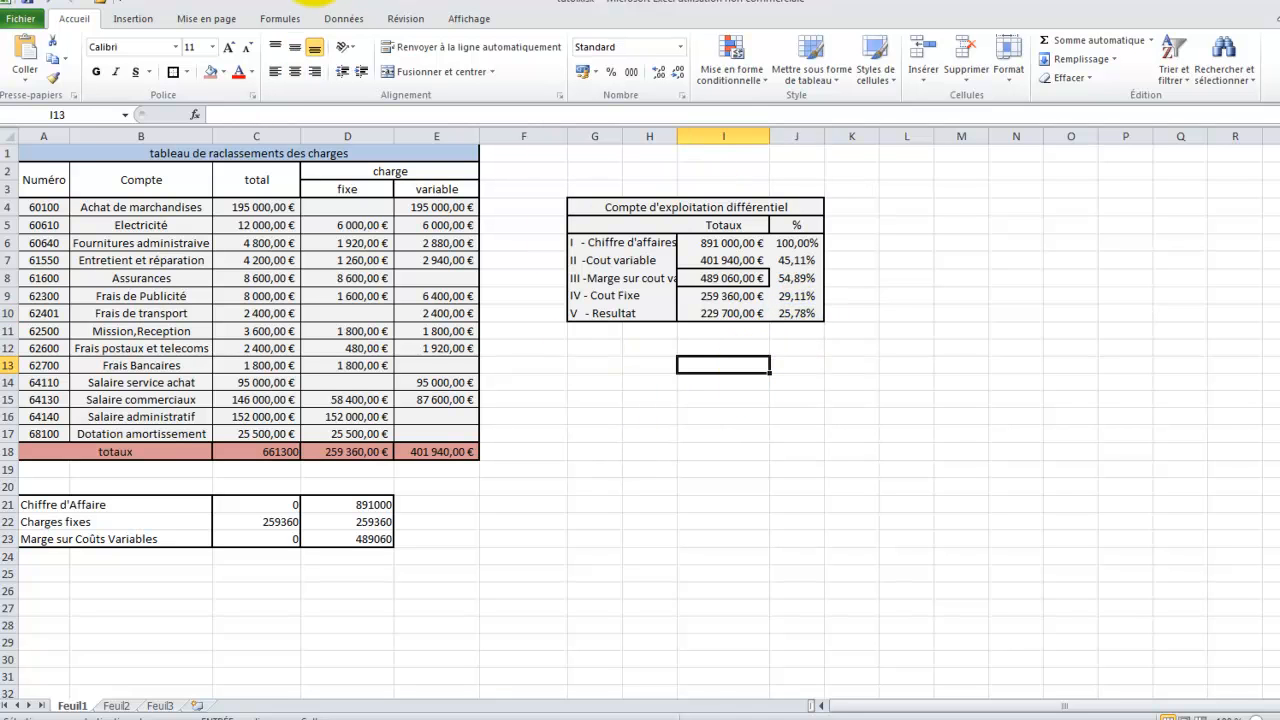
# - Switch to TD charges fixes.xlsx and examine the Seuil de rentabilité formula in J12 and how column and row locate cell J6
pyautogui.click(310, 0)
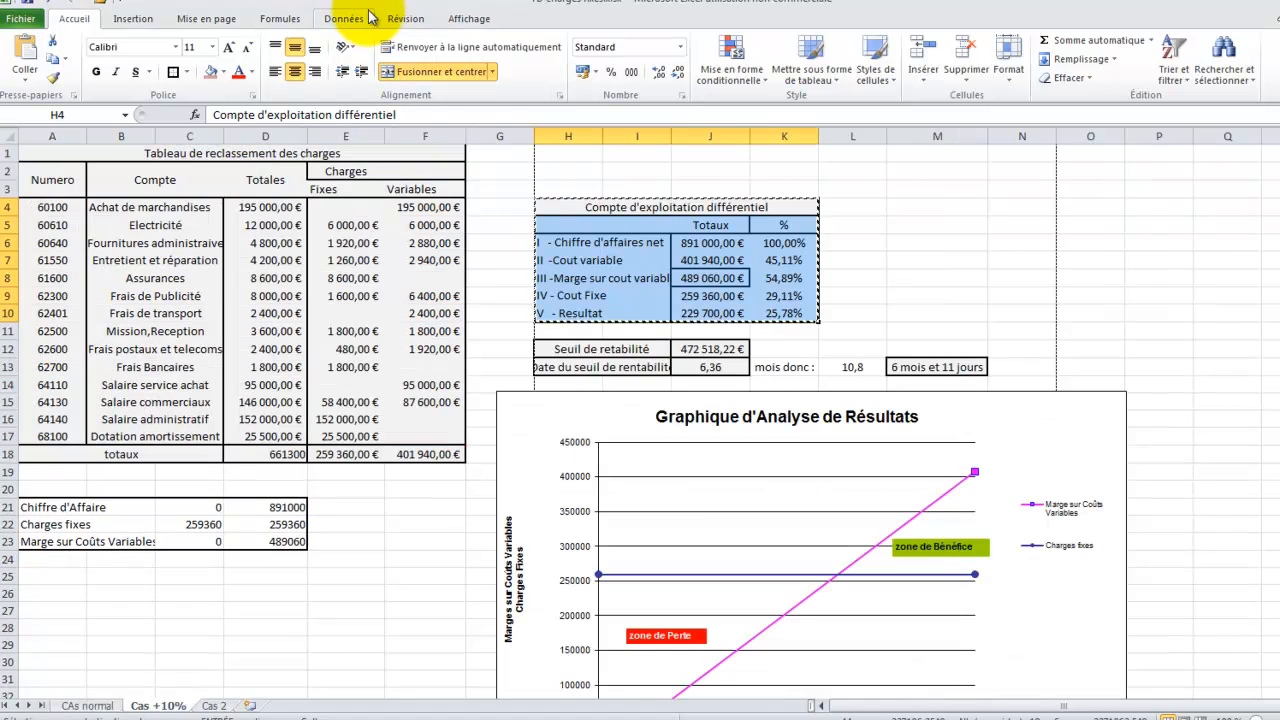
pyautogui.click(727, 345)
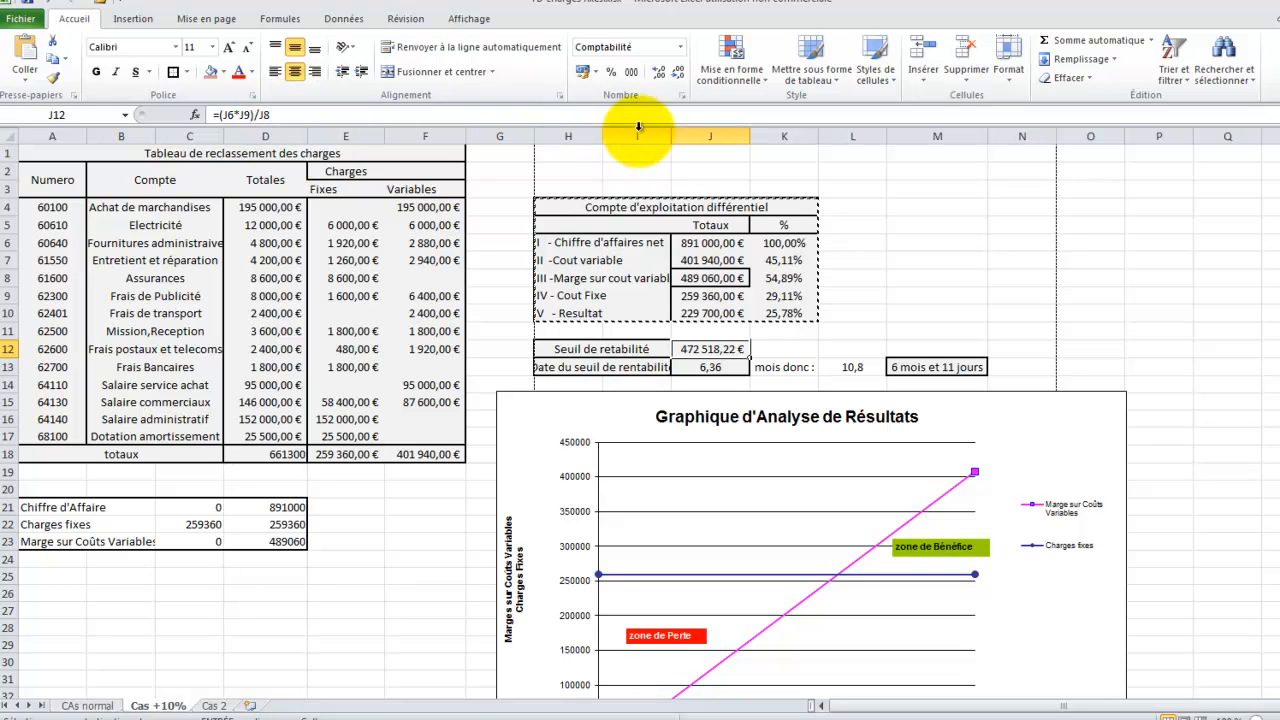
pyautogui.click(689, 133)
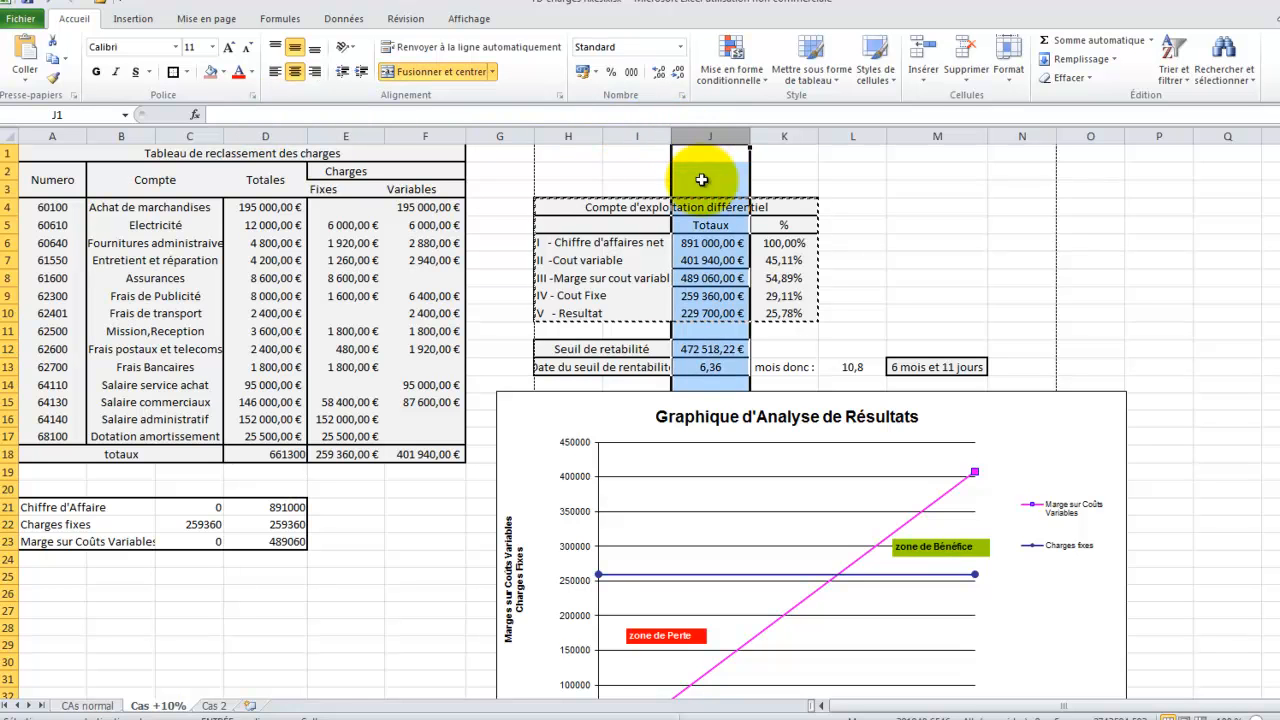
pyautogui.click(709, 262)
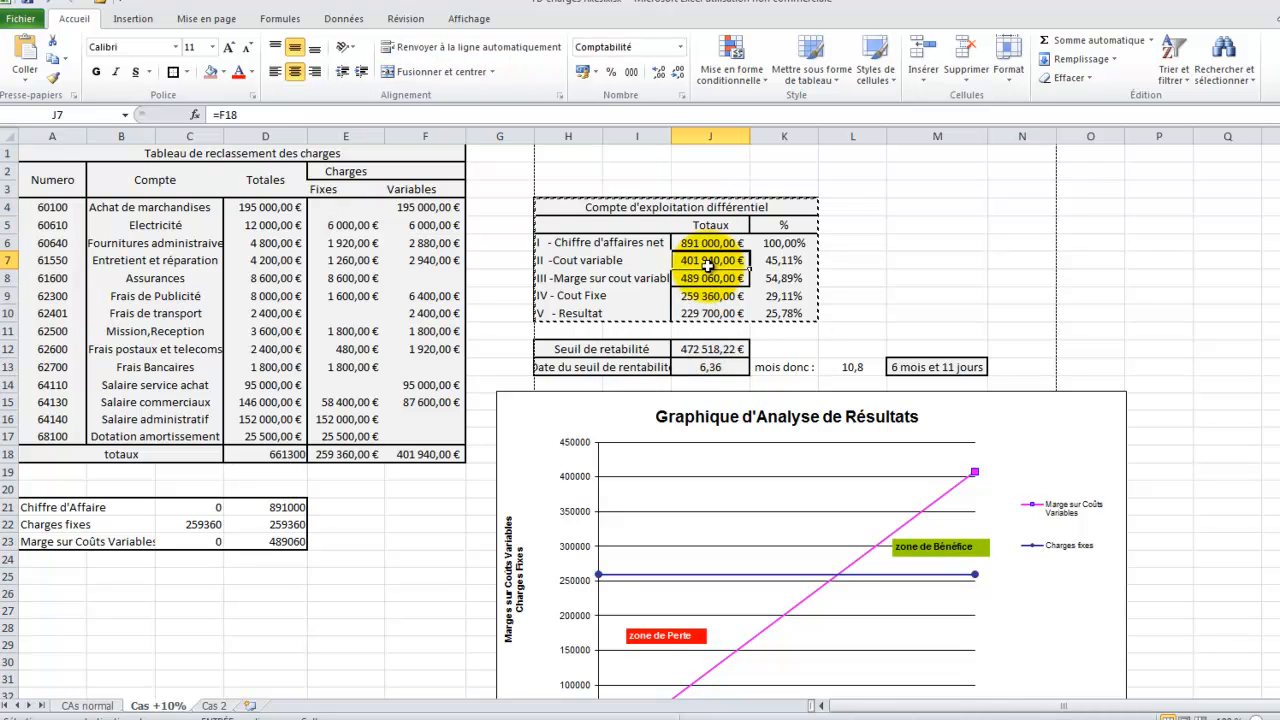
pyautogui.click(705, 242)
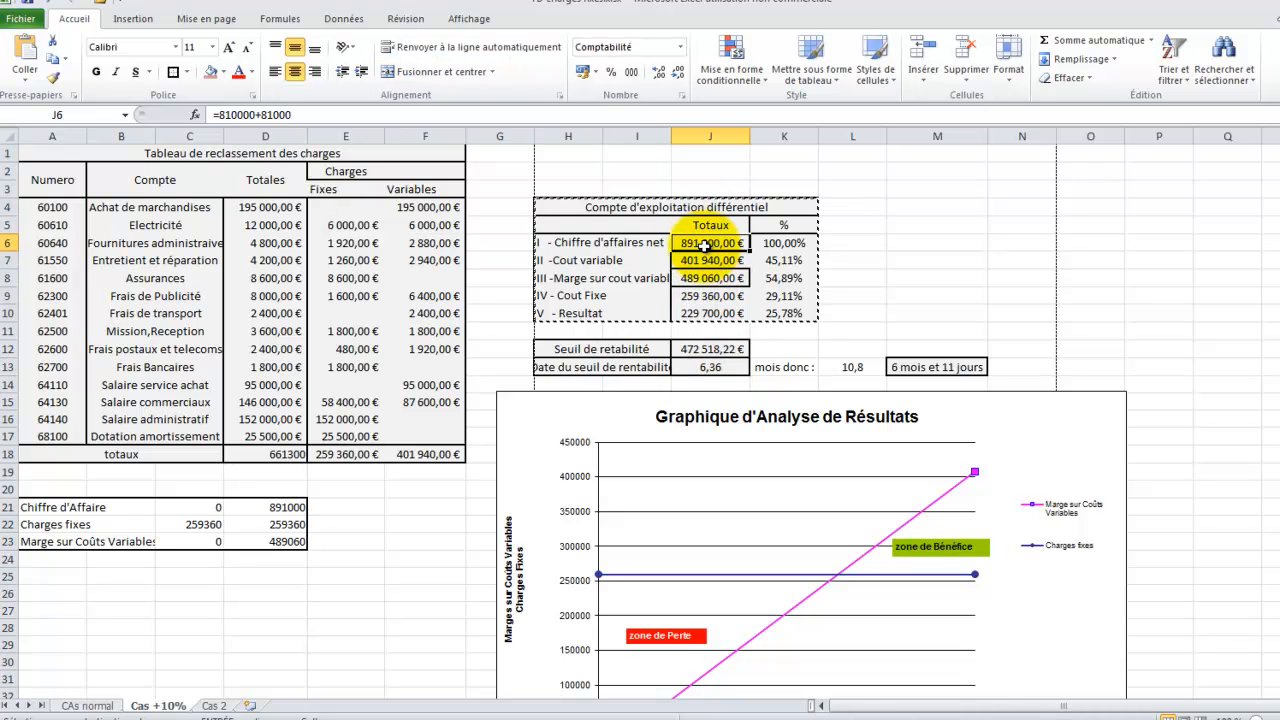
pyautogui.click(8, 243)
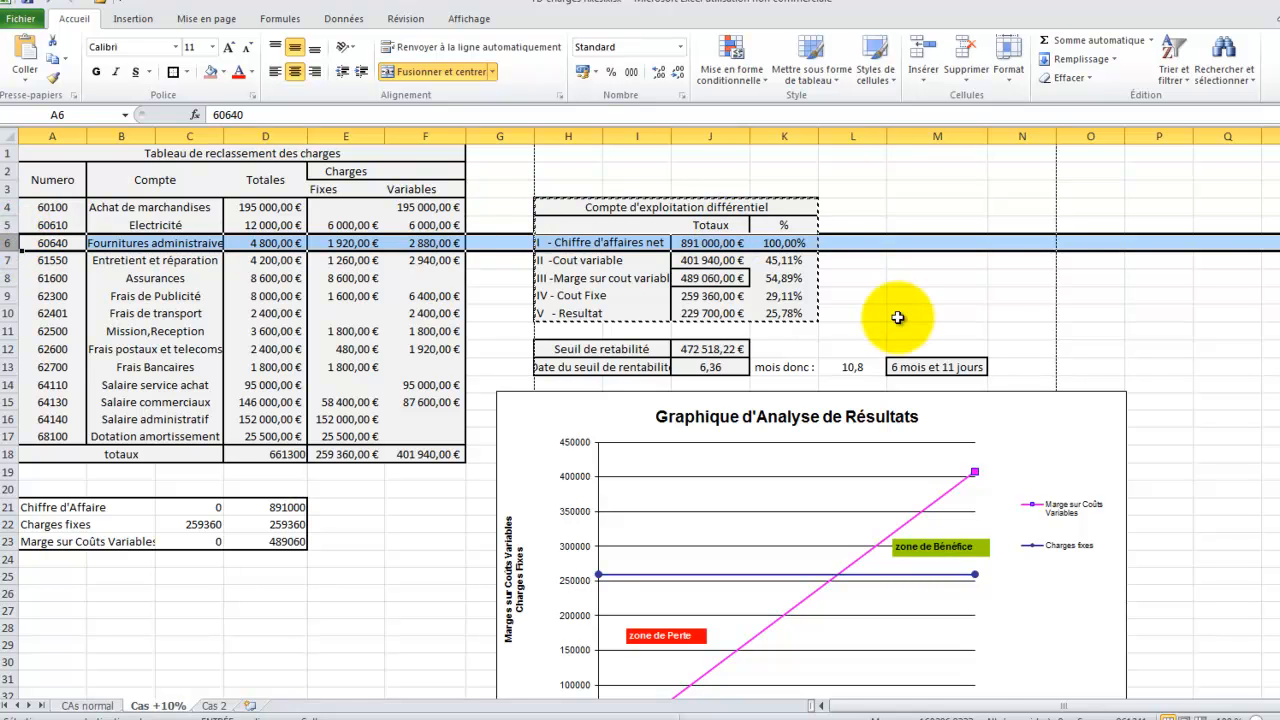
pyautogui.click(935, 313)
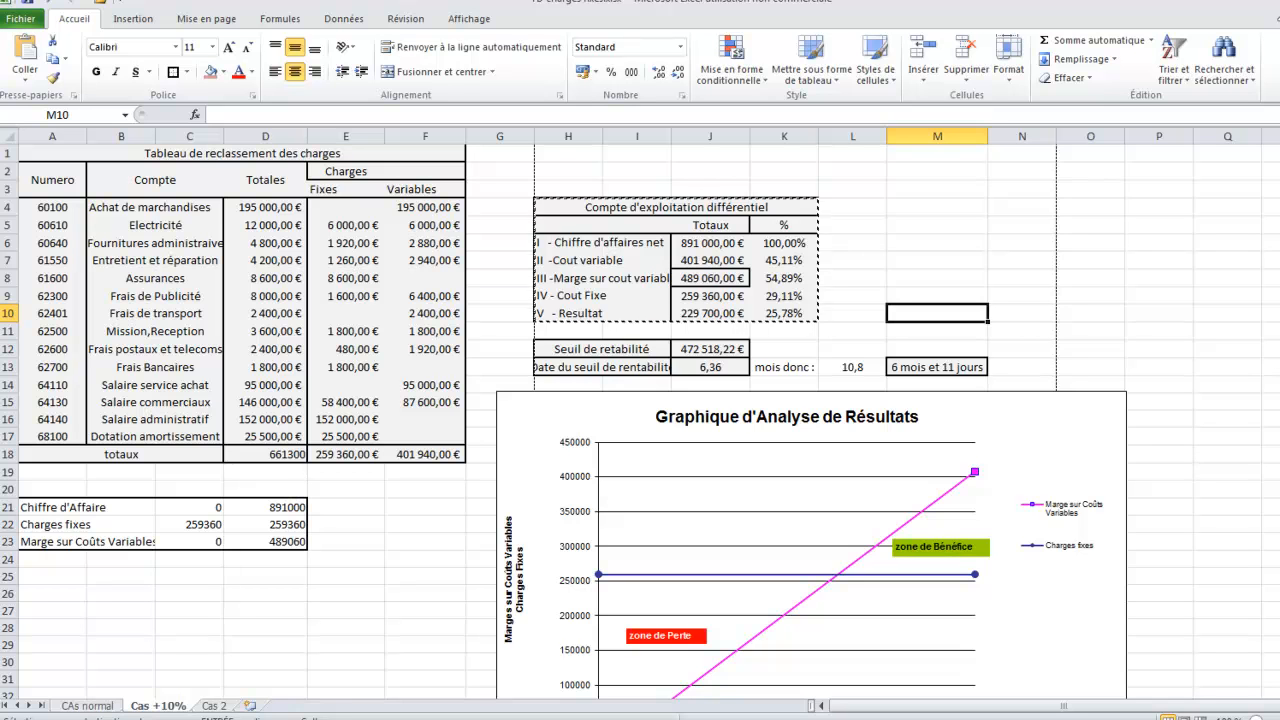
# - Close TD charges fixes.xlsx without saving its changes and return to Feuil1 of tuto.xlsx
pyautogui.hotkey('alt', 'F4')
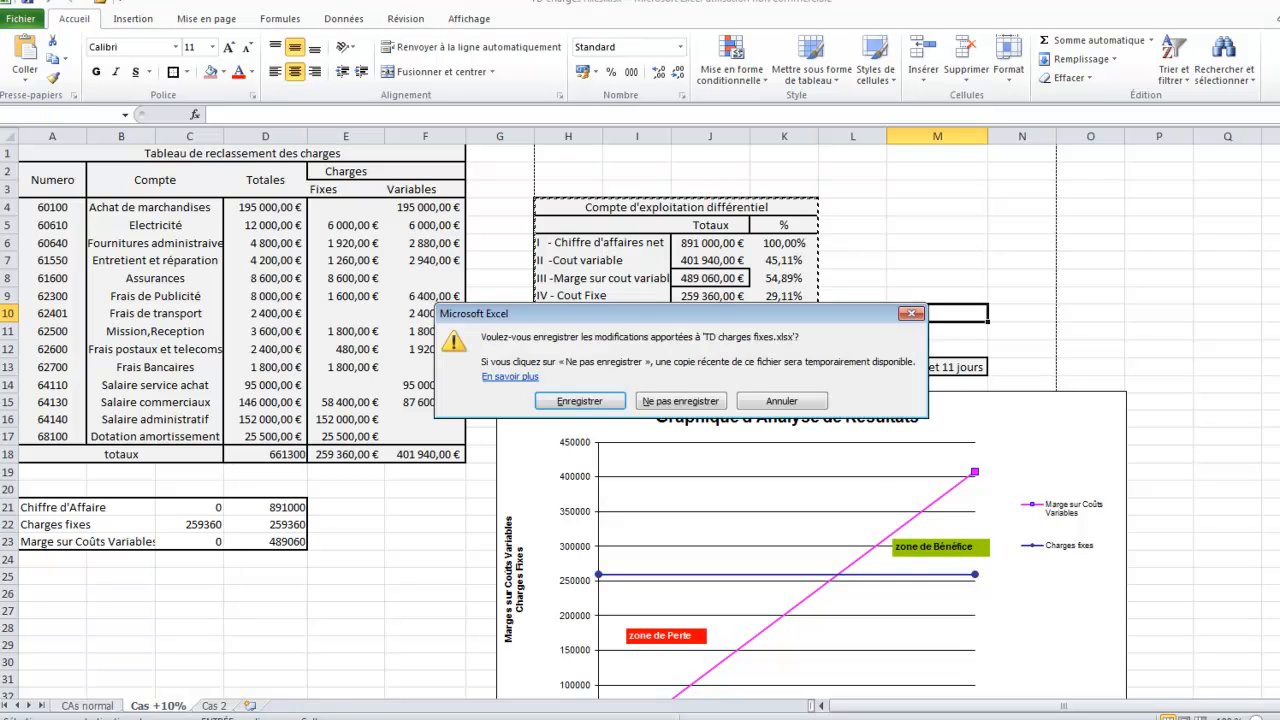
pyautogui.click(678, 401)
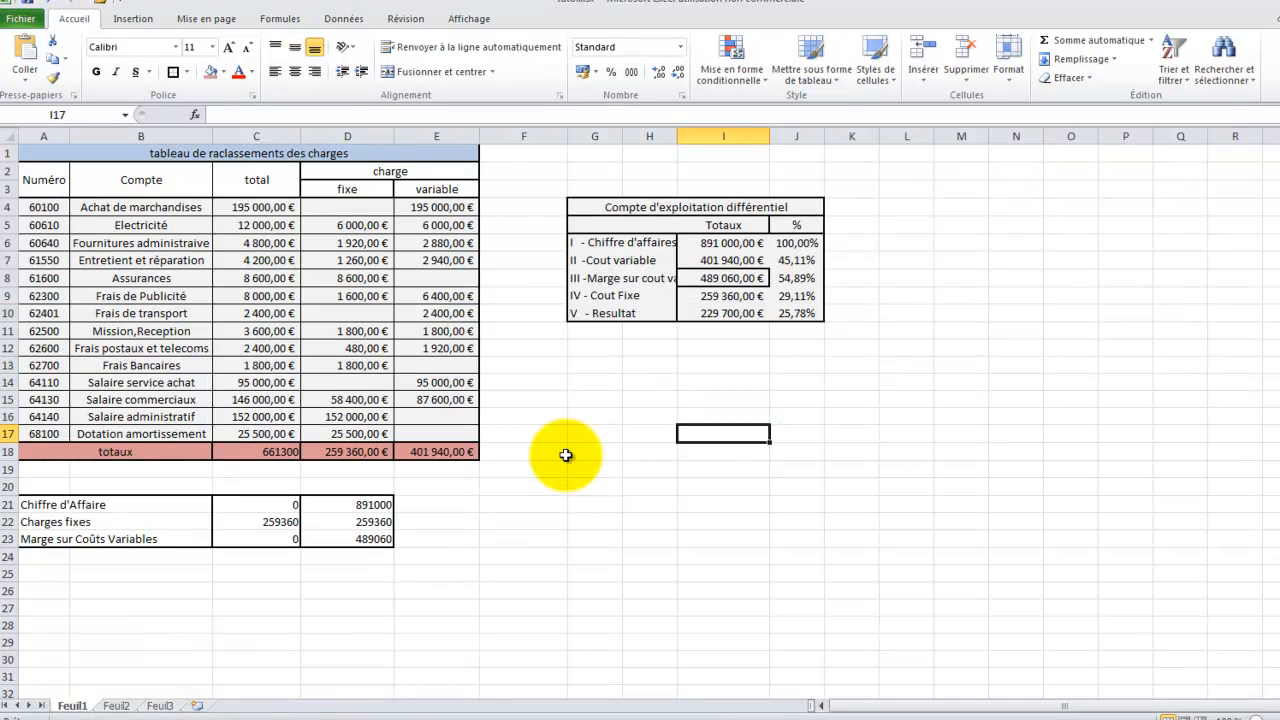
pyautogui.click(540, 366)
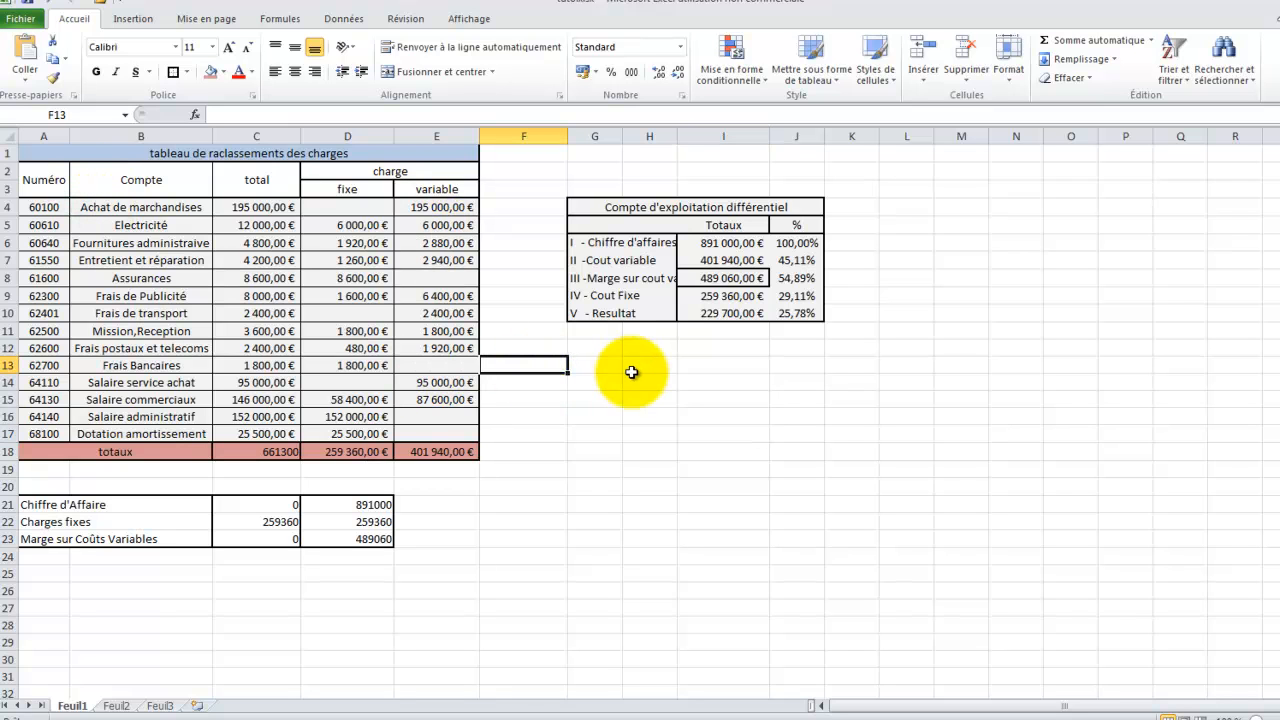
pyautogui.click(665, 365)
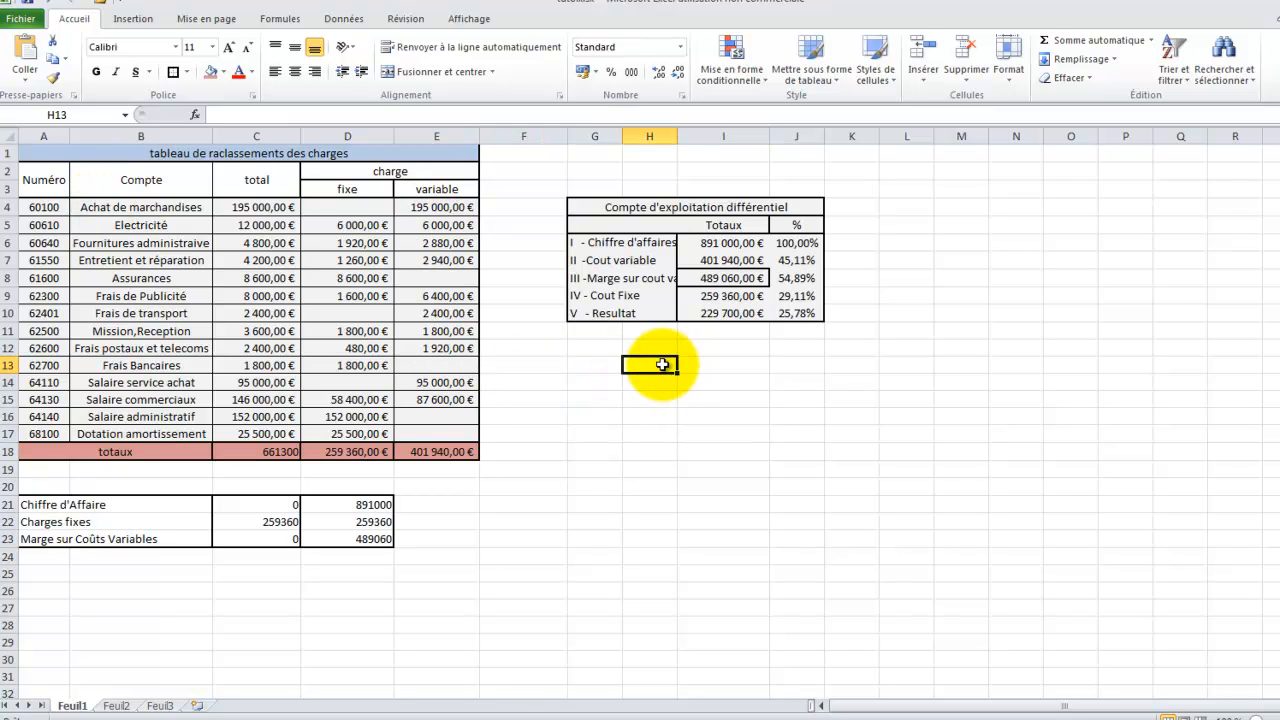
# - Clear the variable charges total in E18 and re-enter it as =SOMME(E4:E17)
pyautogui.click(447, 452)
pyautogui.press('Delete')
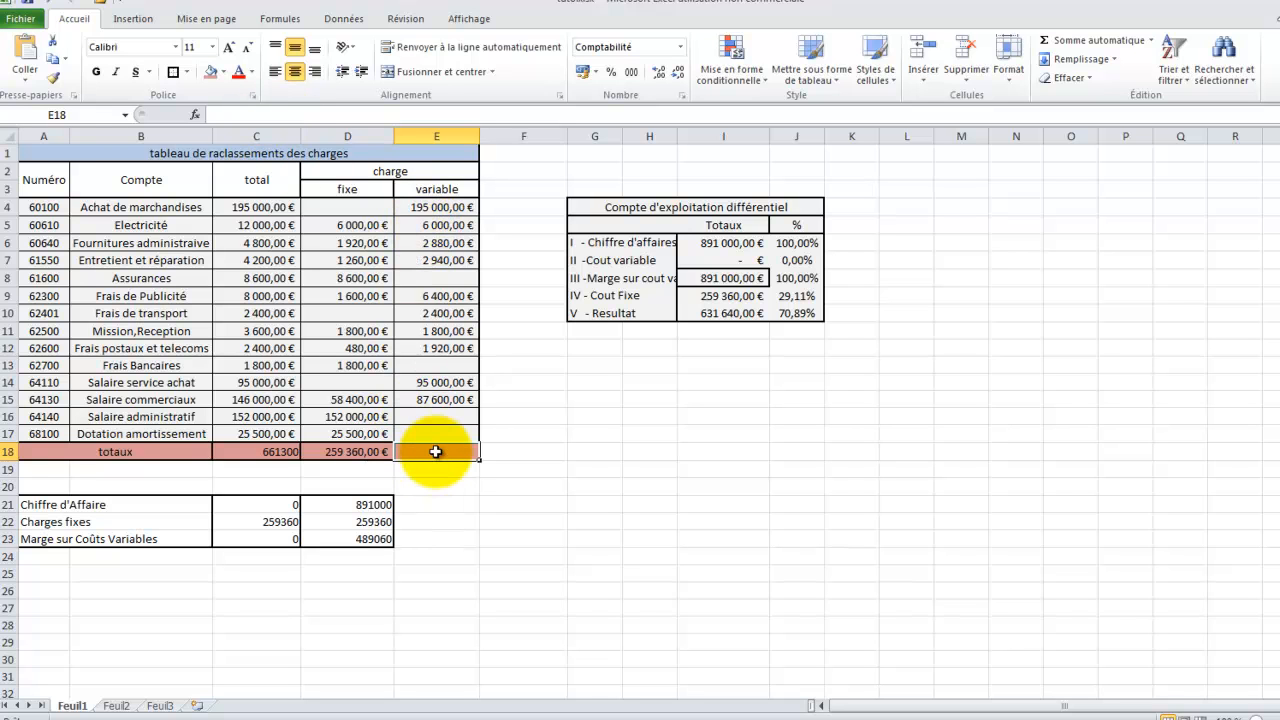
pyautogui.click(242, 116)
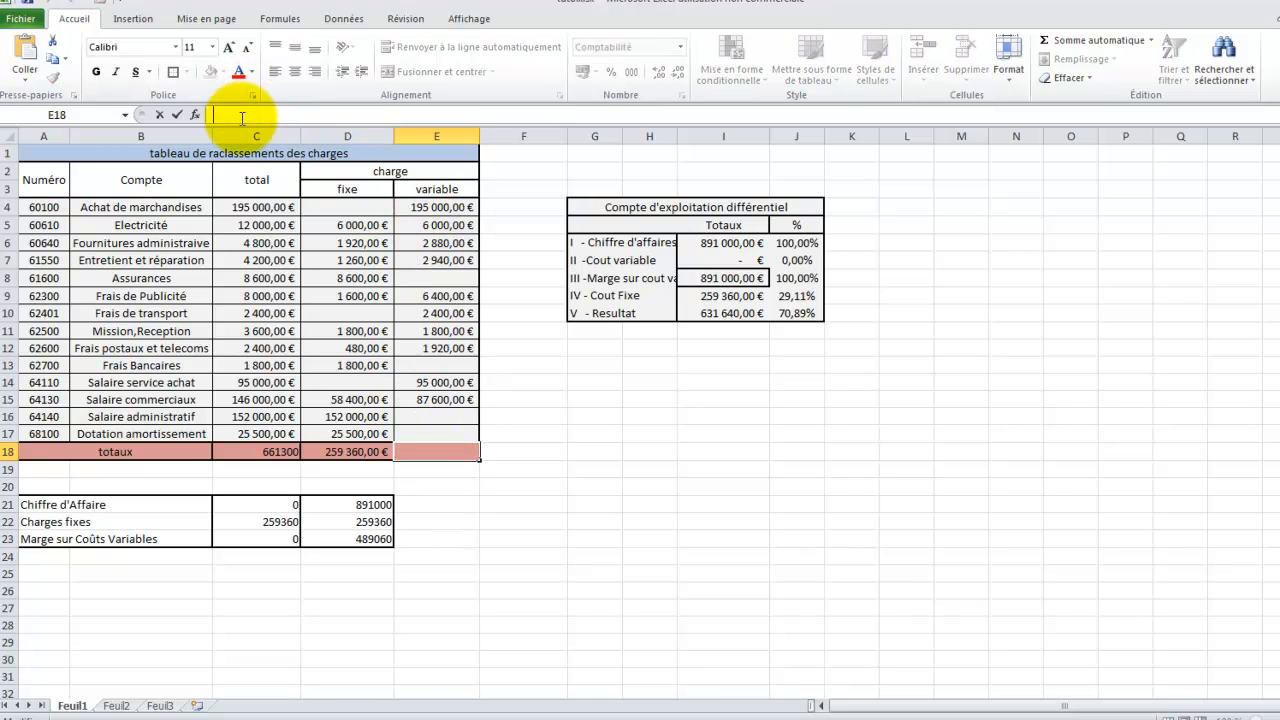
pyautogui.write('=')
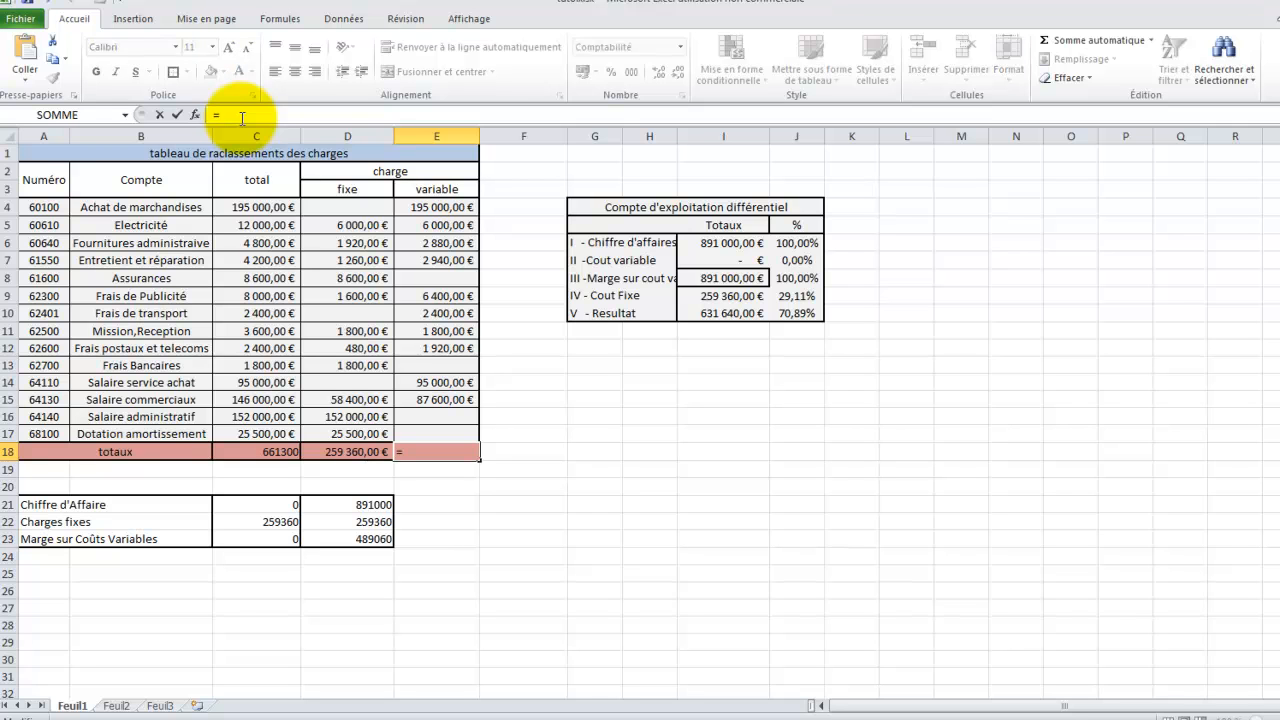
pyautogui.write('SOM')
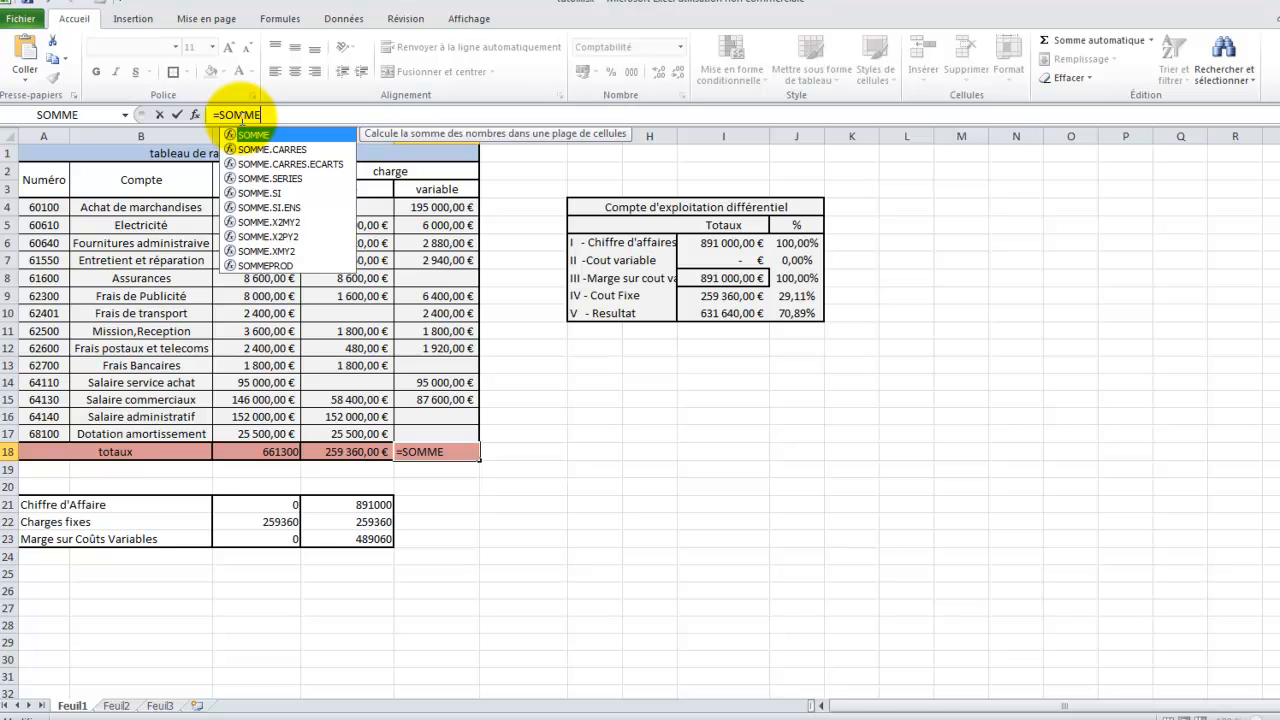
pyautogui.write('ME(')
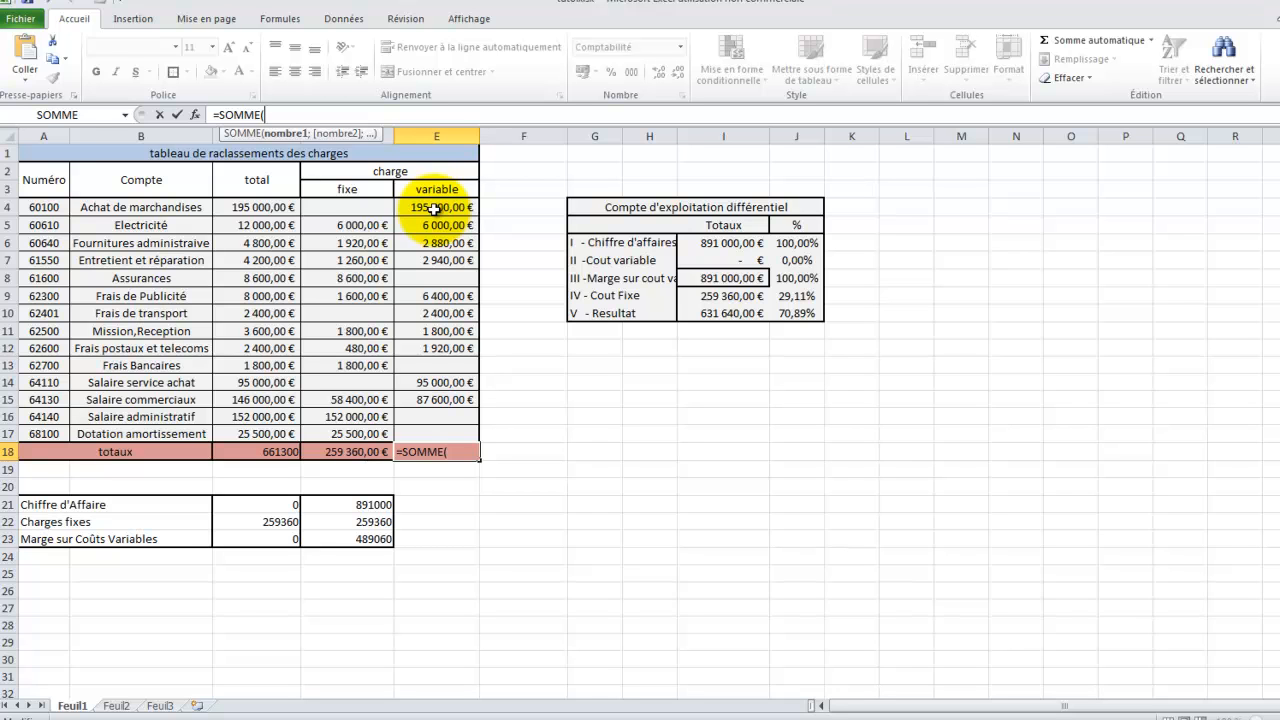
pyautogui.moveTo(433, 208); pyautogui.dragTo(448, 434)
pyautogui.write(')')
pyautogui.press('Return')
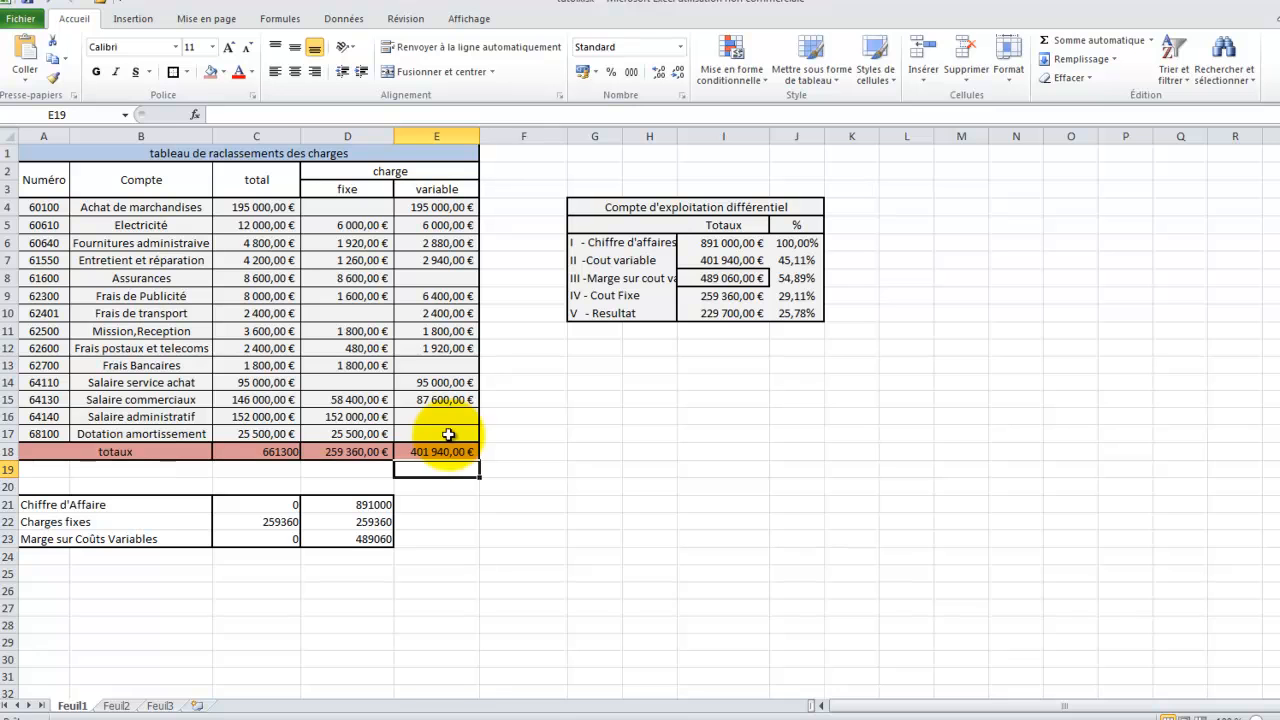
pyautogui.click(448, 451)
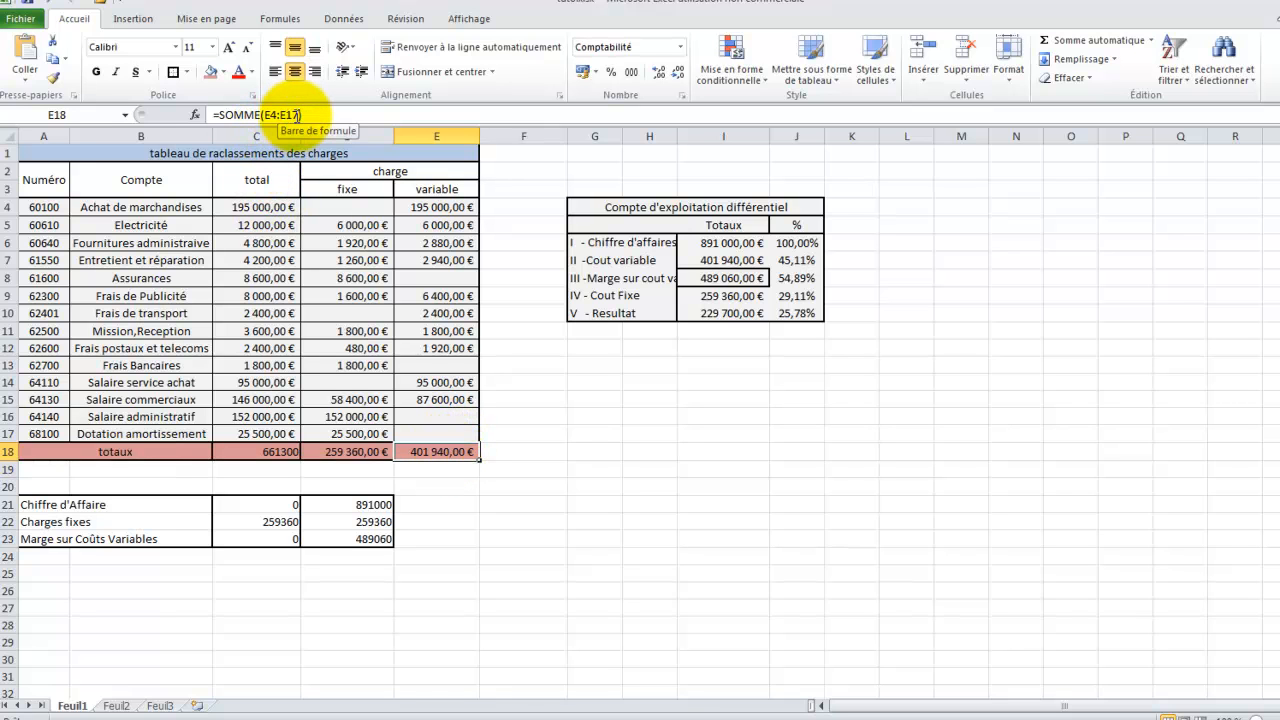
pyautogui.click(527, 487)
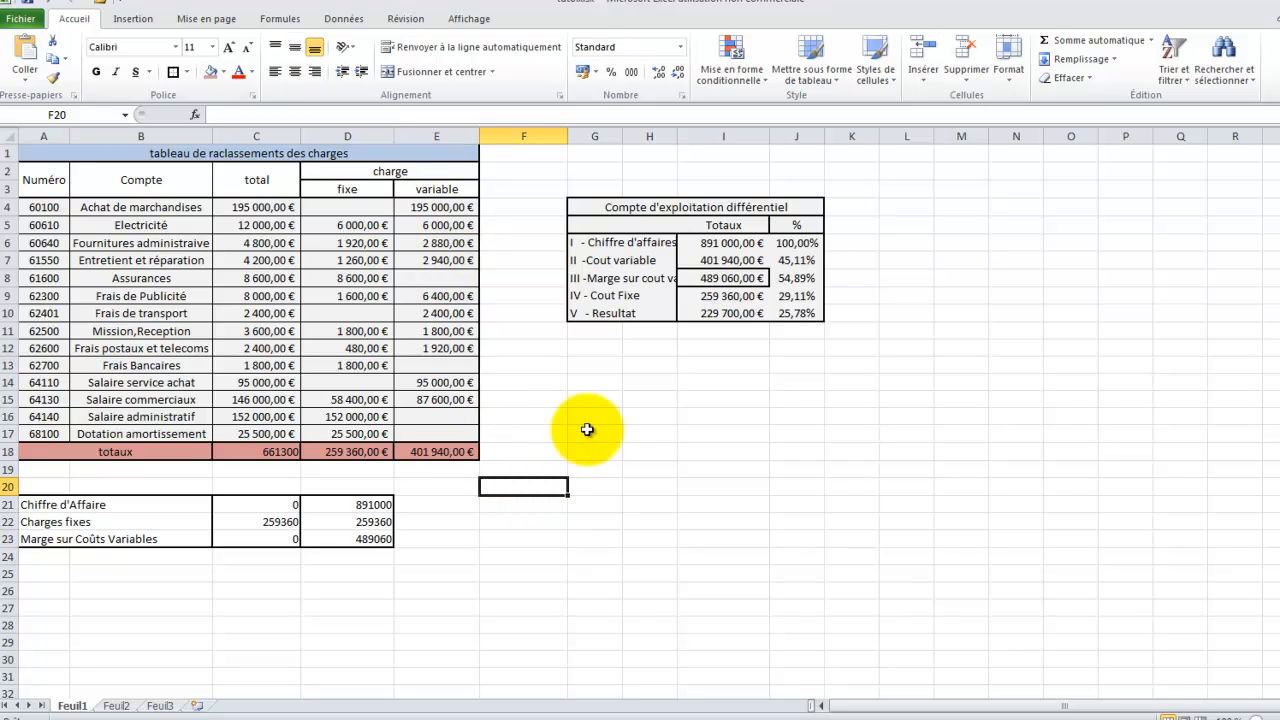
# - Inspect the Chiffre d'affaires percentage in J6 and the Cout variable percentage formula in J7
pyautogui.click(793, 243)
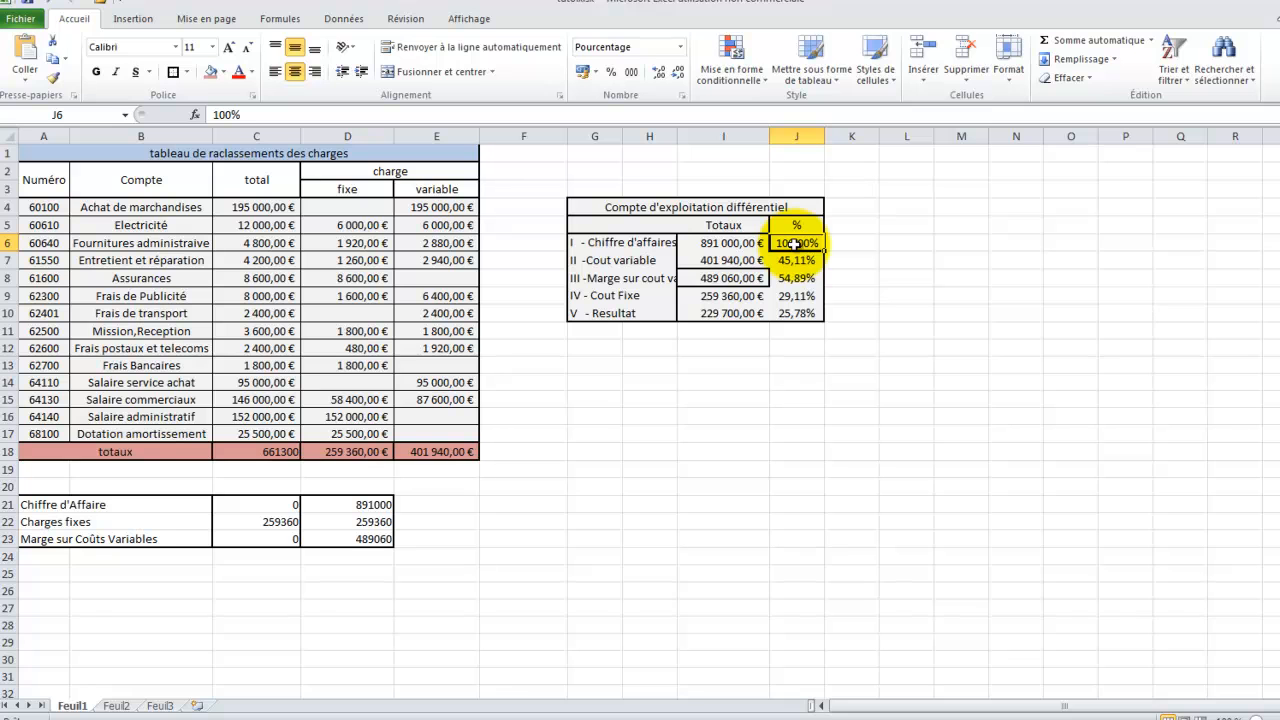
pyautogui.click(796, 260)
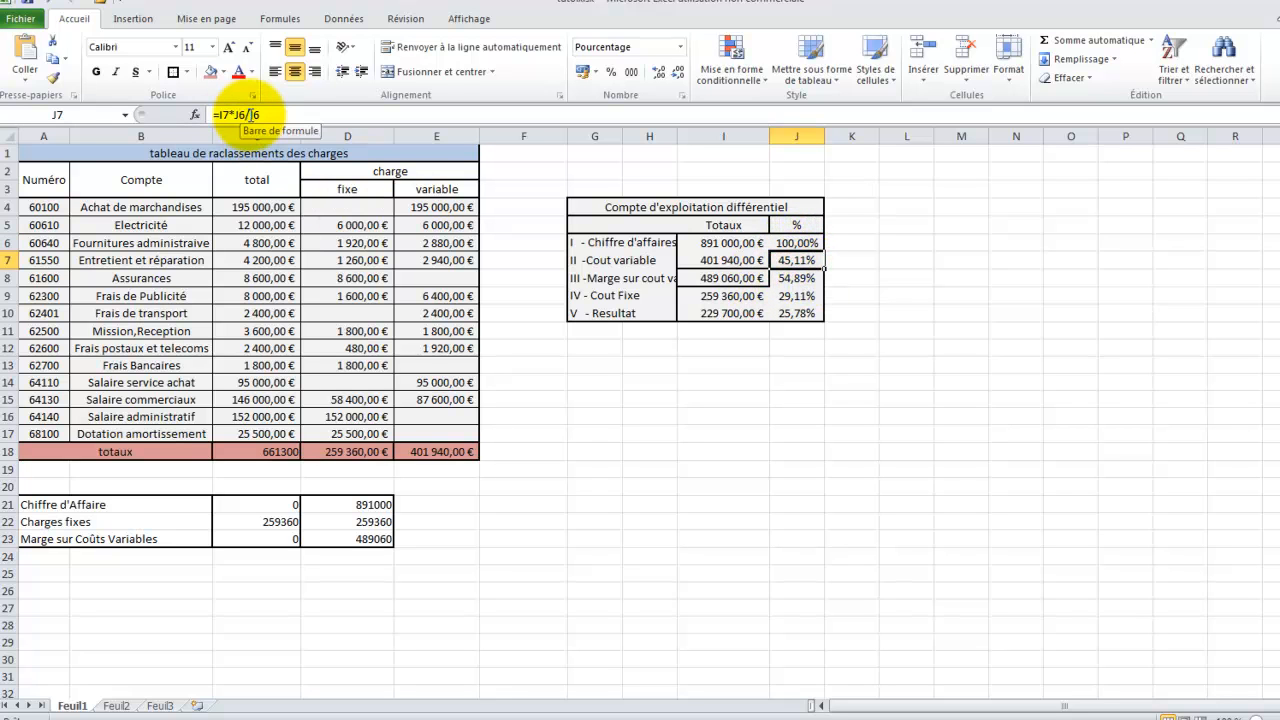
pyautogui.click(789, 243)
pyautogui.click(793, 261)
# - Re-enter the end of the Cout variable percentage formula in J7 so that it reads =I7*J6/I6
pyautogui.moveTo(265, 115); pyautogui.dragTo(224, 120)
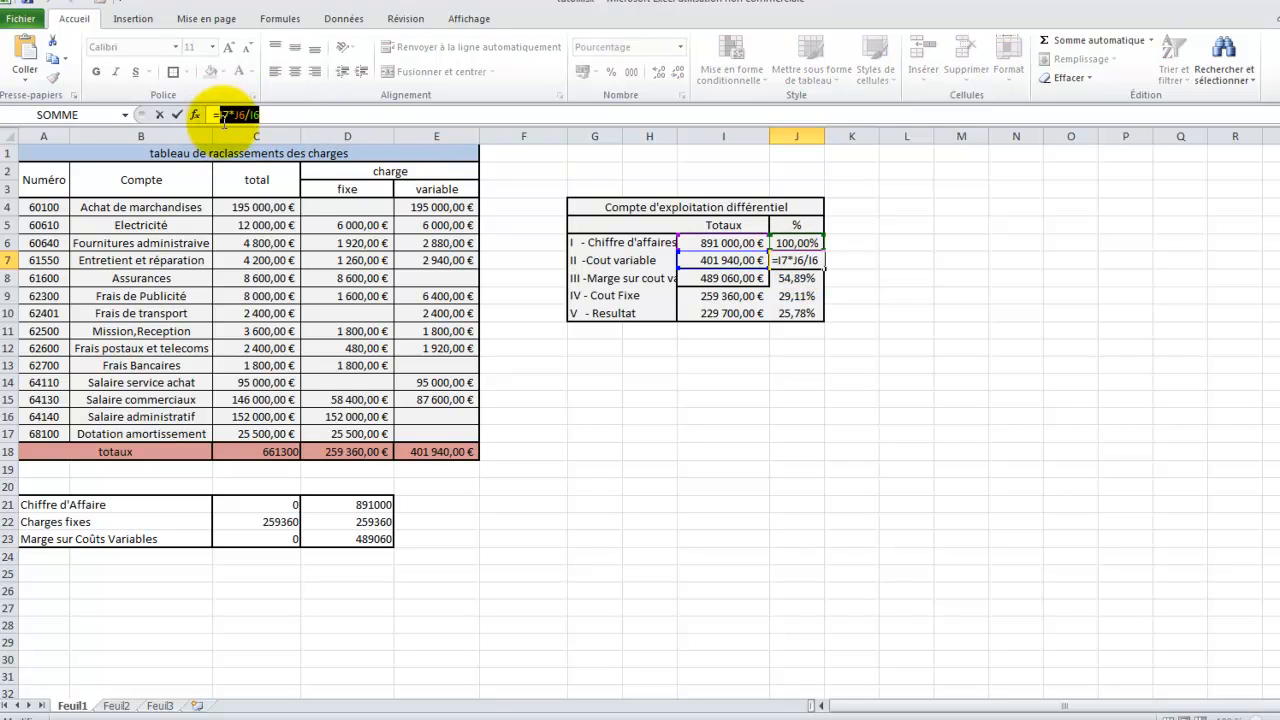
pyautogui.click(272, 117)
pyautogui.press('BackSpace')
pyautogui.press('BackSpace')
pyautogui.press('BackSpace')
pyautogui.press('BackSpace')
pyautogui.press('BackSpace')
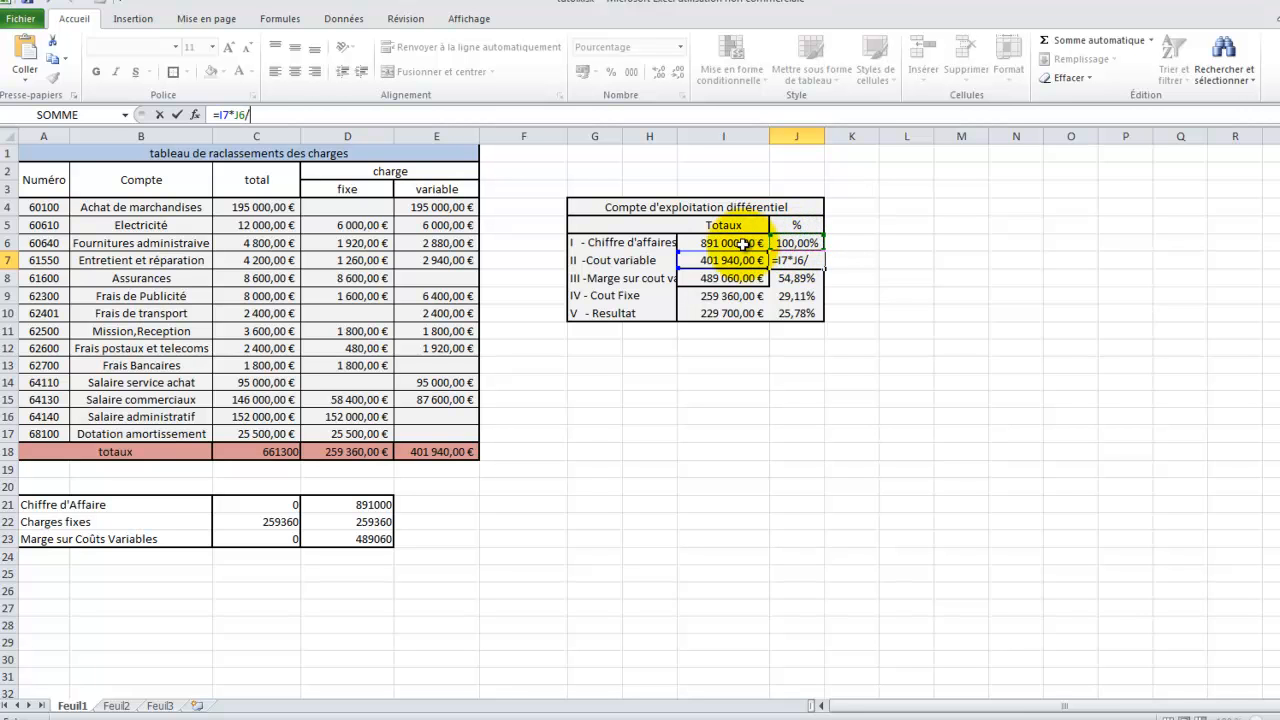
pyautogui.click(742, 243)
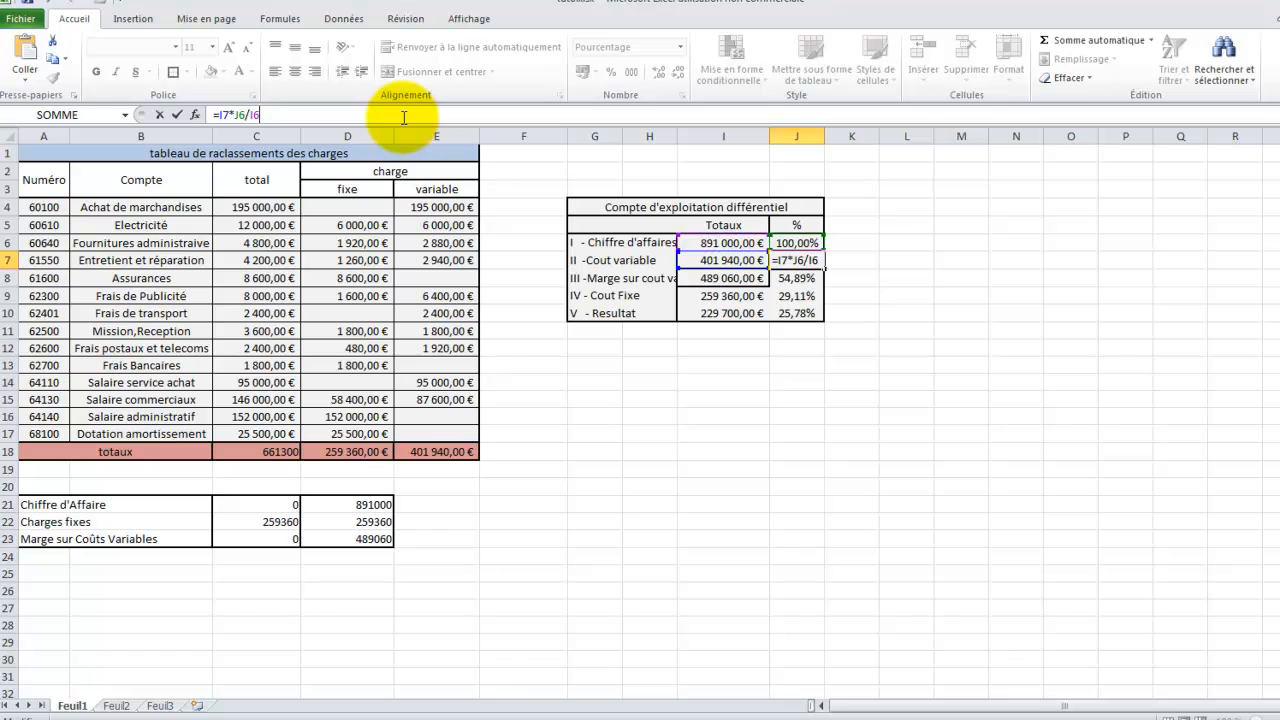
pyautogui.press('Return')
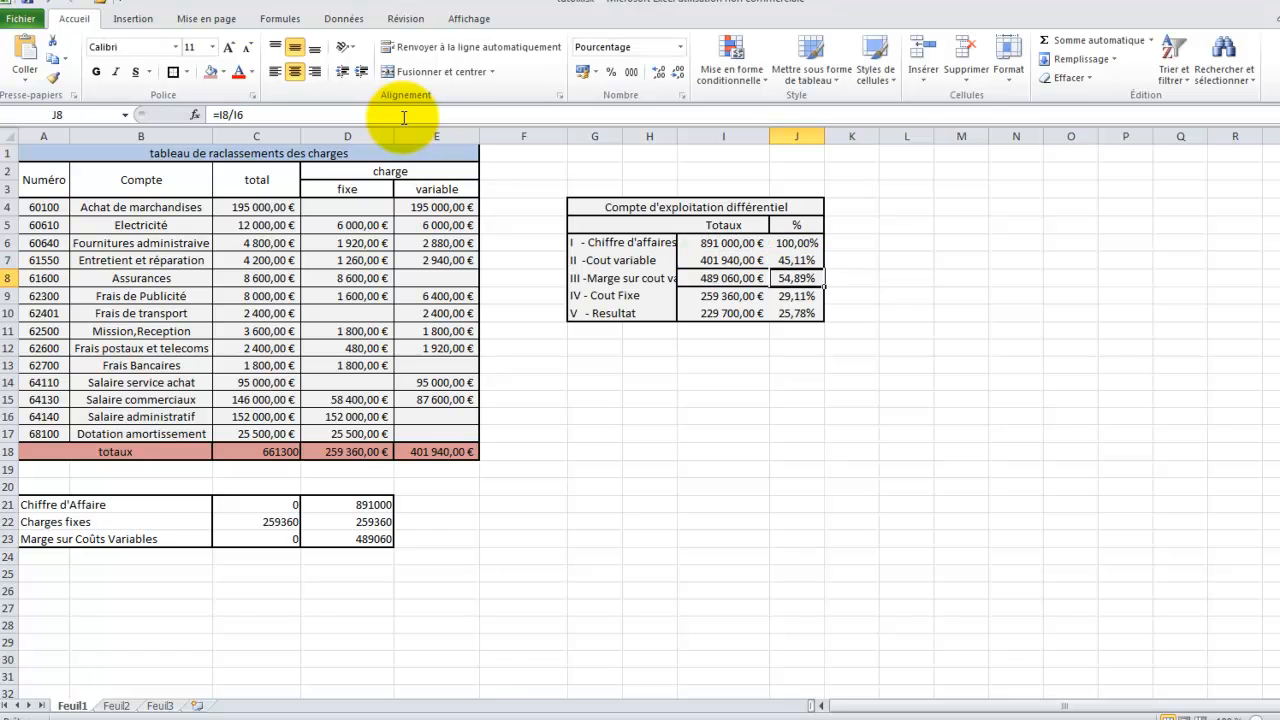
pyautogui.click(850, 278)
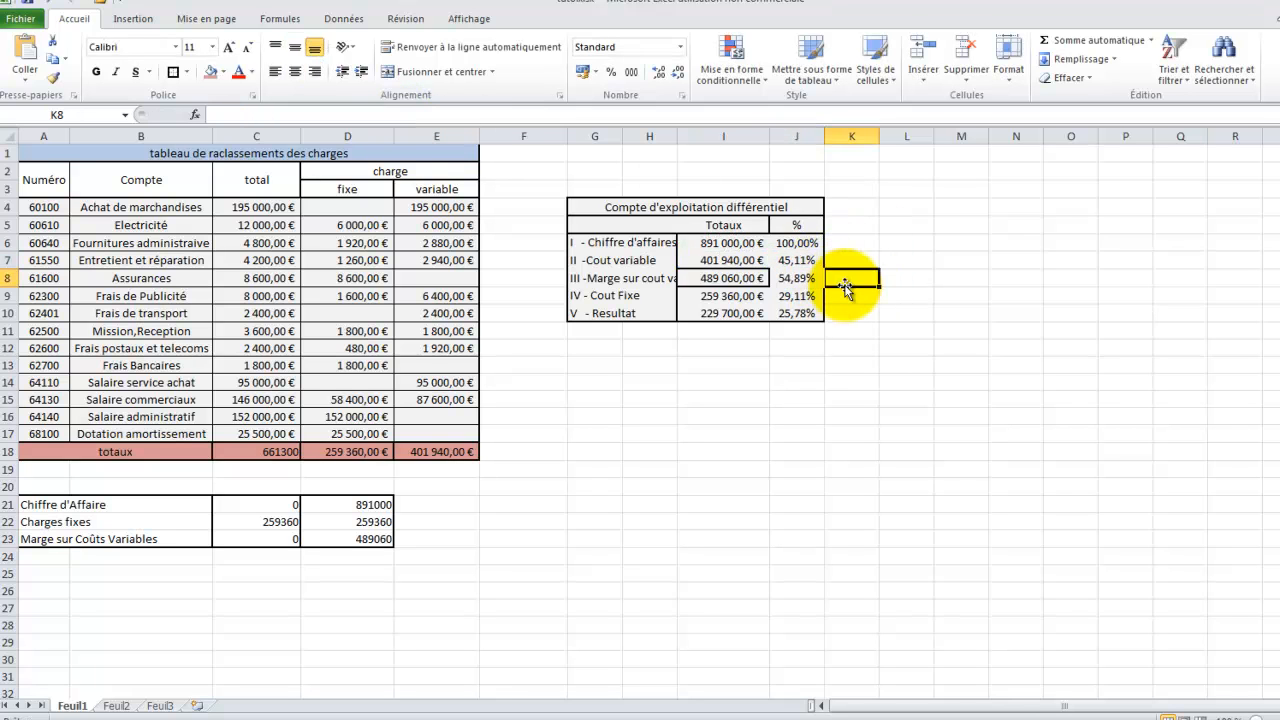
# - Enter the sample formula =E4+D7-D12*I6 in G14, combining cells from both tables
pyautogui.click(605, 382)
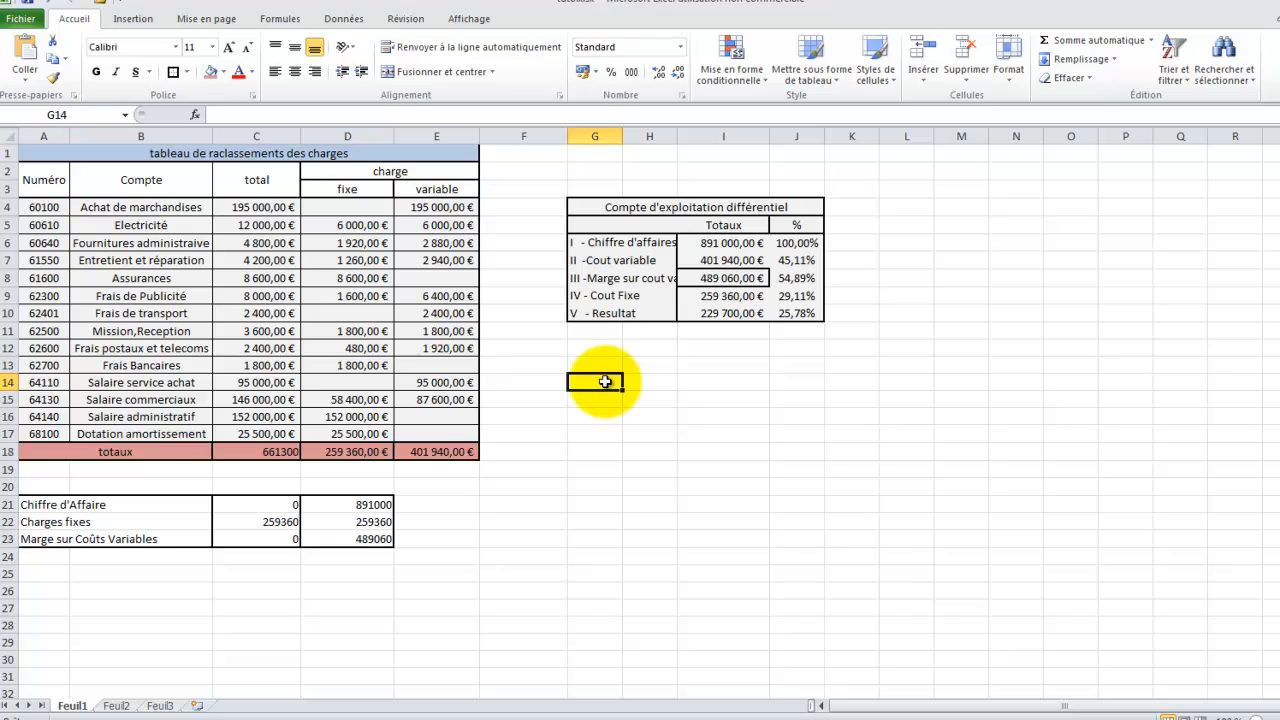
pyautogui.write('=')
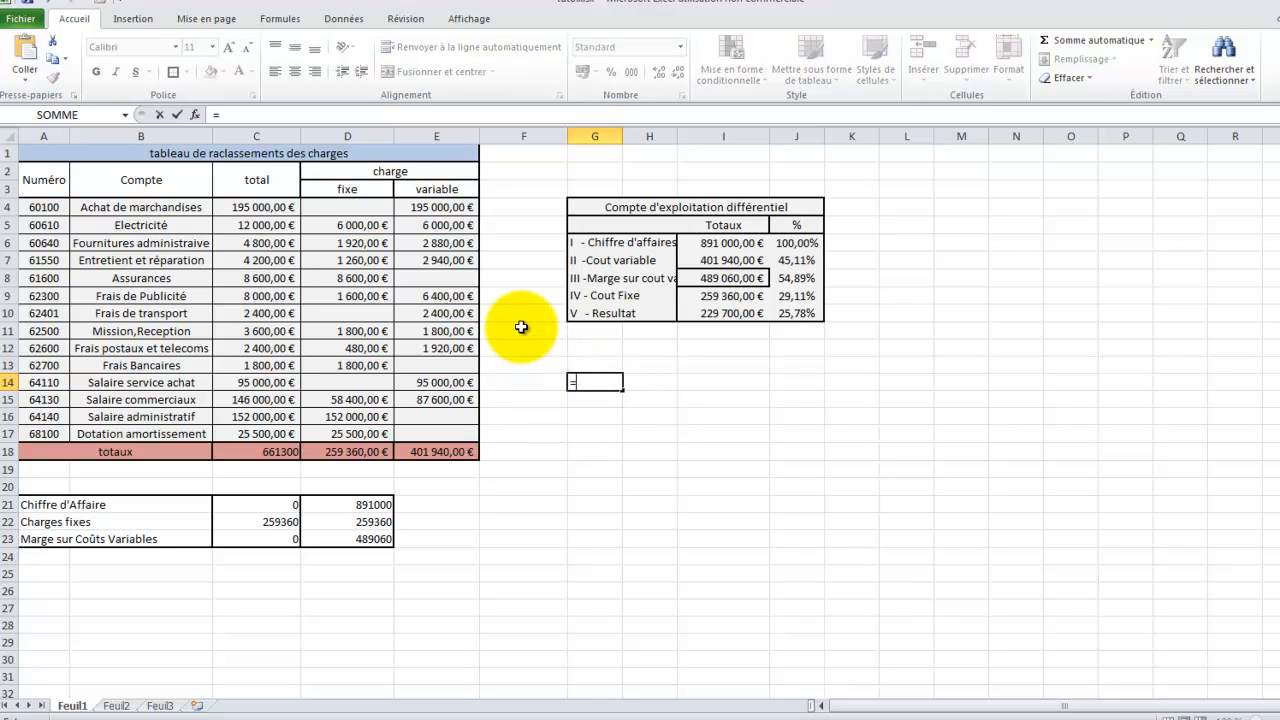
pyautogui.click(446, 208)
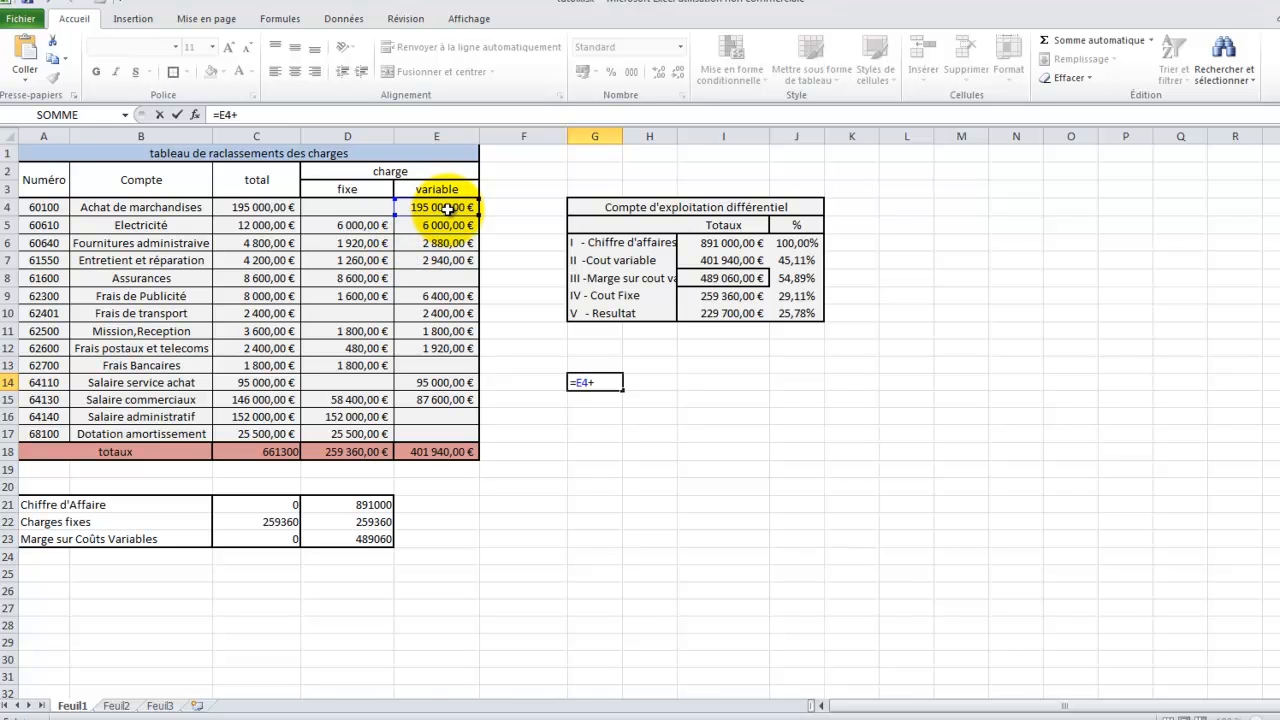
pyautogui.click(372, 261)
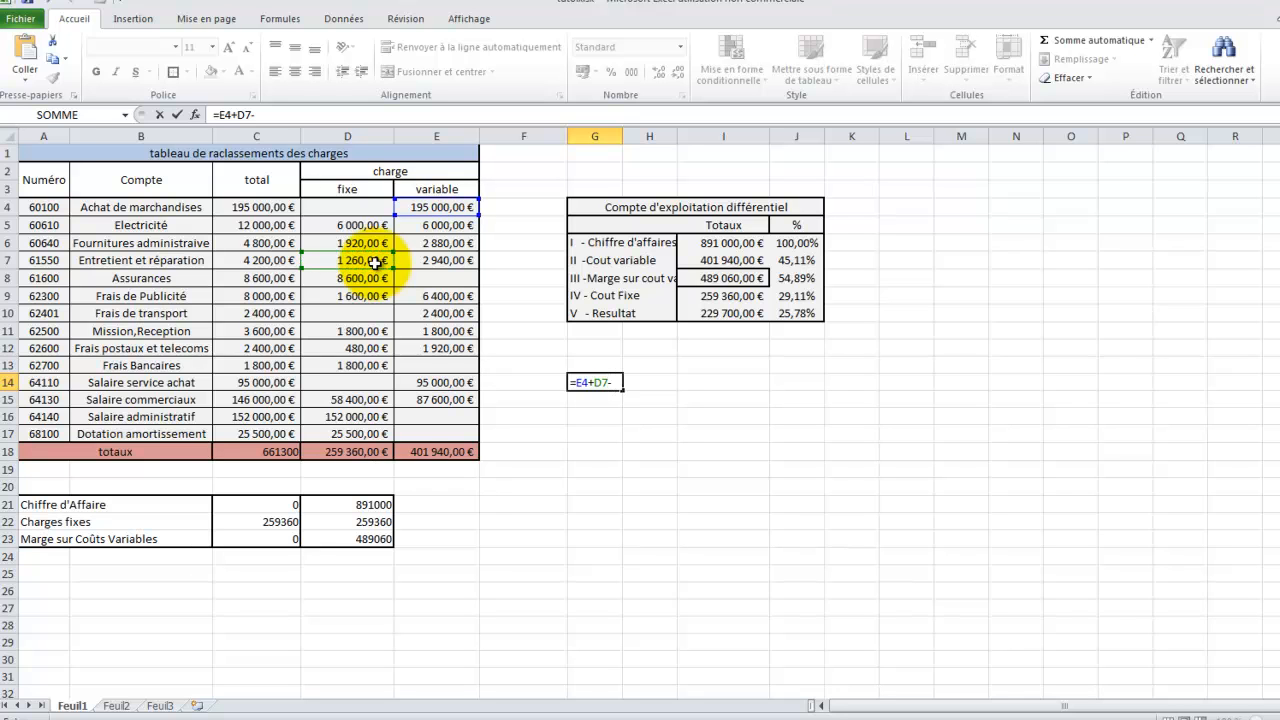
pyautogui.write('-')
pyautogui.click(368, 350)
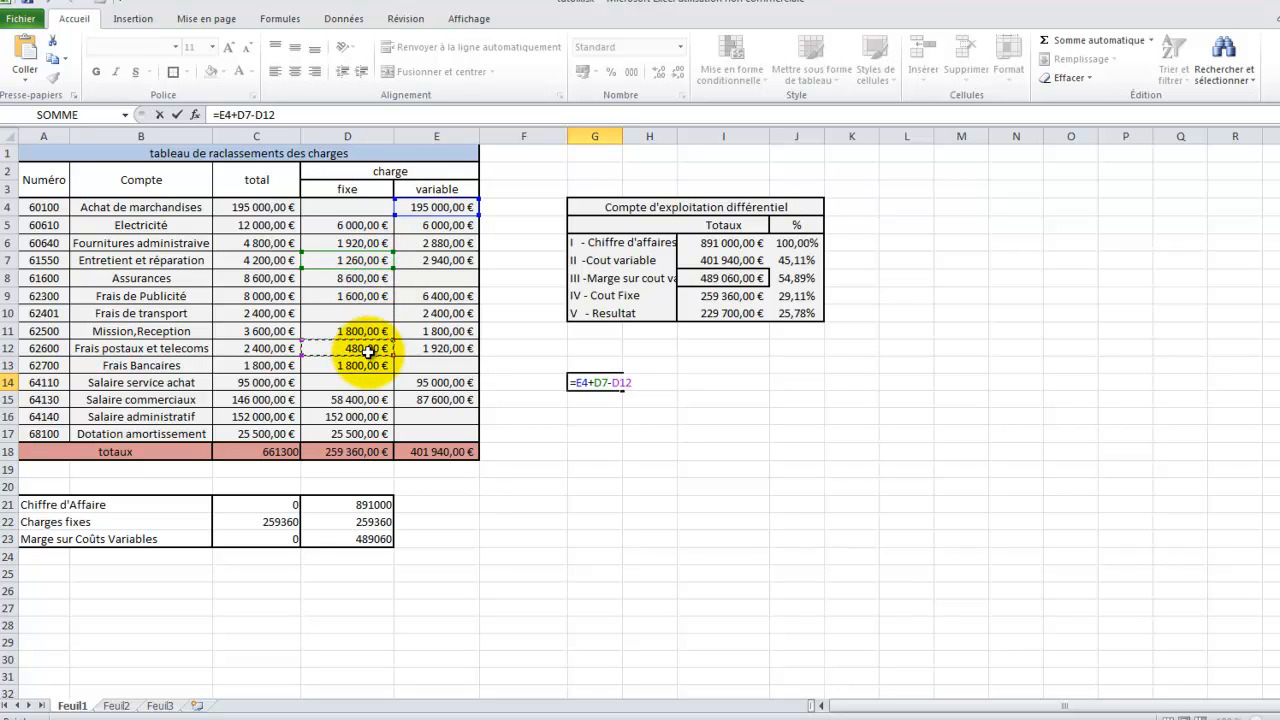
pyautogui.write('*')
pyautogui.click(730, 242)
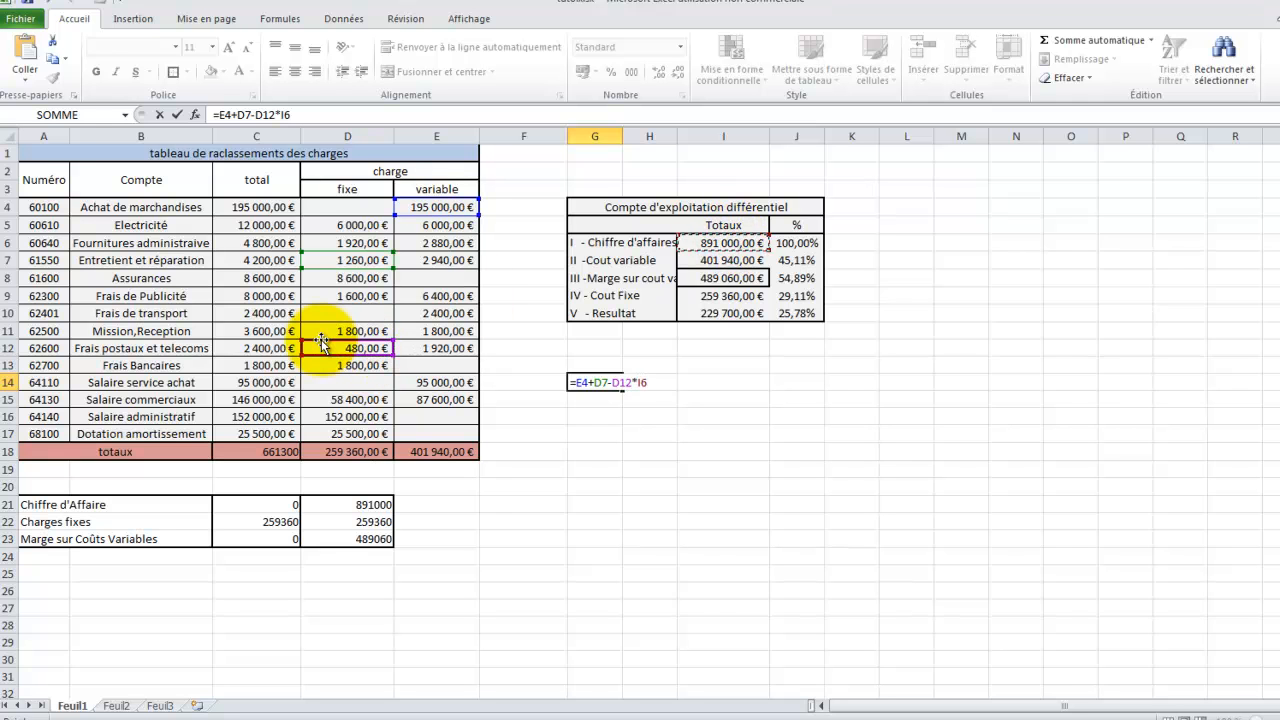
pyautogui.press('Return')
# - Clear the sample formula from G14
pyautogui.click(624, 384)
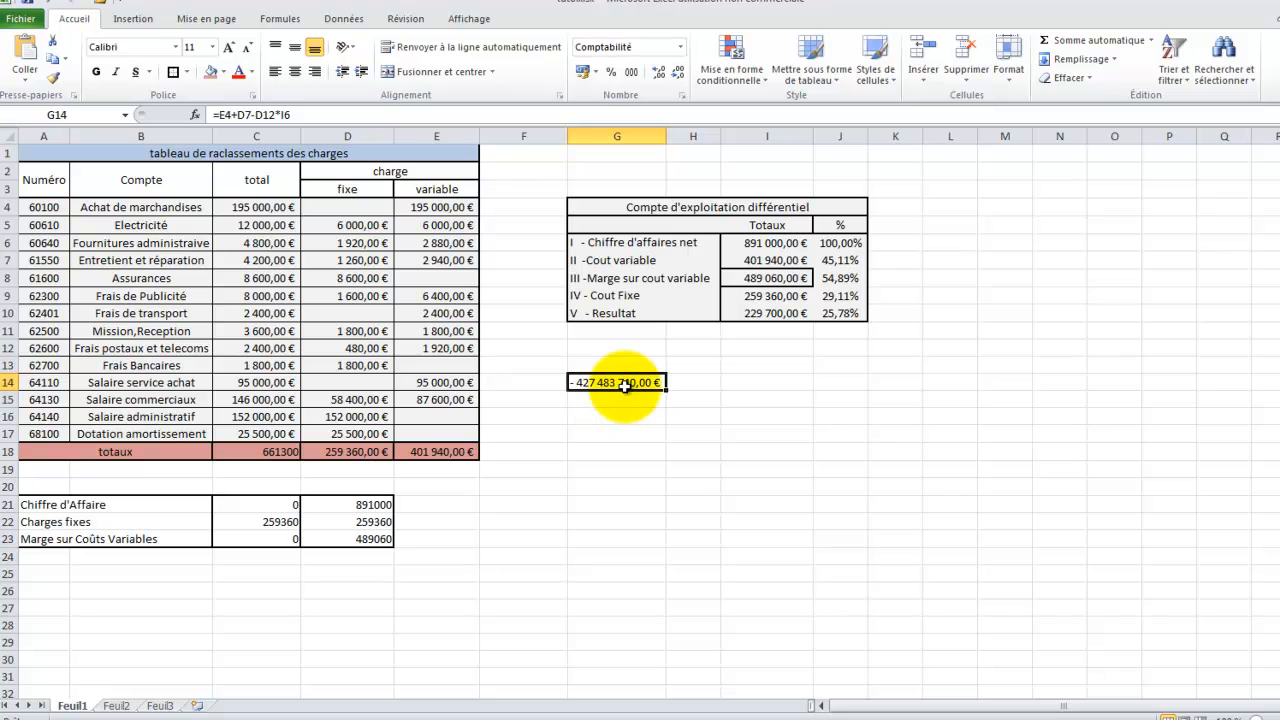
pyautogui.click(343, 114)
pyautogui.moveTo(295, 114); pyautogui.dragTo(208, 116)
pyautogui.press('BackSpace')
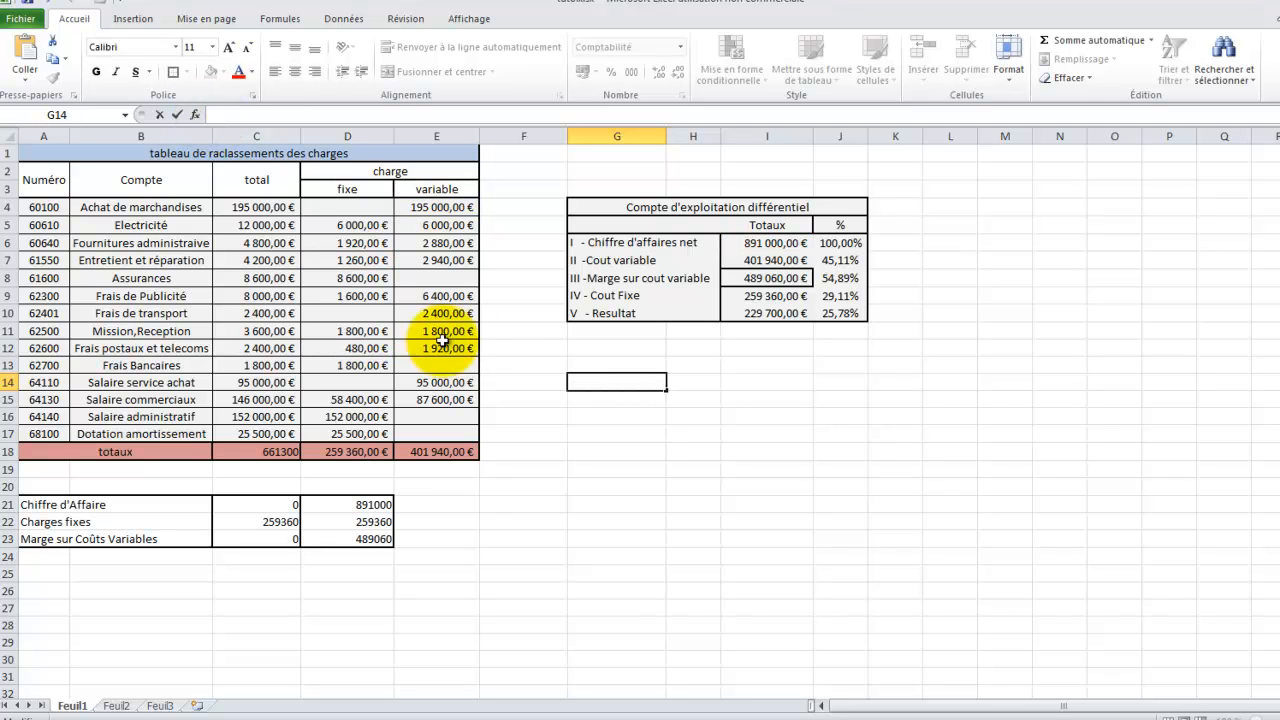
pyautogui.click(634, 415)
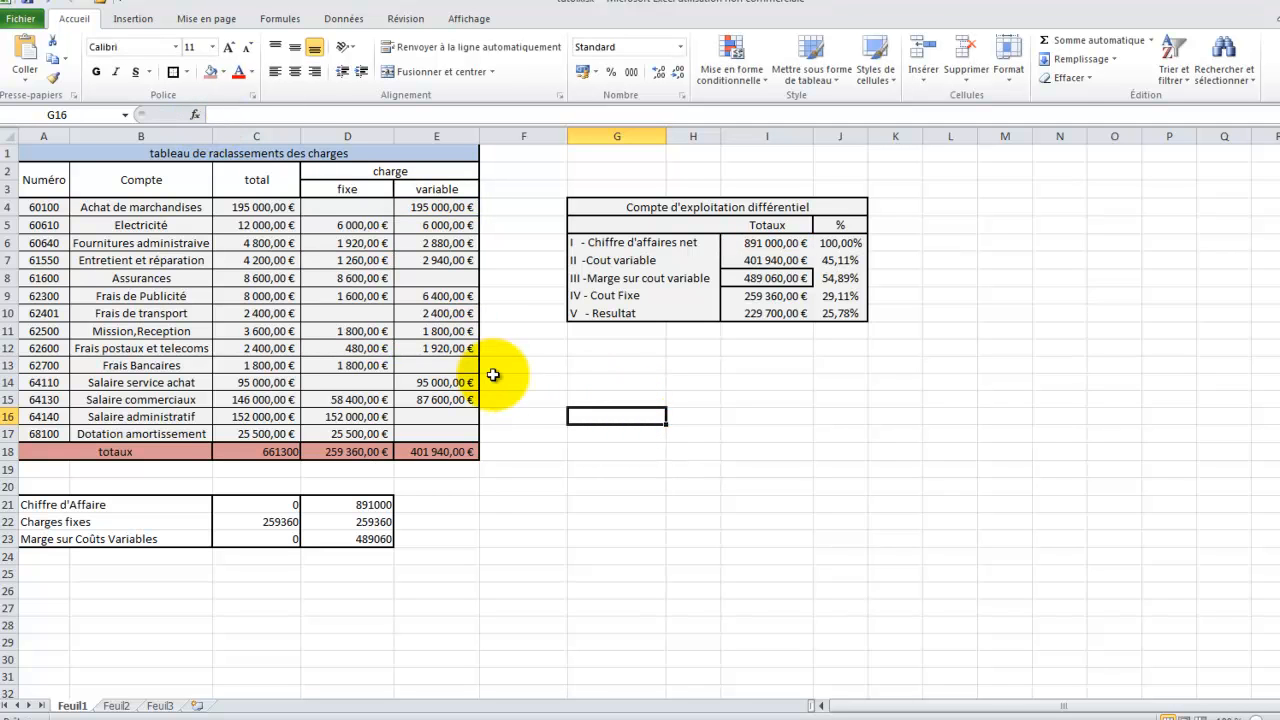
# - Start a SOMME function in cell G16 from the maths and trigonometry function library
pyautogui.click(139, 19)
pyautogui.click(205, 19)
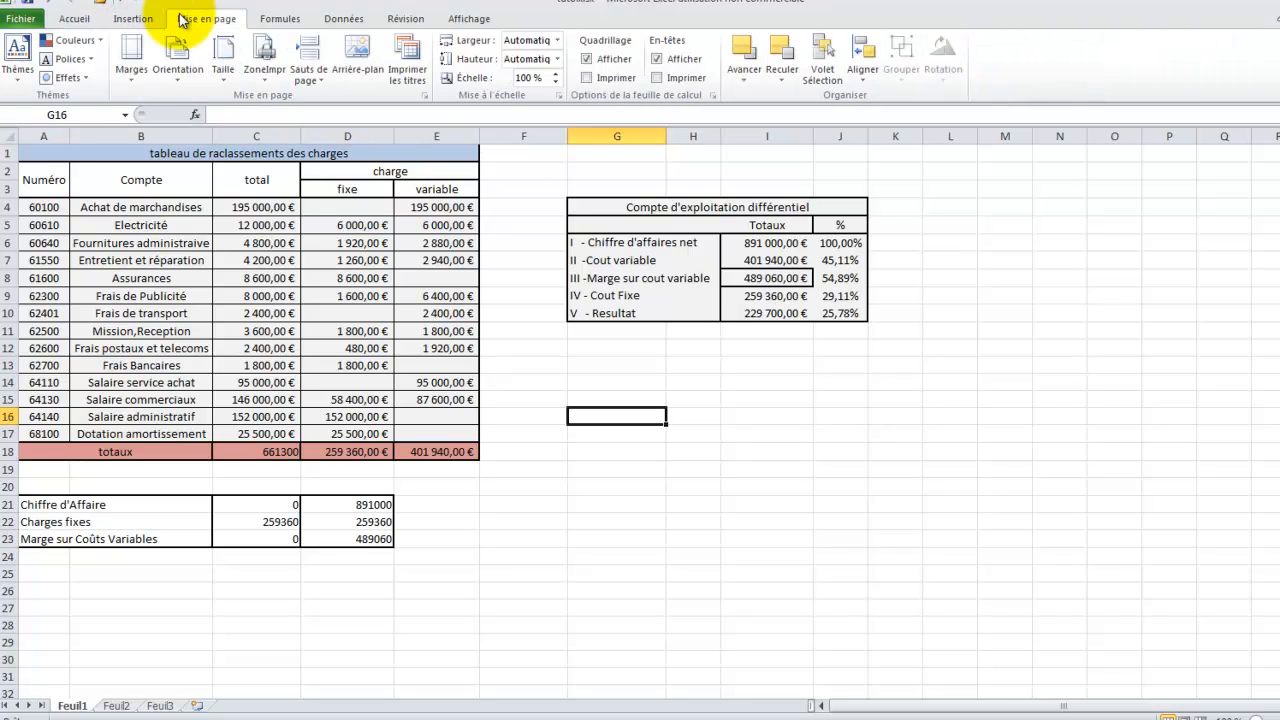
pyautogui.click(343, 19)
pyautogui.click(406, 19)
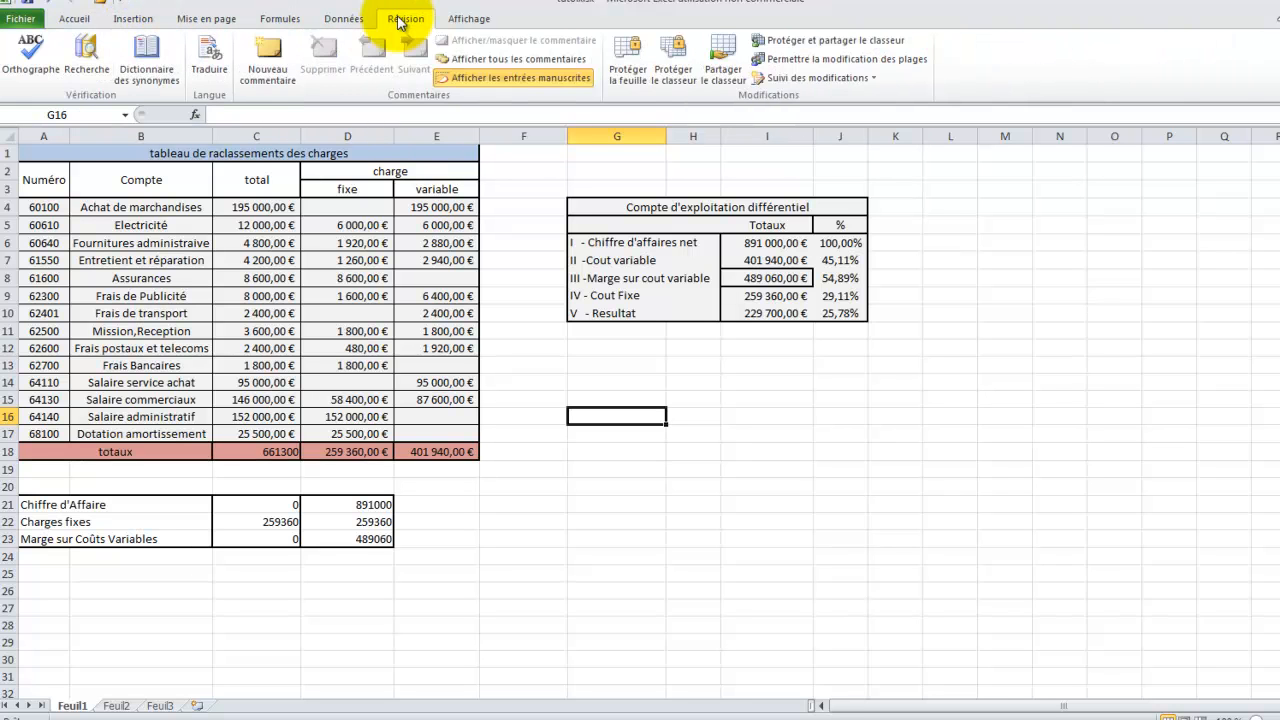
pyautogui.click(280, 19)
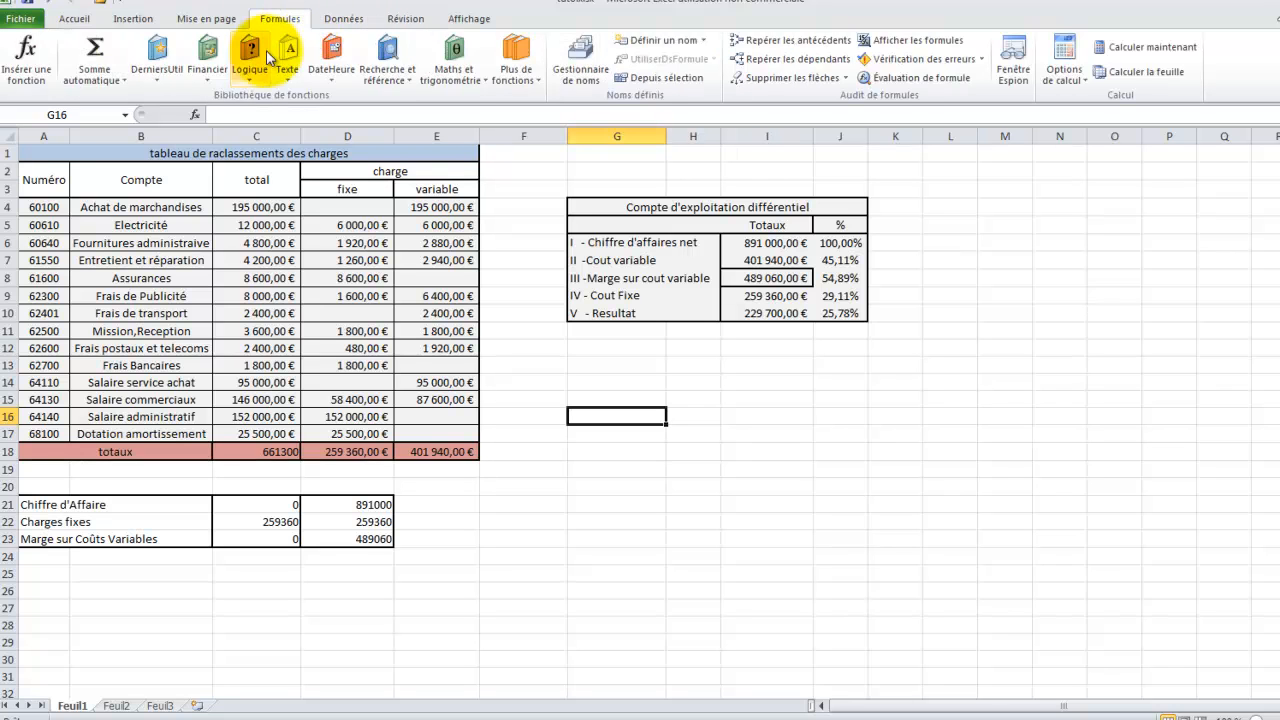
pyautogui.click(470, 75)
pyautogui.moveTo(576, 168); pyautogui.dragTo(567, 402)
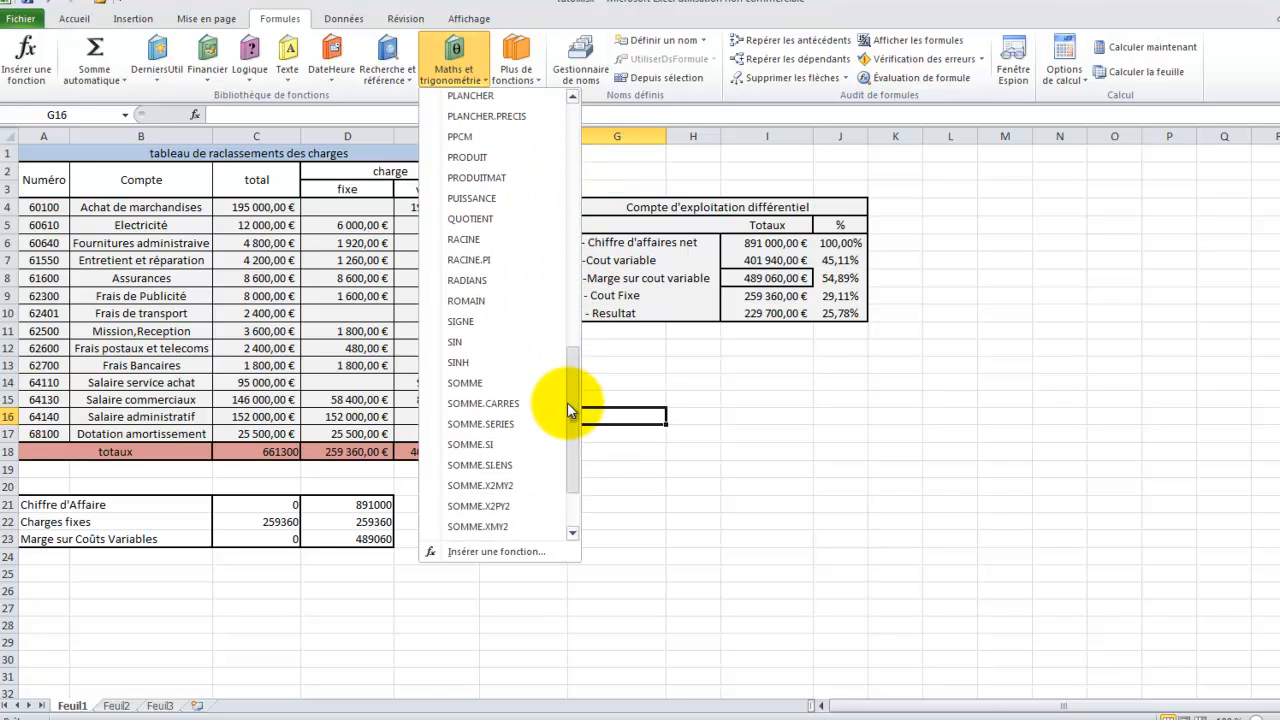
pyautogui.click(505, 393)
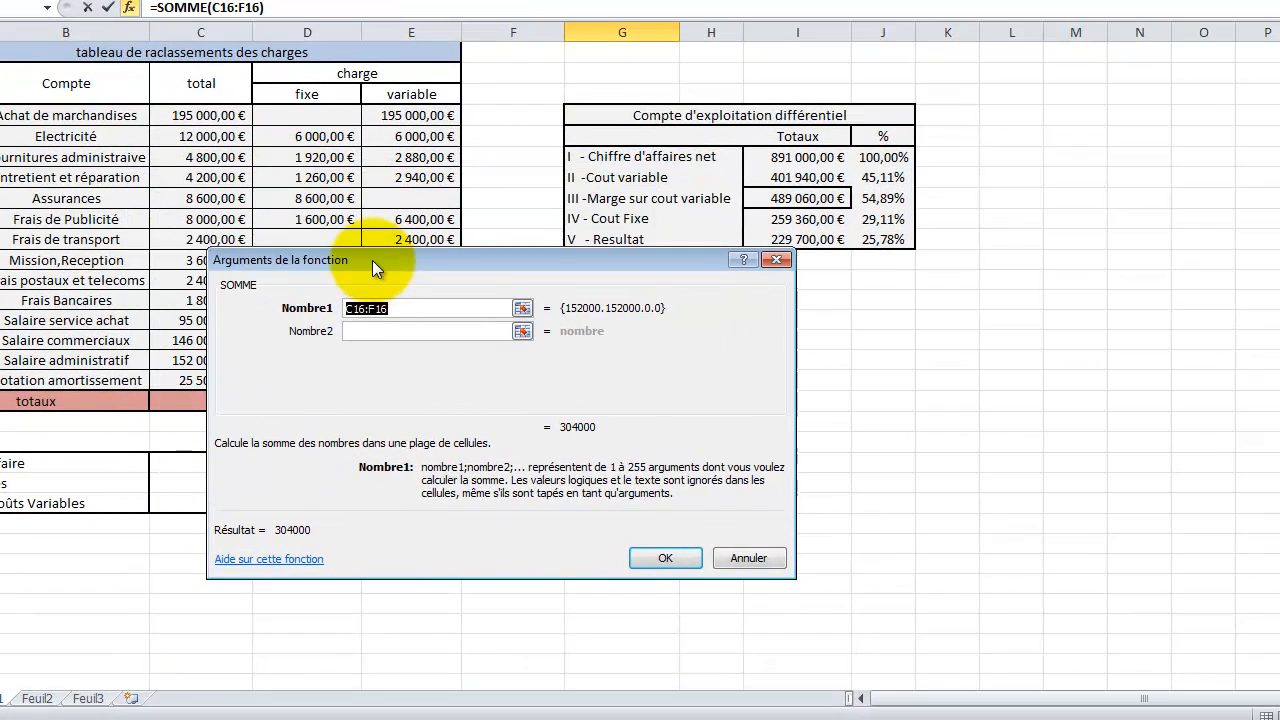
# - Replace the SOMME argument with the variable charges range E4:E17 and insert the sum in G16
pyautogui.moveTo(372, 260); pyautogui.dragTo(377, 290)
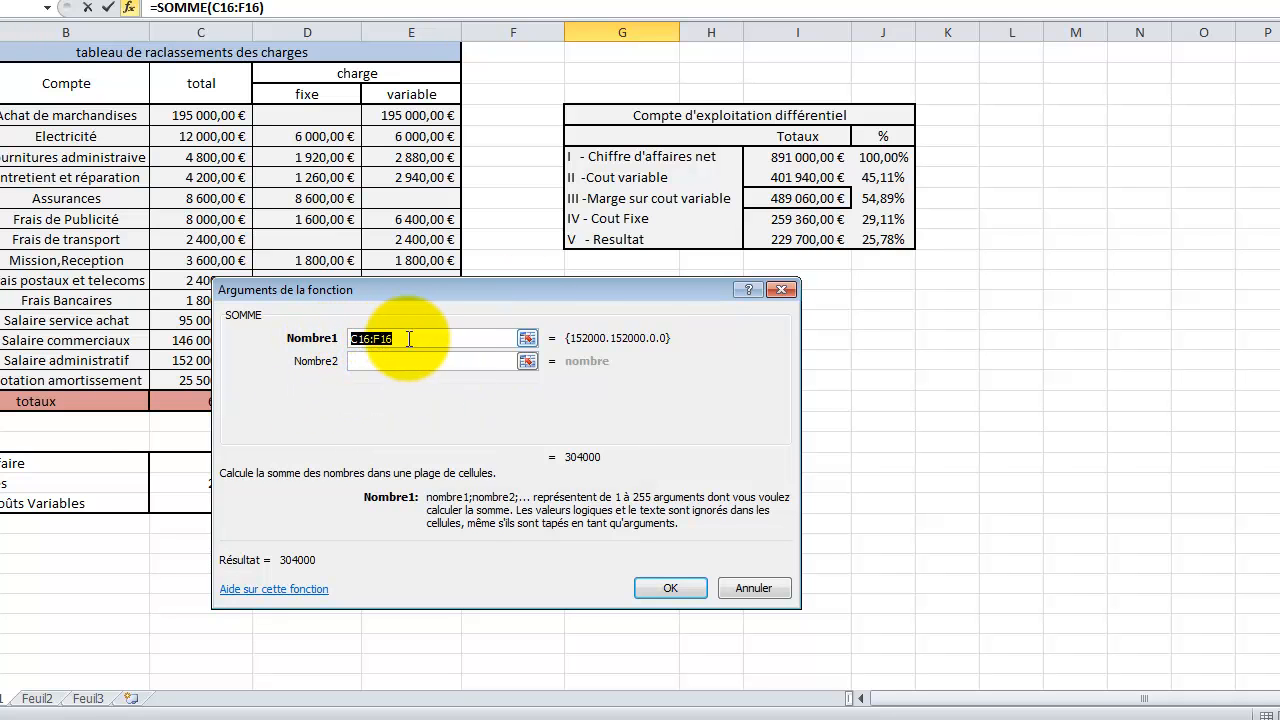
pyautogui.click(527, 339)
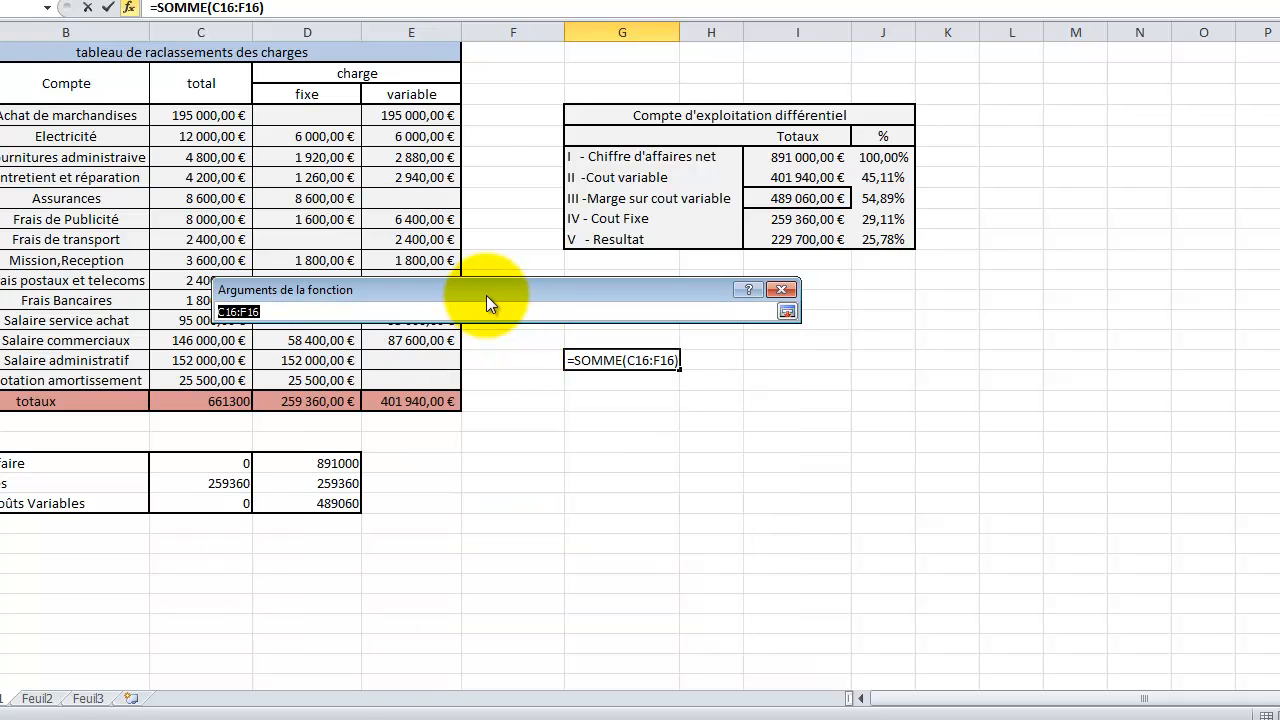
pyautogui.moveTo(486, 292); pyautogui.dragTo(713, 348)
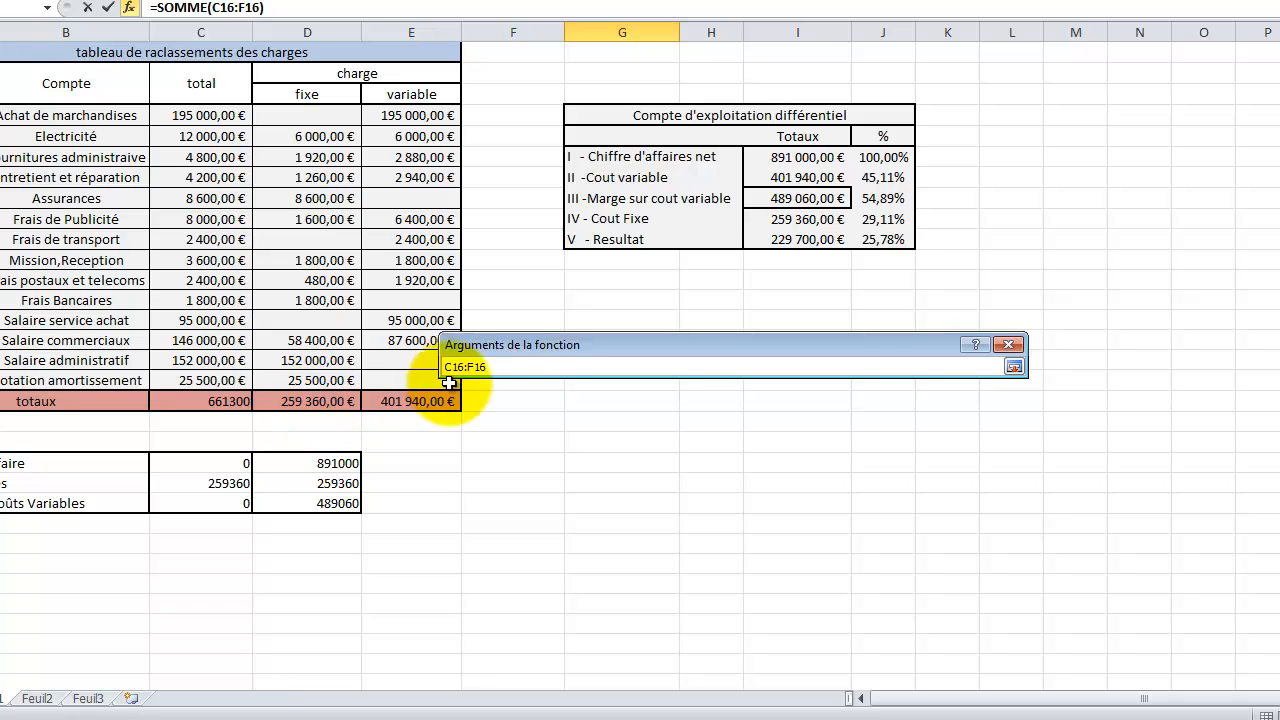
pyautogui.moveTo(500, 367); pyautogui.dragTo(420, 367)
pyautogui.press('BackSpace')
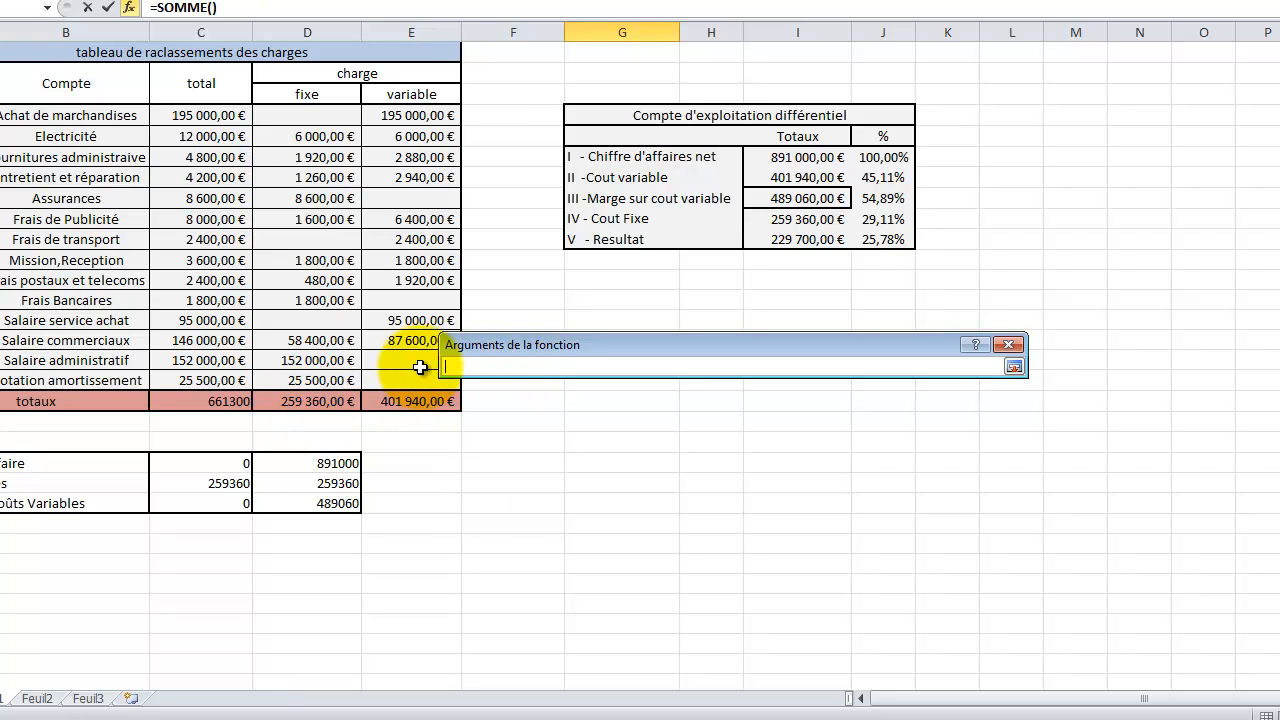
pyautogui.moveTo(406, 116); pyautogui.dragTo(410, 381)
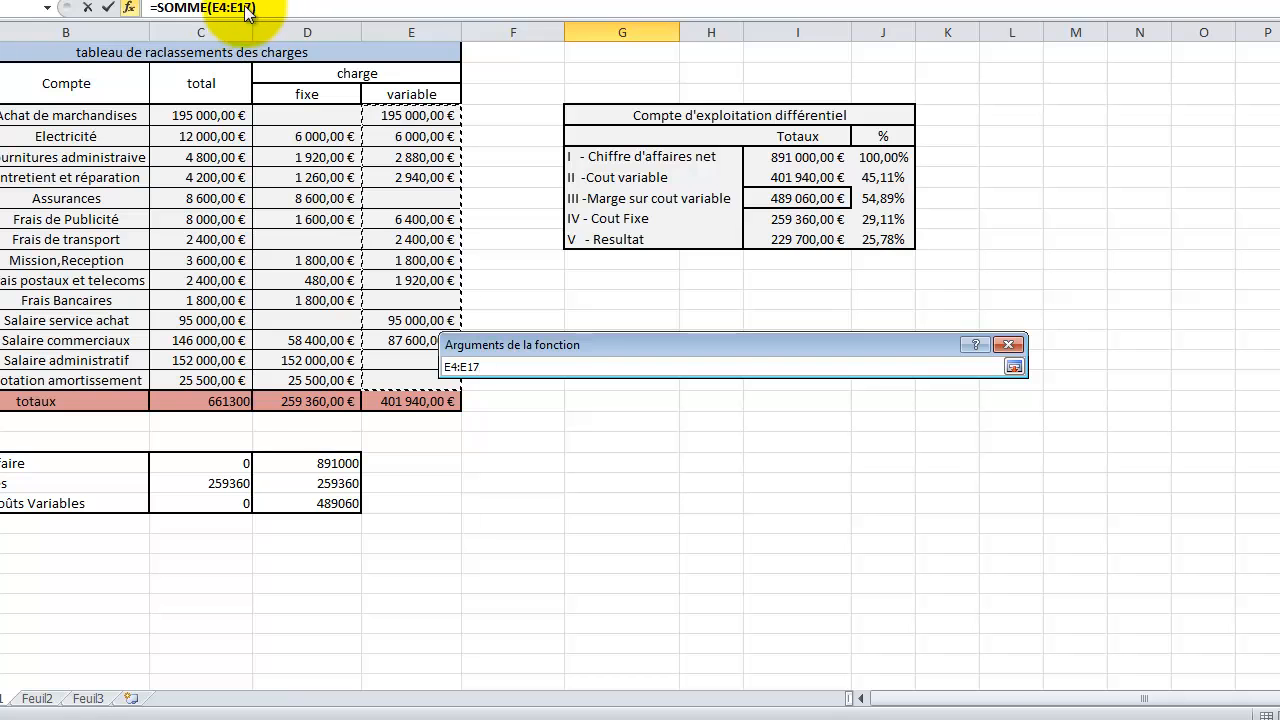
pyautogui.click(1015, 367)
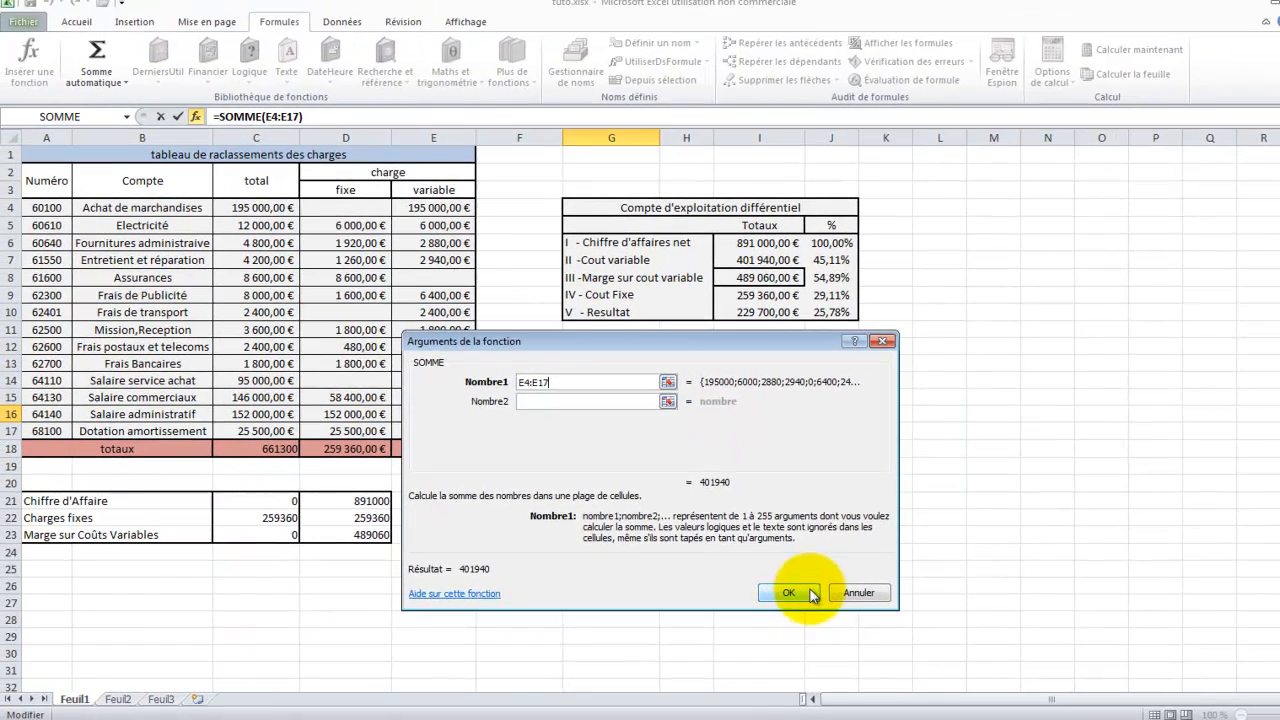
pyautogui.click(832, 572)
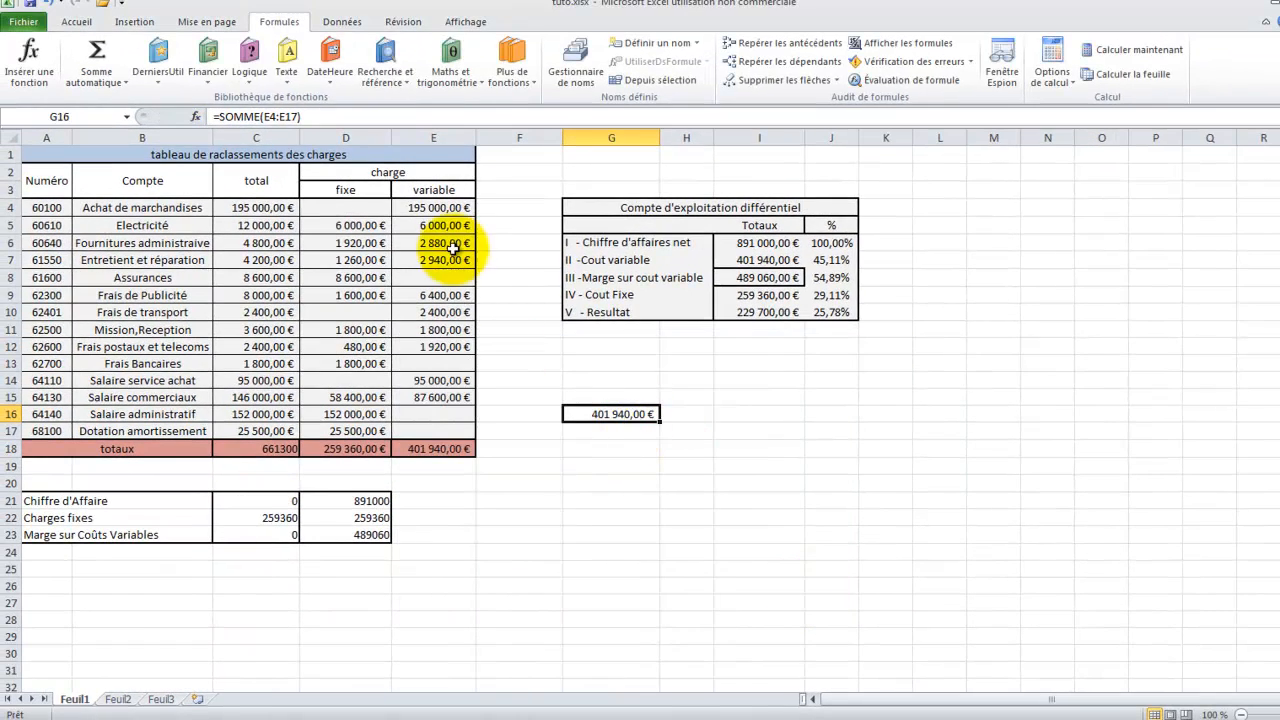
# - Clear the sample SOMME formula from G16
pyautogui.click(627, 468)
pyautogui.click(609, 414)
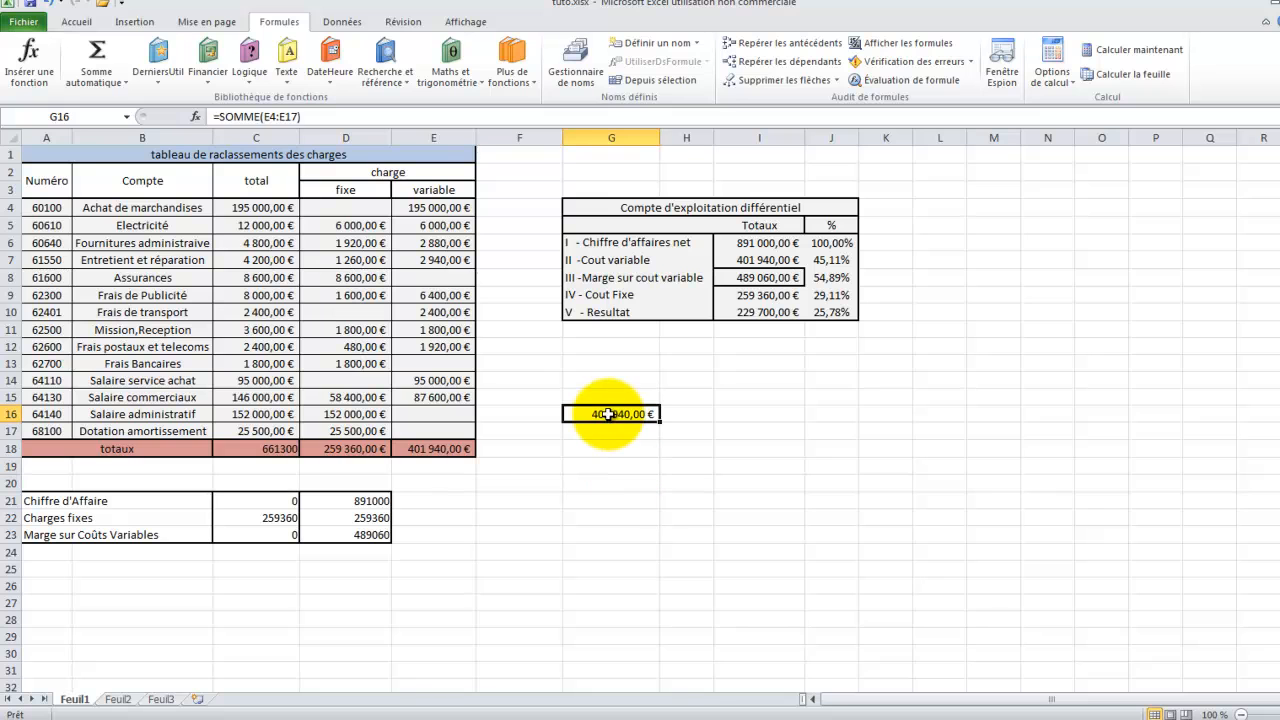
pyautogui.press('Delete')
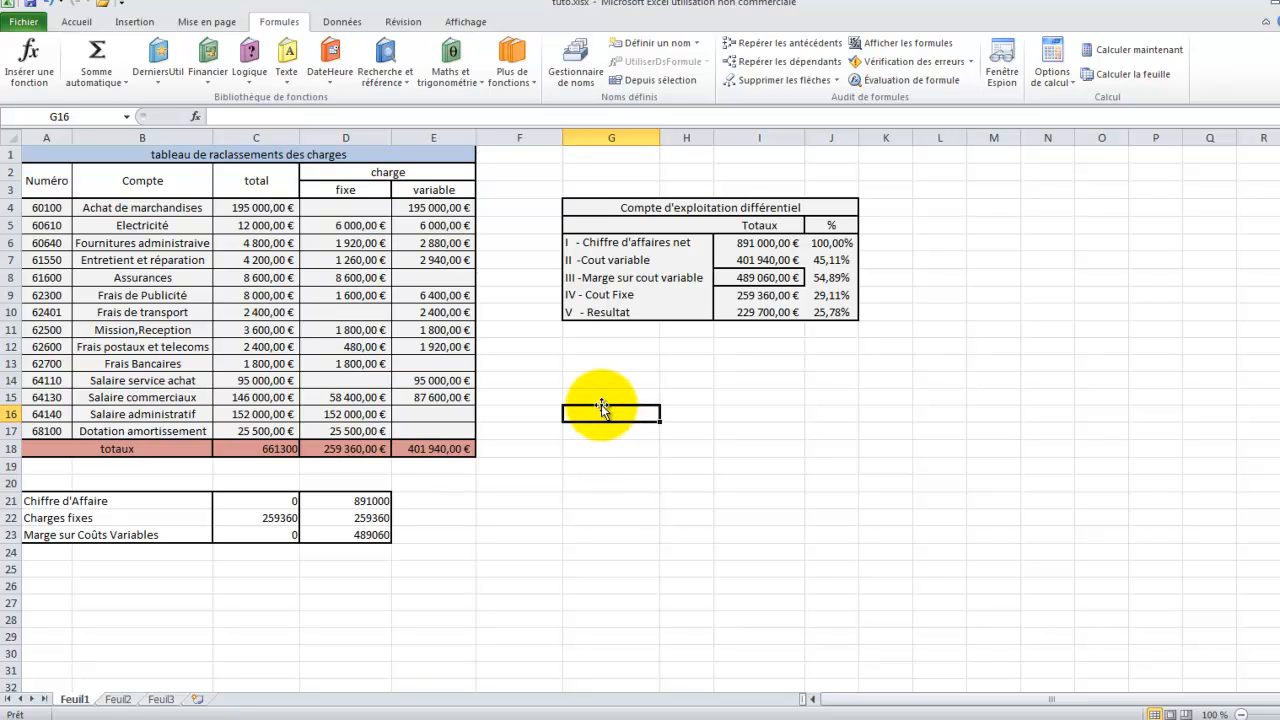
pyautogui.click(565, 382)
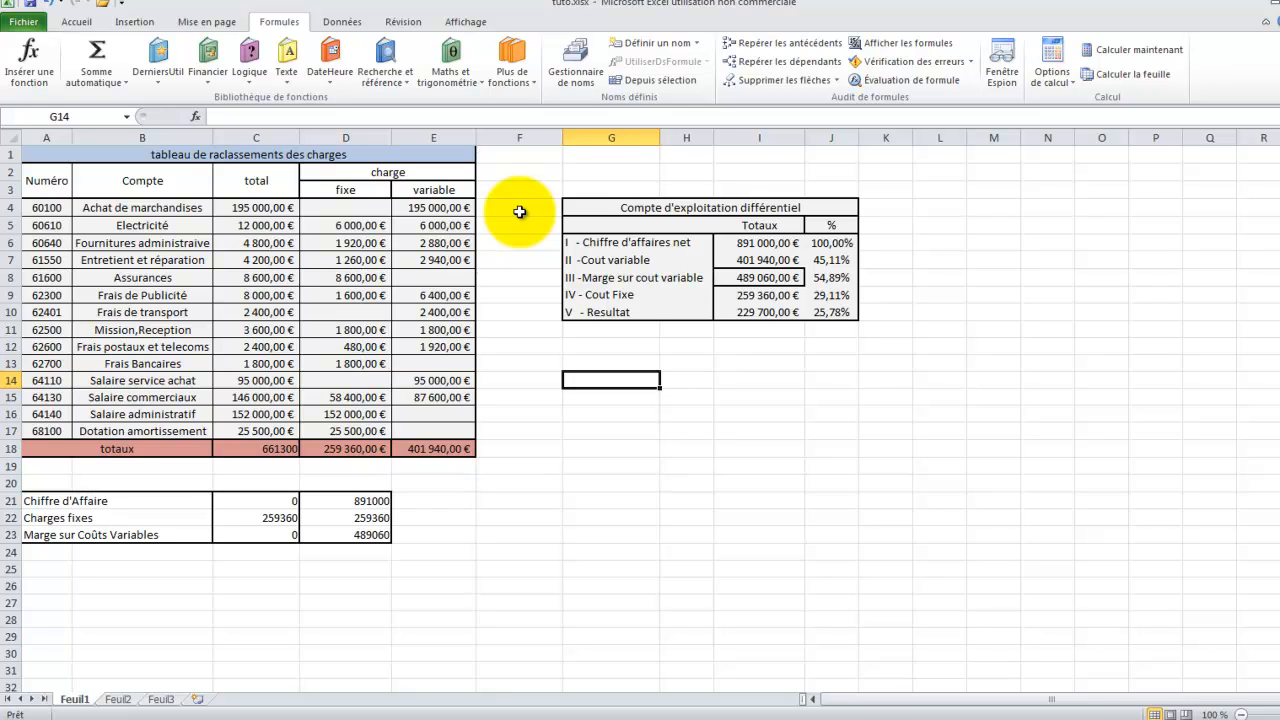
pyautogui.click(767, 382)
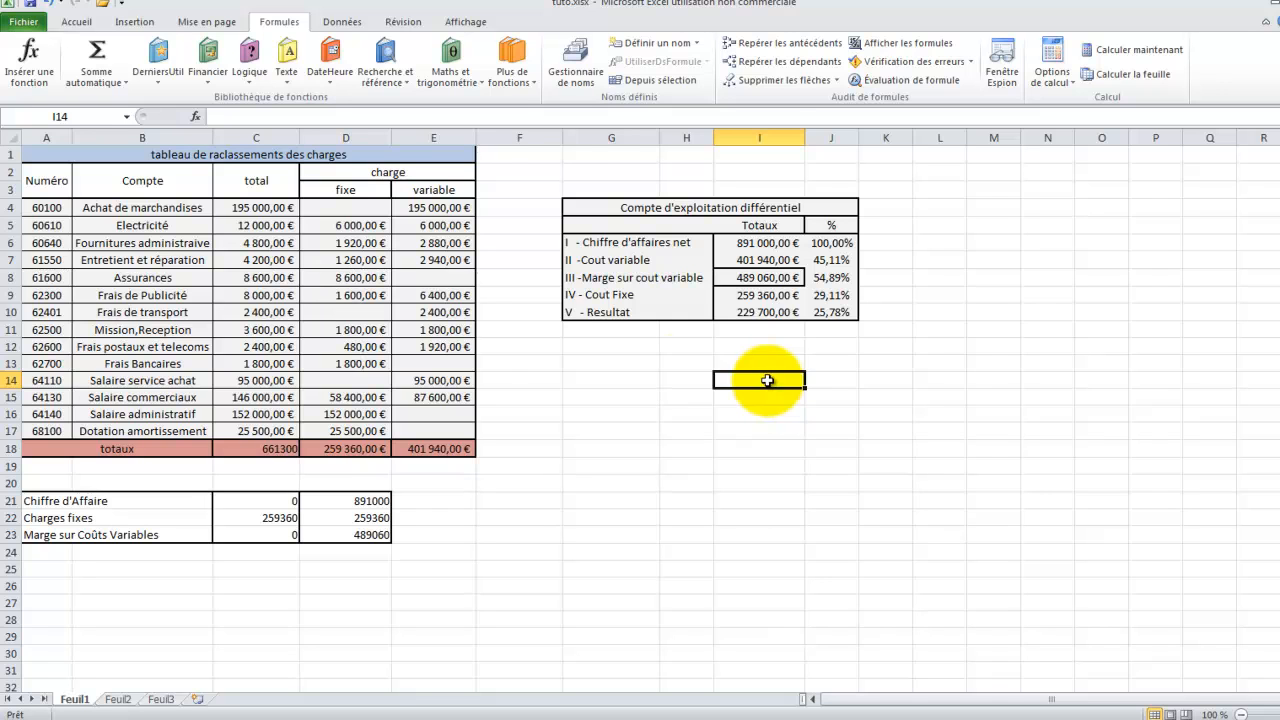